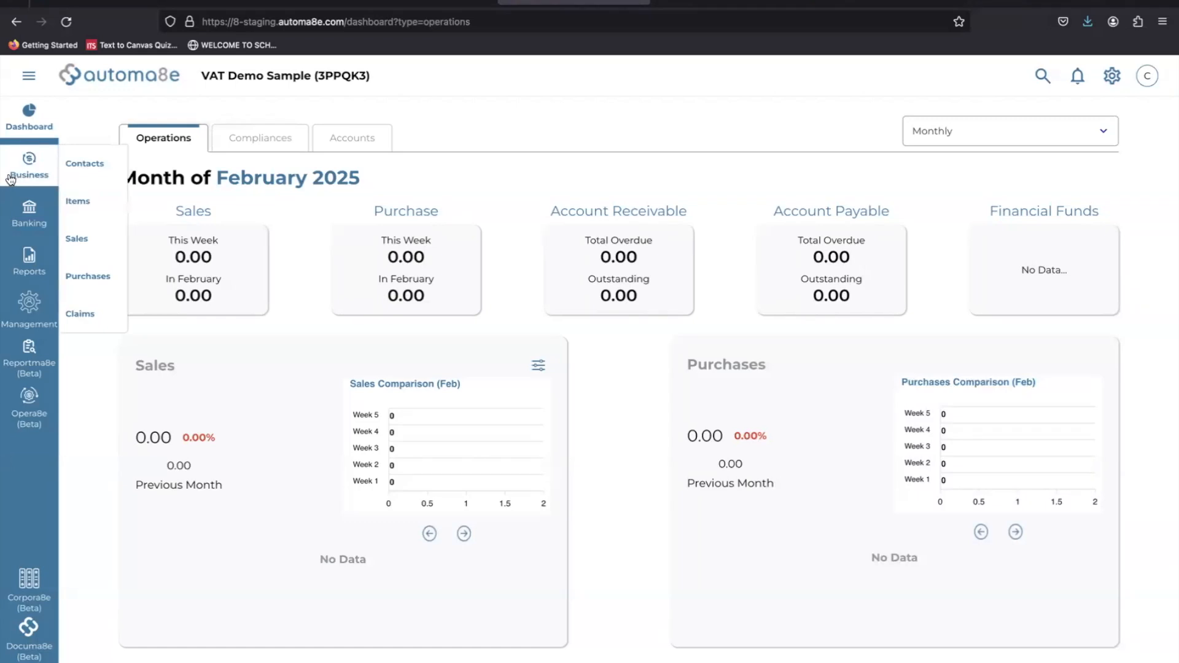
- Start a new sales invoice and set its invoice date to 01 Feb 2025
click(85, 240)
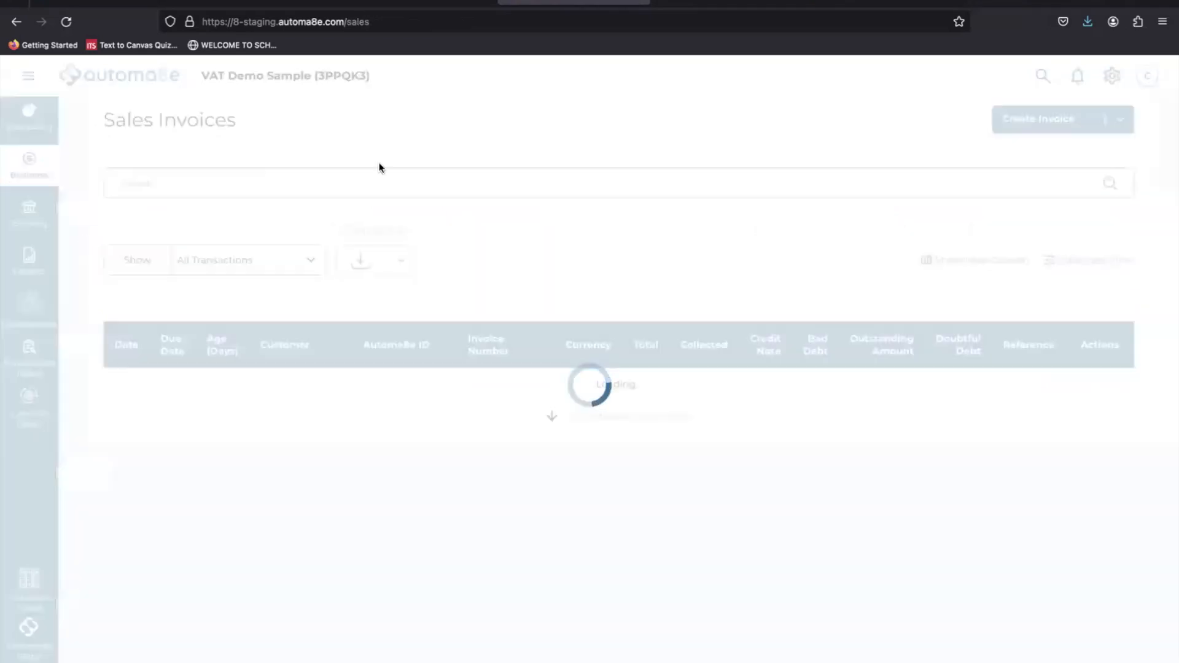
click(1026, 123)
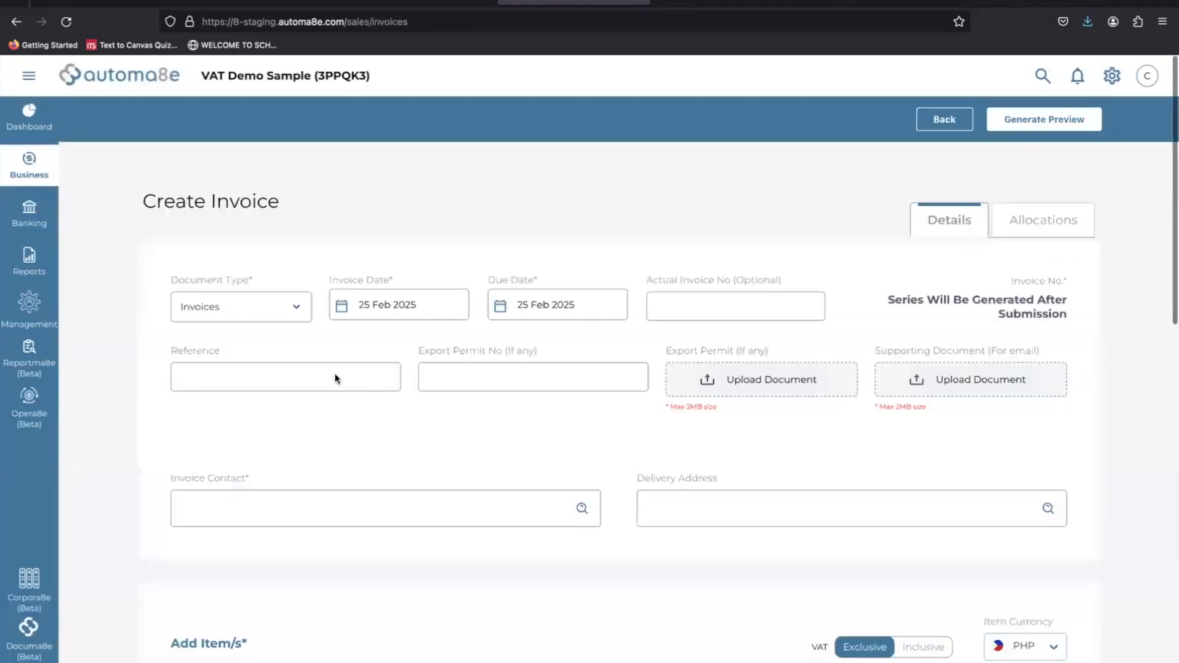
click(342, 306)
click(456, 340)
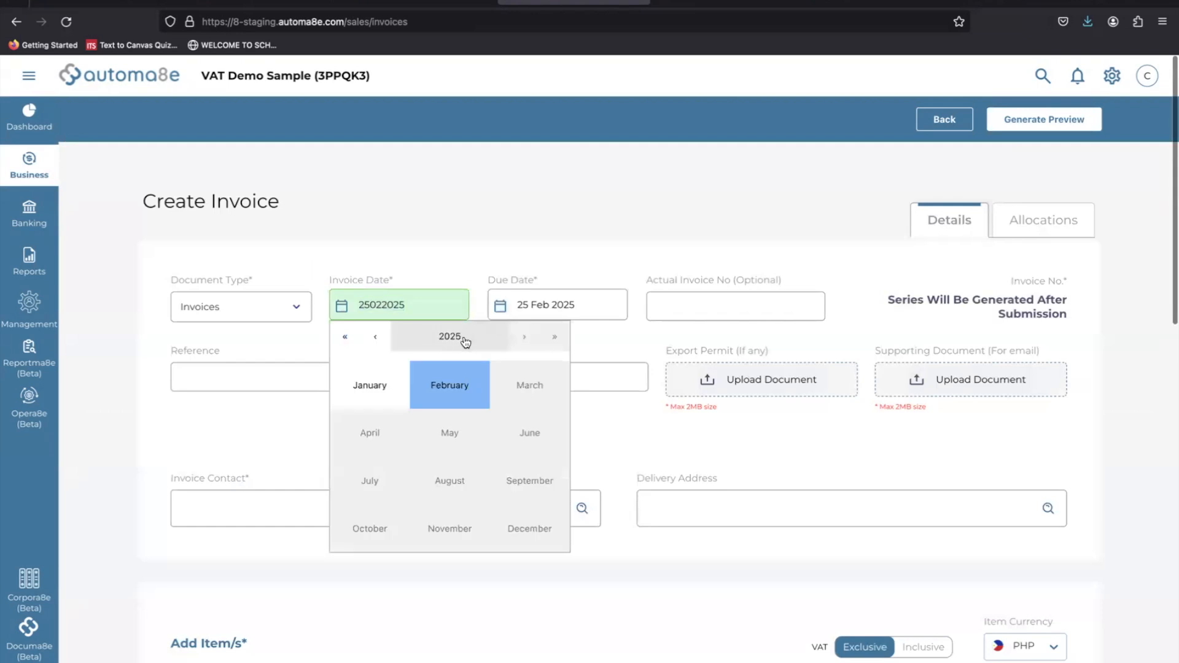
click(460, 378)
click(515, 392)
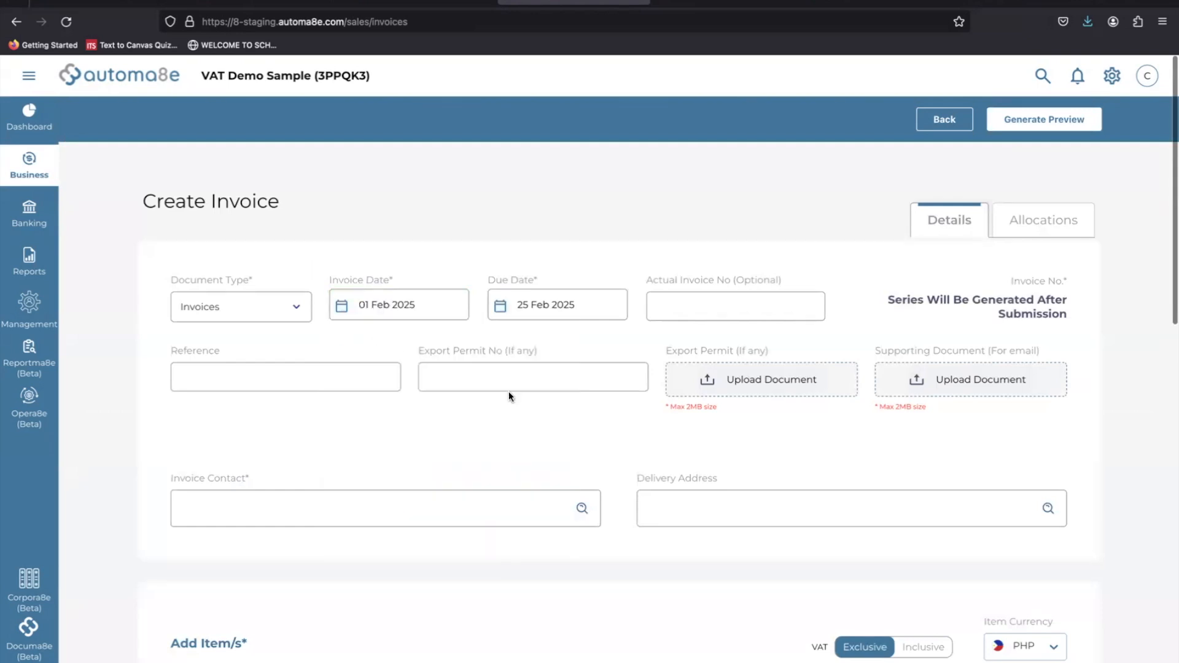
- Choose SING HK ABC PTE. LTD. as contact, delivering to its invoice address
click(329, 517)
click(275, 544)
click(673, 543)
- Add a Papera line as Other Merchandise, quantity 10 at rate 100, with 12% VS VAT
scroll(672, 542, down, 6)
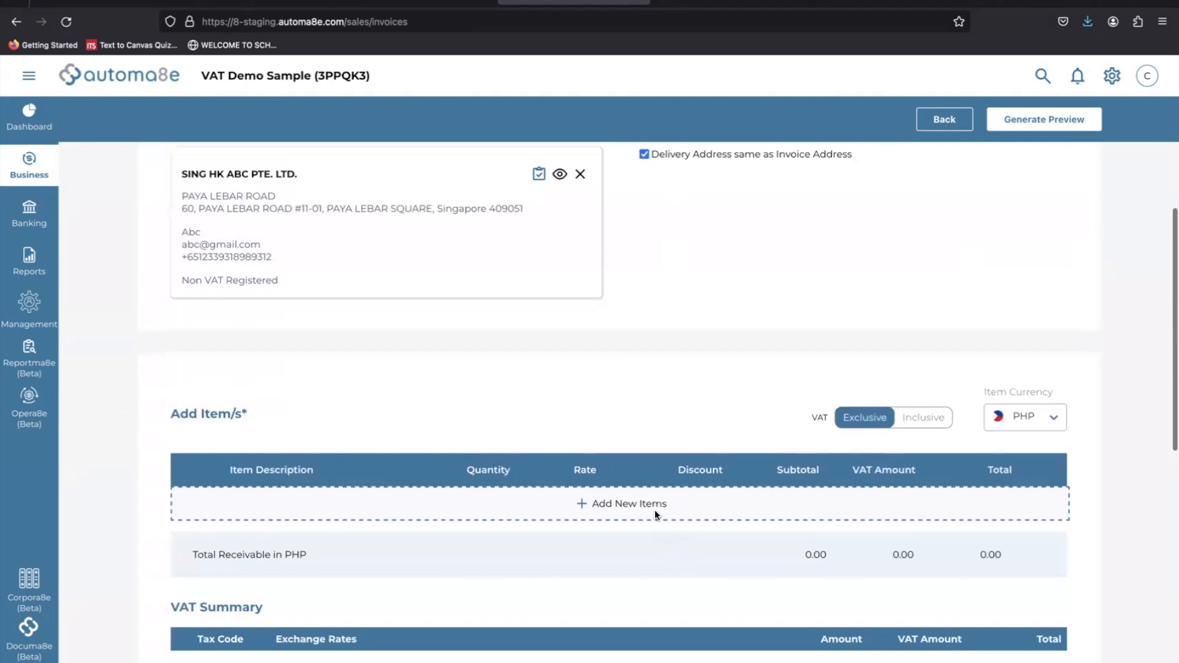
click(654, 514)
click(342, 457)
text(Papera)
click(701, 455)
text(Other)
click(710, 511)
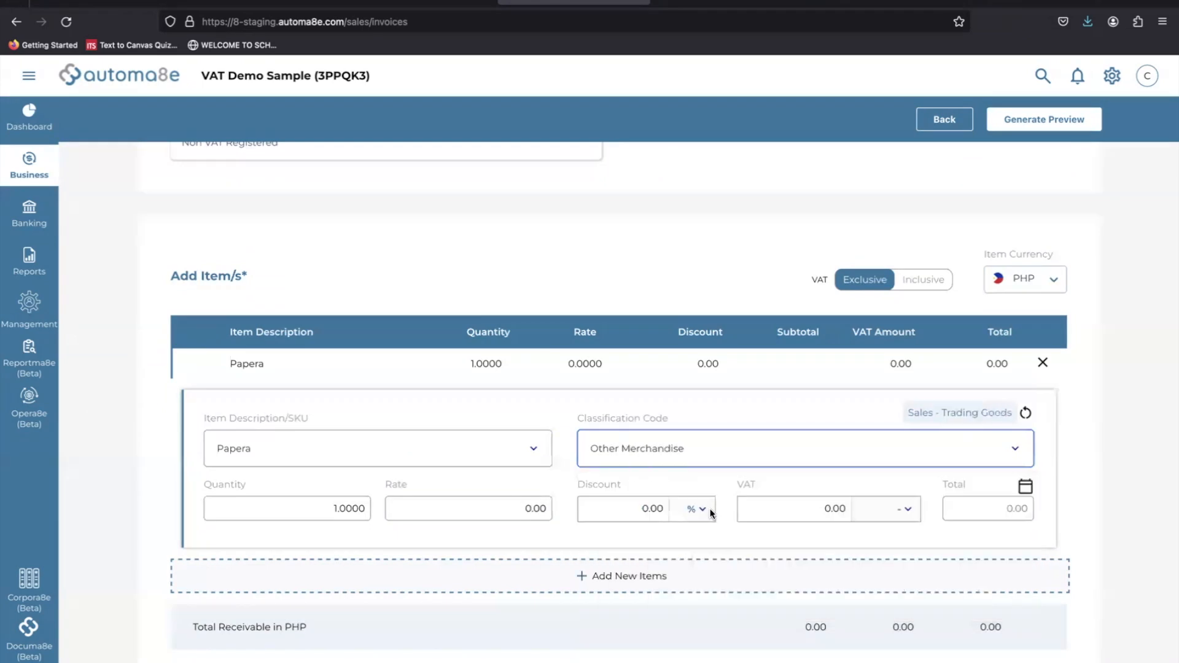
click(292, 508)
text(10)
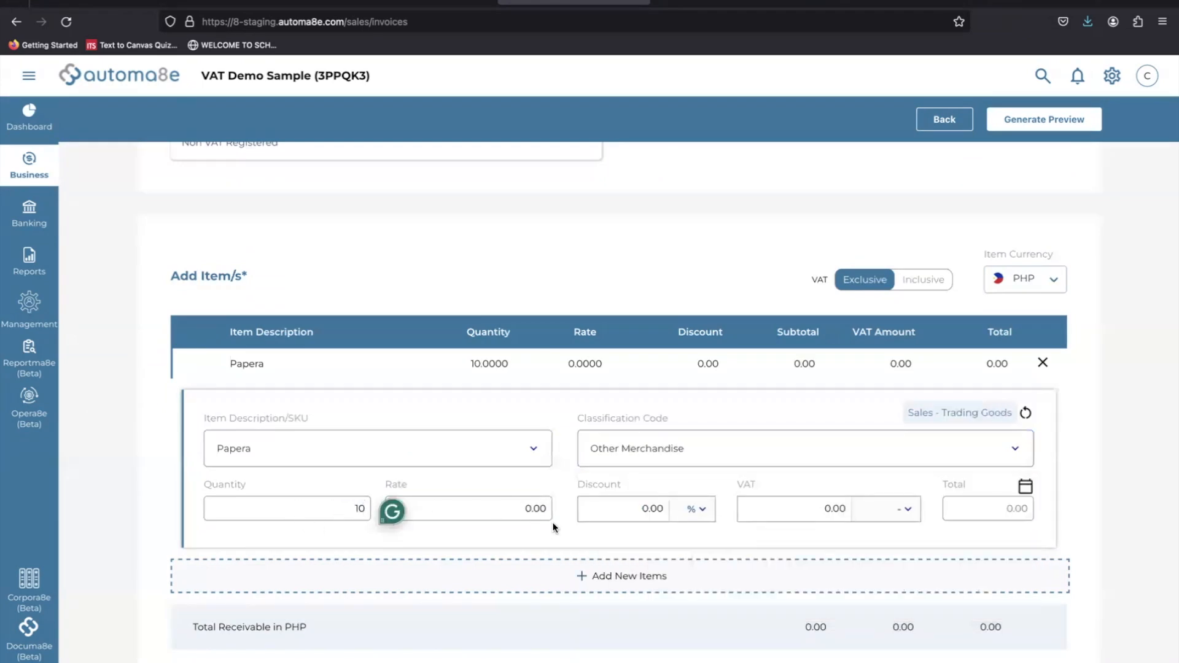
click(540, 509)
text(100)
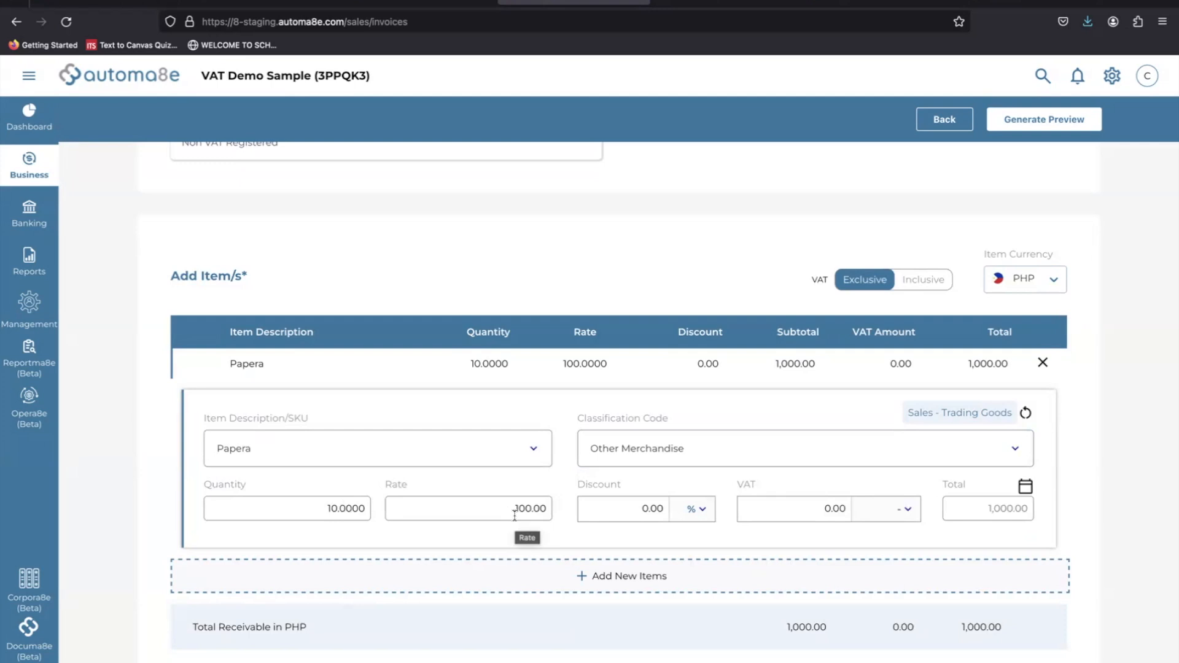
click(909, 509)
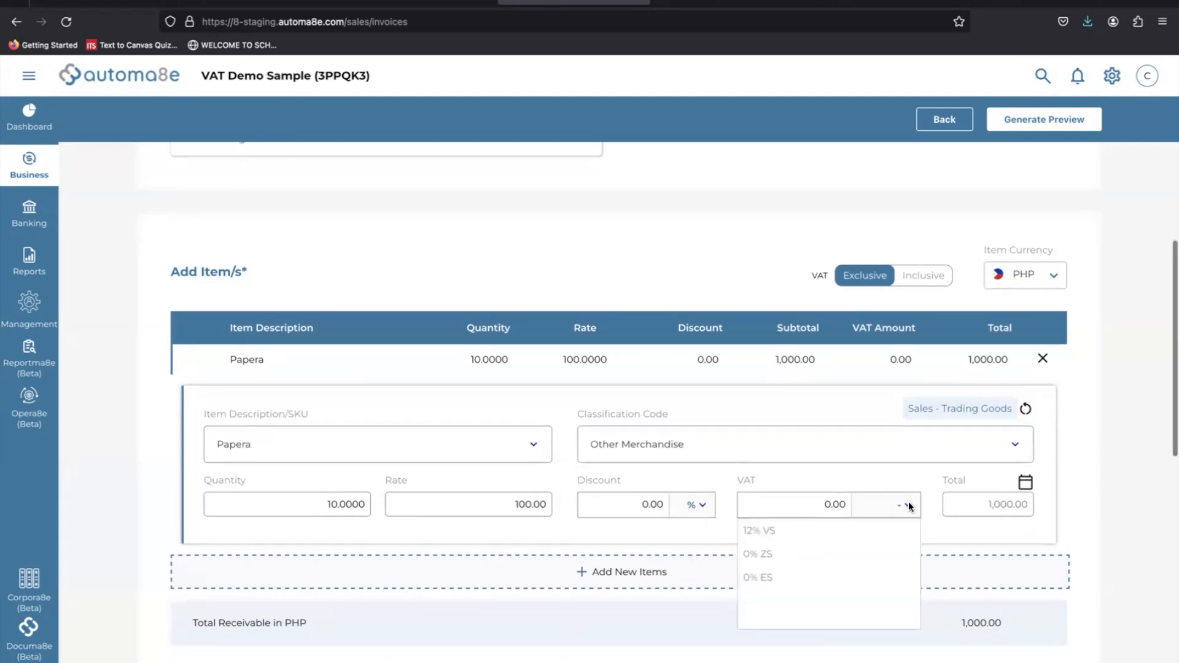
click(836, 533)
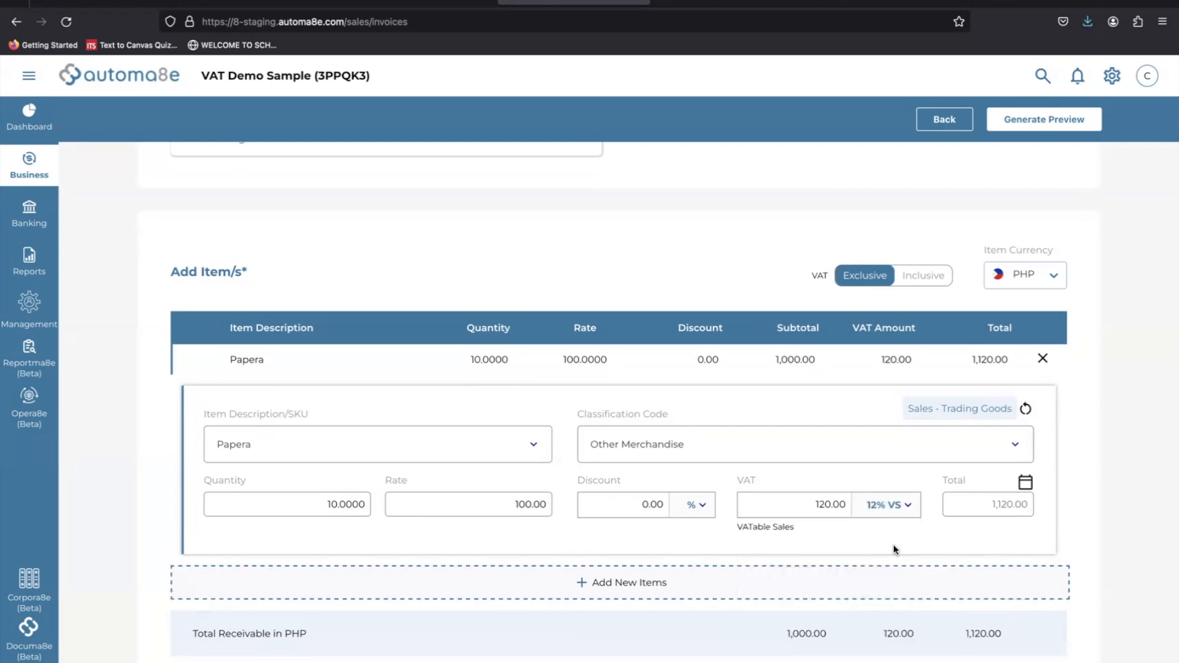
- Set the invoice due date to 25 Feb 2025
scroll(892, 544, down, 2)
scroll(893, 544, up, 3)
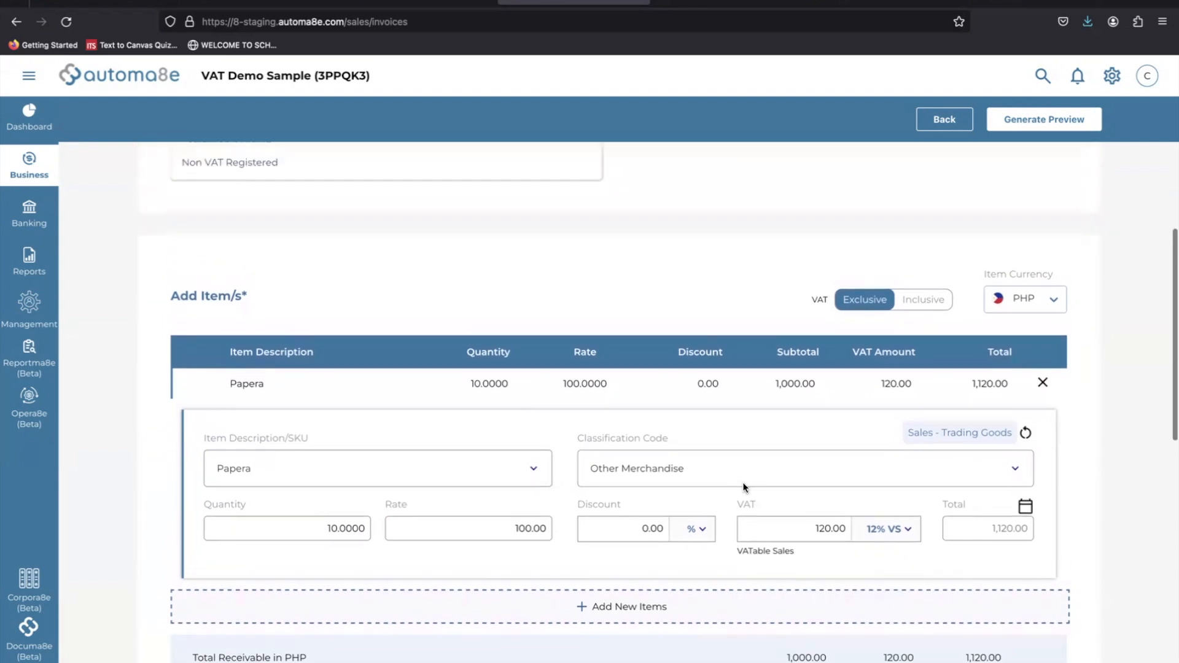
scroll(743, 481, up, 8)
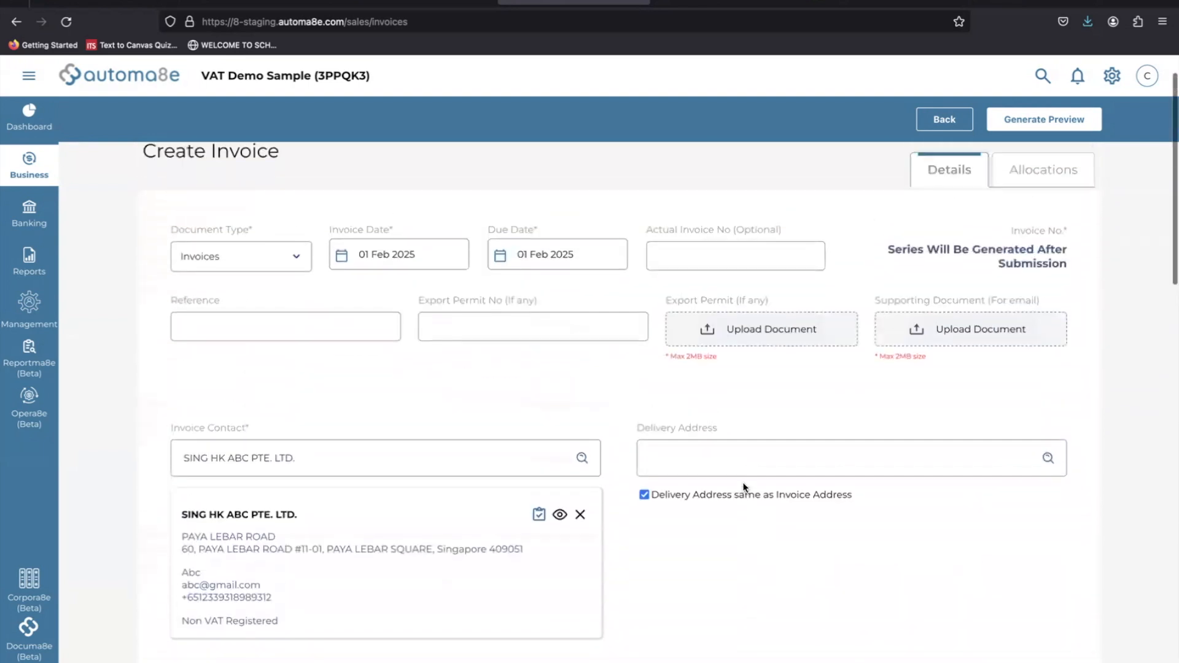
scroll(742, 482, down, 1)
click(505, 278)
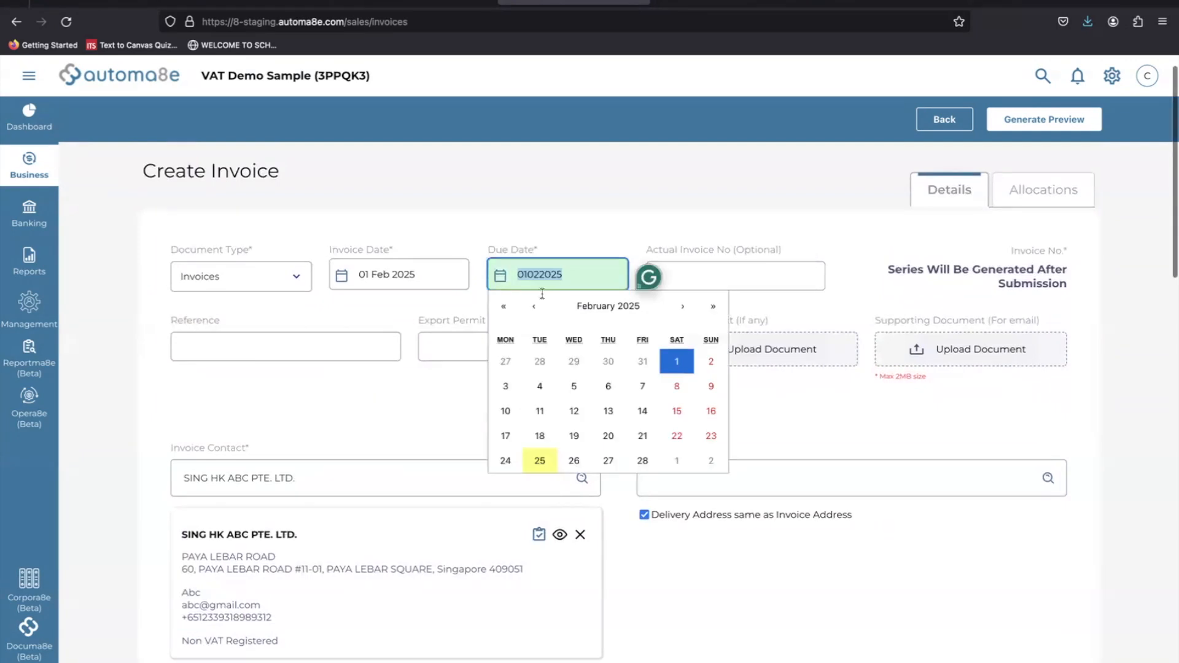
click(545, 462)
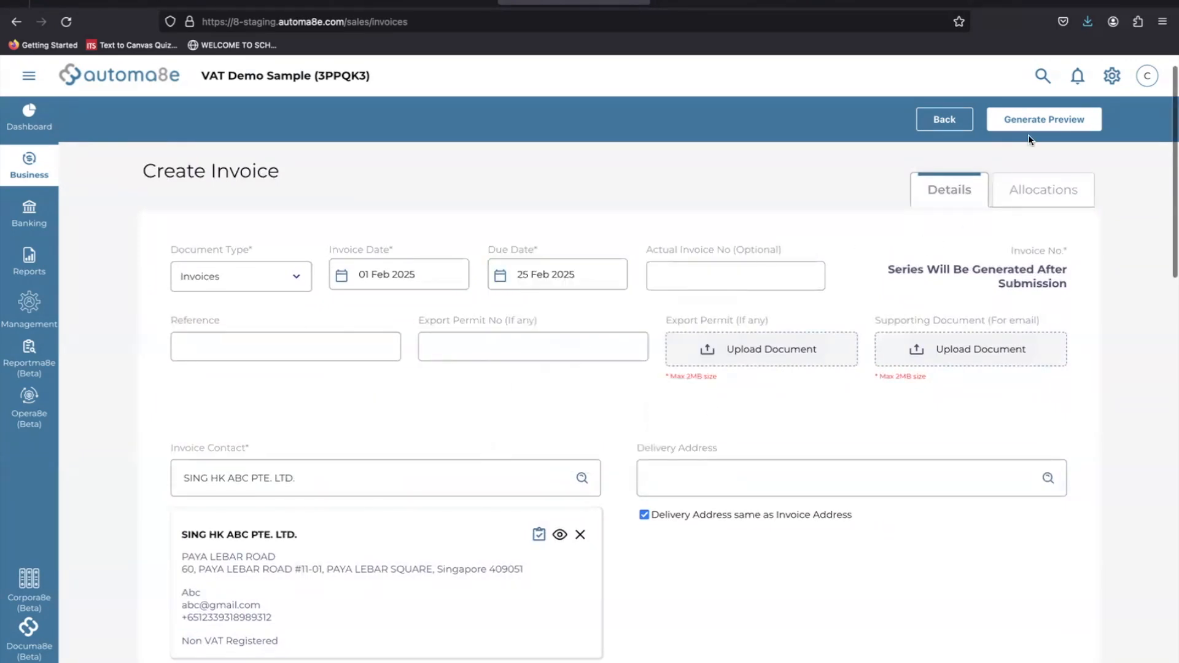
- Generate the invoice preview, send it, and dismiss the Error 400 dialog
click(1036, 121)
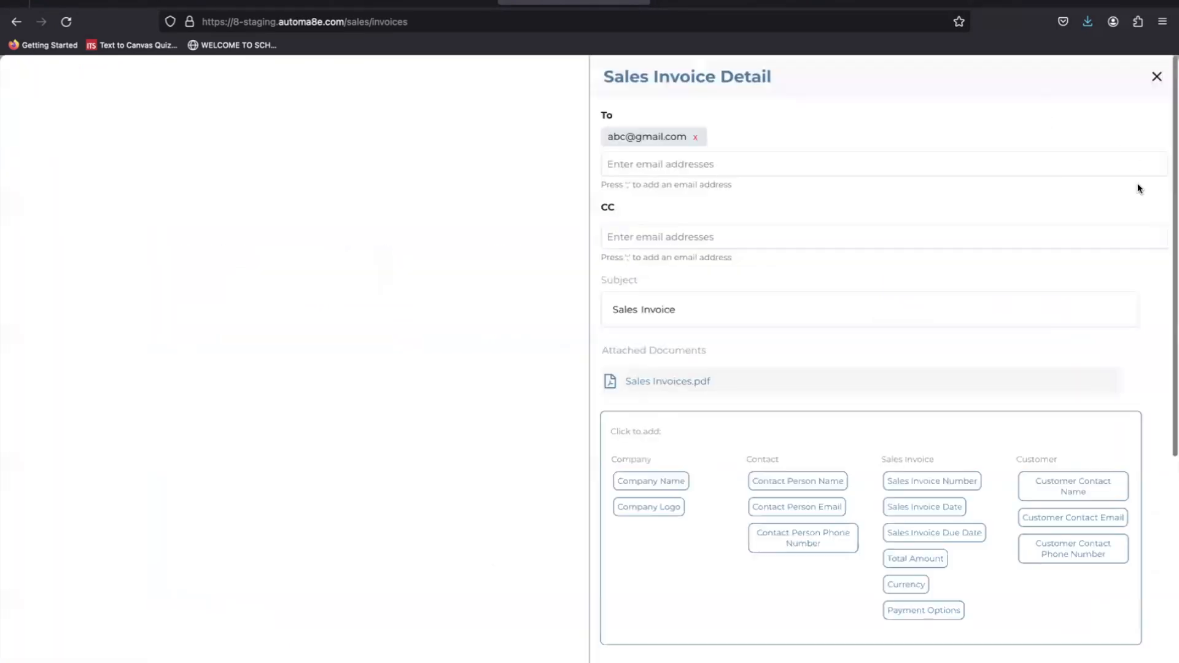
scroll(886, 342, down, 10)
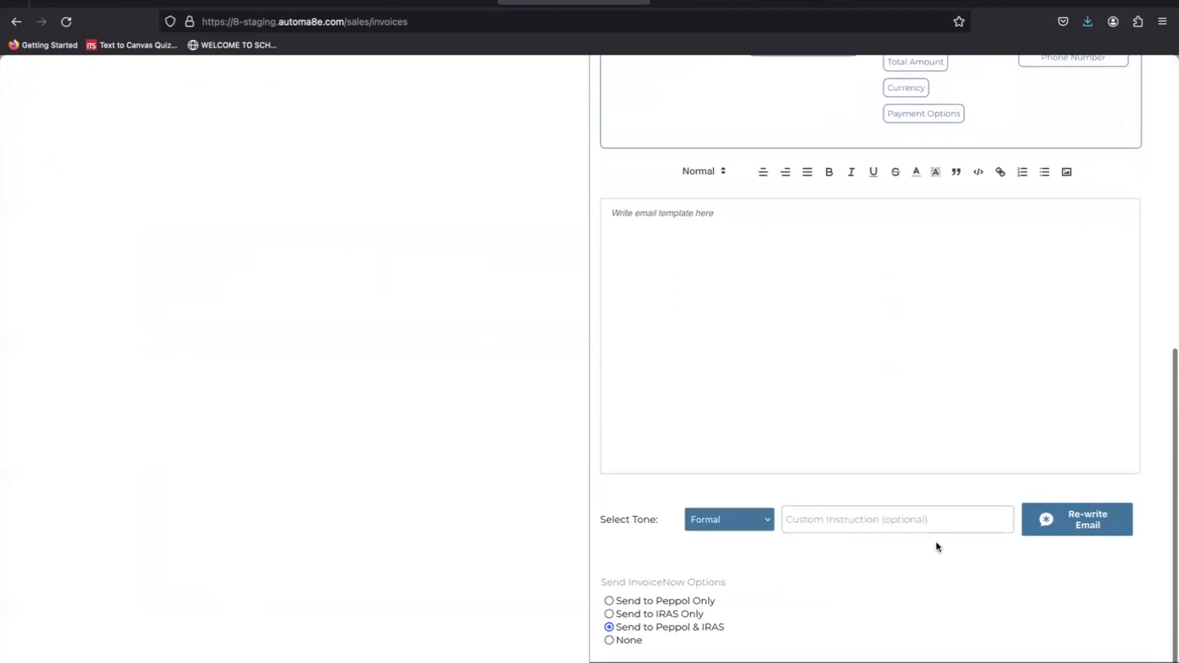
click(975, 662)
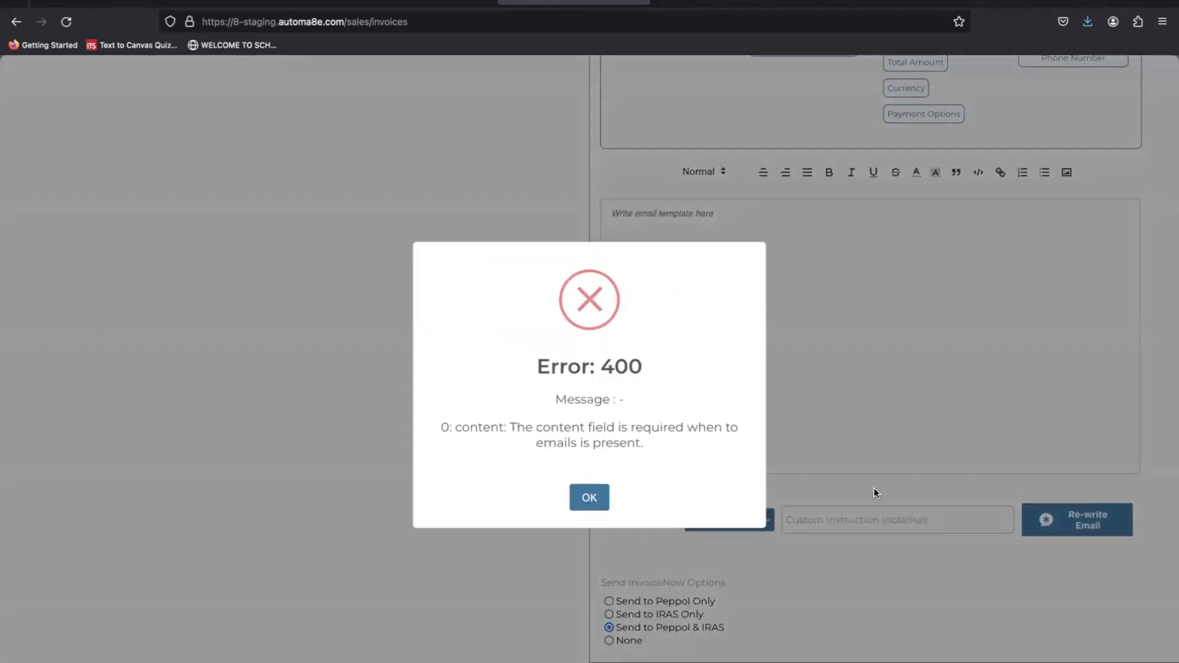
click(589, 496)
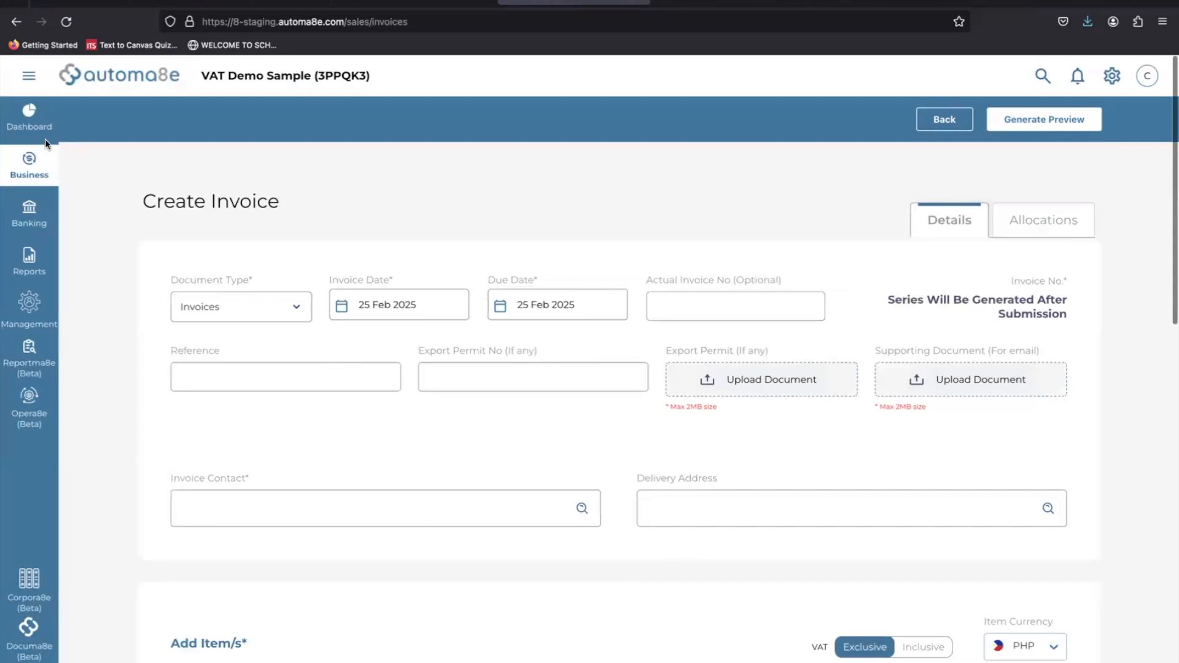
- Date the new invoice 2 Feb 2025 for SING HK ABC PTE. LTD., delivering to its invoice address
scroll(399, 185, down, 3)
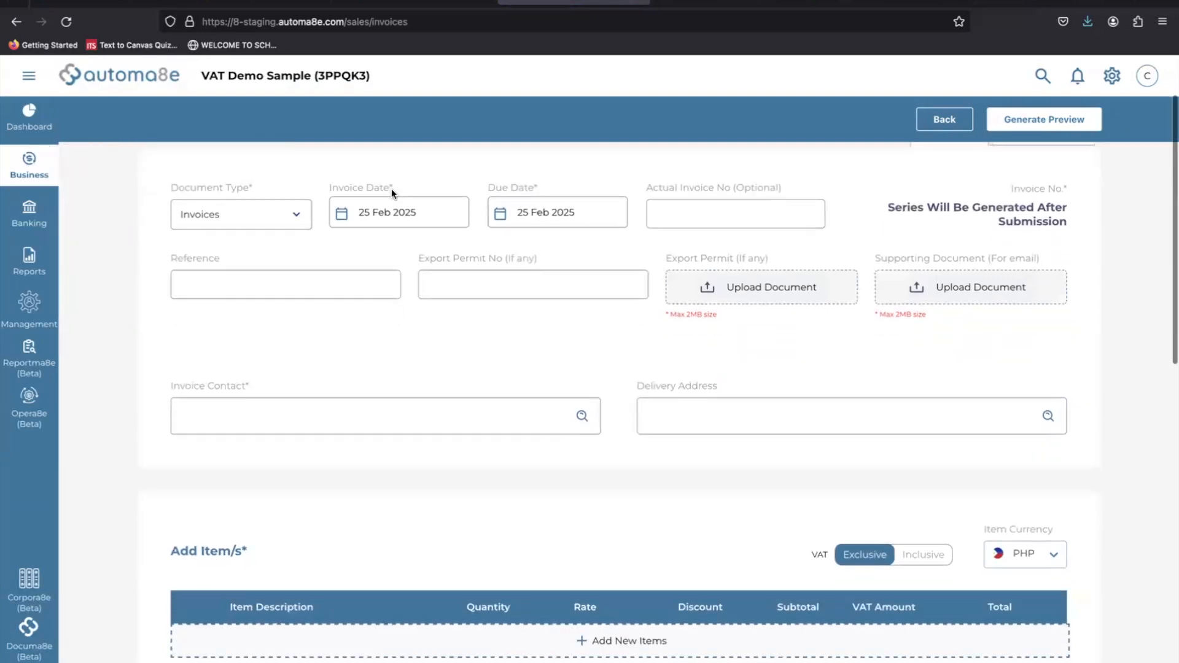
click(407, 212)
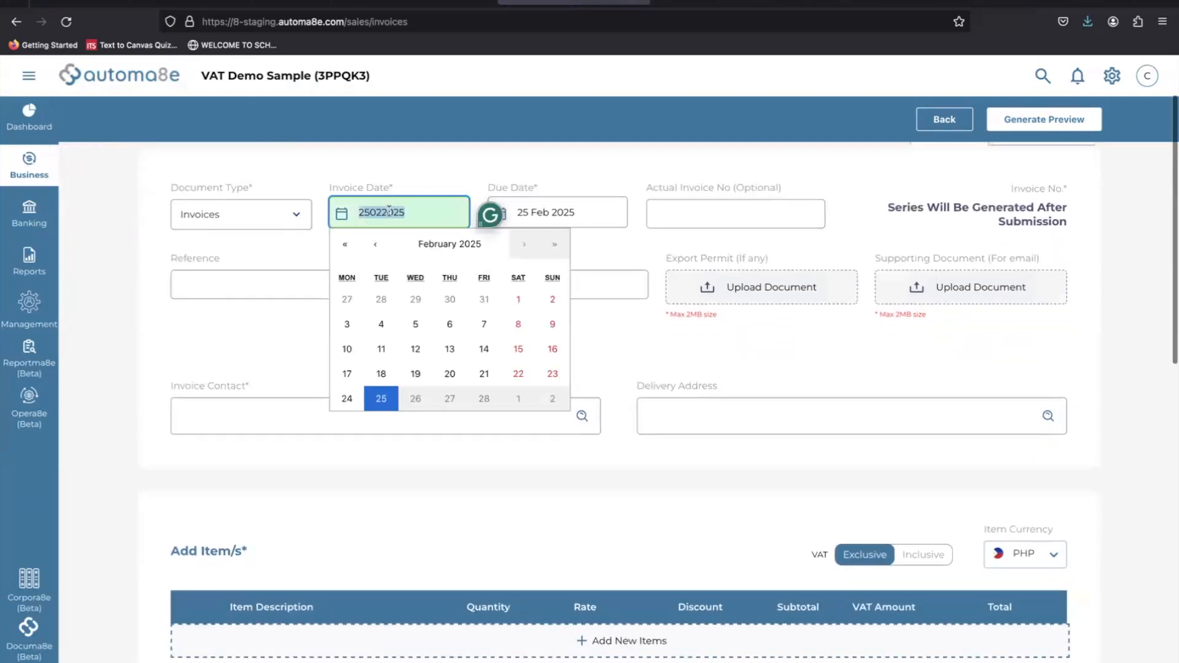
click(553, 299)
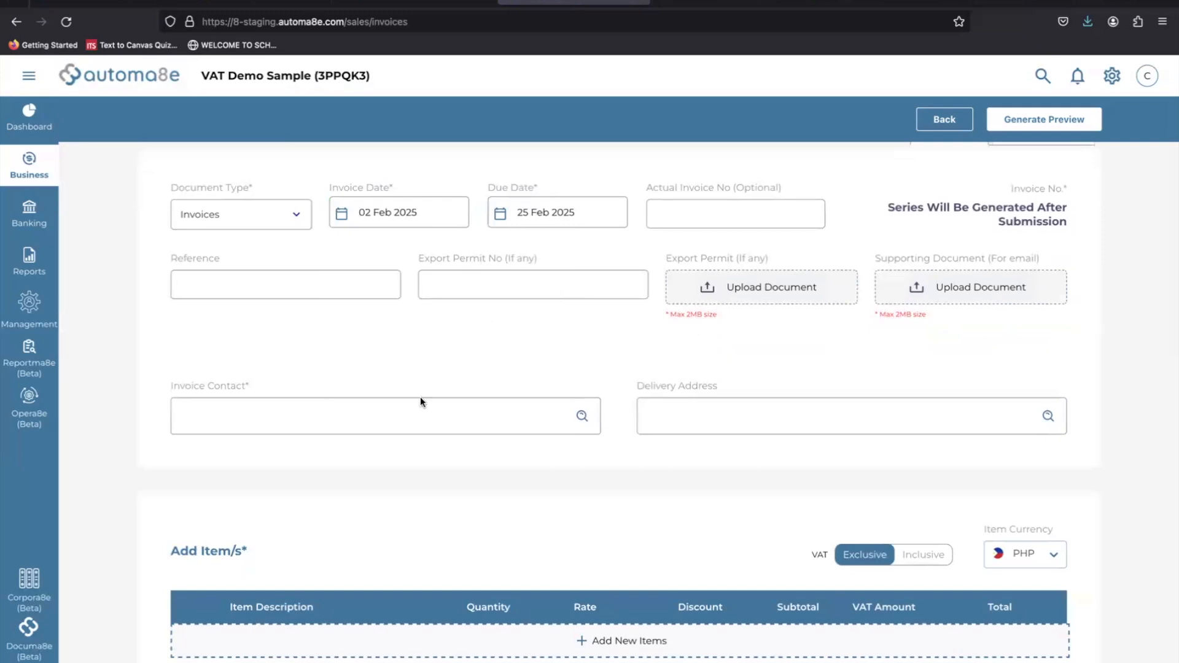
click(352, 410)
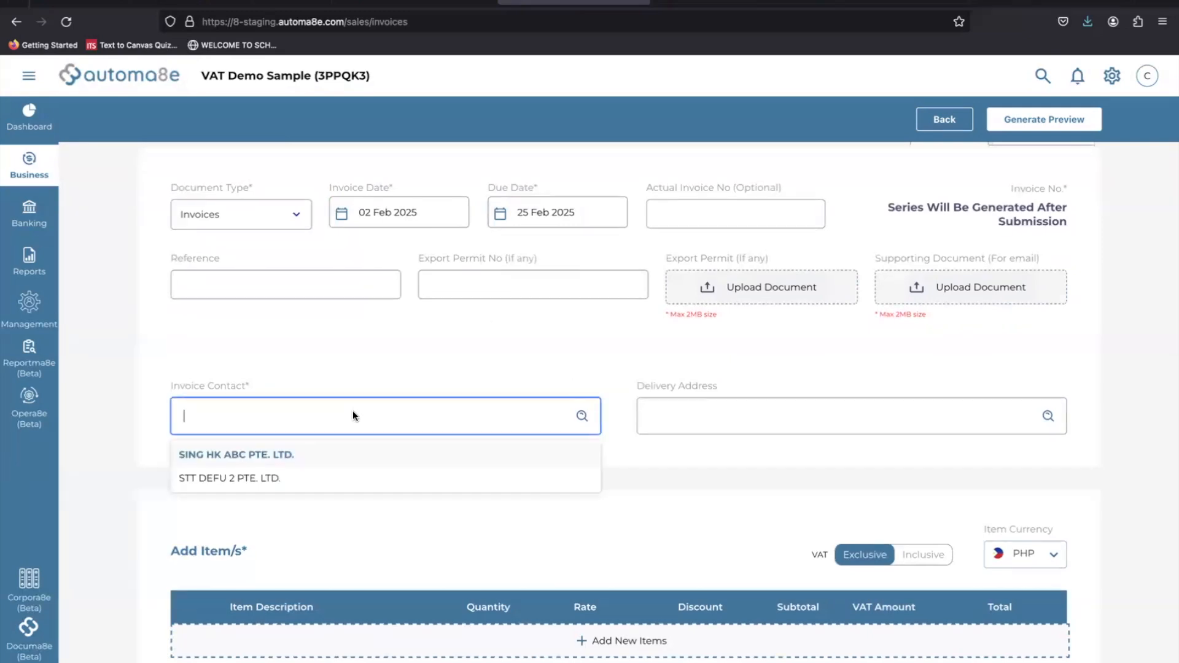
click(261, 457)
click(717, 447)
scroll(717, 448, down, 5)
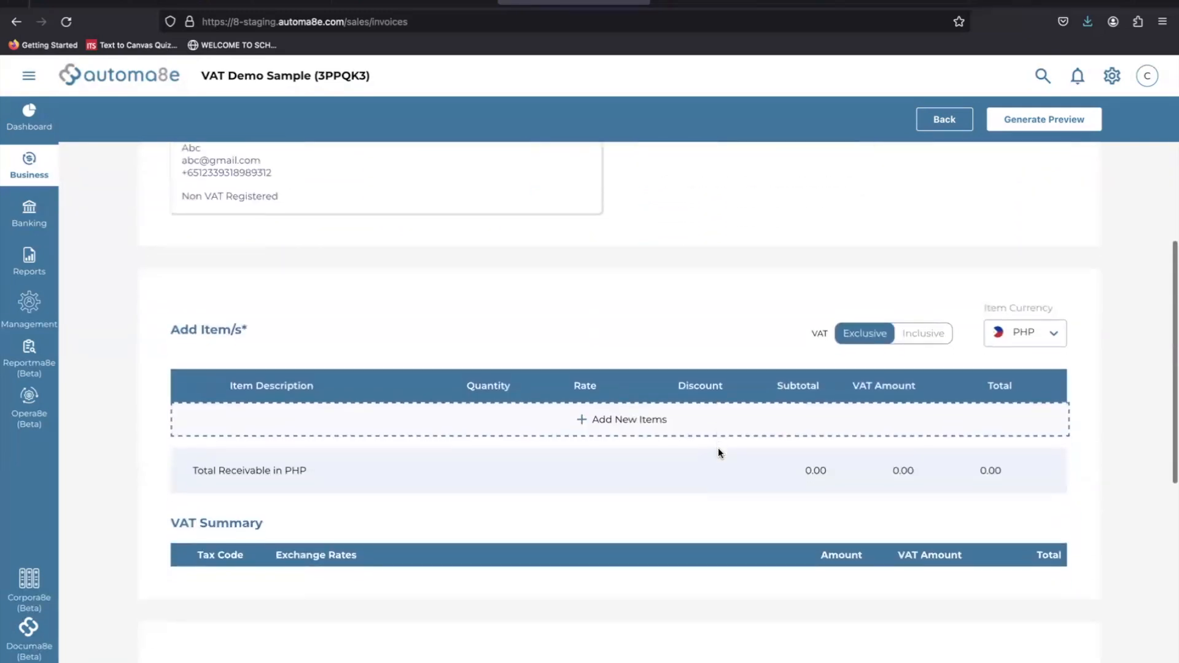
- Add a Bondpapers line classified Other Merchandise, quantity 5 at rate 60
click(655, 427)
click(372, 422)
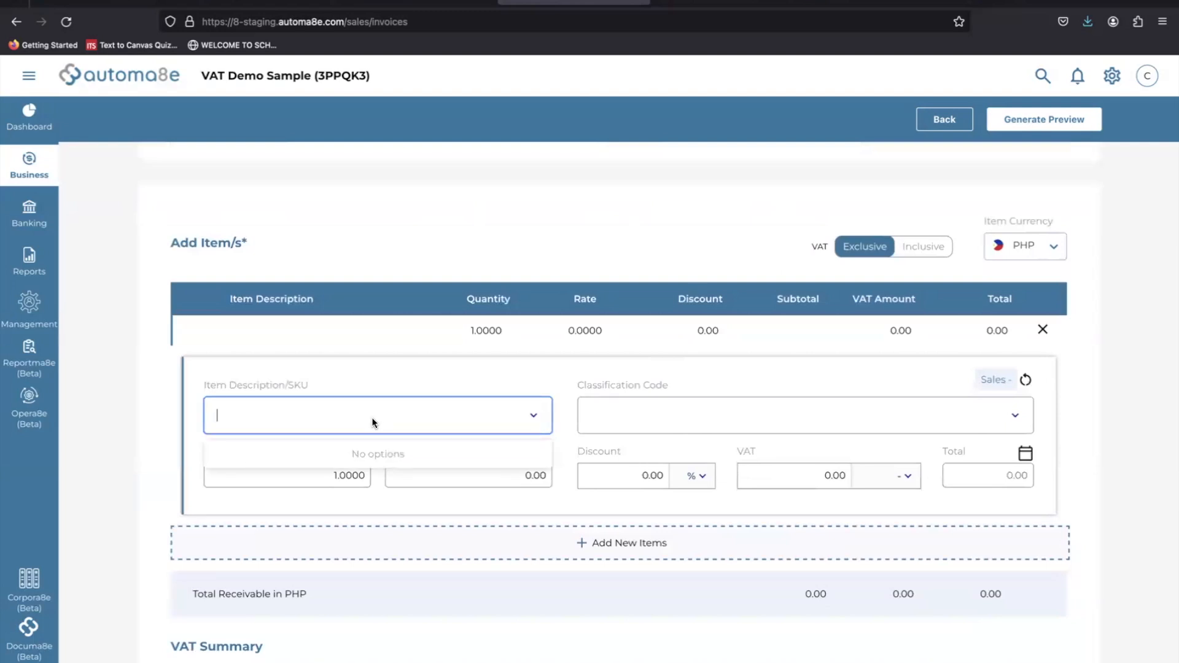
text(Bondpapers)
click(708, 420)
text(other)
click(717, 477)
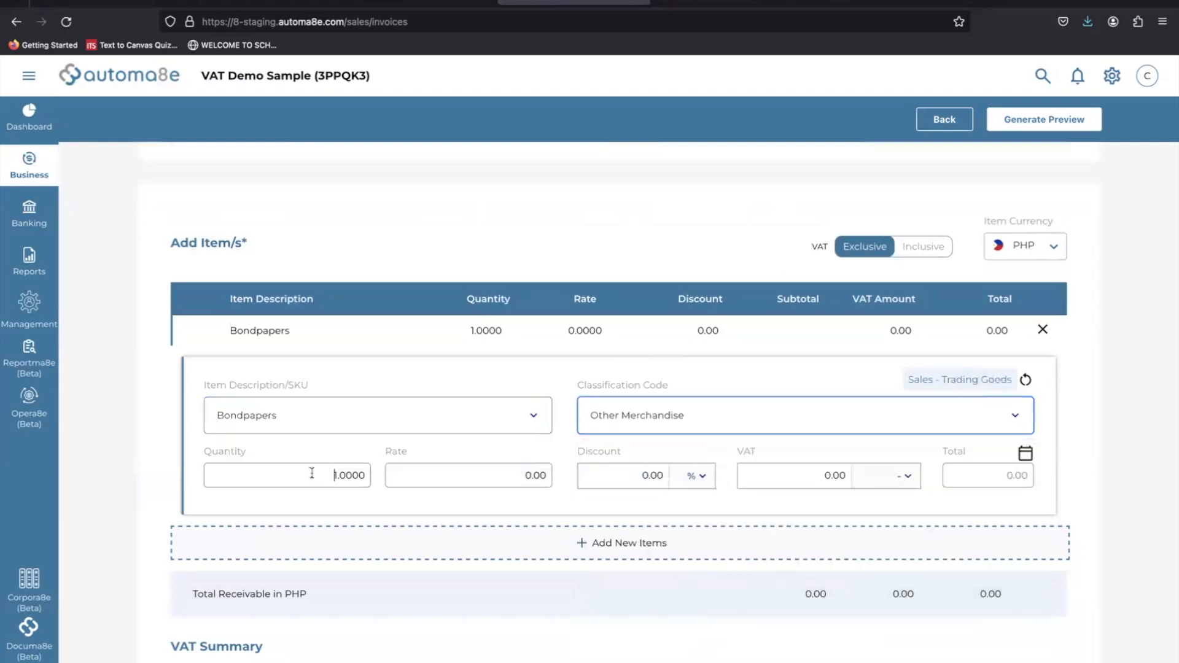
drag(312, 473, 442, 475)
text(5)
key(Tab)
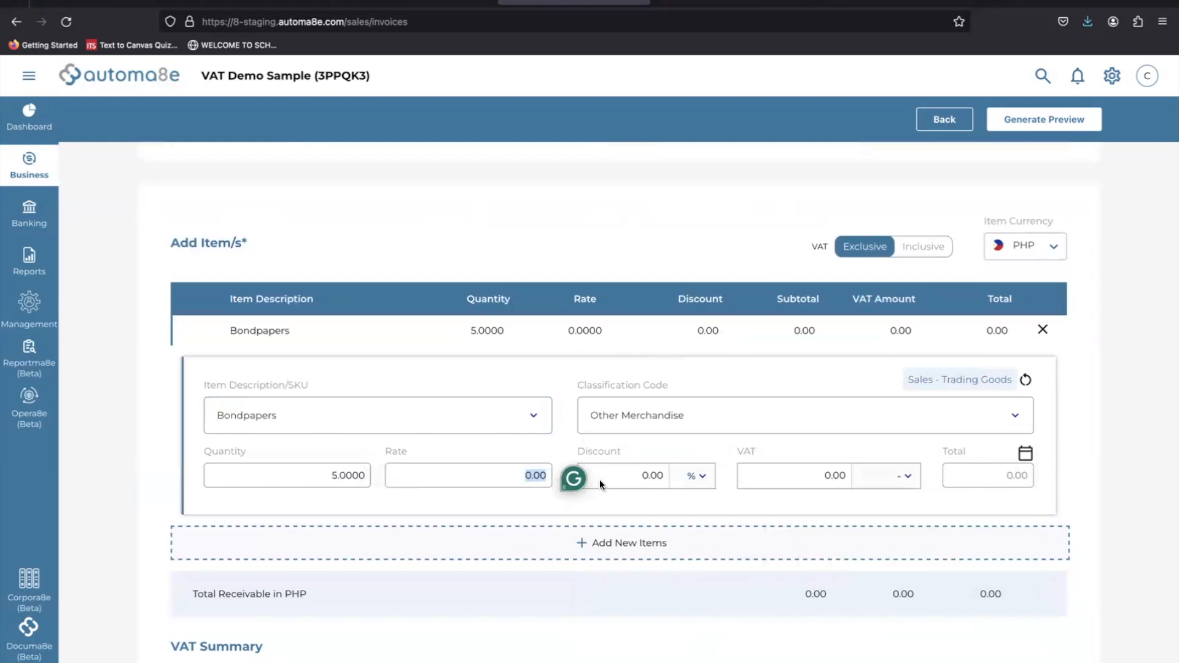
text(60)
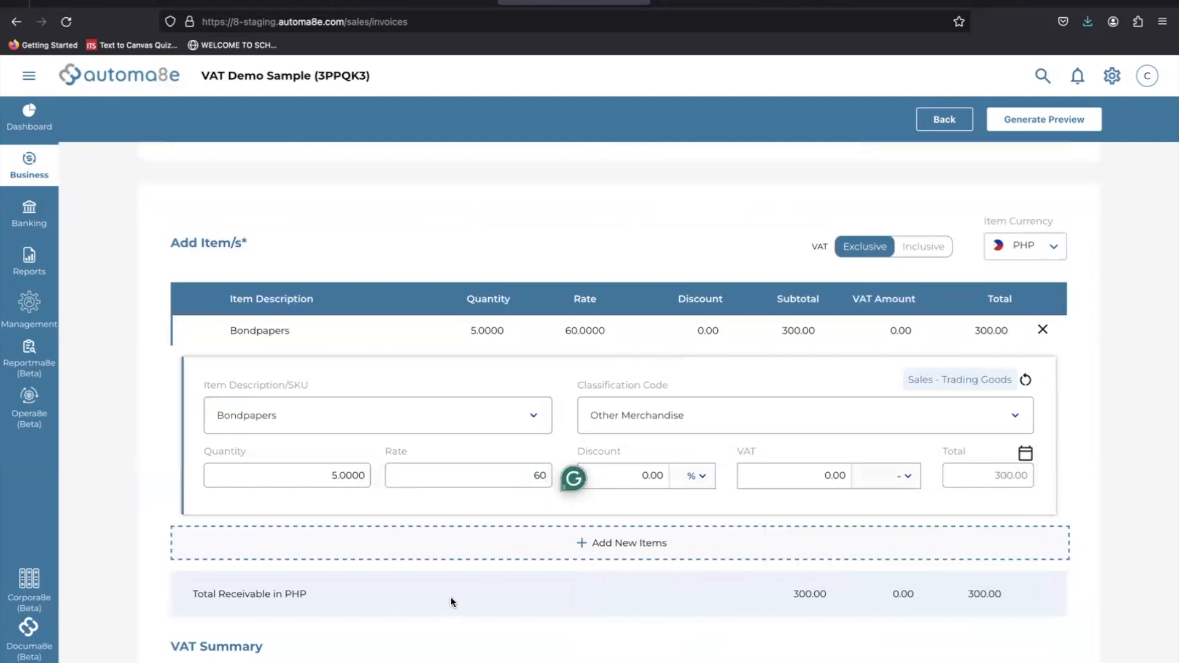
click(443, 498)
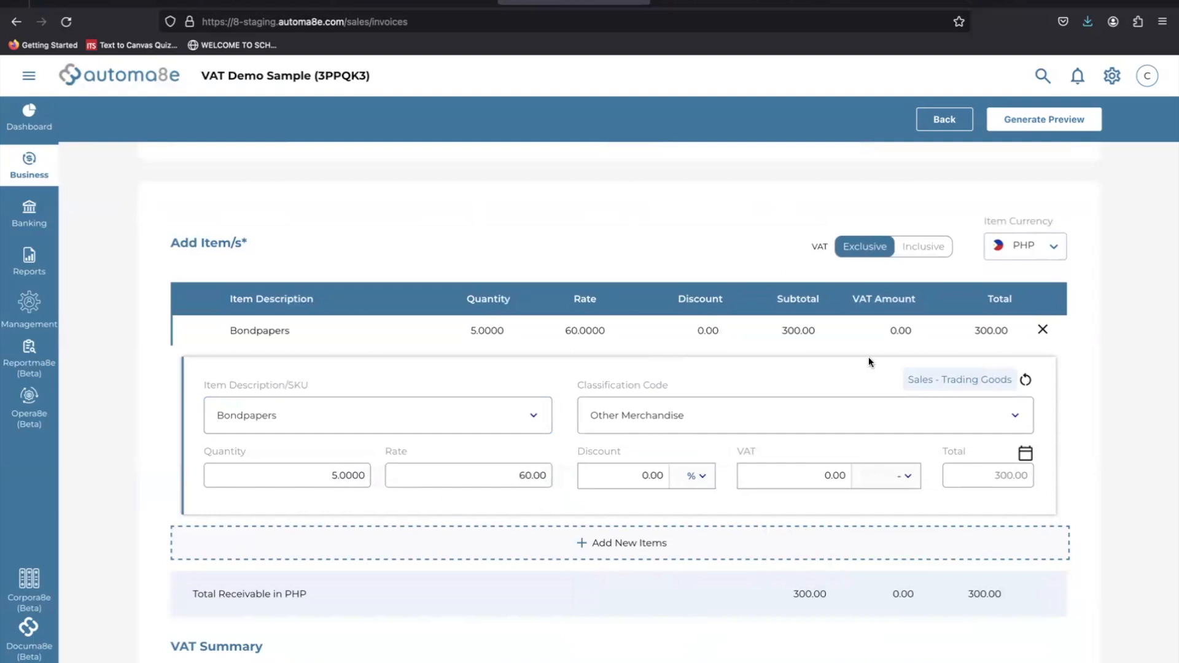
- Make prices VAT-inclusive and apply 12% VS VAT, giving a 300.00 total
click(926, 245)
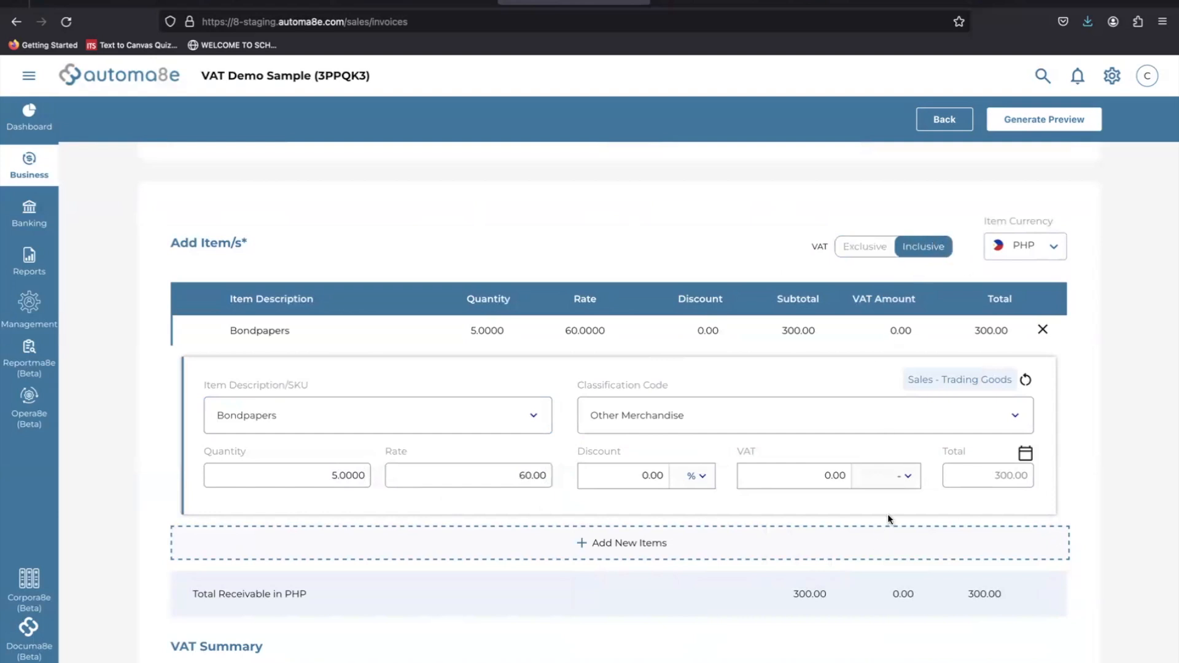
click(897, 480)
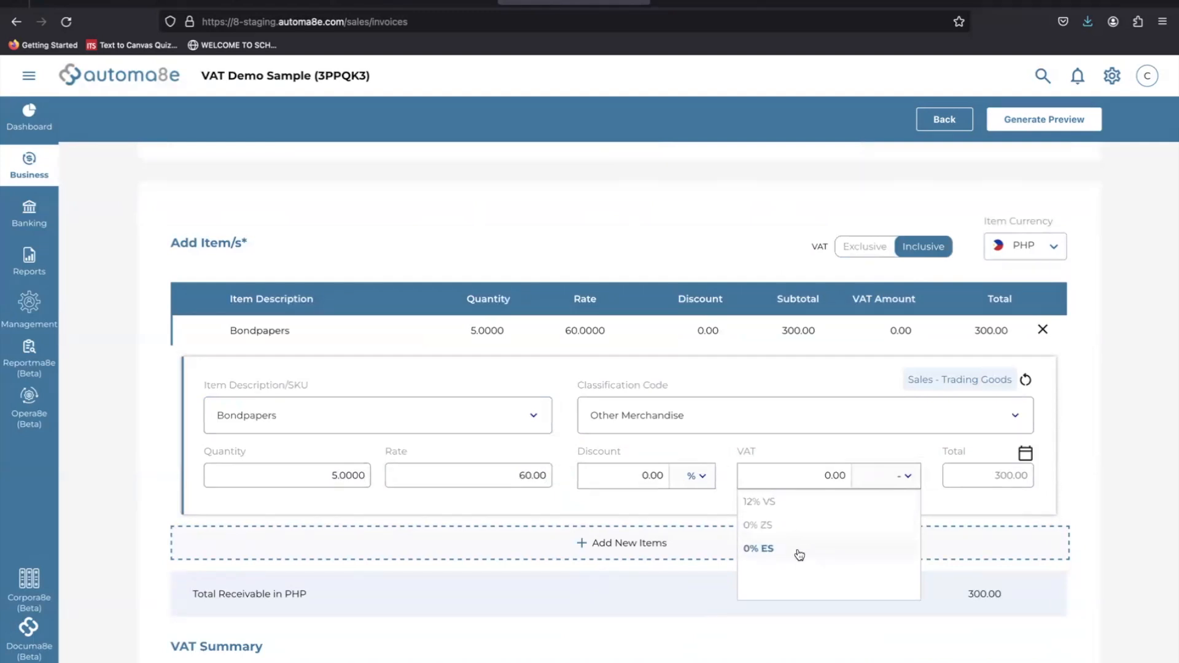
click(798, 505)
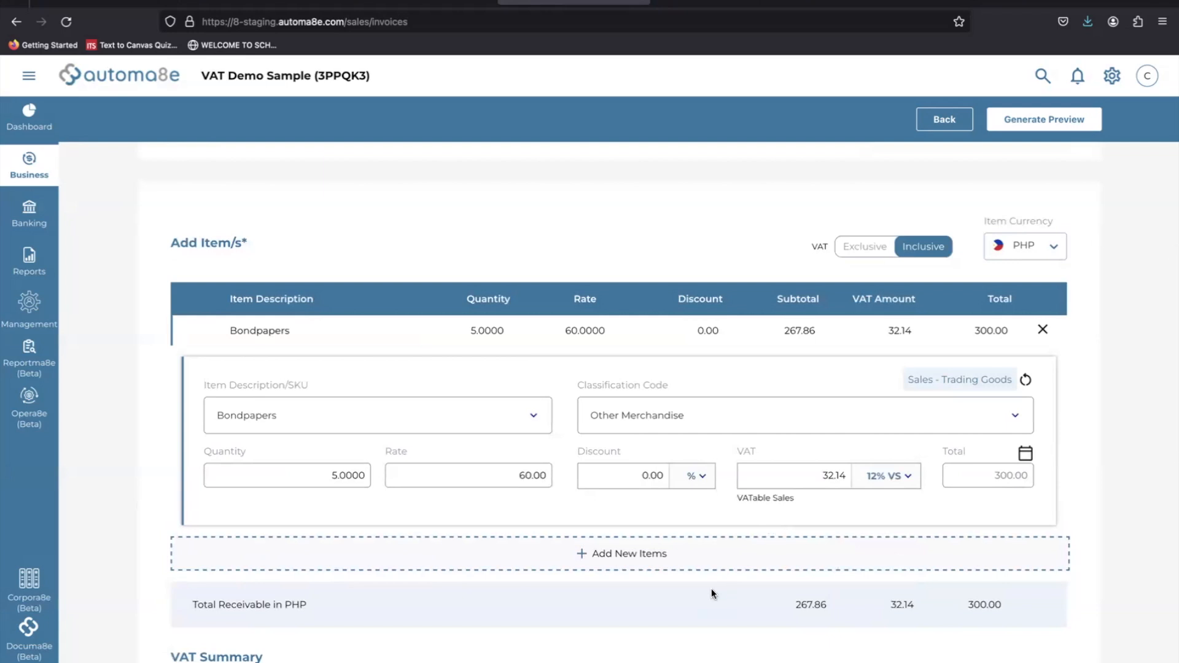
scroll(763, 392, down, 3)
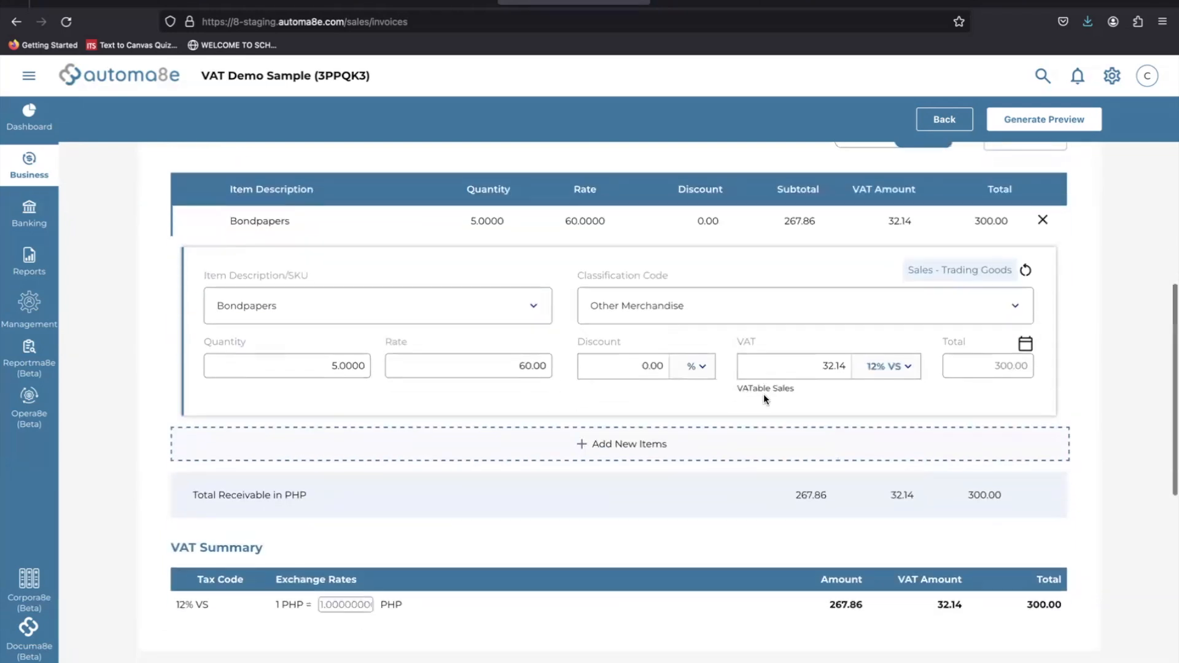
scroll(764, 393, up, 3)
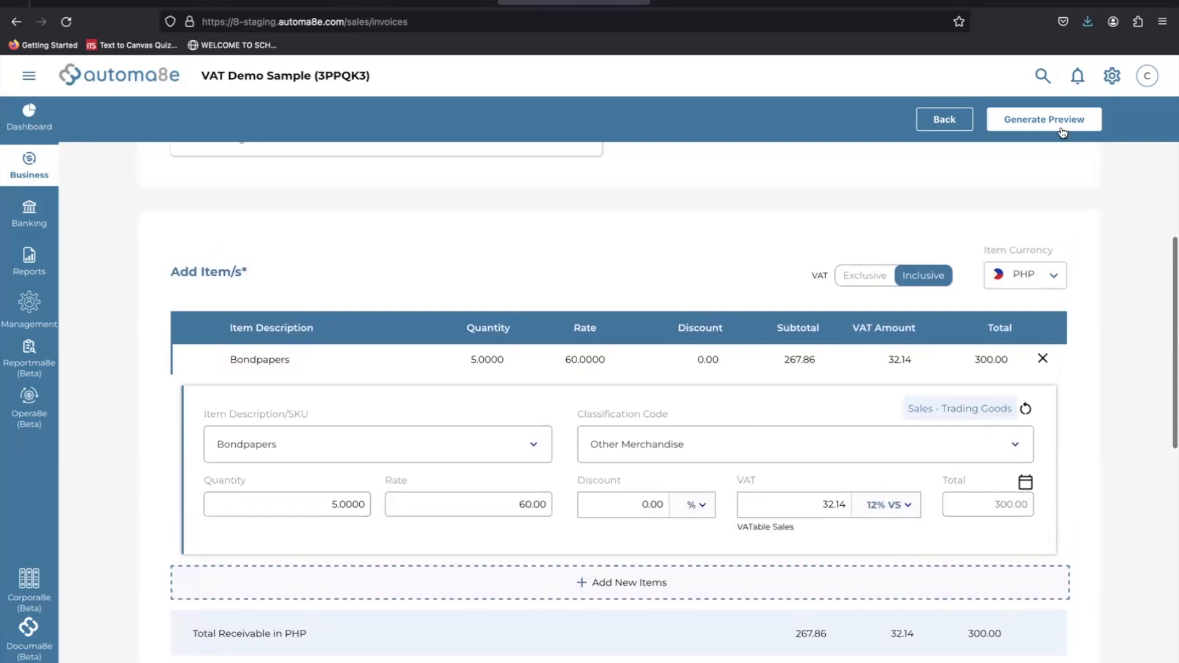
- Review the Bondpapers invoice's preview and email drawer, then close it
click(1061, 128)
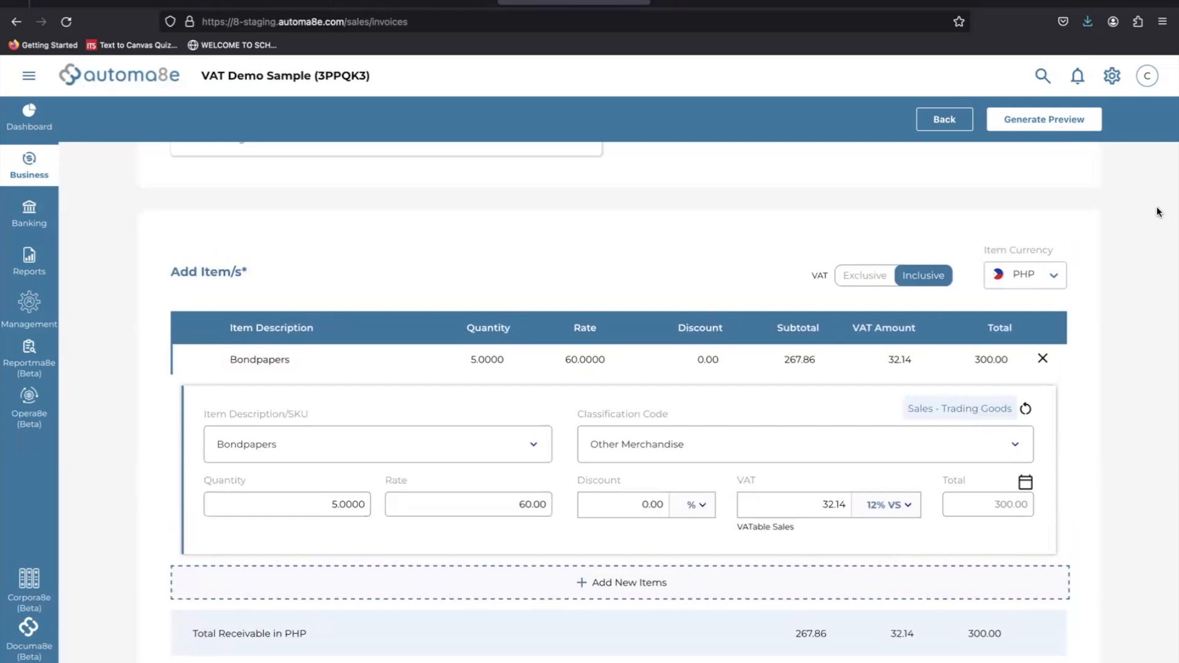
scroll(908, 446, down, 6)
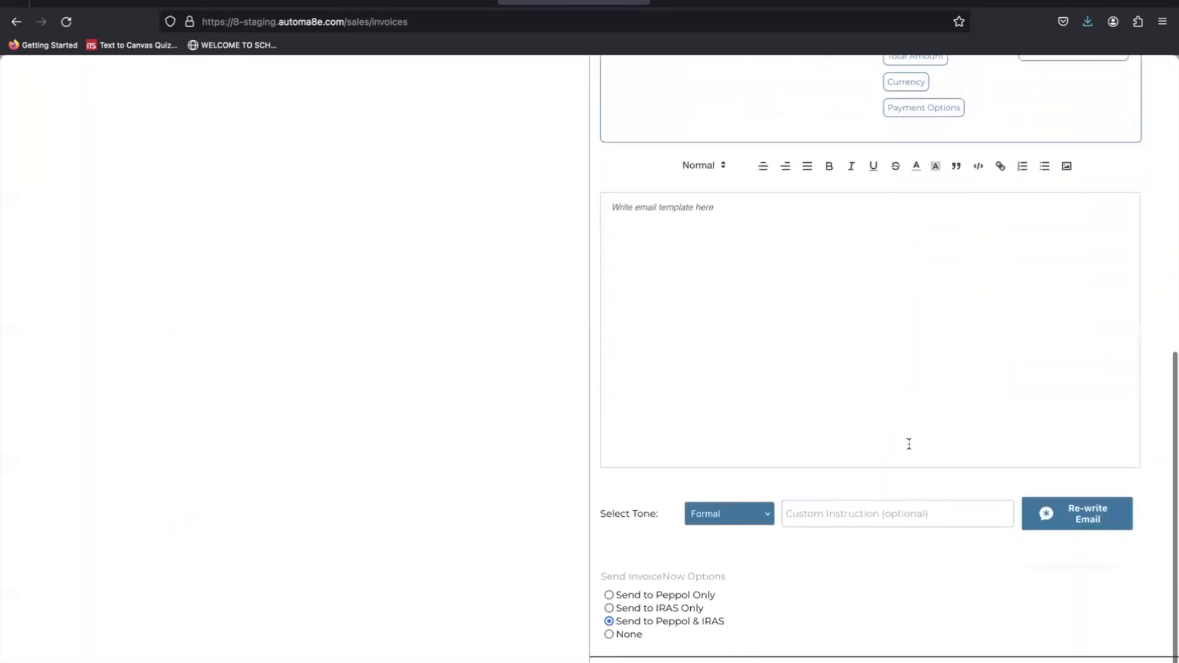
scroll(908, 616, up, 8)
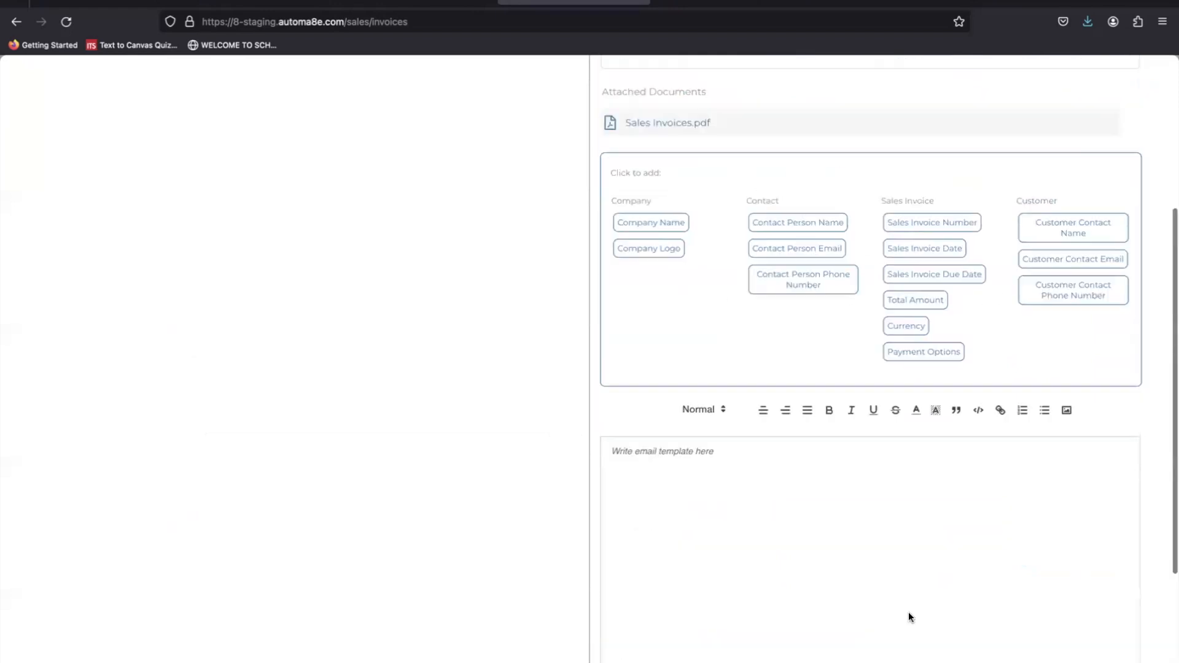
click(1155, 79)
- Save and email the Bondpapers invoice
scroll(870, 448, down, 4)
scroll(870, 449, down, 6)
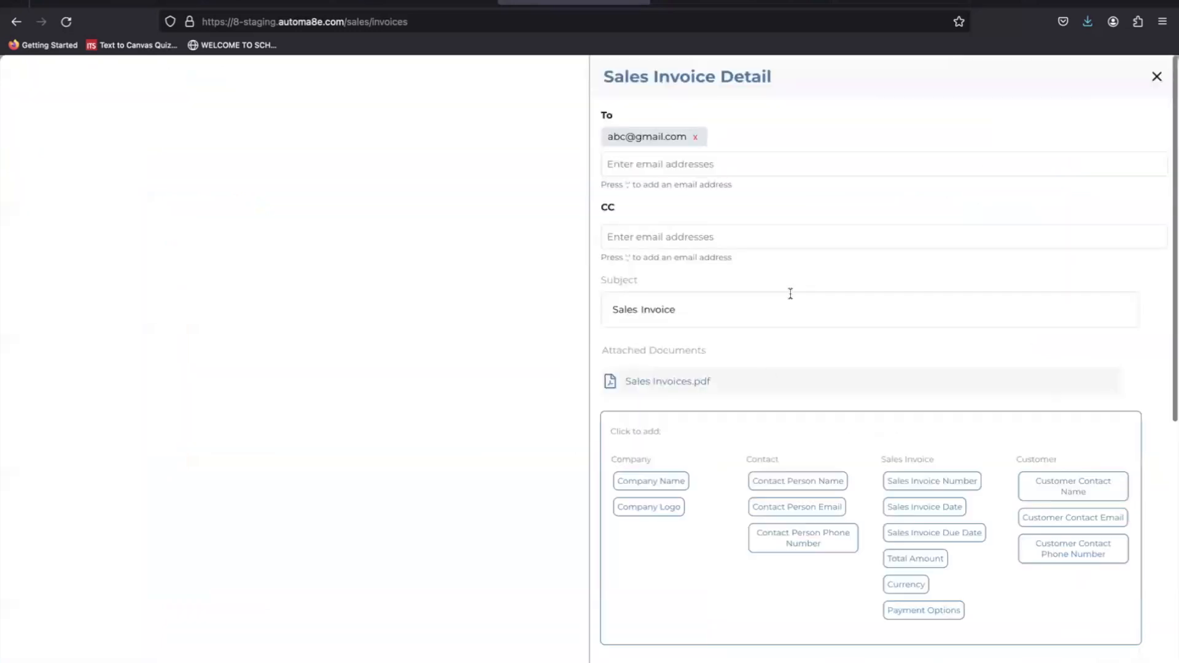
scroll(760, 463, down, 8)
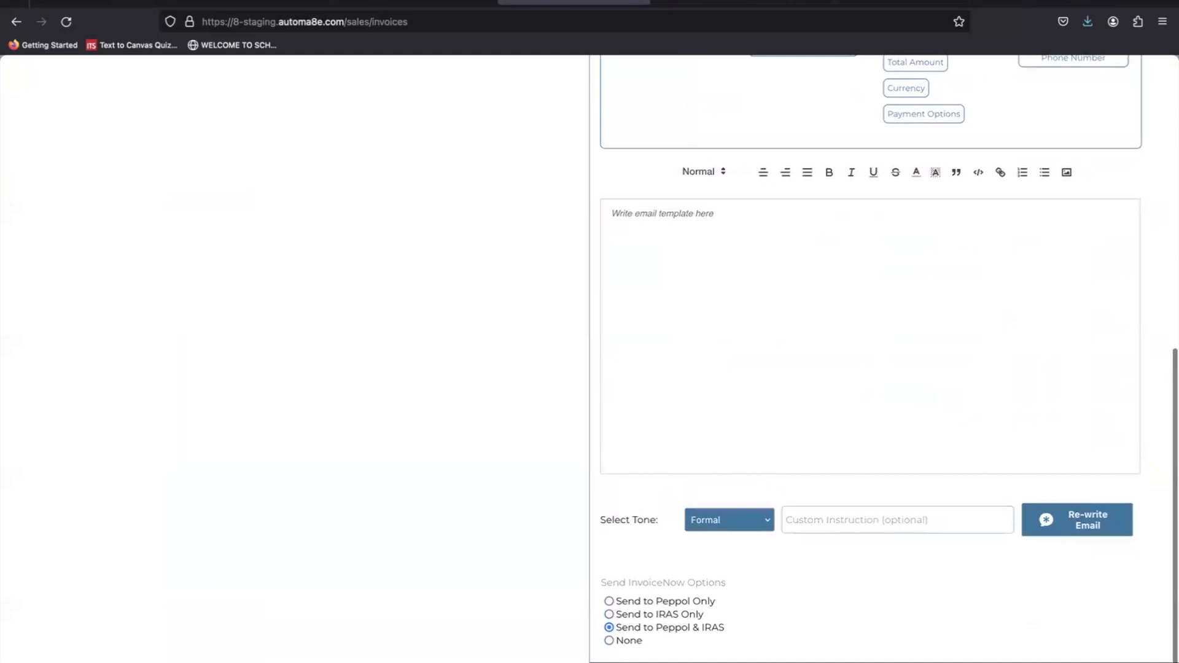
scroll(872, 392, down, 1)
click(935, 651)
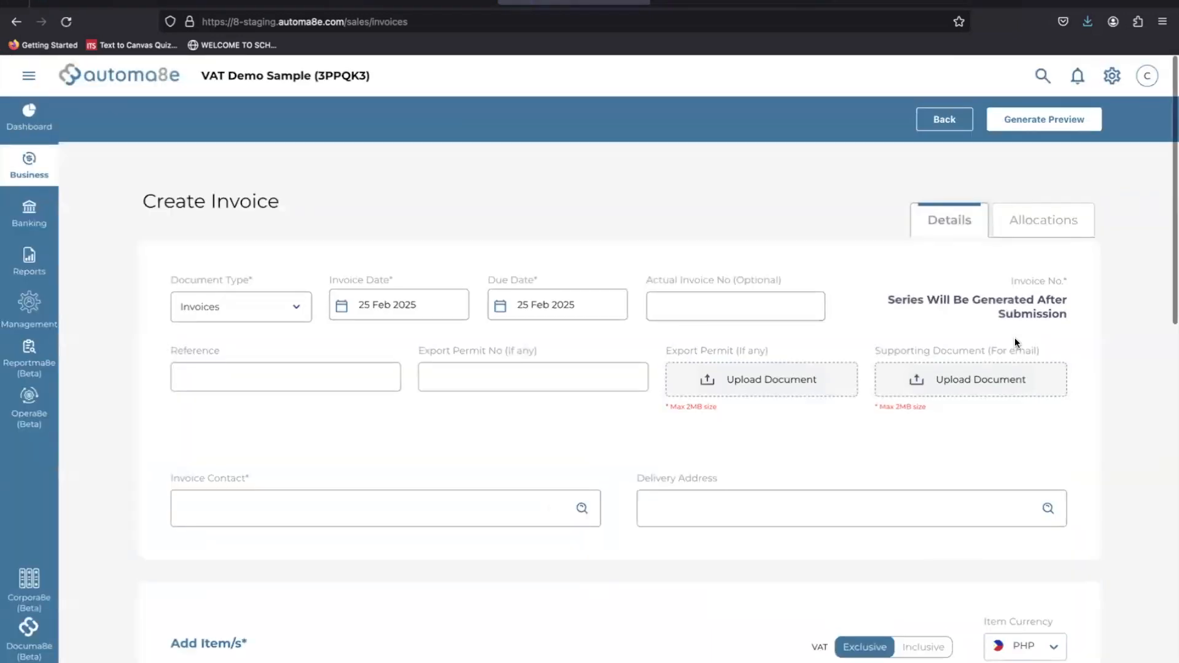
- Date the new invoice 3 Feb 2025 for the first listed customer, delivering to its invoice address
scroll(903, 176, down, 1)
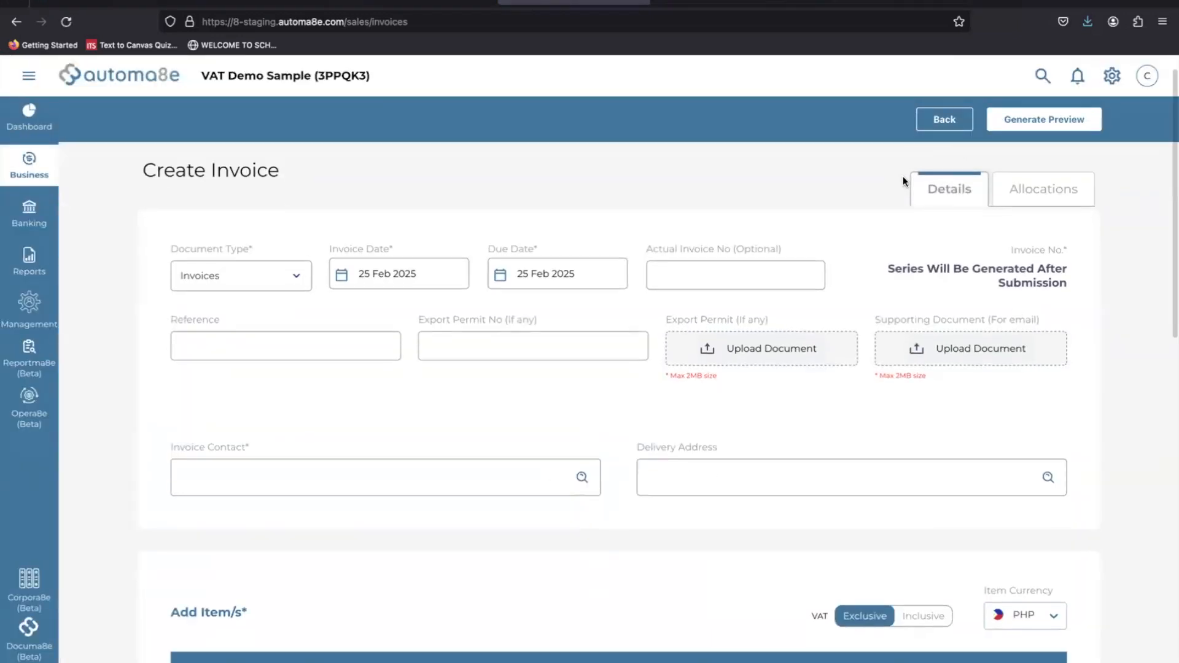
scroll(464, 351, down, 3)
click(392, 191)
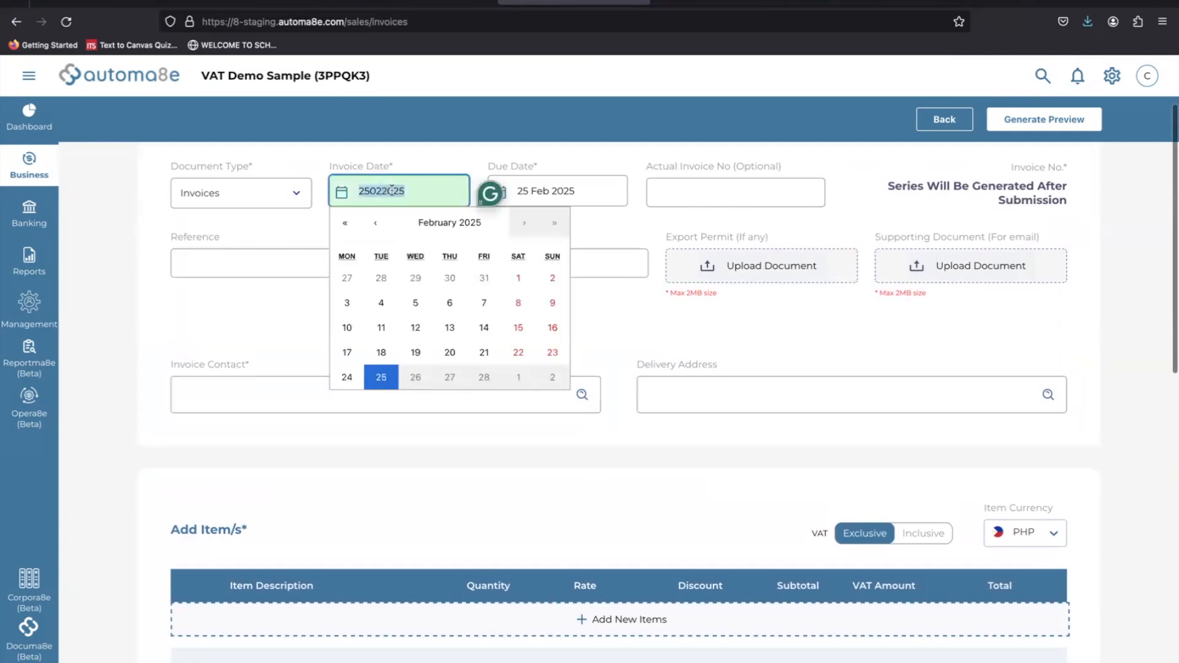
click(348, 302)
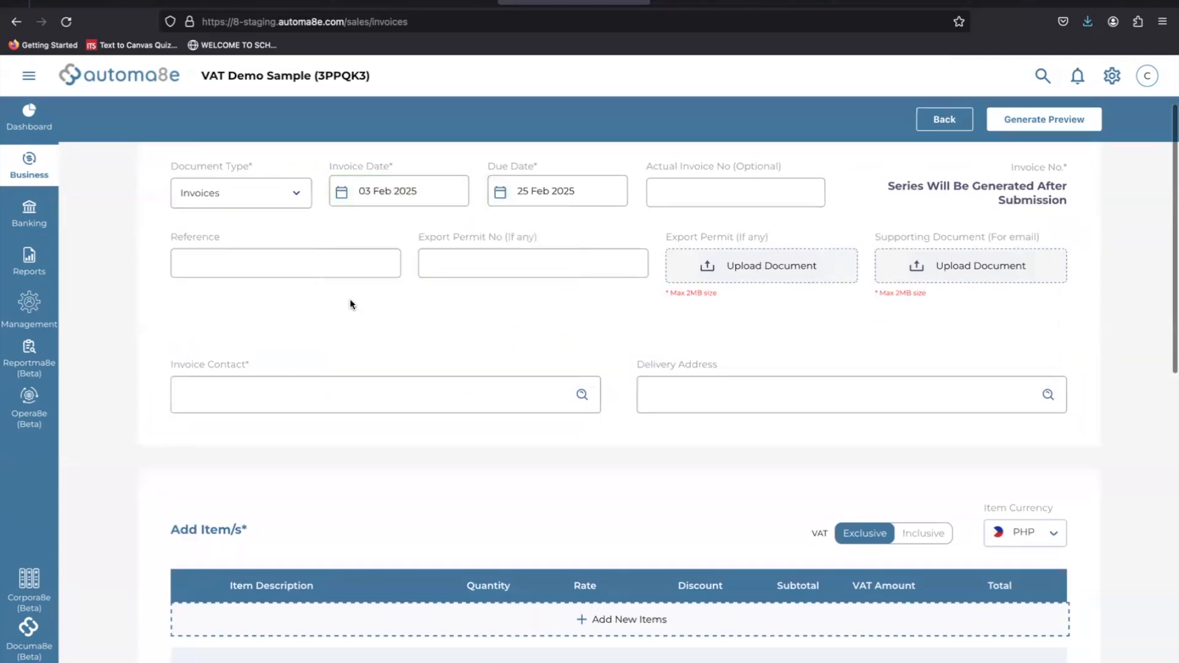
click(377, 393)
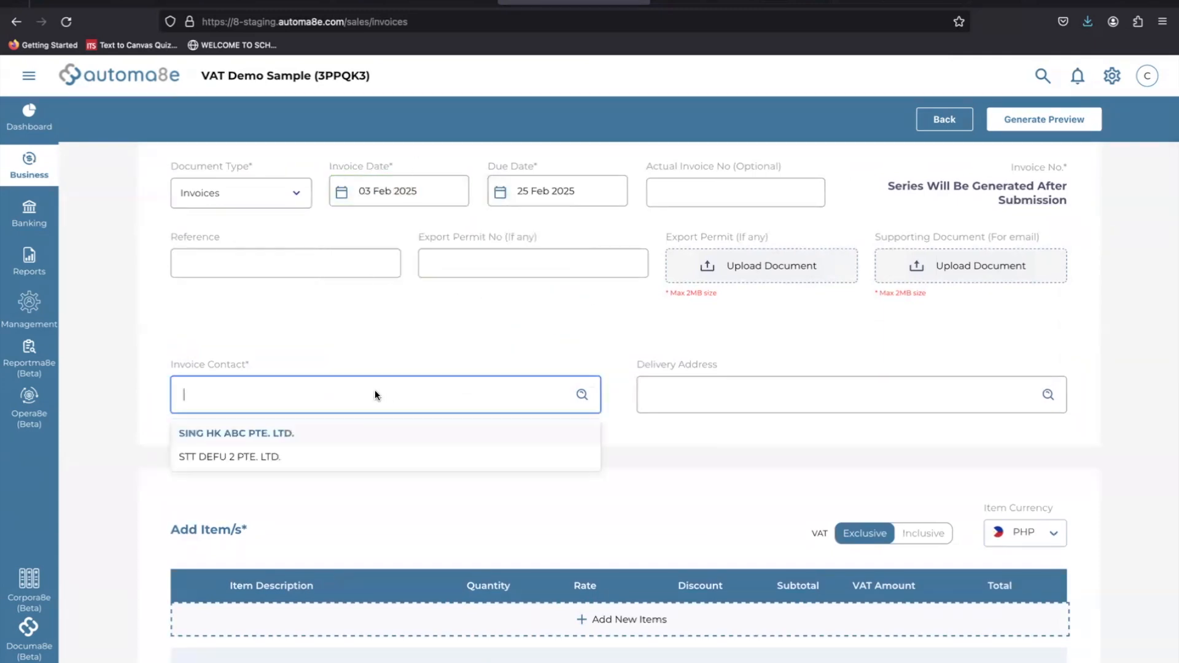
click(300, 431)
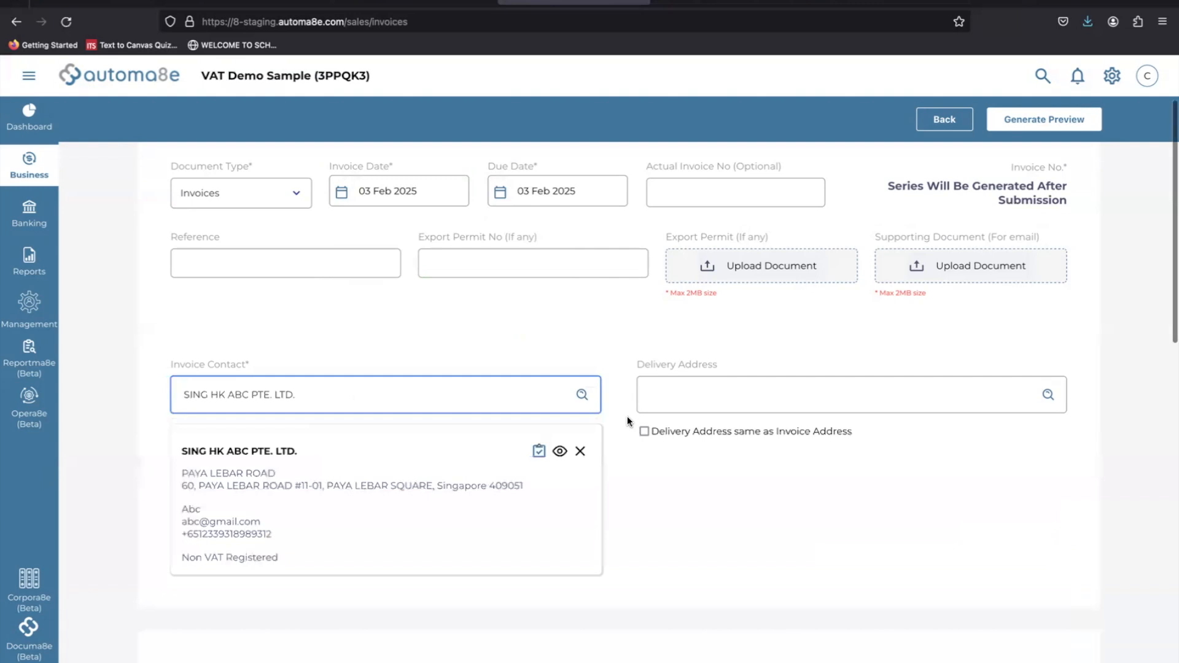
click(675, 432)
- Set the due date to 25 Feb 2025
scroll(676, 432, down, 2)
scroll(675, 432, up, 3)
click(507, 265)
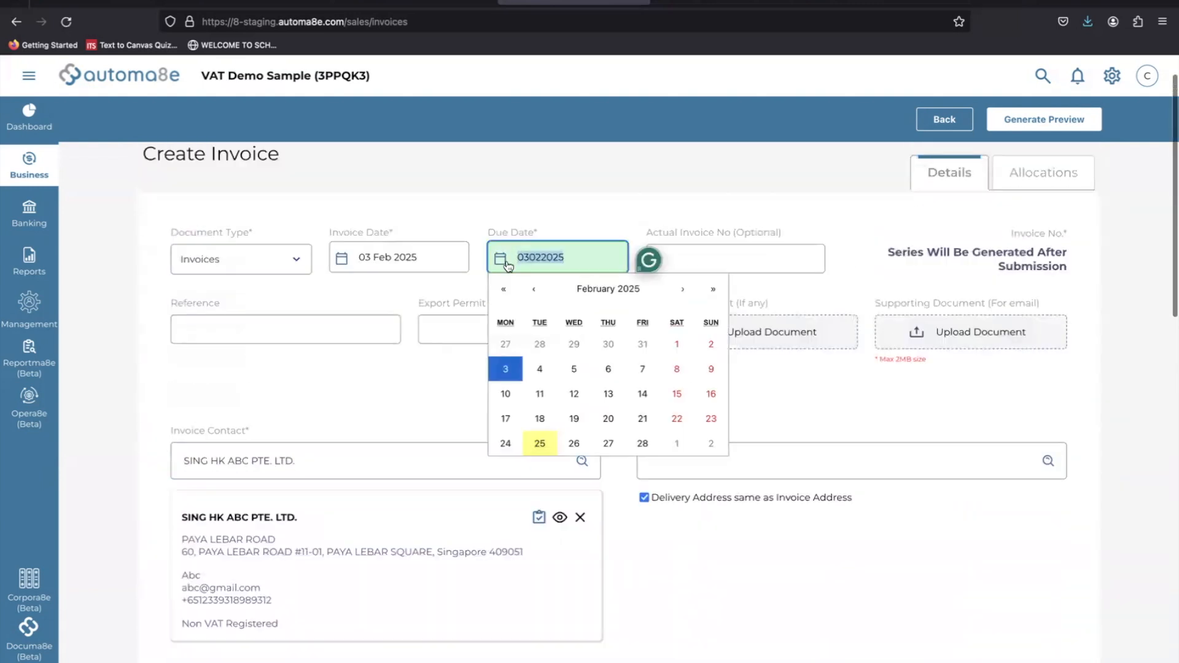
click(540, 444)
scroll(637, 540, down, 8)
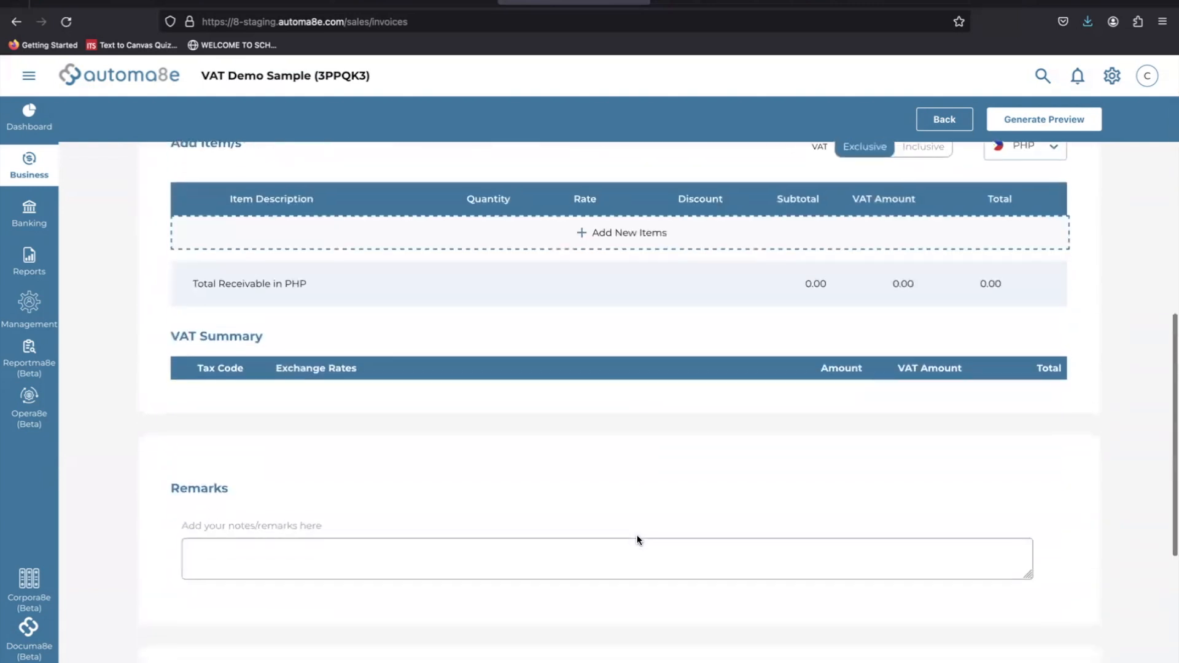
scroll(634, 332, up, 2)
- Add a Pens line as Other Merchandise, 20 at 5.00, zero-rated 0% ZS
click(621, 308)
click(386, 380)
text(Bal)
key(BackSpace)
key(BackSpace)
text(Pens)
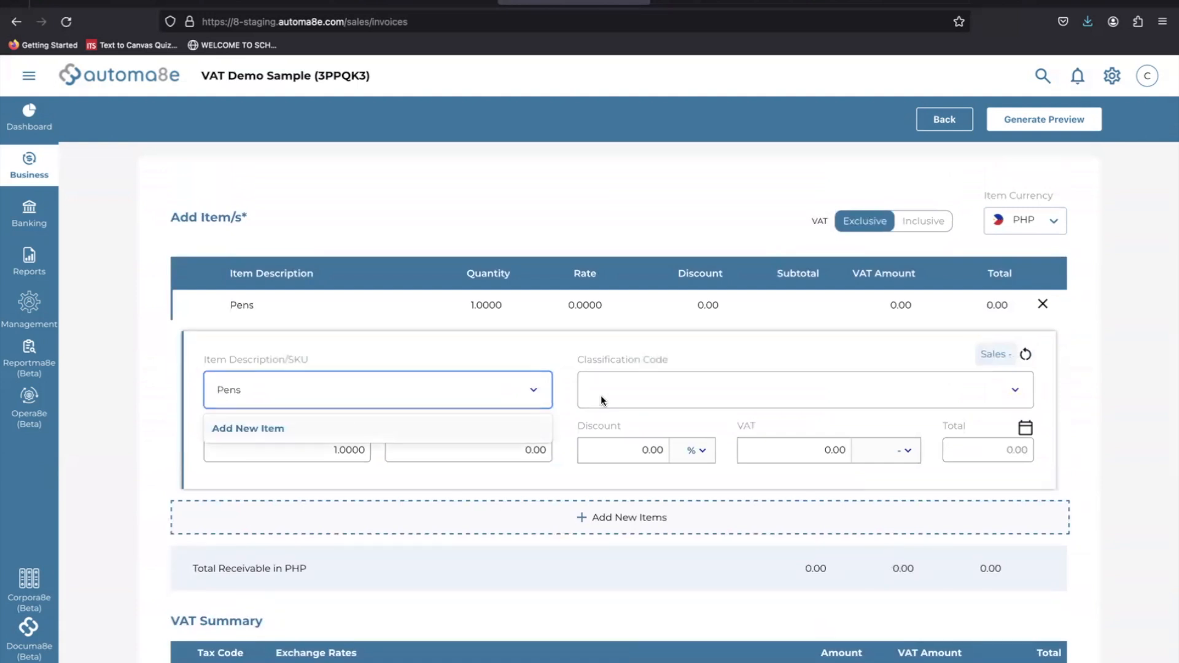
click(632, 393)
text(Other)
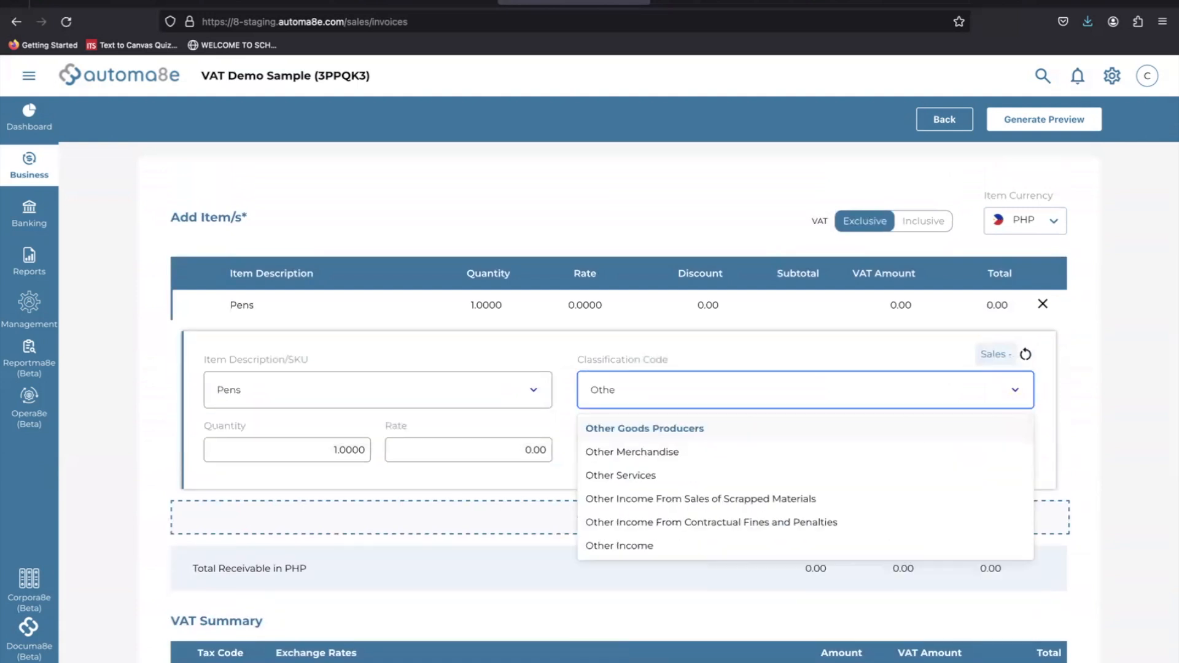
click(638, 453)
double_click(317, 455)
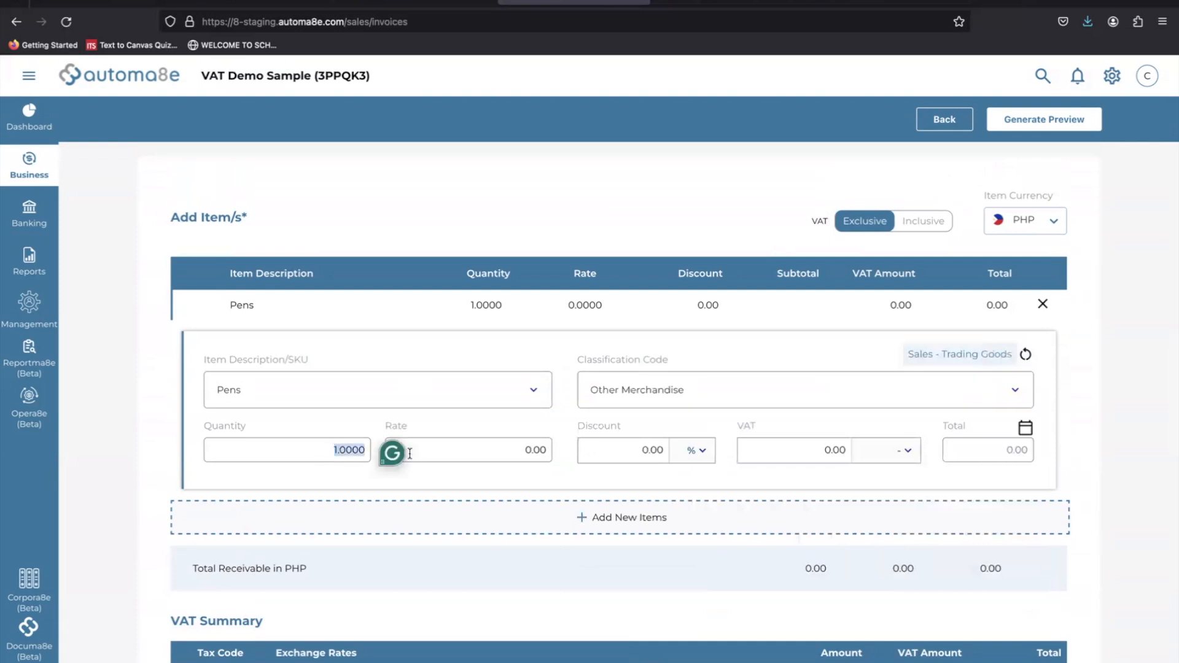
text(20)
key(Tab)
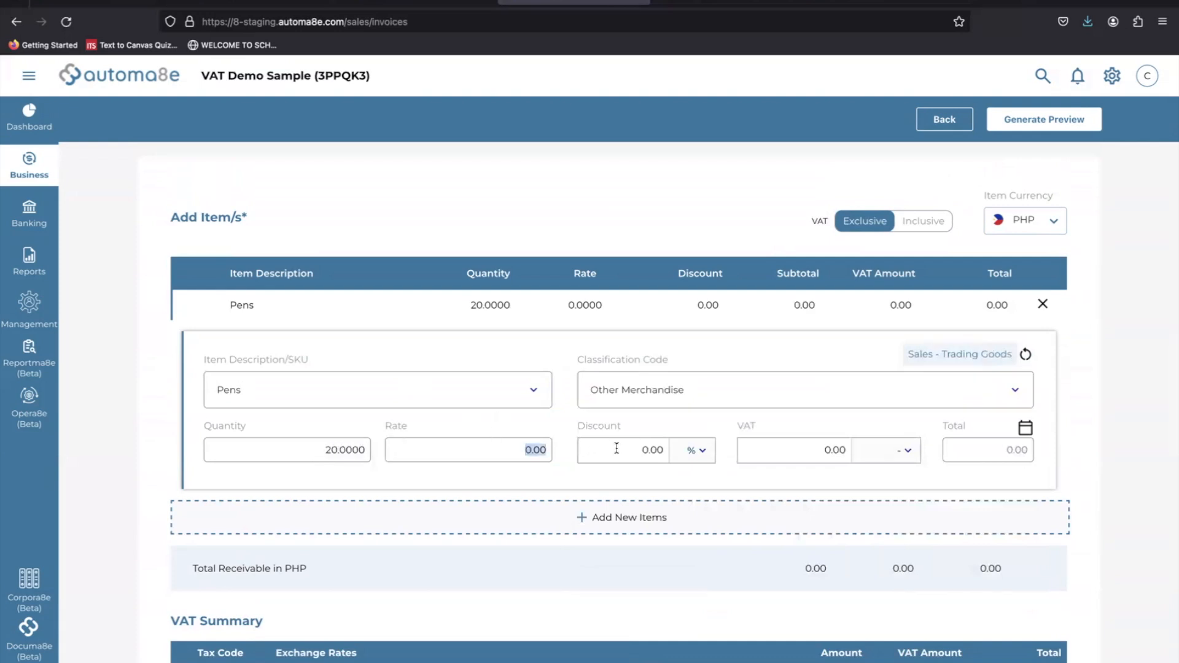
text(5)
click(574, 457)
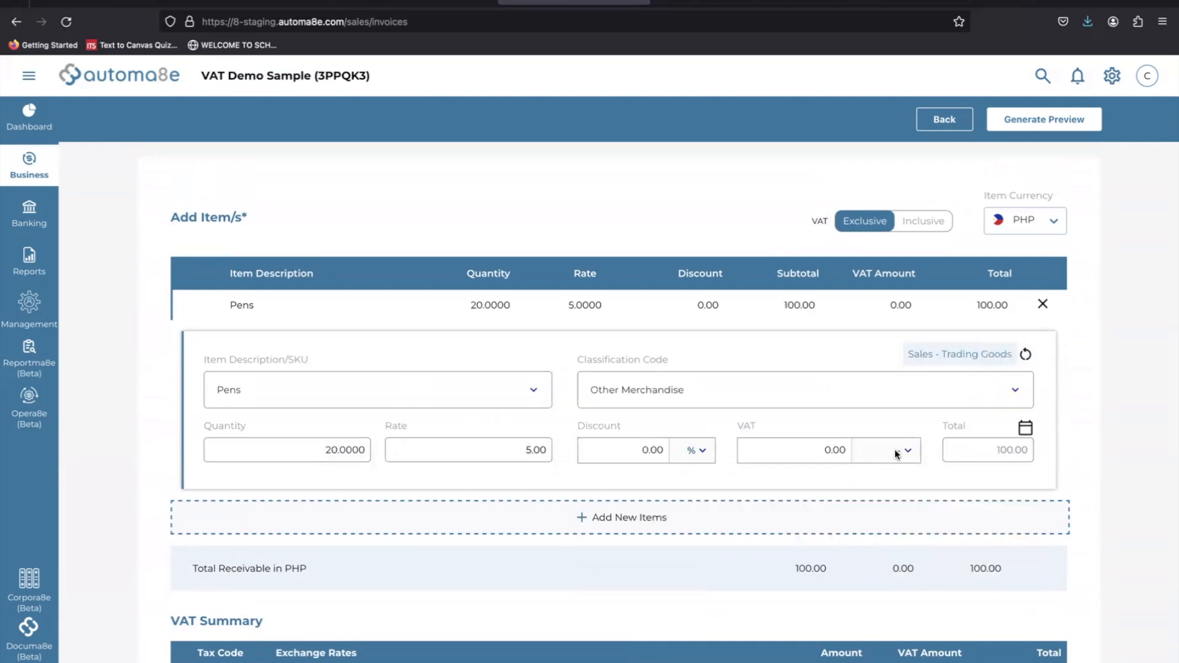
click(896, 454)
click(798, 498)
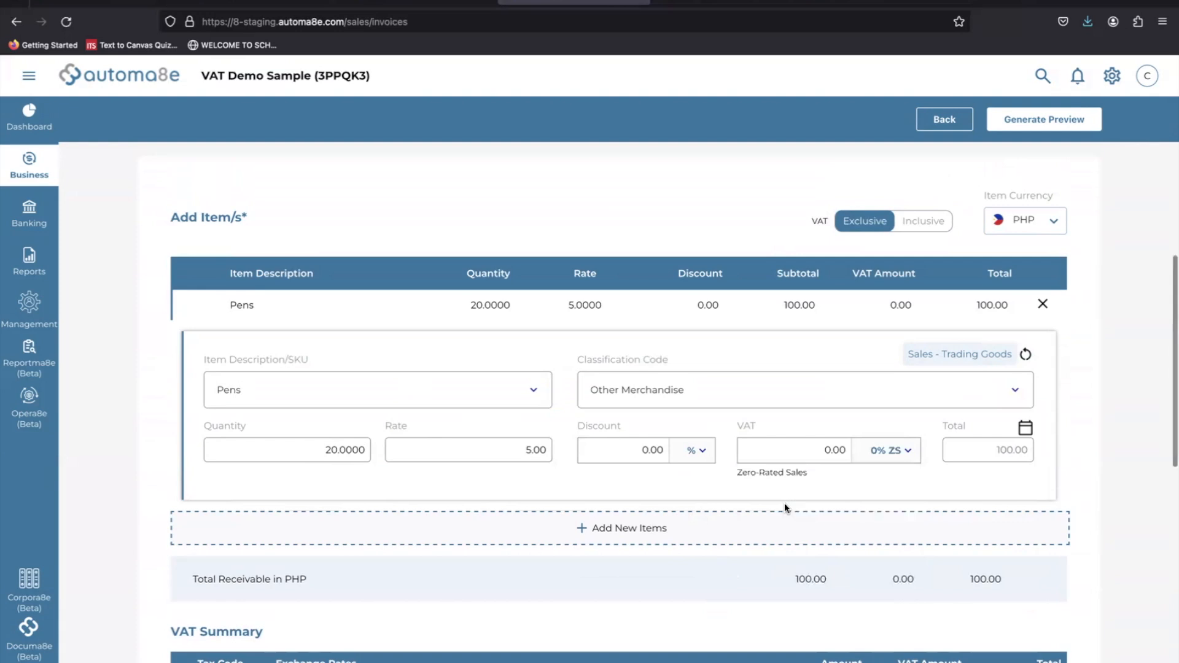
- Add a second item line and begin its description
click(645, 526)
scroll(643, 526, down, 2)
click(347, 507)
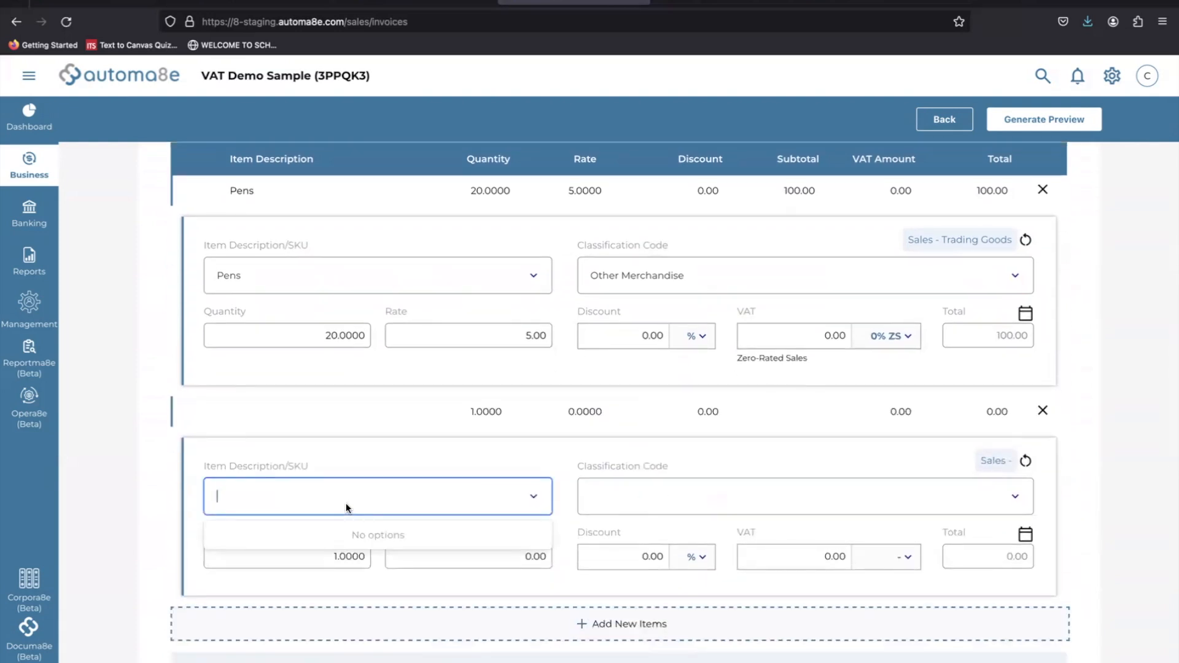
- Fill the second line as Notebook, Other Merchandise, 15 at 3.00, exempt 0% ES
text(Notebook)
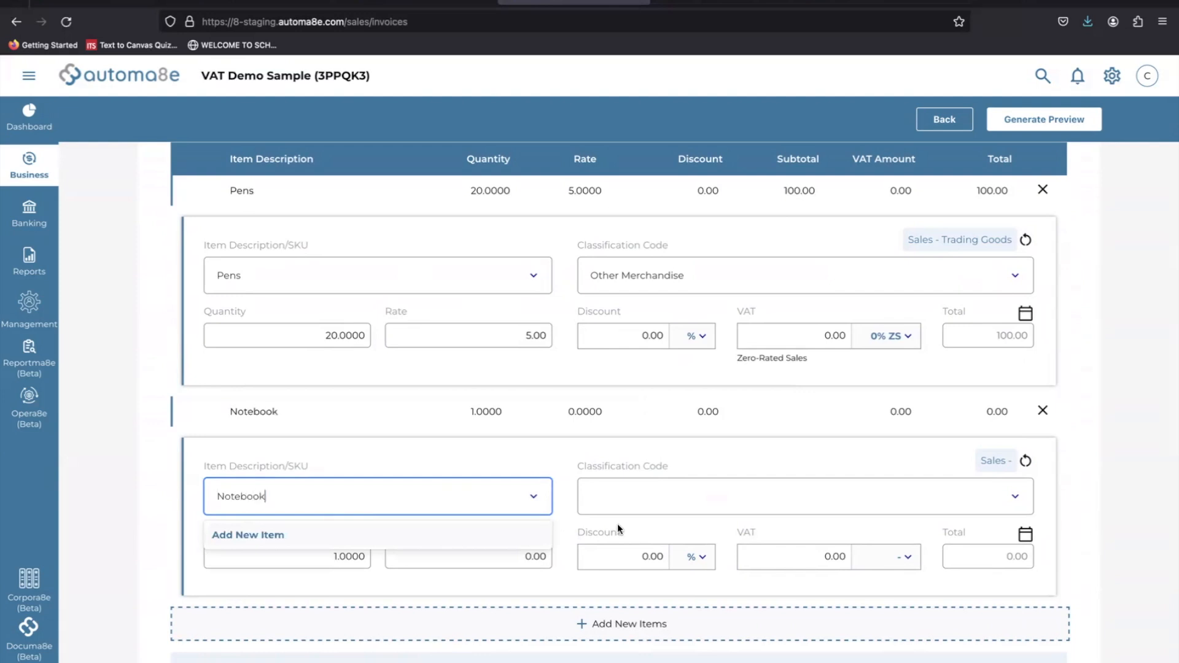
click(646, 504)
text(Oth)
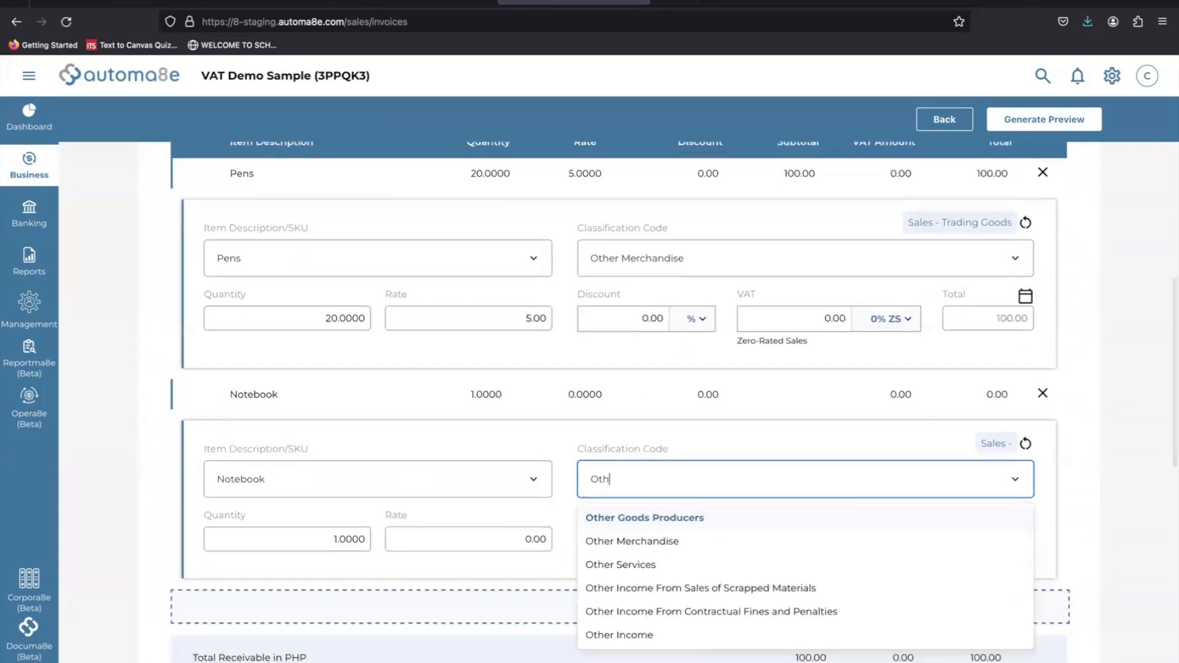
click(650, 539)
click(362, 540)
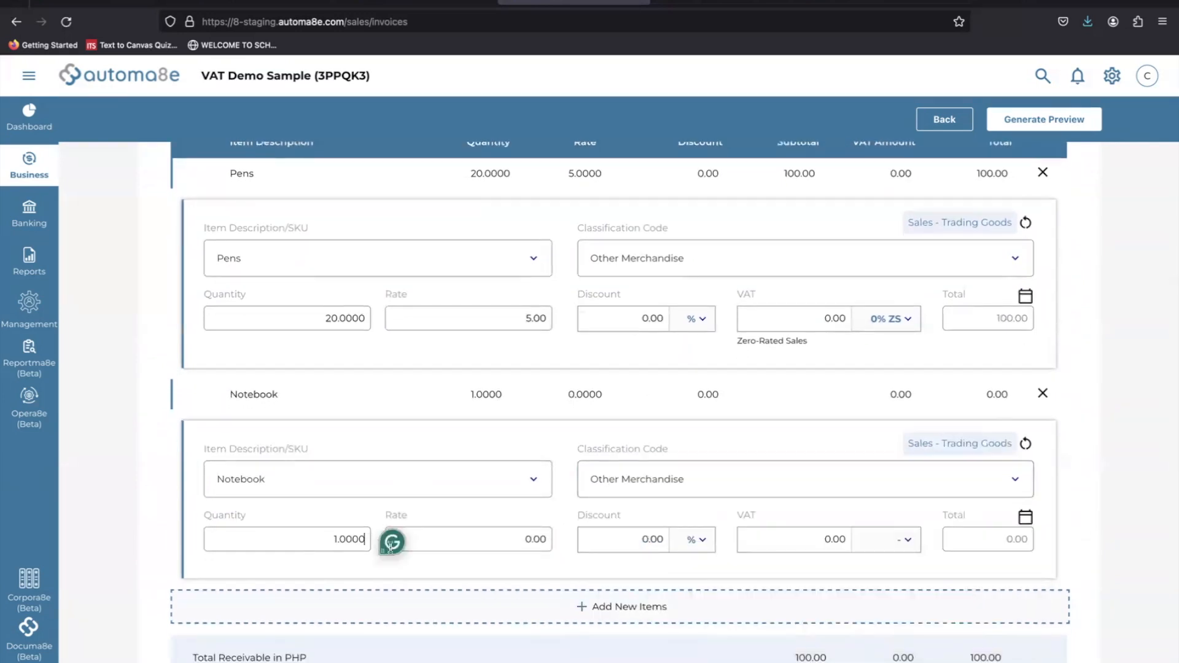
drag(299, 533, 514, 540)
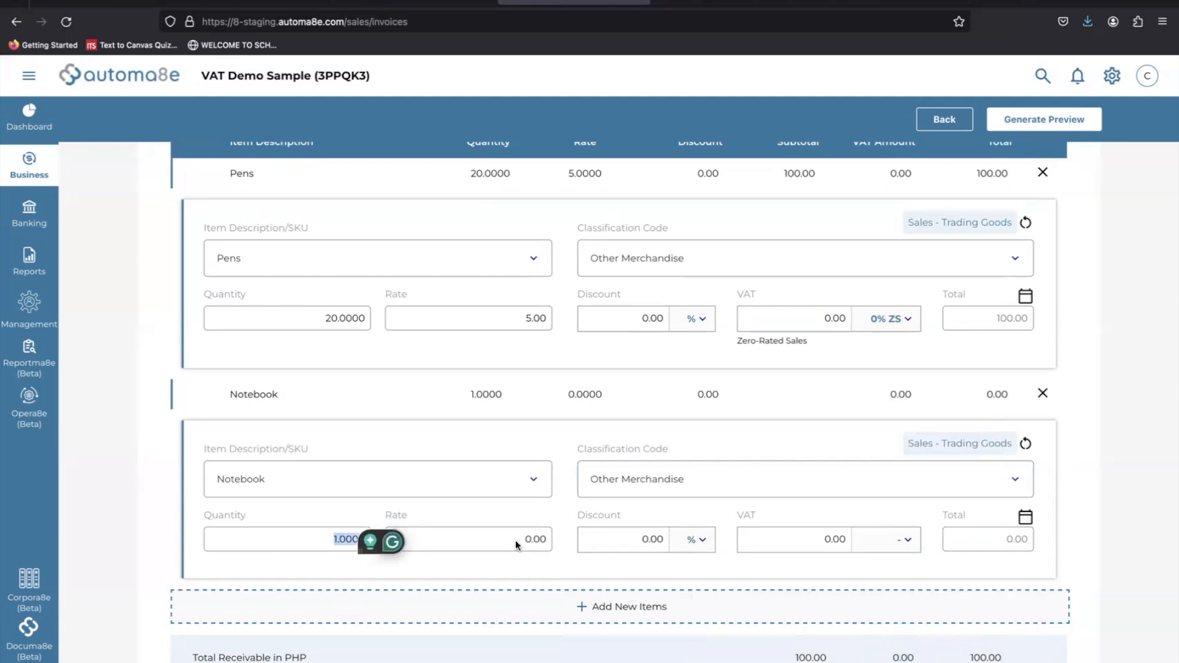
text(15)
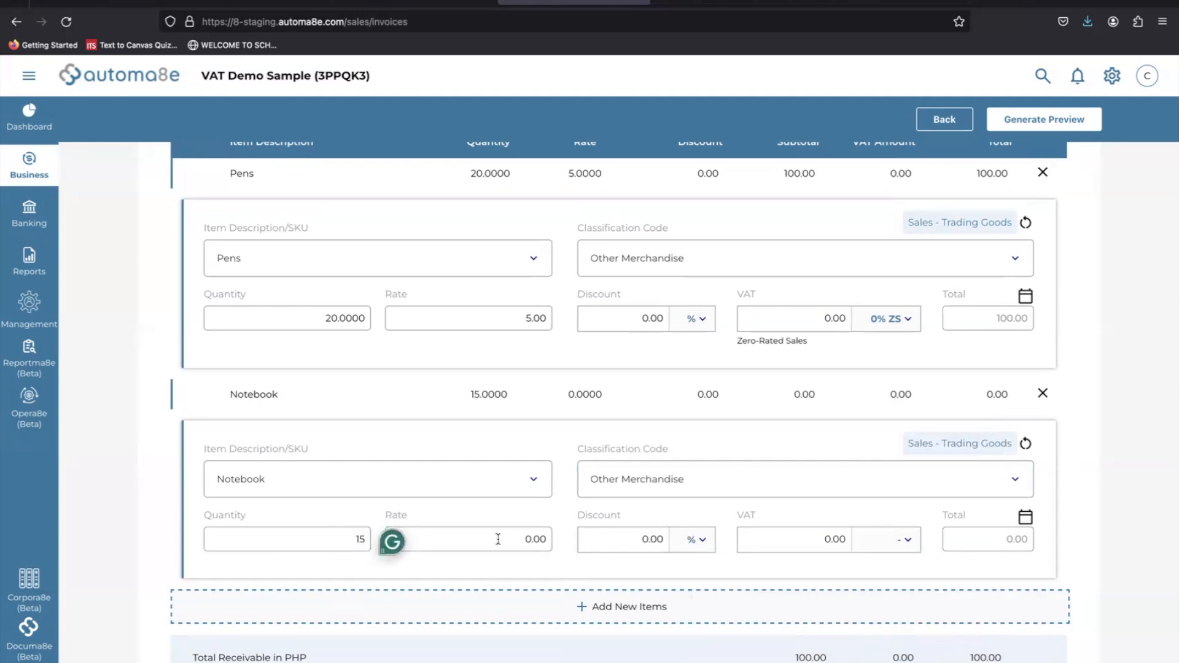
click(498, 539)
drag(485, 539, 645, 542)
text(3)
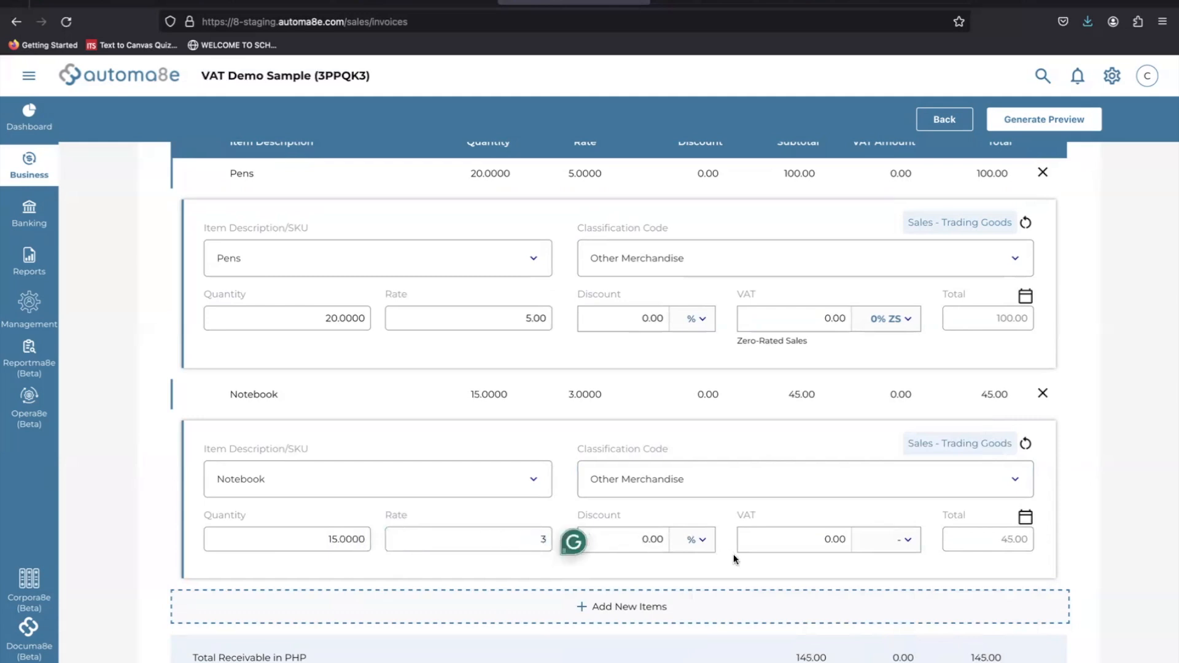
click(893, 539)
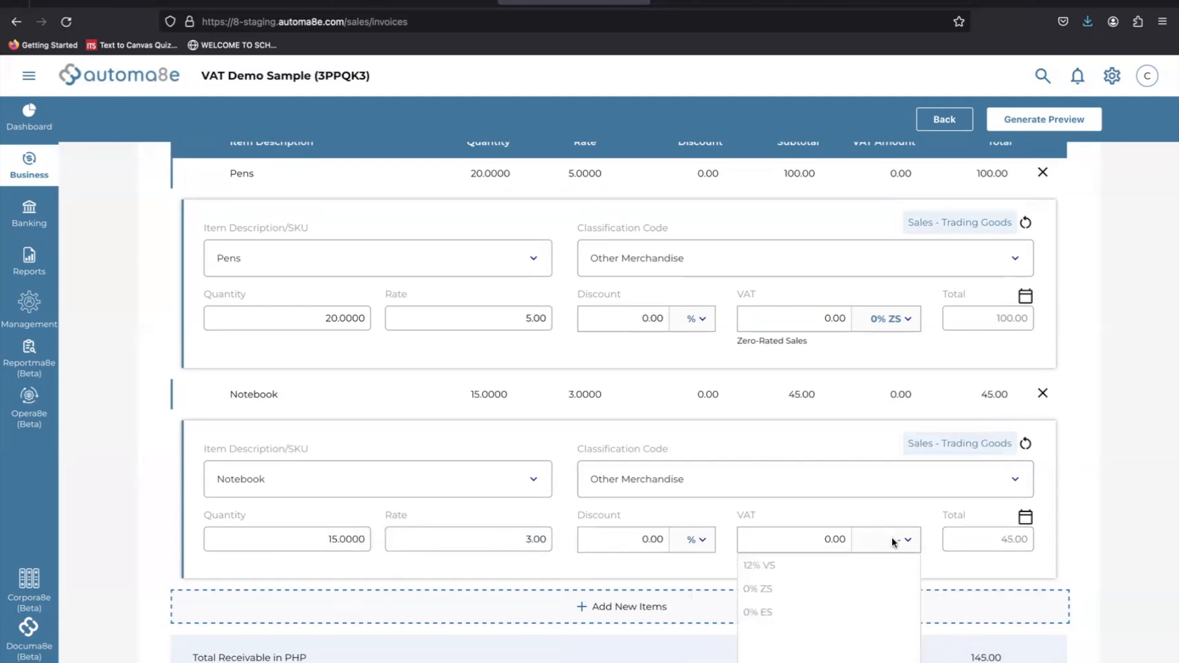
click(801, 613)
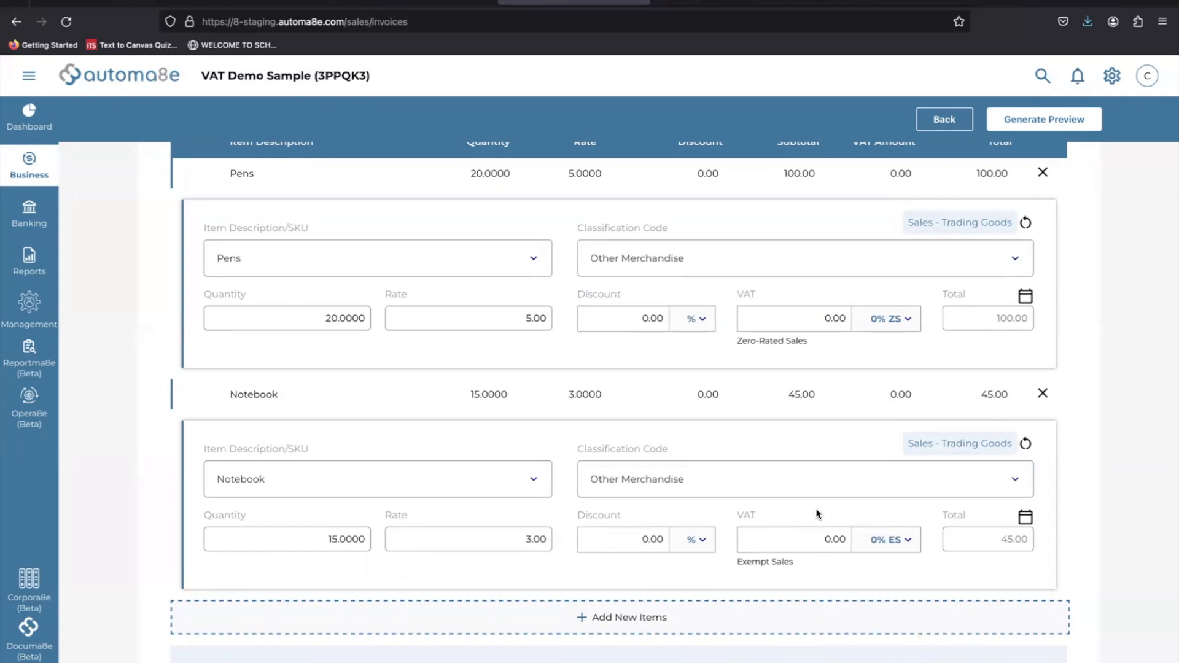
- Scroll through the invoice items and VAT Summary to check the 145.00 total
scroll(797, 478, up, 3)
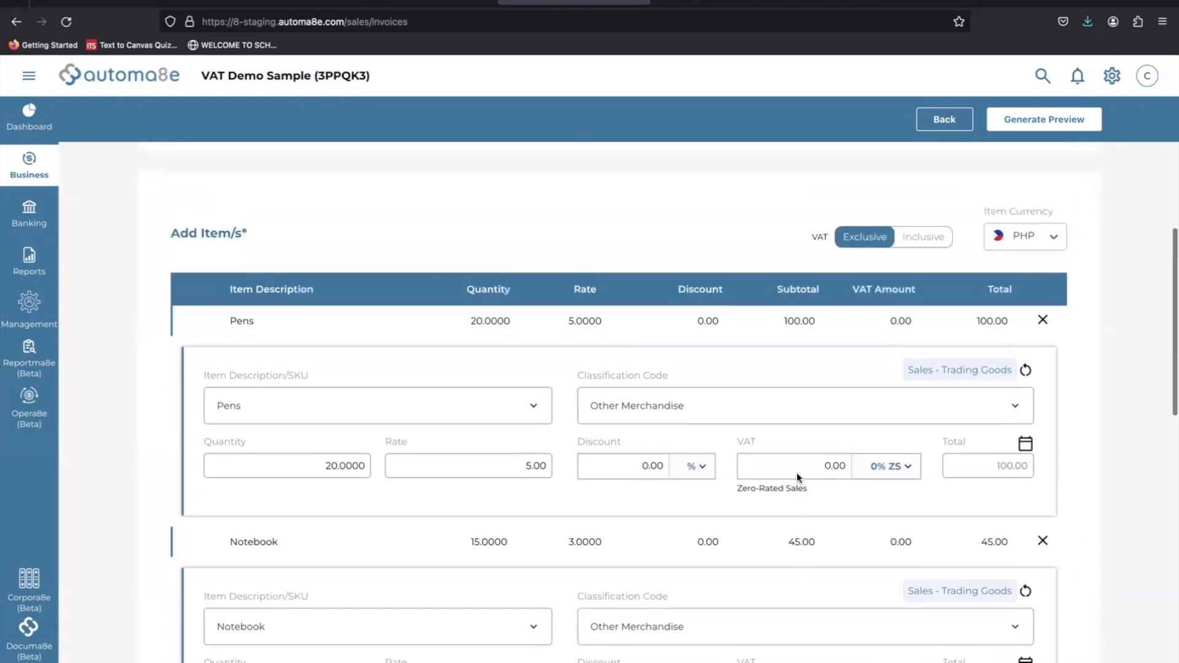
scroll(797, 477, down, 2)
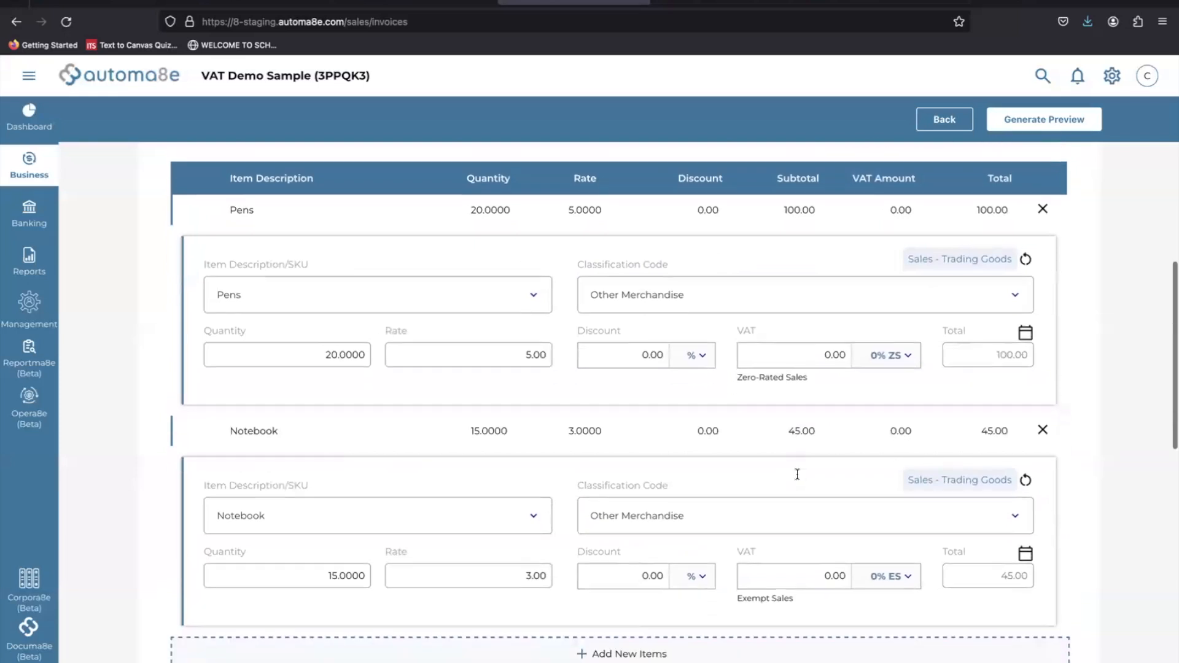
scroll(796, 478, down, 8)
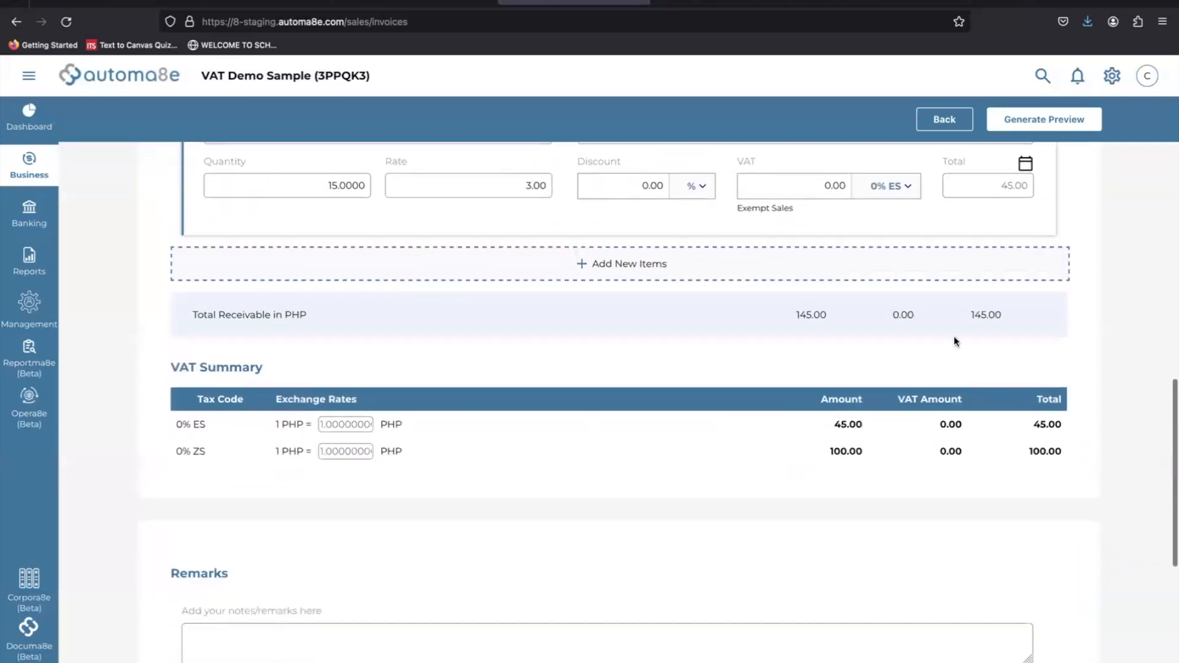
scroll(704, 320, up, 3)
scroll(703, 319, down, 2)
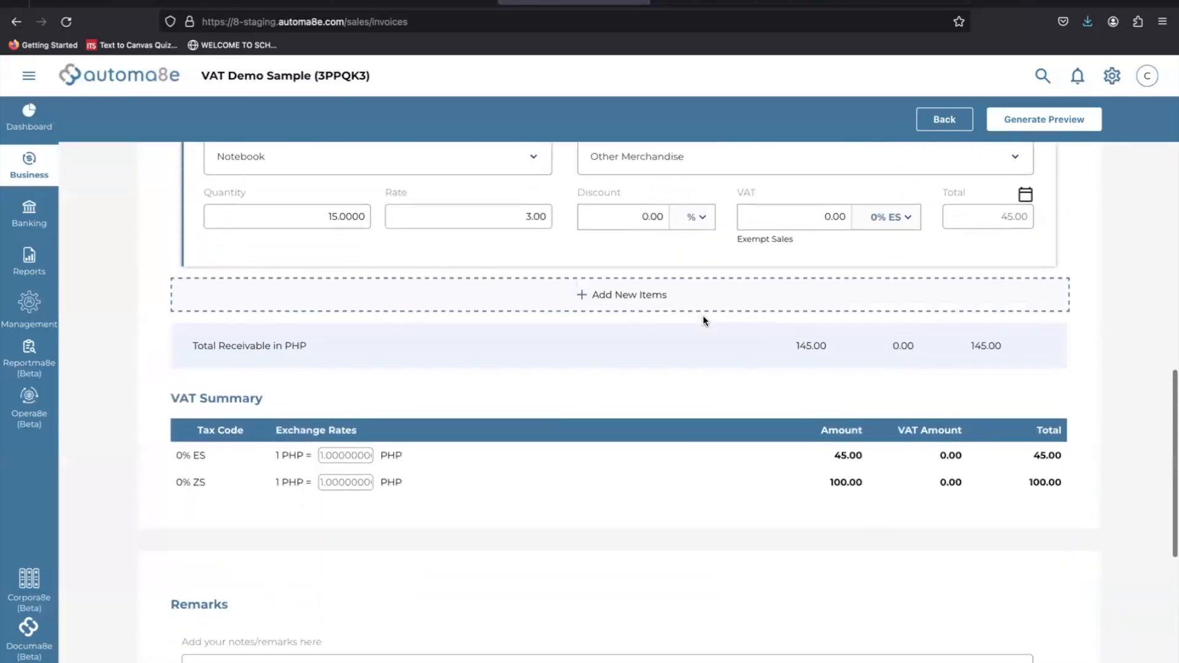
scroll(703, 317, up, 2)
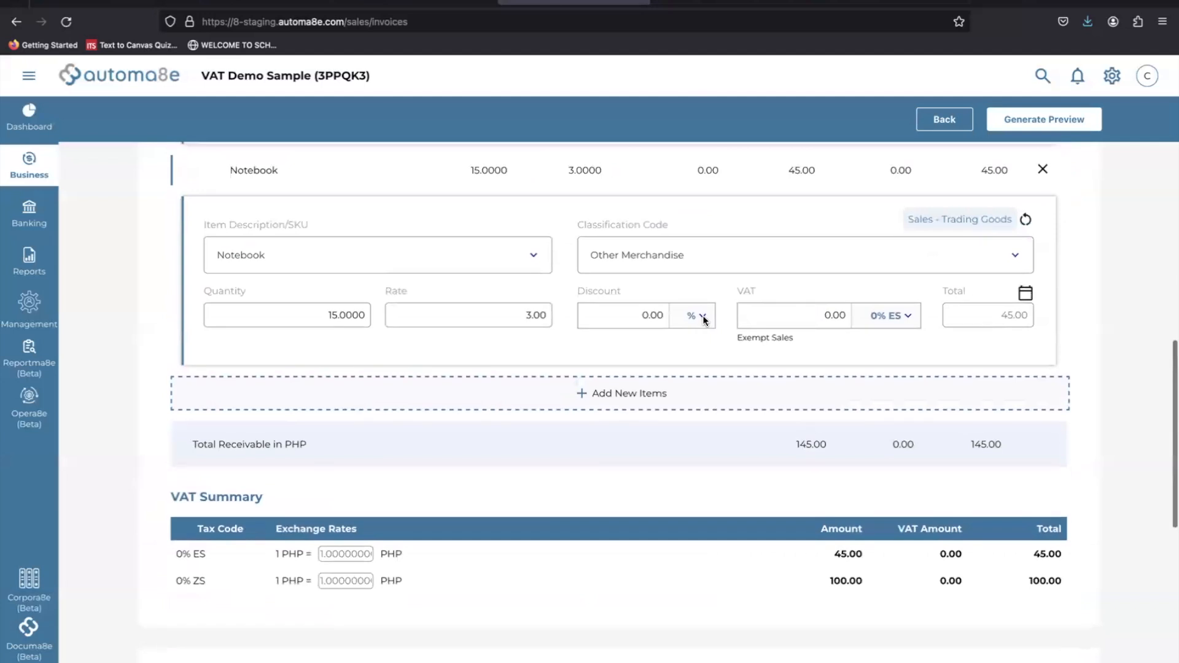
scroll(978, 282, down, 4)
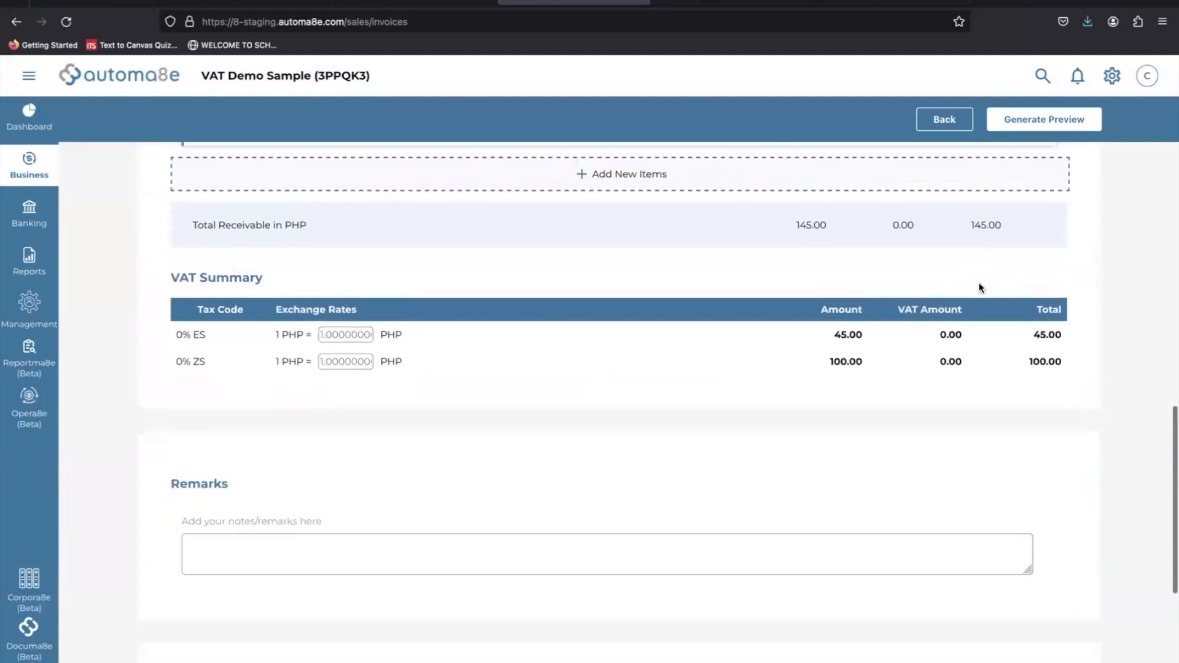
- Preview the 145.00 invoice, dismiss both Error 400 dialogs, and save and email it
click(1043, 119)
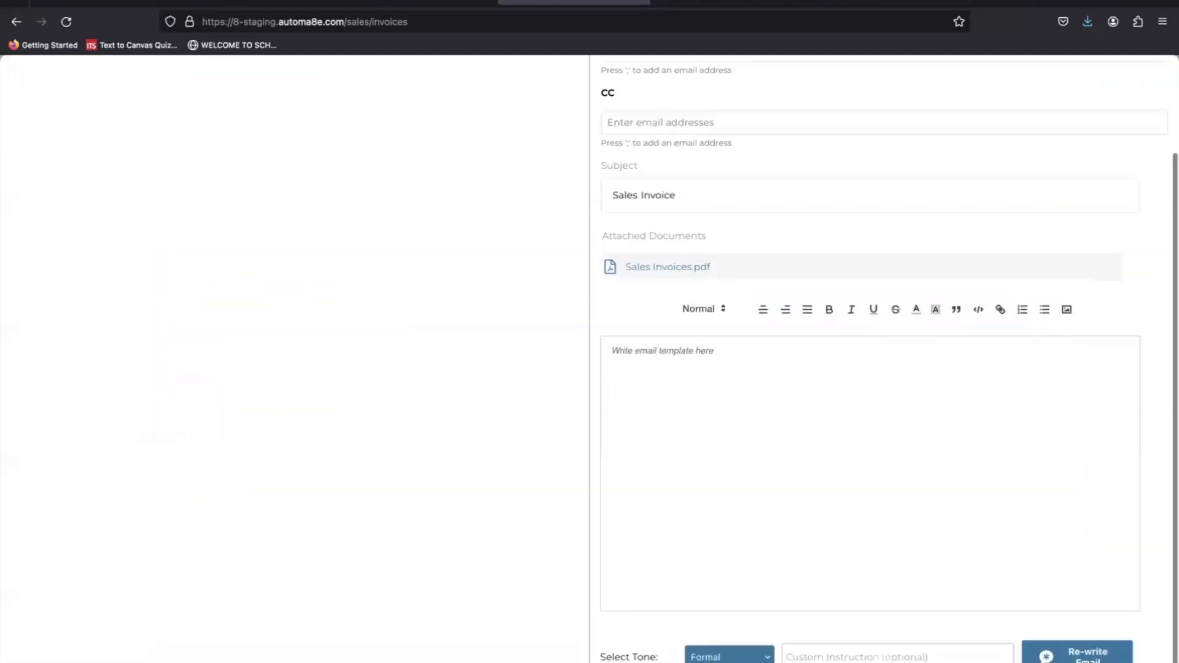
scroll(1003, 536, down, 6)
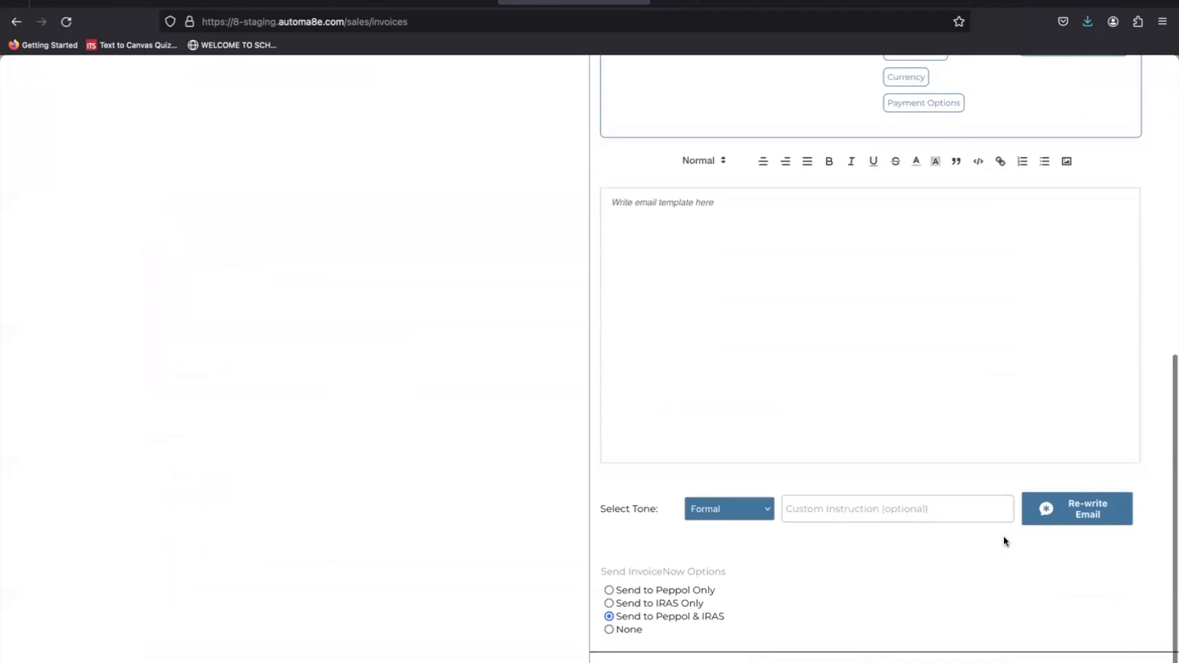
click(1099, 661)
click(593, 505)
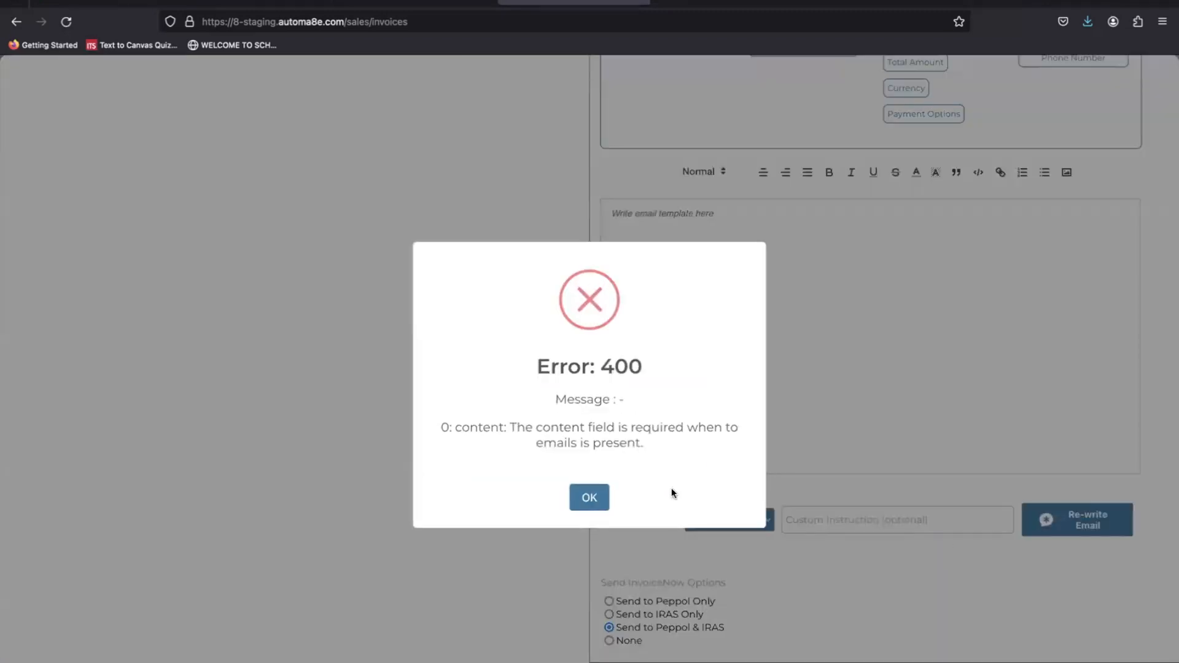
click(587, 502)
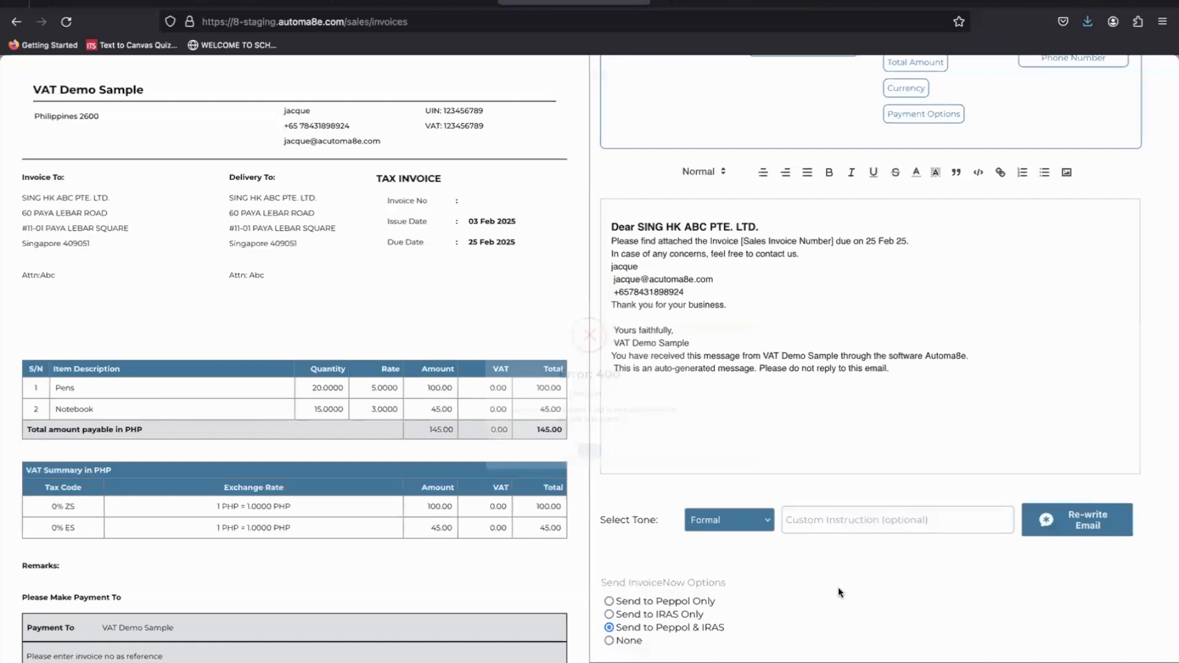
scroll(872, 368, down, 2)
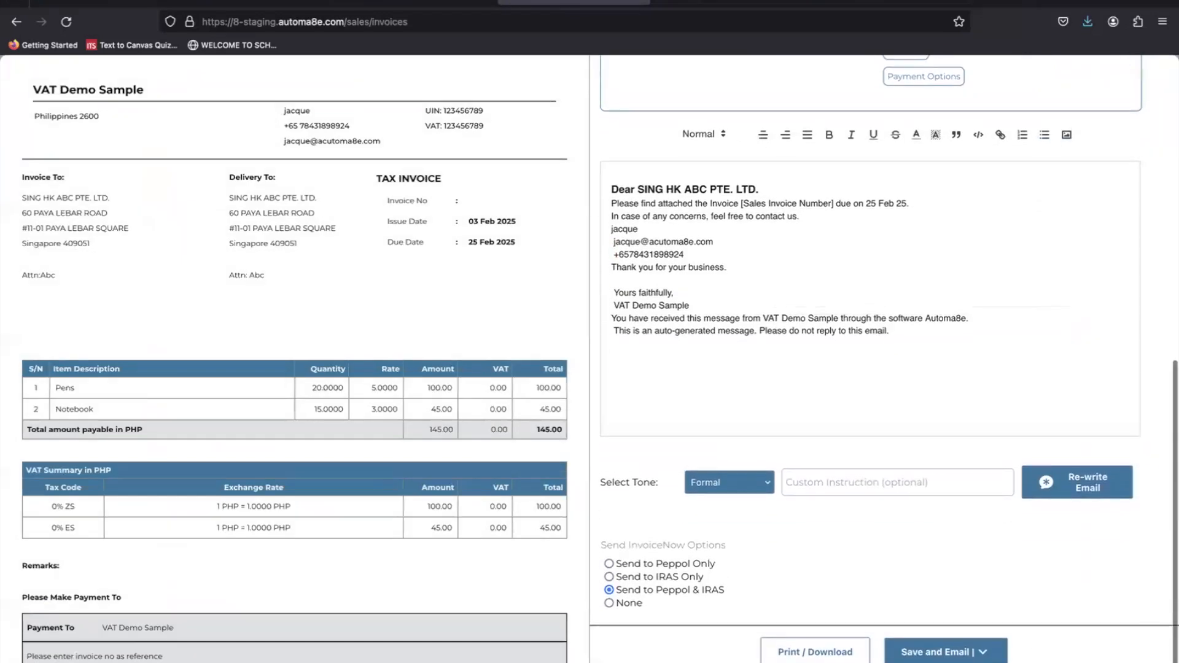
click(937, 647)
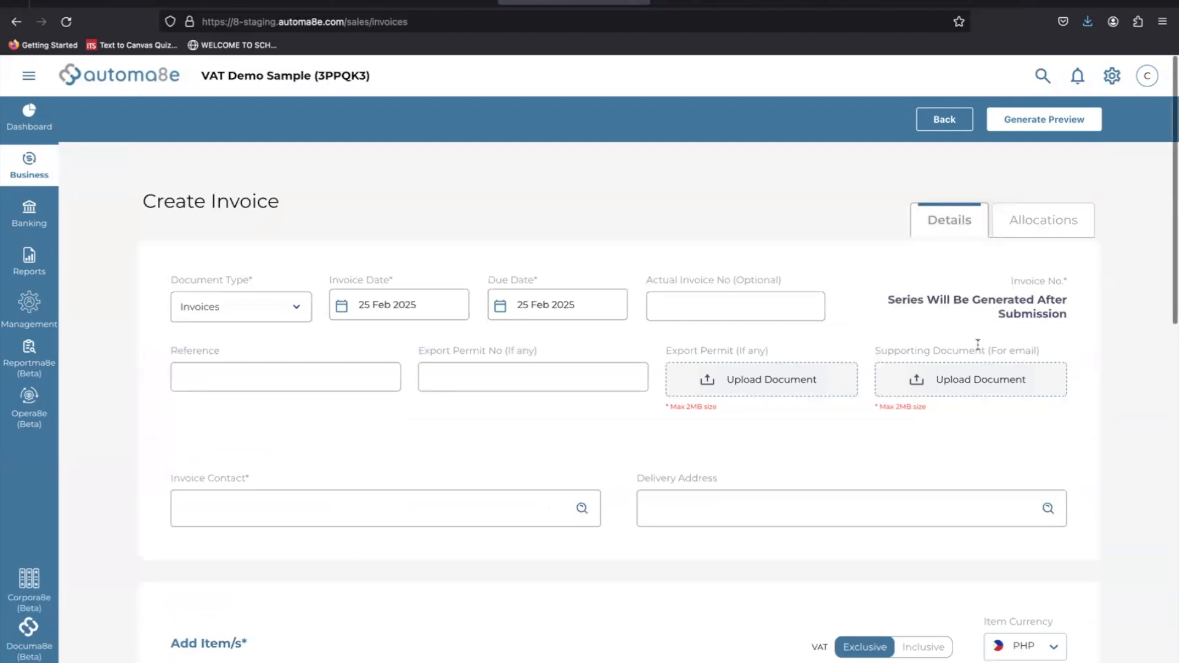
- Go to Business > Sales to view the dashboard showing February sales of 1,565.00
mouse_move(29, 166)
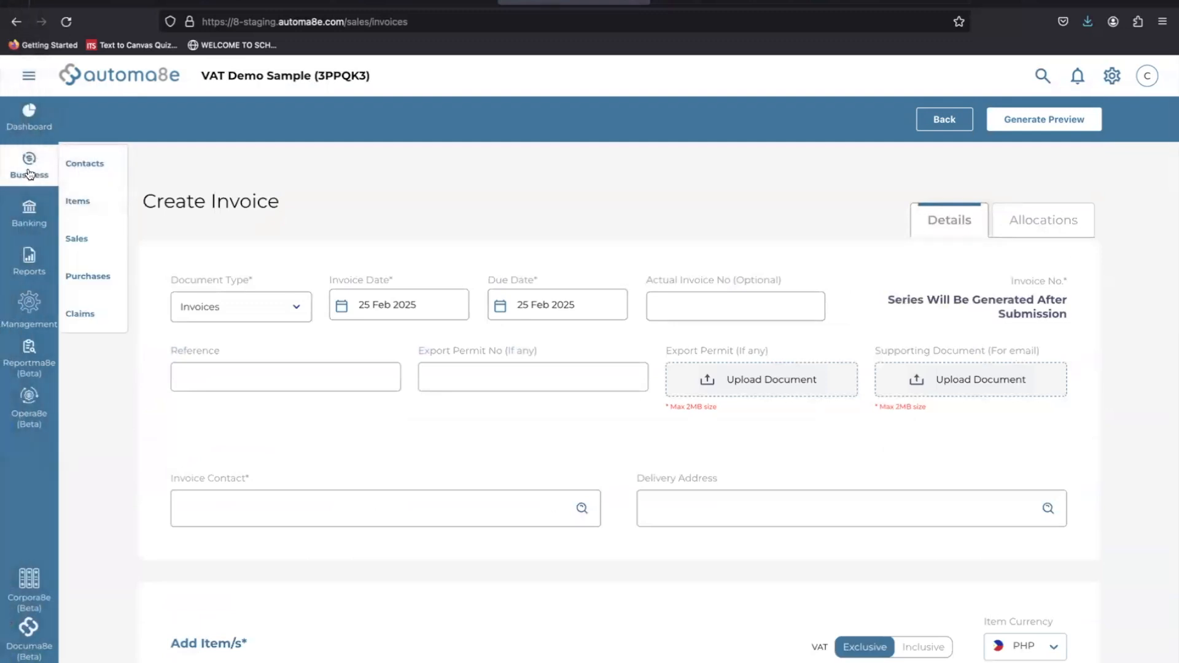
click(77, 239)
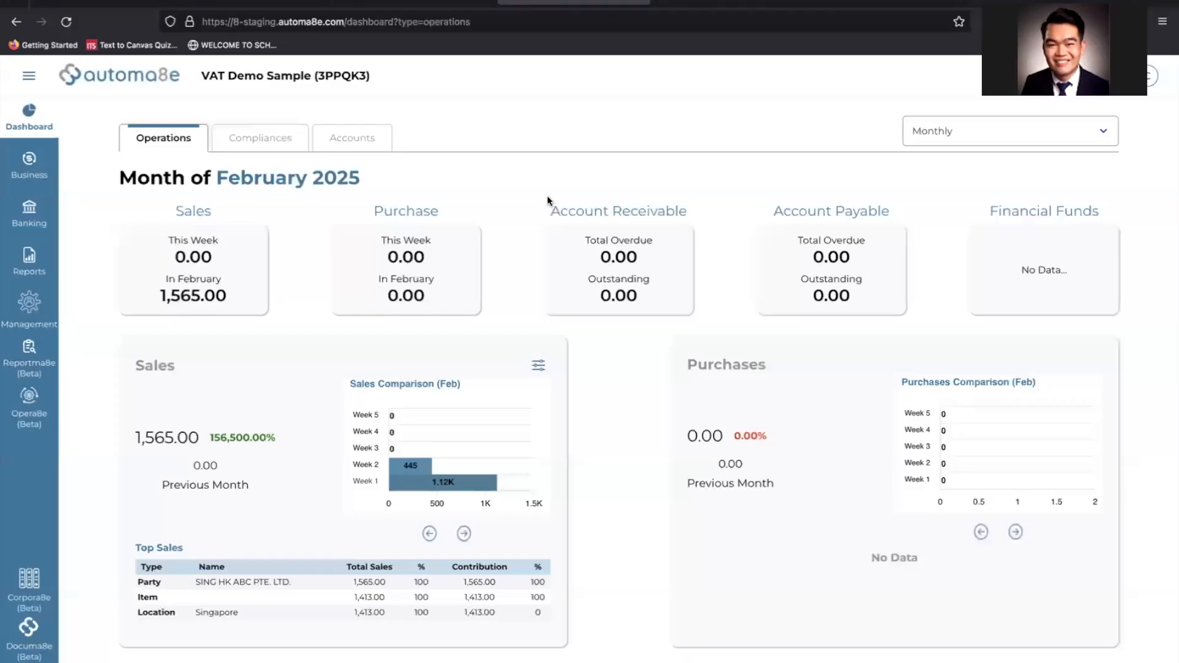
mouse_move(27, 172)
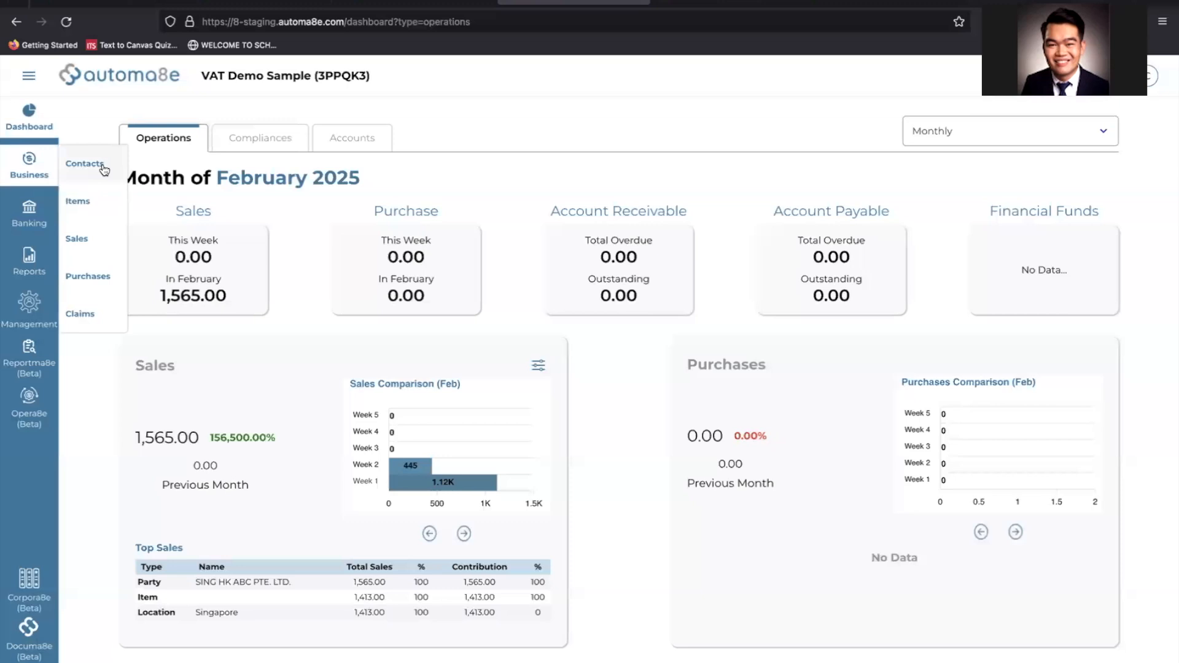
- Start recording a new purchase bill and enter its bill number
click(84, 278)
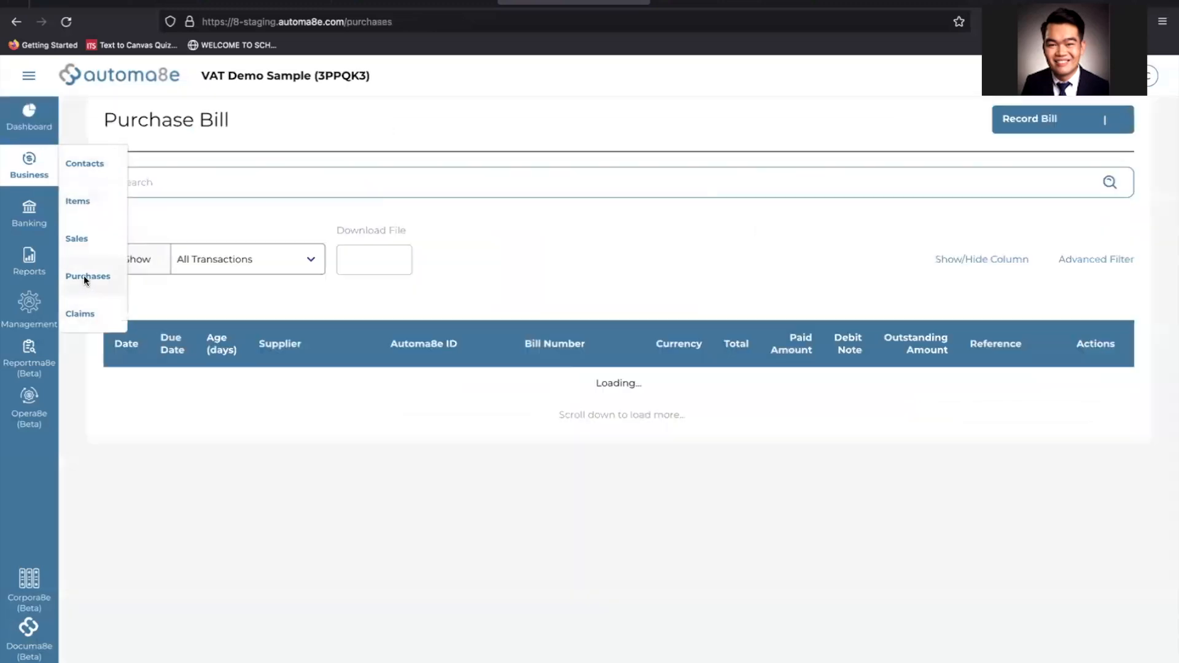
click(1002, 130)
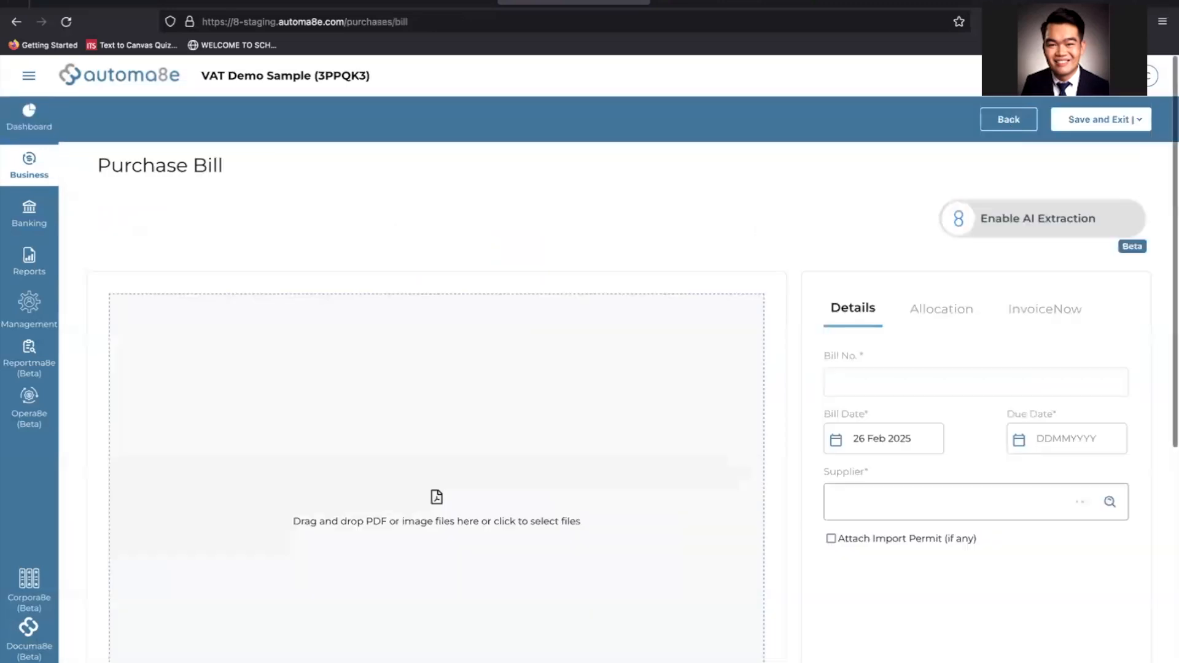
mouse_move(1155, 1)
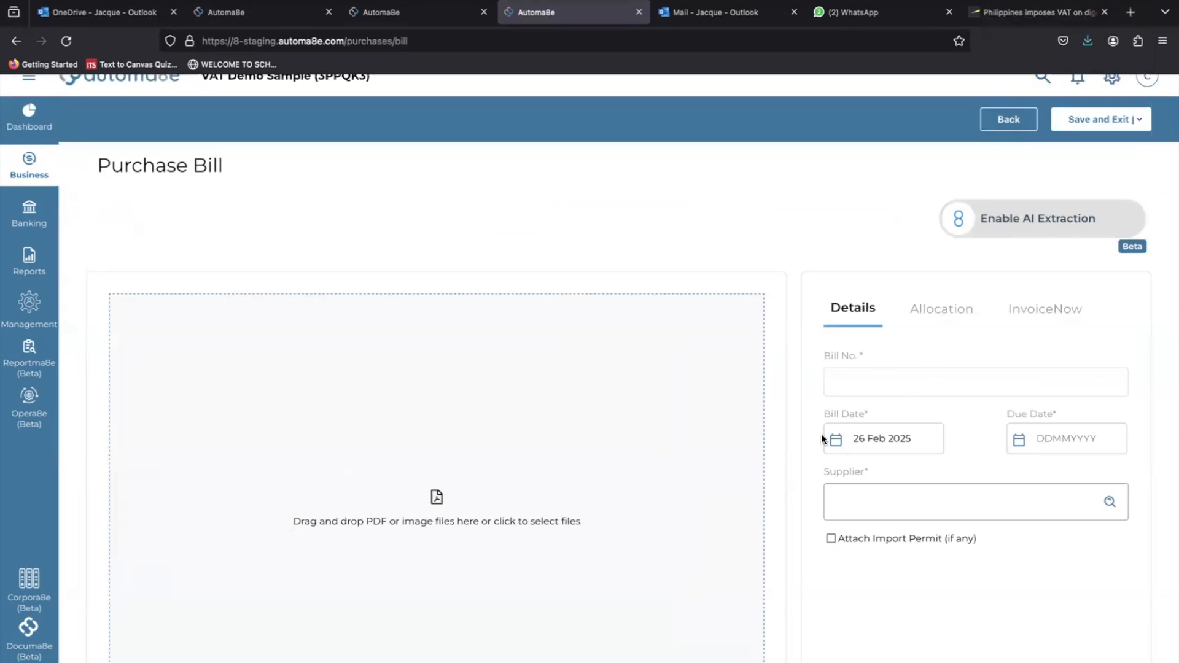
scroll(820, 433, down, 3)
click(874, 181)
text(671238787413)
- Date the bill 04 Feb 2025, due 28 Feb 2025, from SUPREME DEFINITION PTE. LTD
click(862, 232)
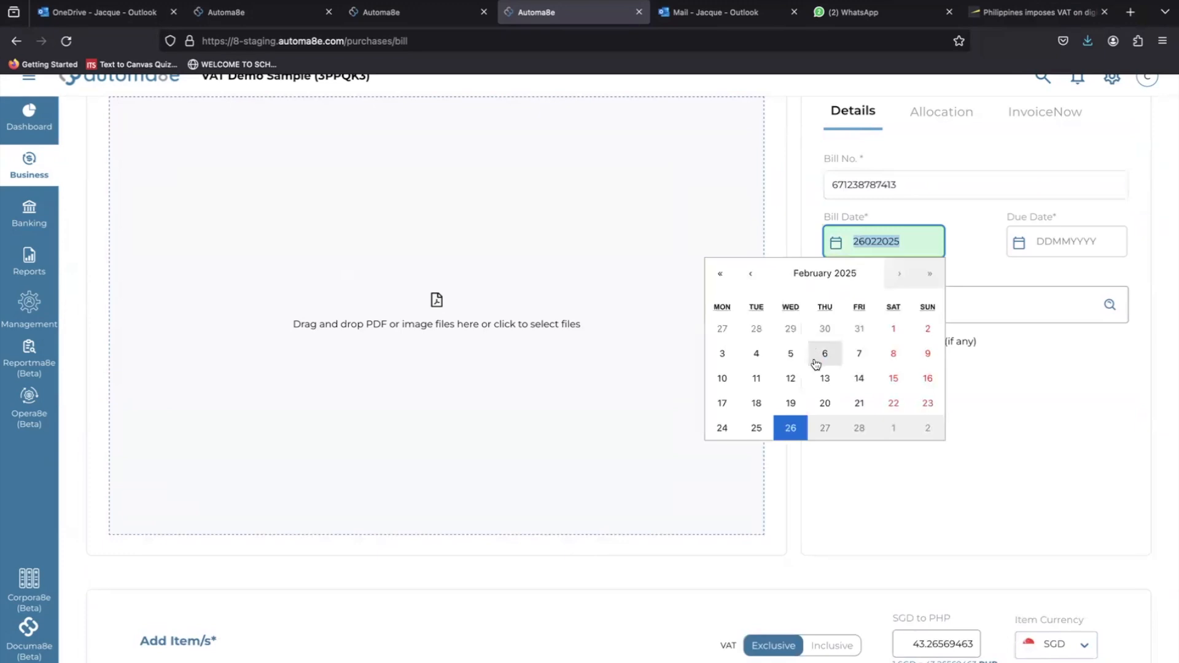
click(755, 353)
click(1038, 243)
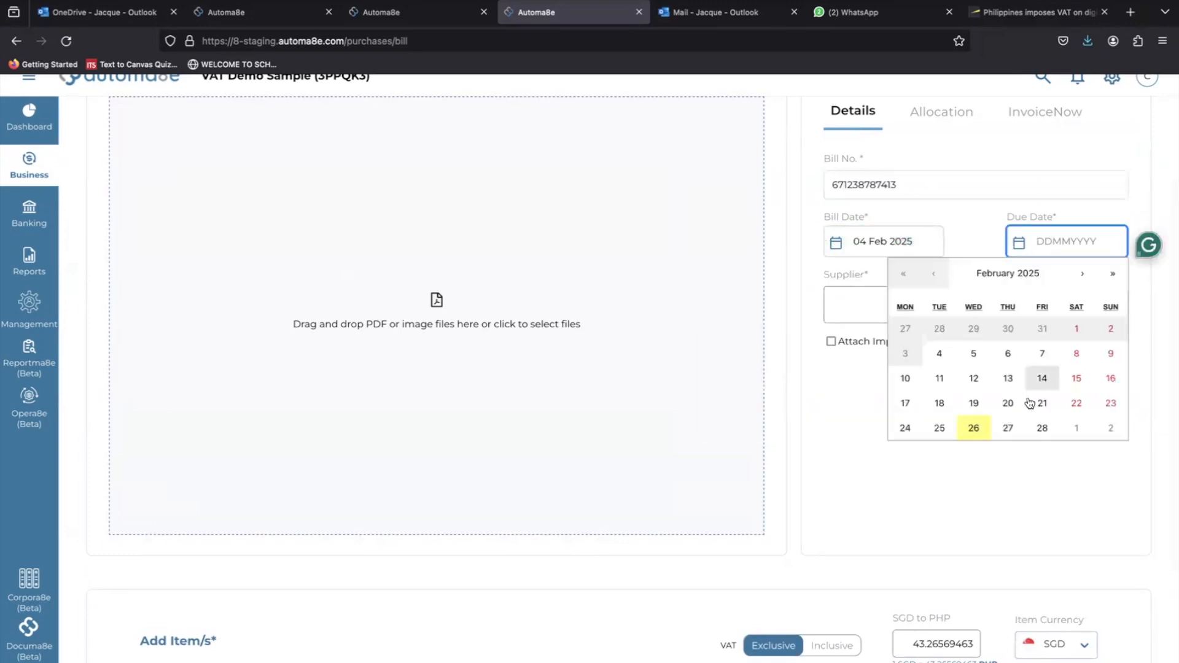
click(1041, 428)
click(909, 303)
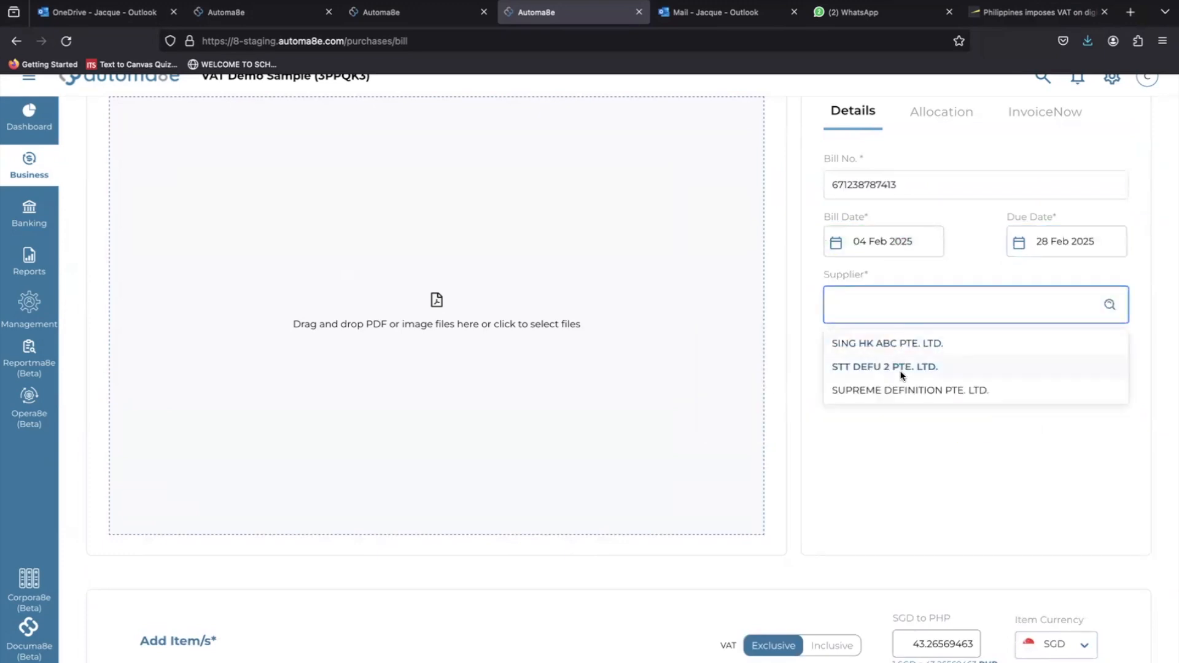
click(895, 389)
scroll(900, 432, down, 3)
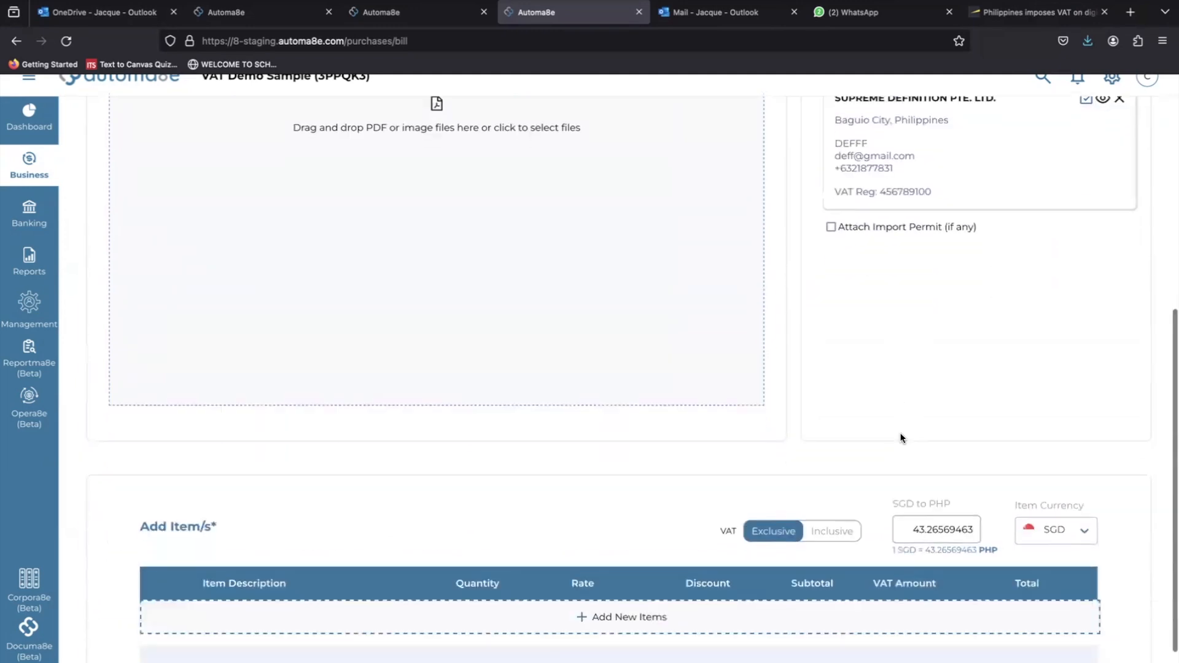
- Add a new Paper item line classed as Other Merchandise
scroll(900, 432, down, 2)
click(604, 518)
scroll(603, 511, down, 3)
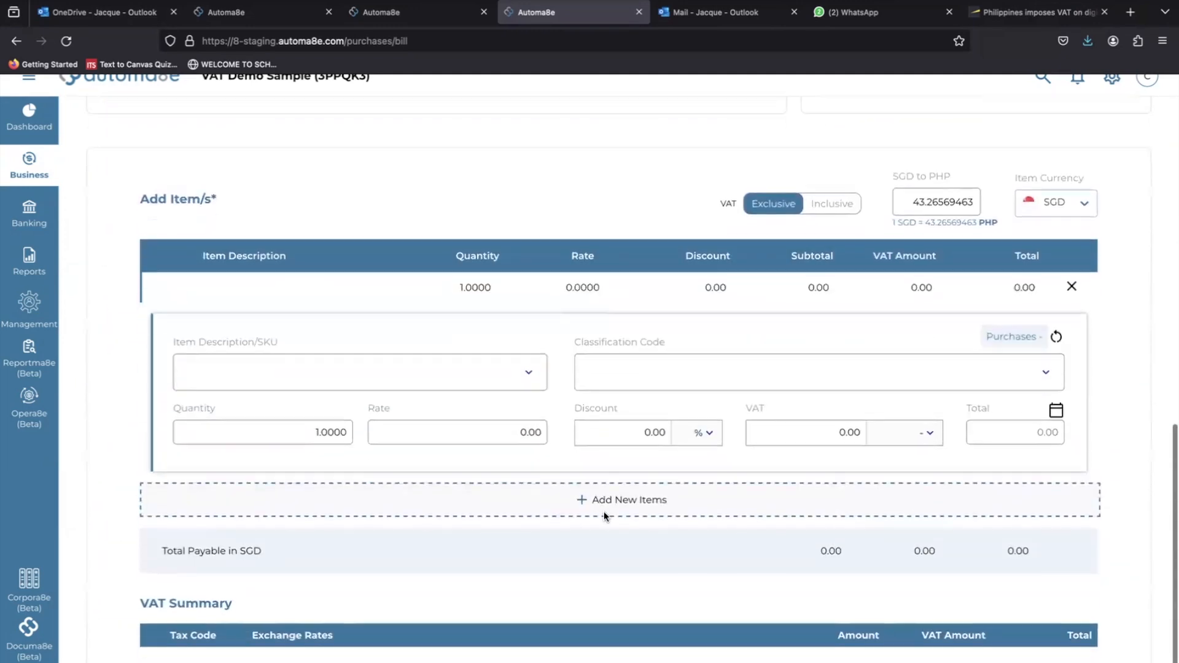
click(392, 381)
text(Paper)
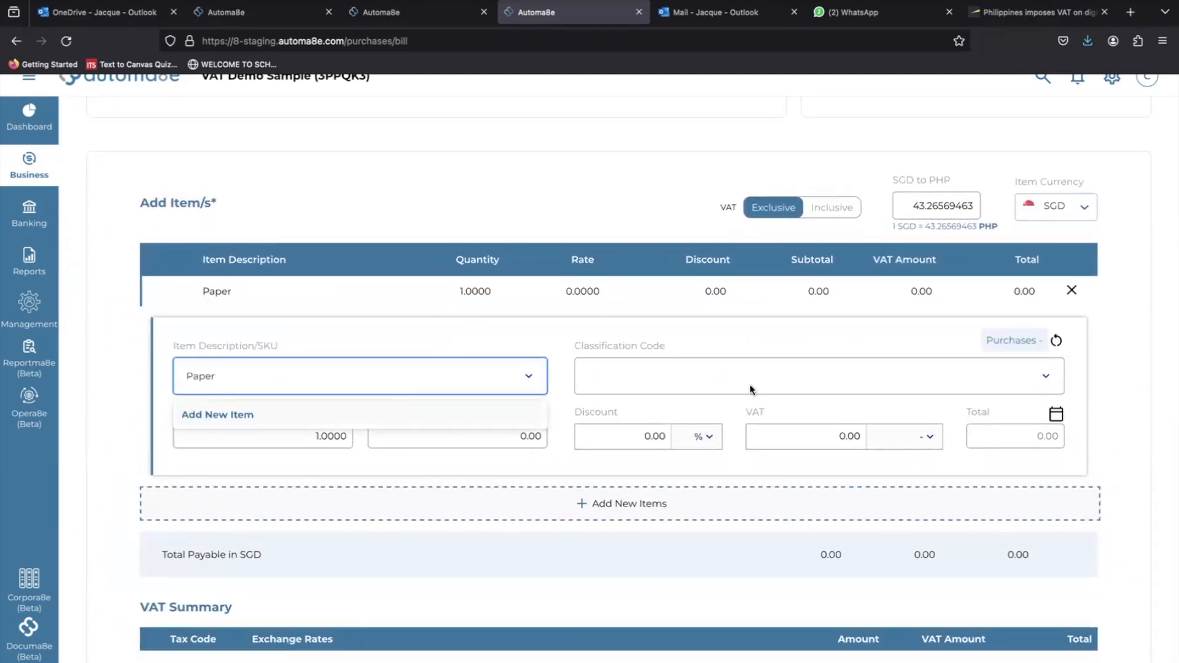
click(729, 376)
text(Other Me)
key(BackSpace)
key(BackSpace)
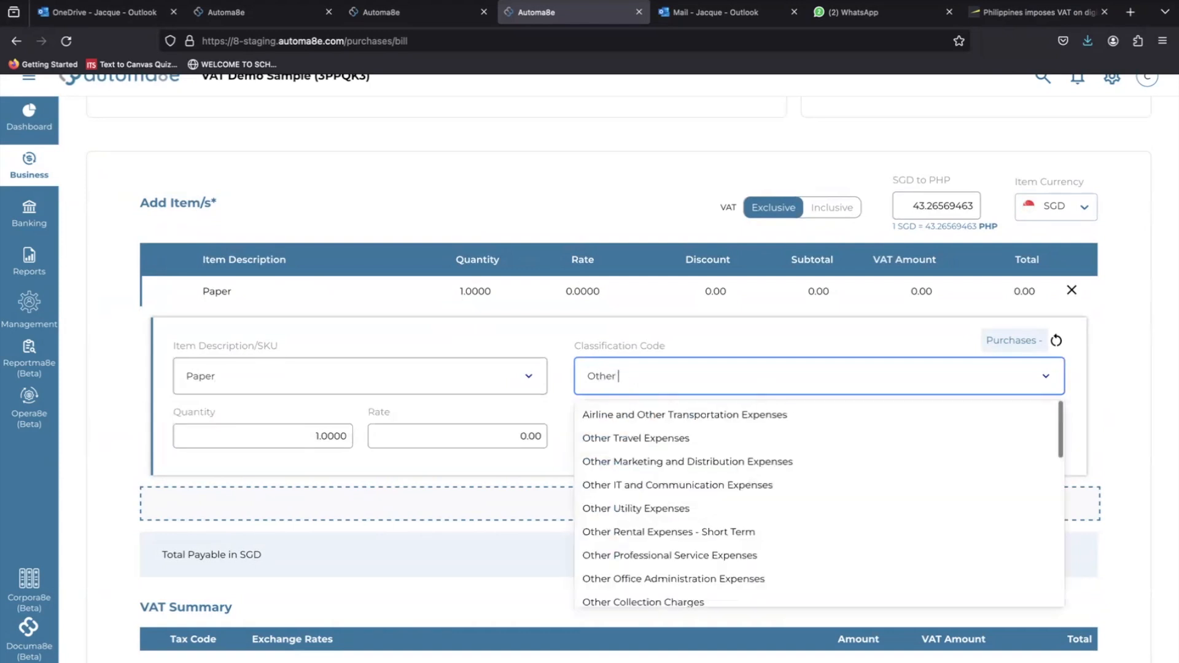
text(Mer)
click(739, 413)
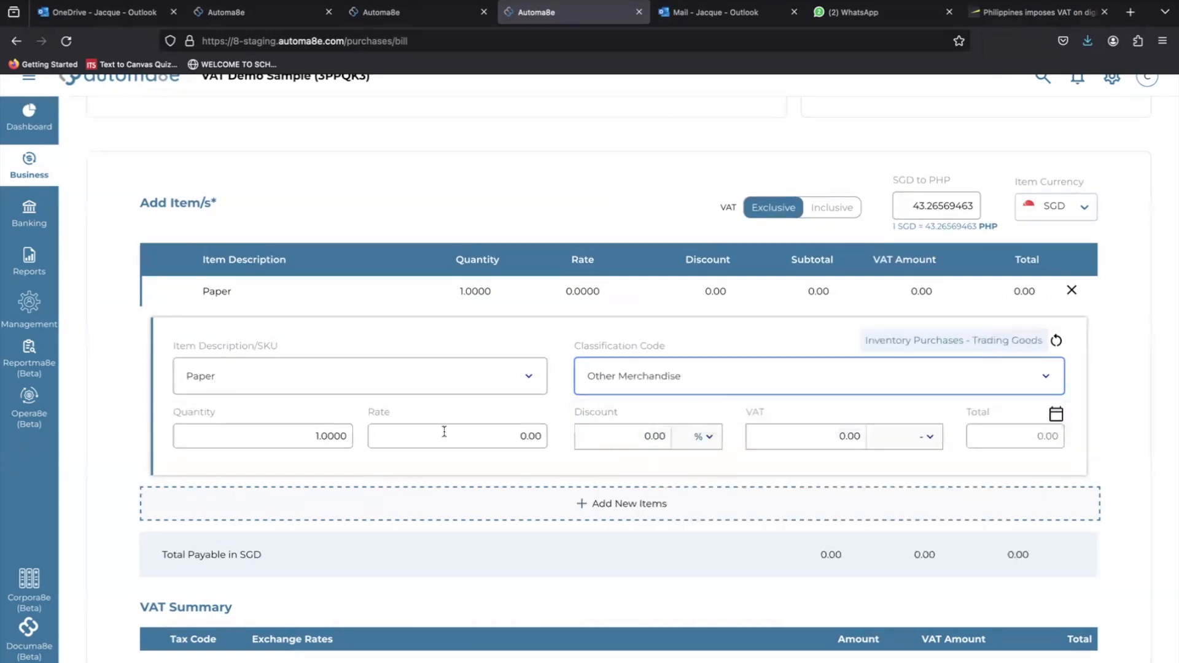
- Set the Paper line to quantity 50 at rate 75 in PHP currency
double_click(329, 434)
text(50)
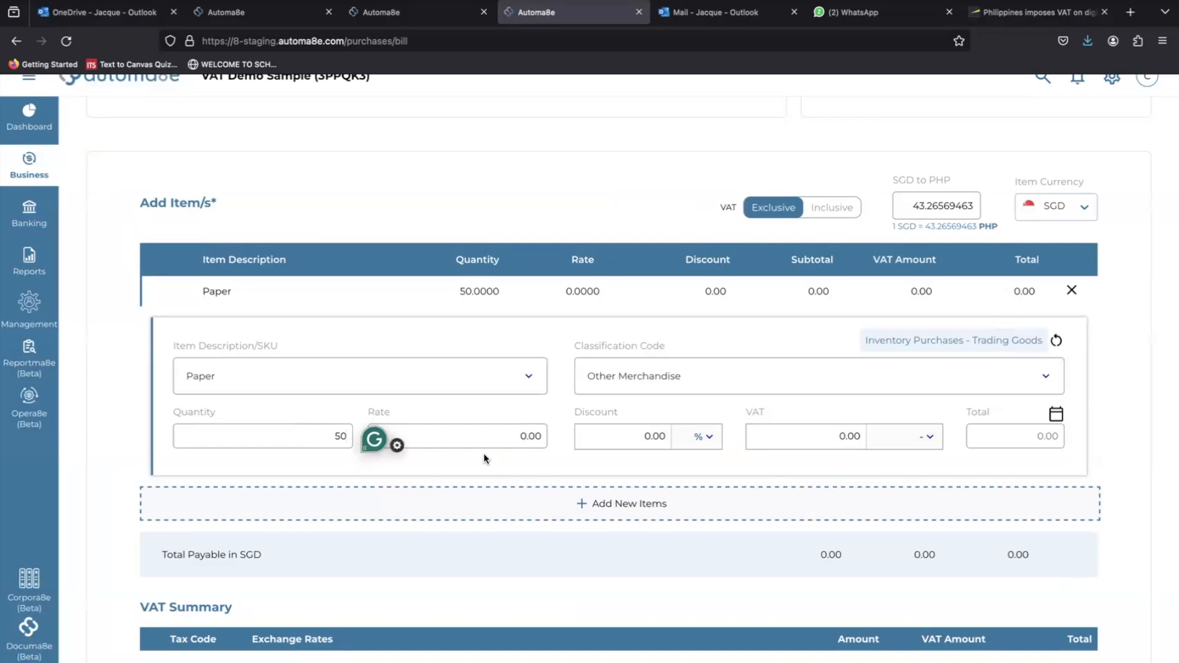
key(Tab)
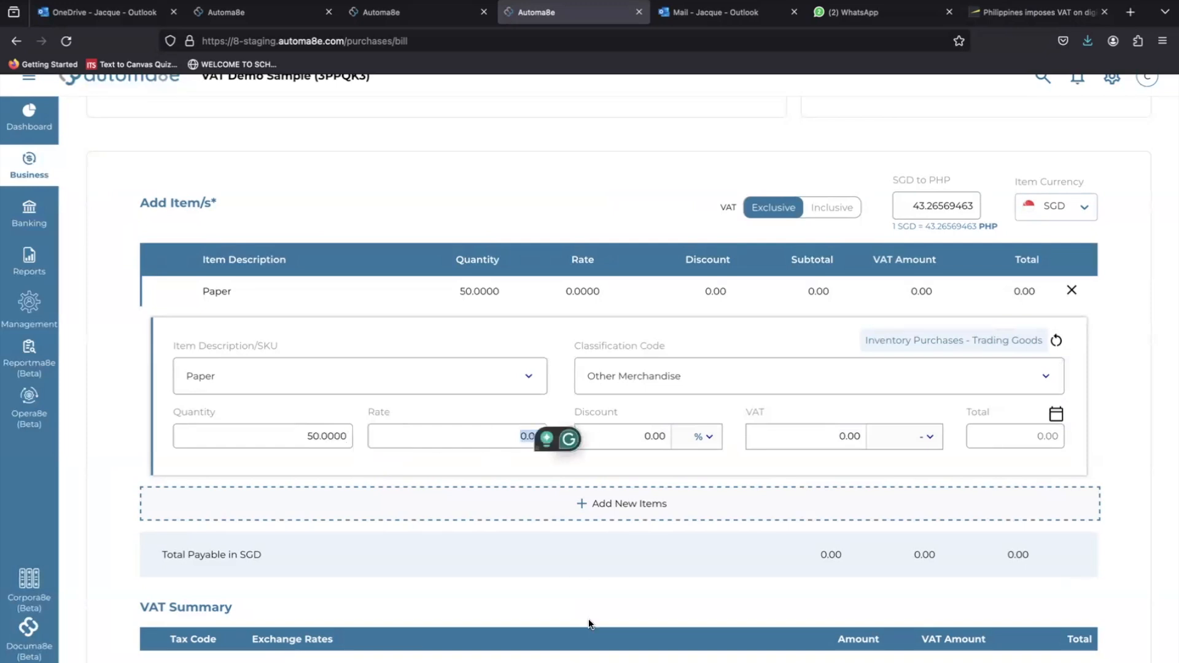
text(75)
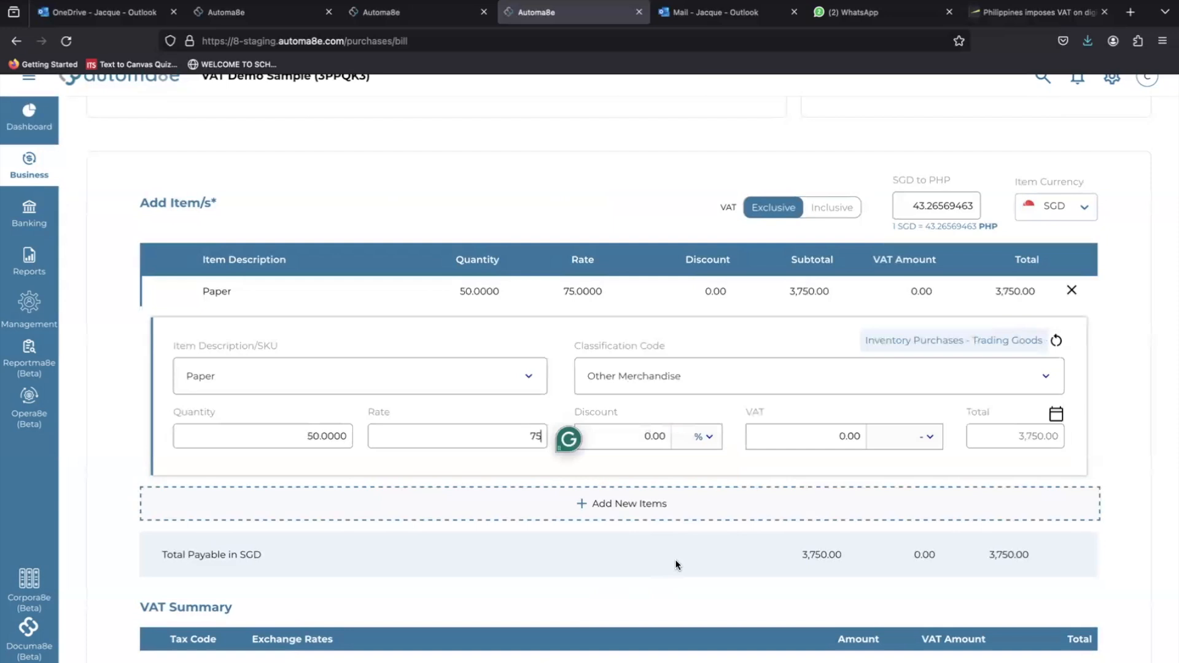
click(717, 459)
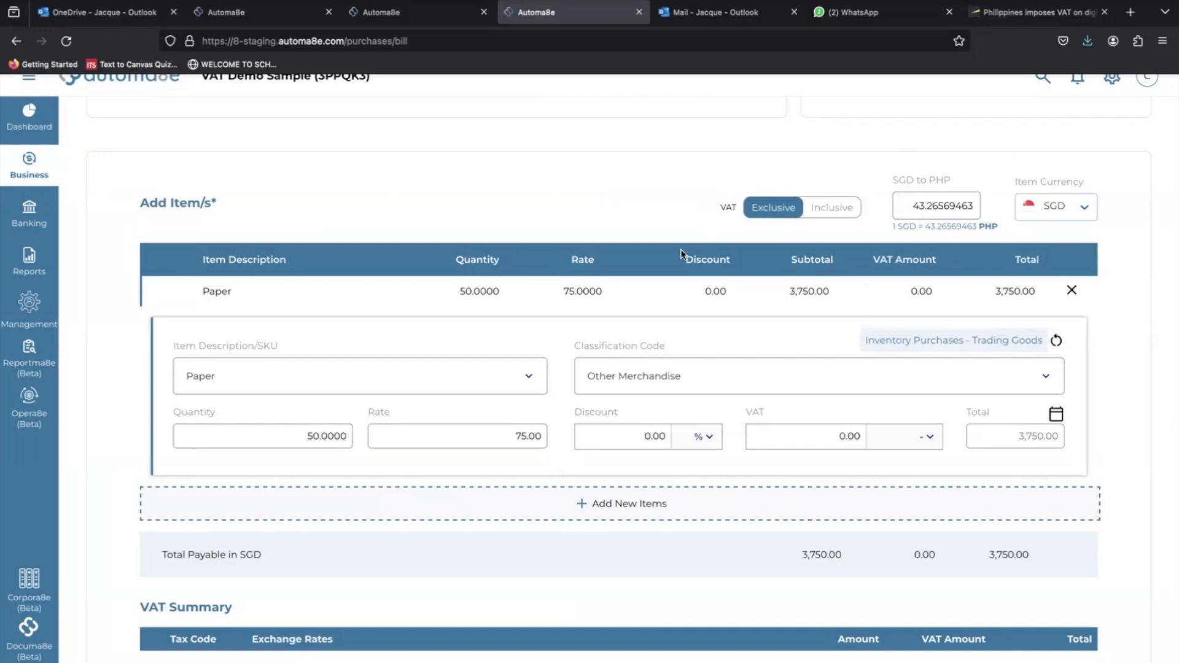
click(1082, 208)
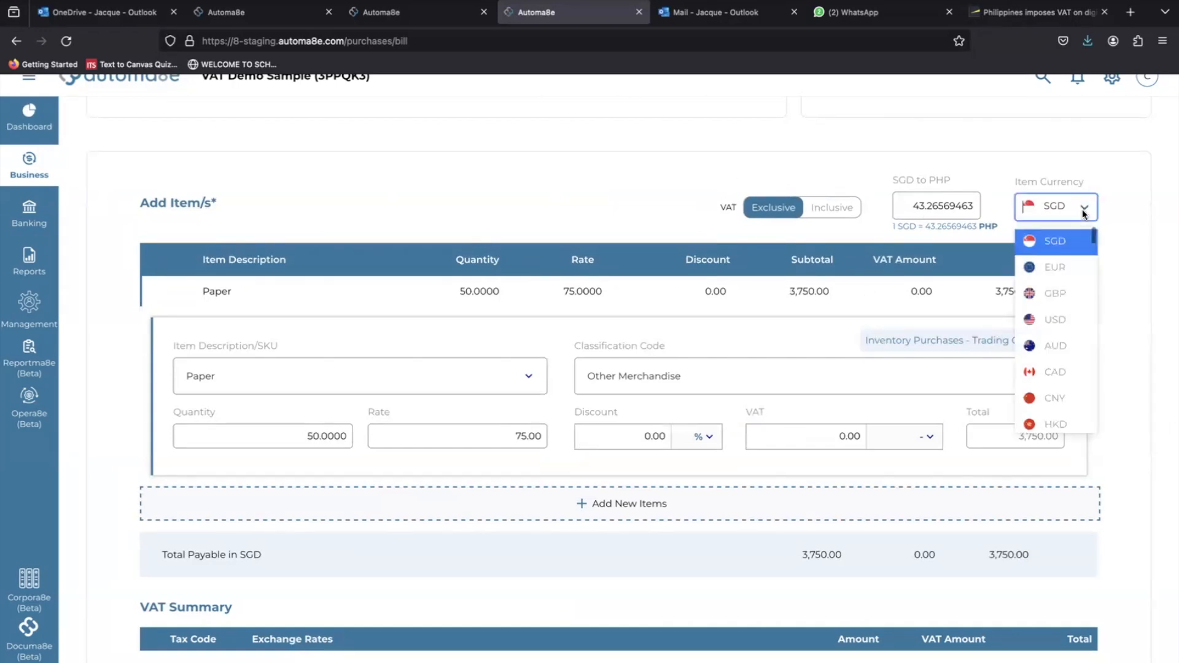
scroll(1062, 400, down, 1)
scroll(1063, 400, down, 5)
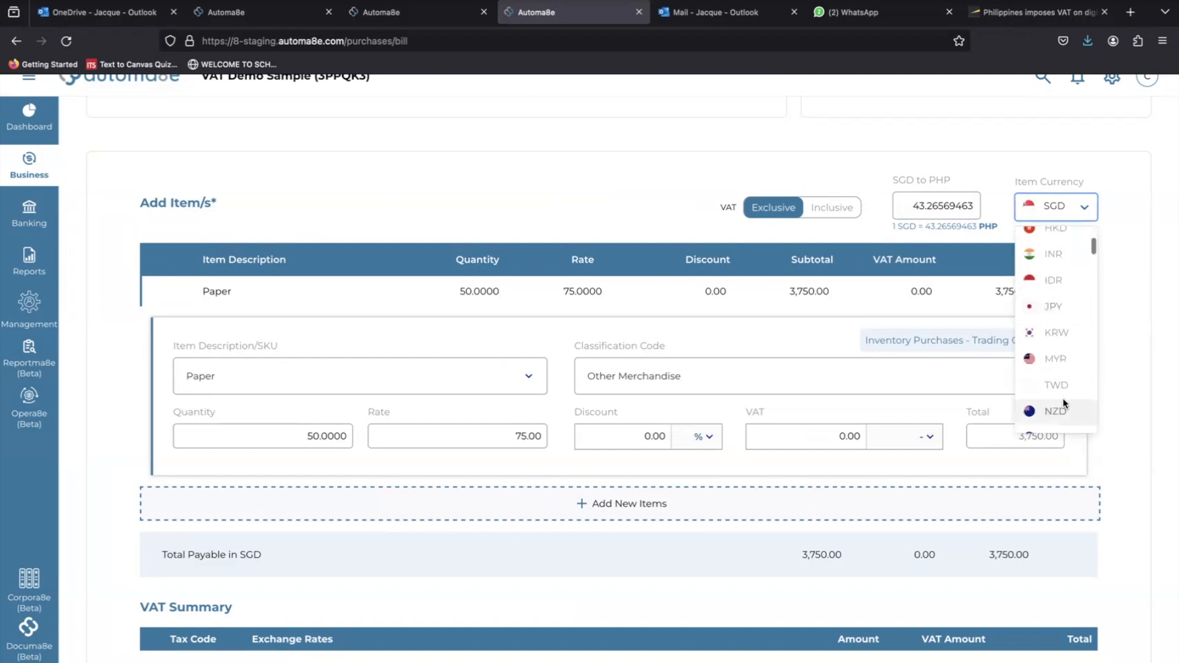
scroll(1059, 344, up, 2)
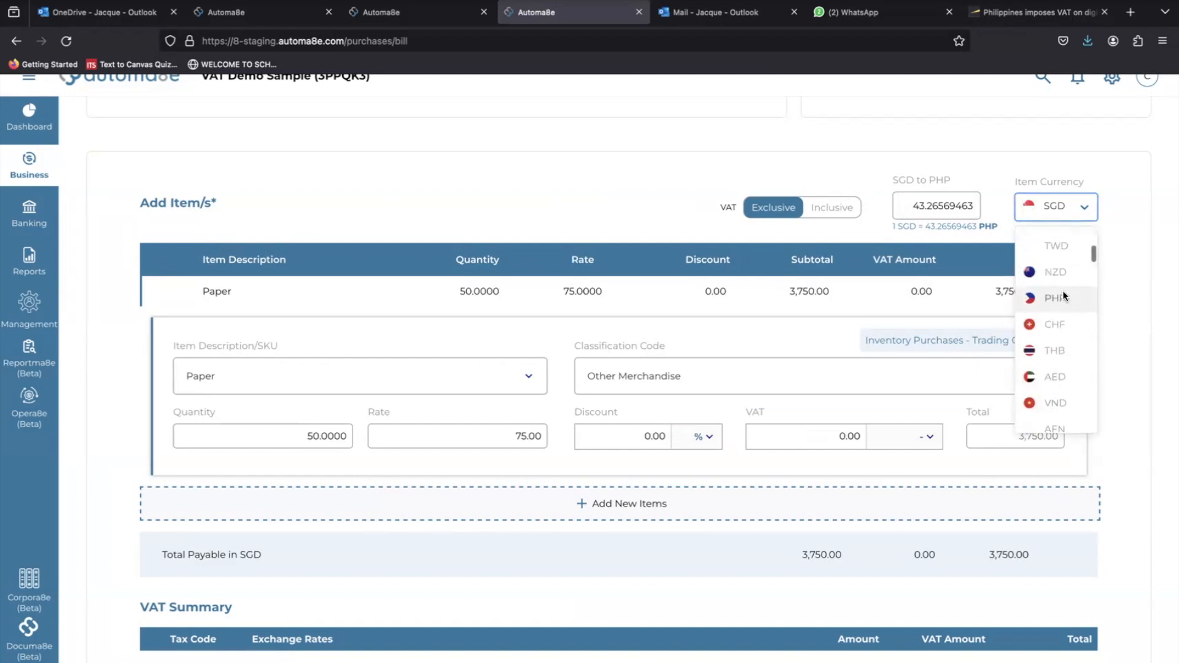
click(1053, 299)
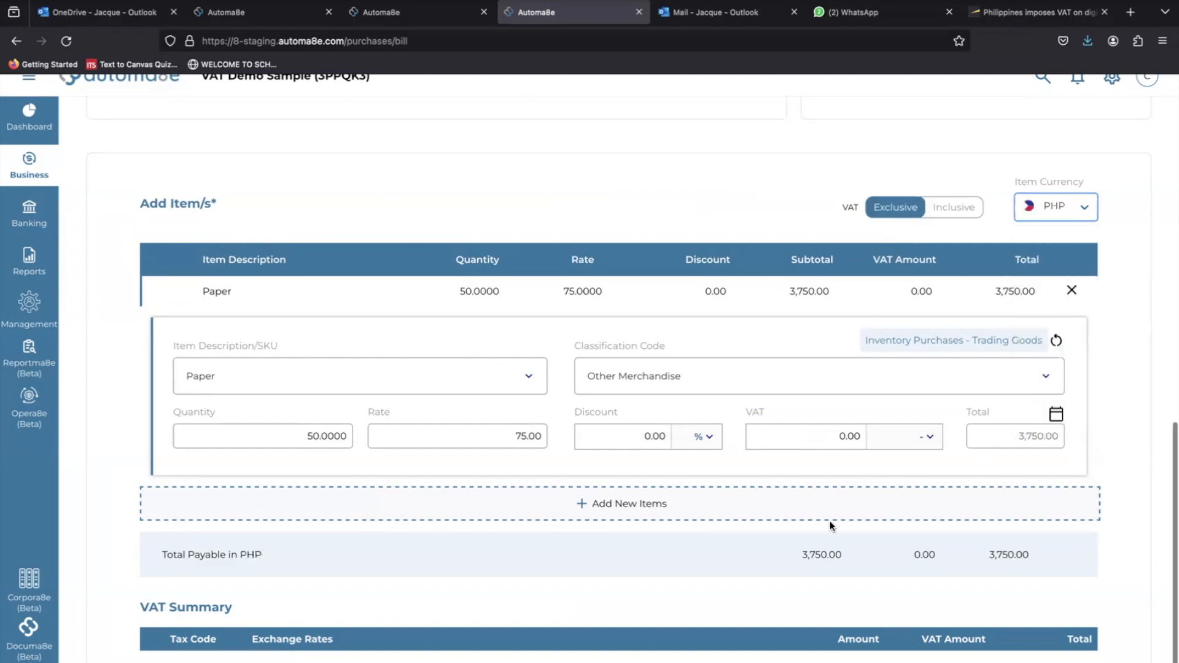
- Apply 12% DP VAT to the Paper line, bringing the bill to 4,200.00 PHP
click(916, 439)
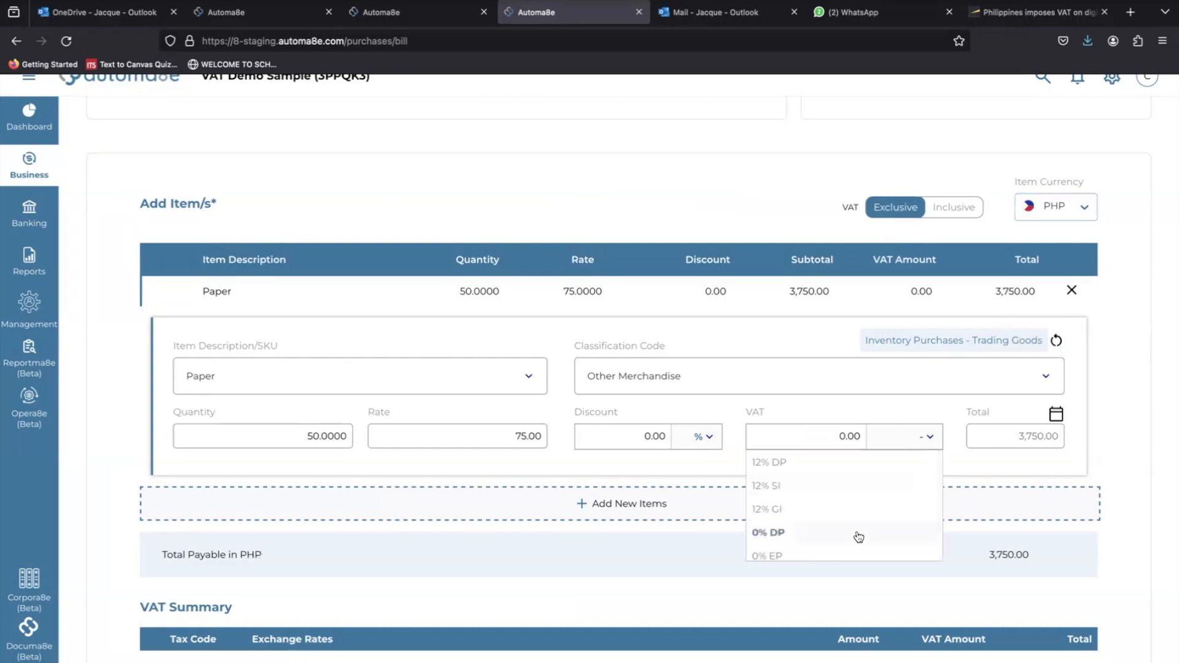
click(915, 436)
click(930, 436)
scroll(801, 512, down, 1)
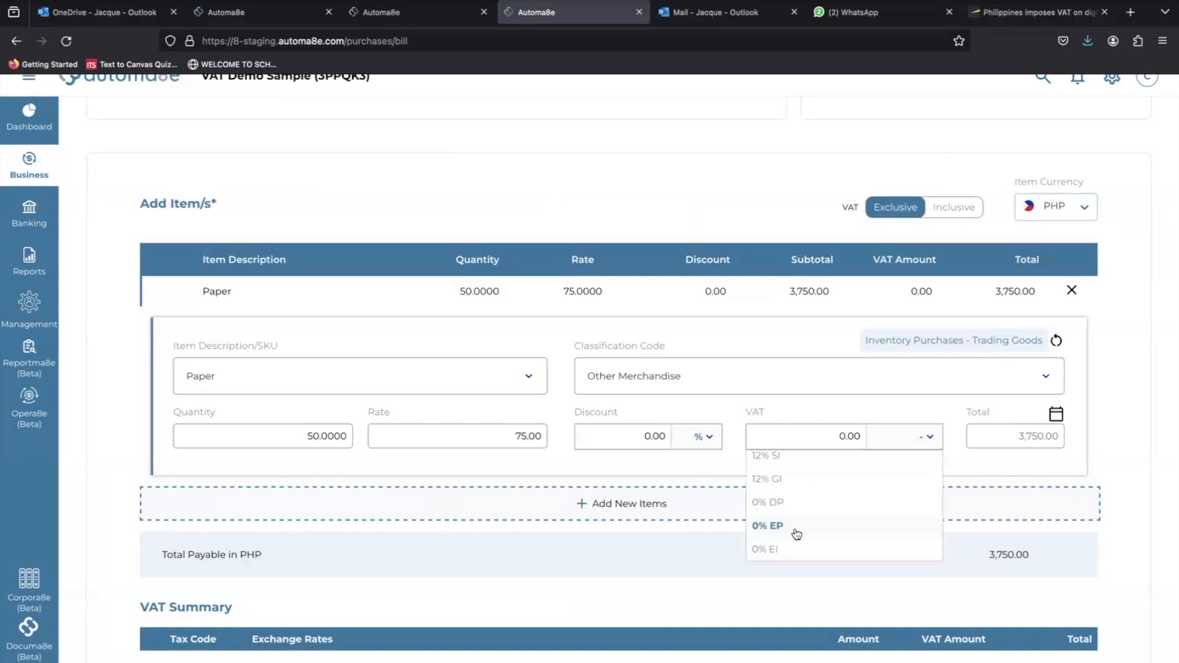
scroll(798, 508, up, 2)
click(797, 468)
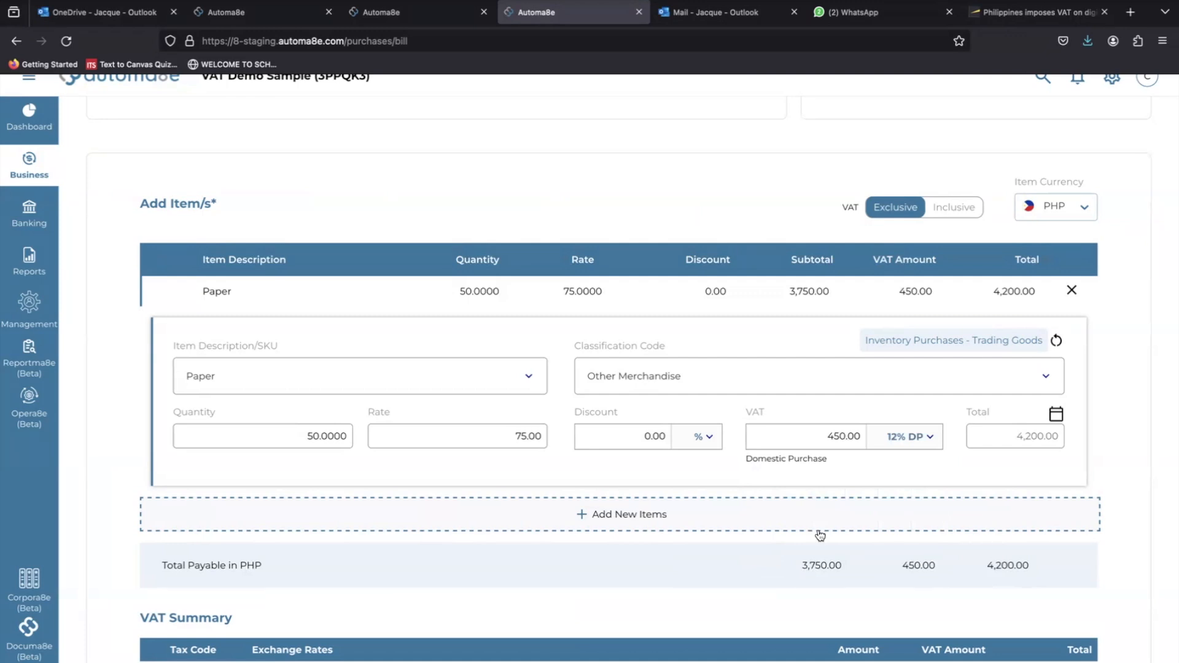
scroll(820, 535, down, 1)
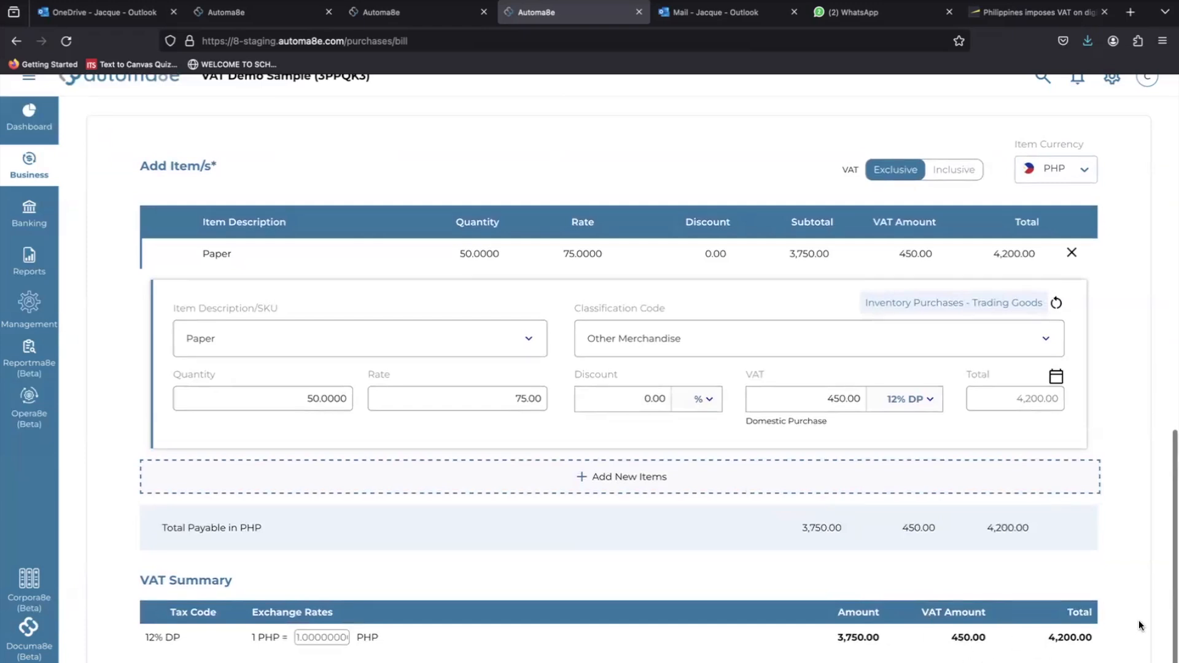
scroll(797, 529, up, 10)
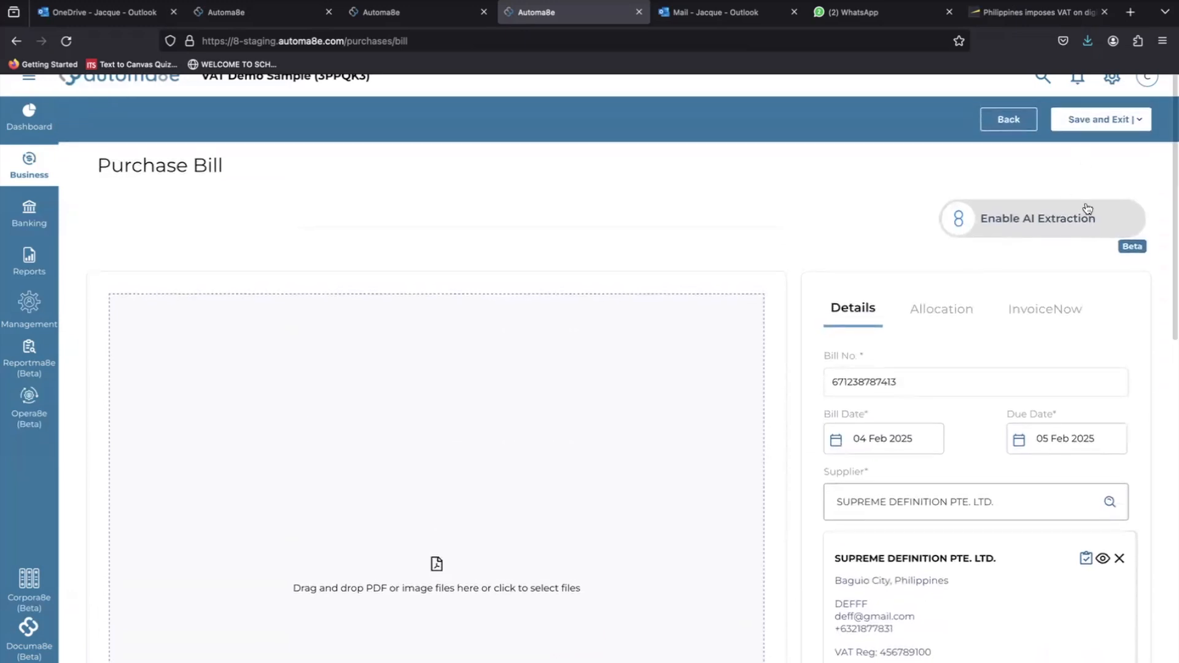
- Save the Paper bill, start a new purchase bill and enter its bill number
click(1090, 122)
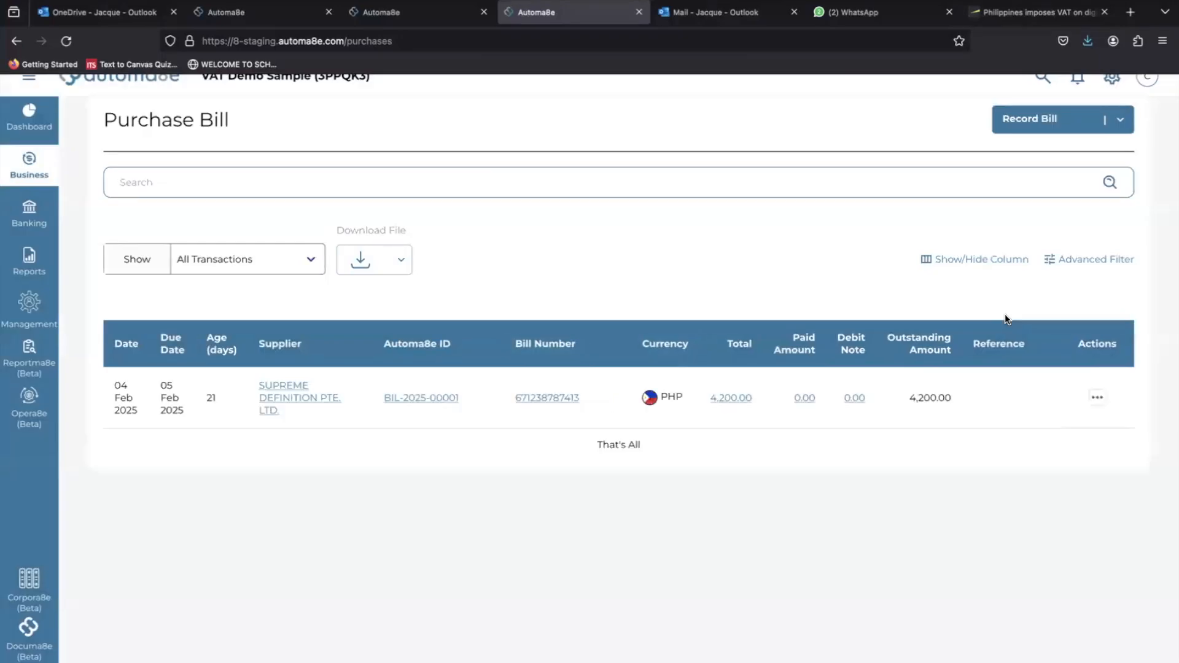
click(1026, 122)
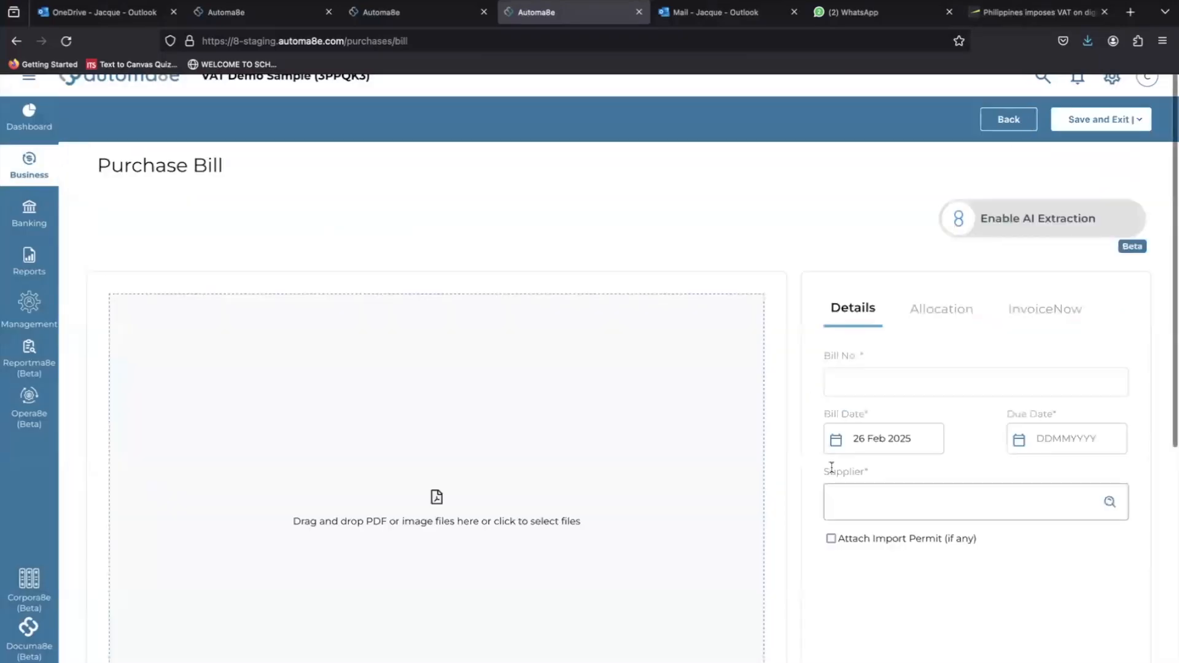
scroll(876, 418, down, 1)
click(870, 360)
text(6837889132)
- Date the bill 05 Feb 2025, due 28 Feb 2025, from SUPREME DEFINITION PTE. LTD
click(884, 412)
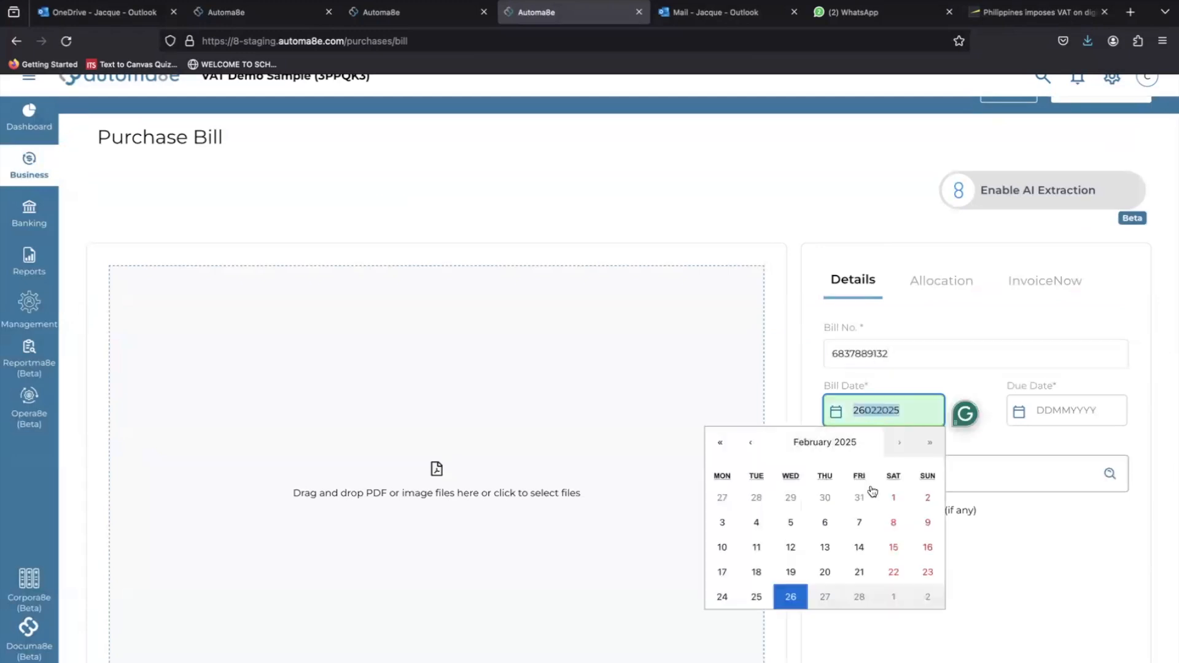
click(791, 523)
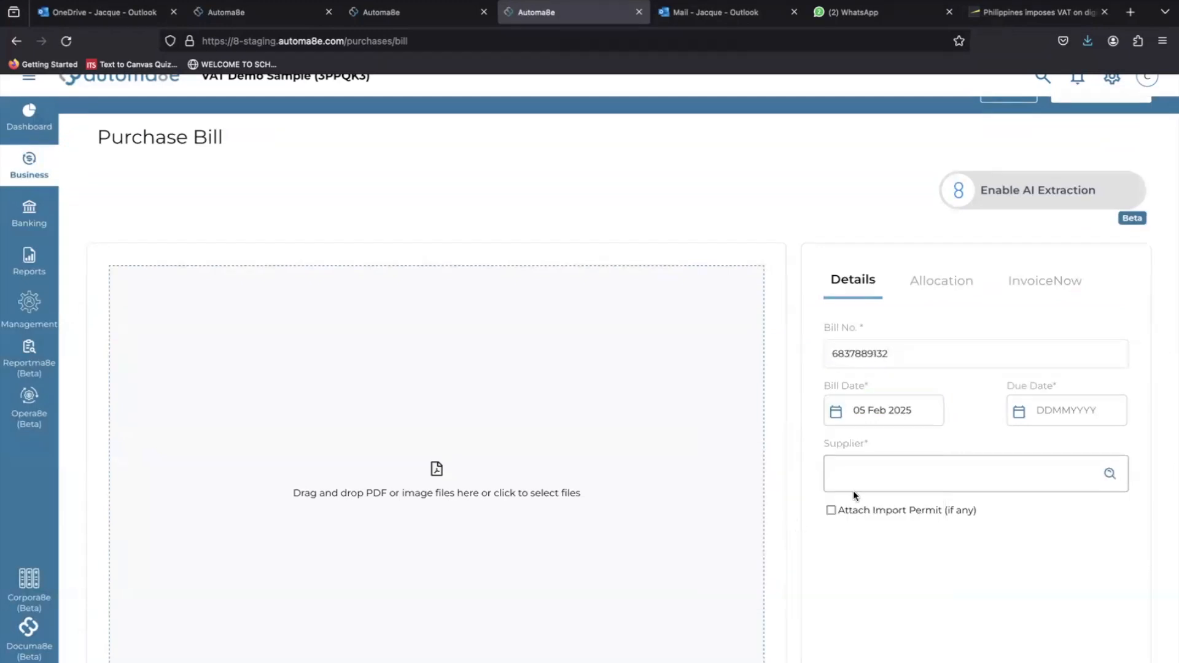
click(1063, 402)
click(1038, 598)
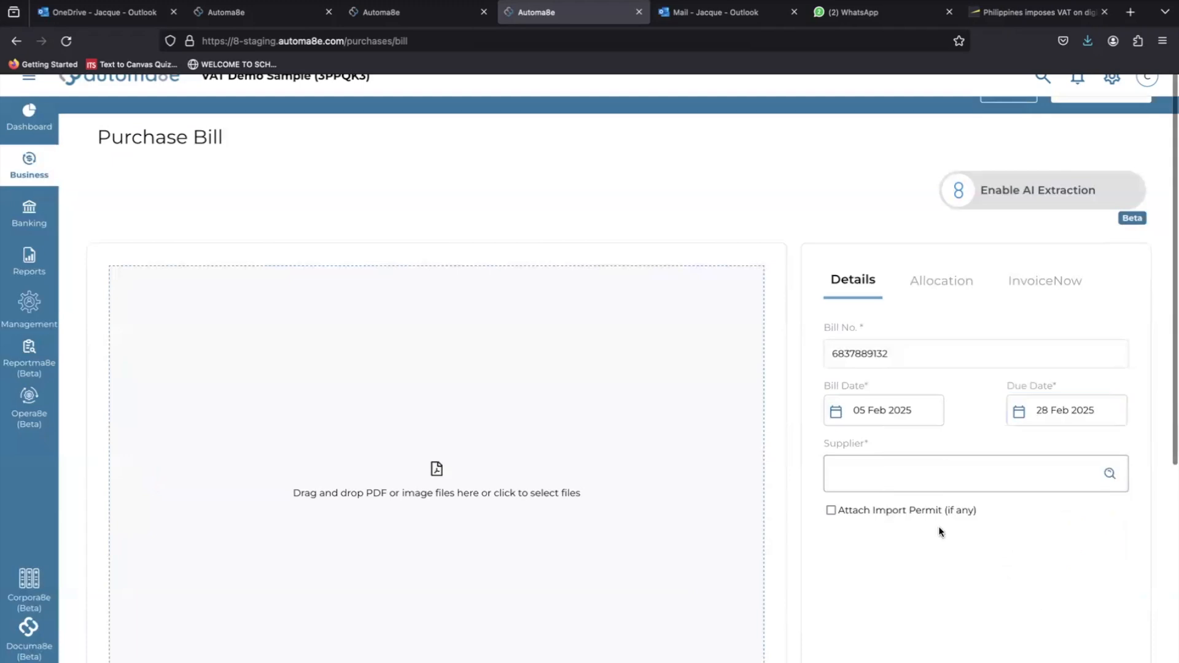
click(908, 481)
click(876, 559)
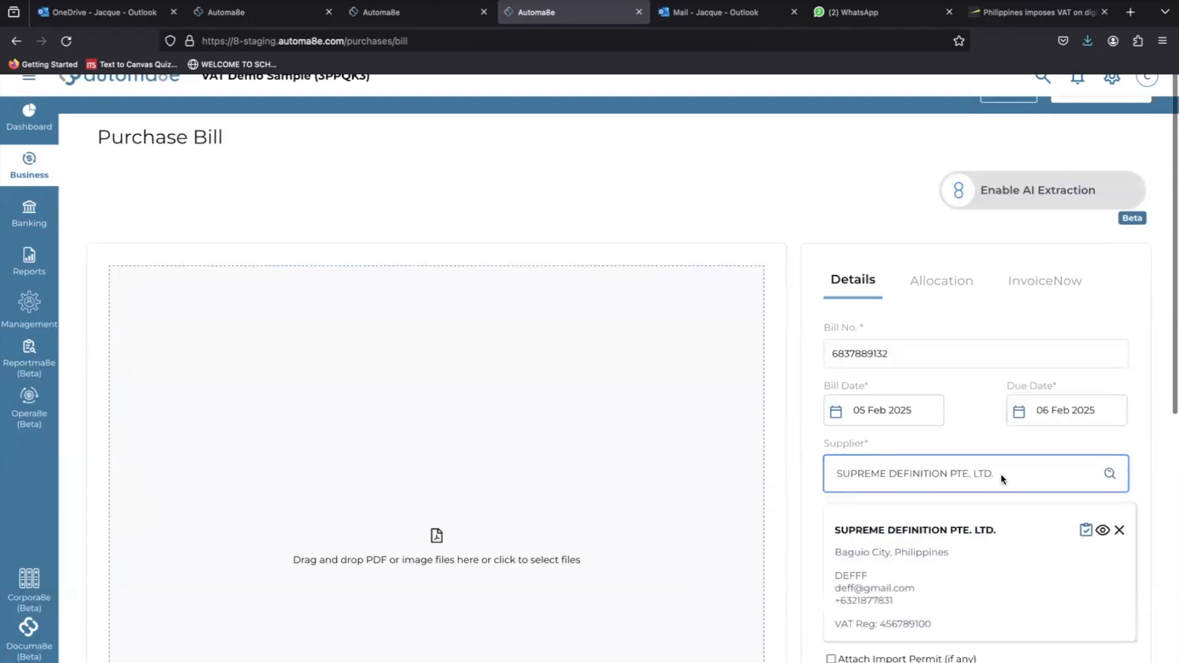
click(1064, 410)
click(1041, 596)
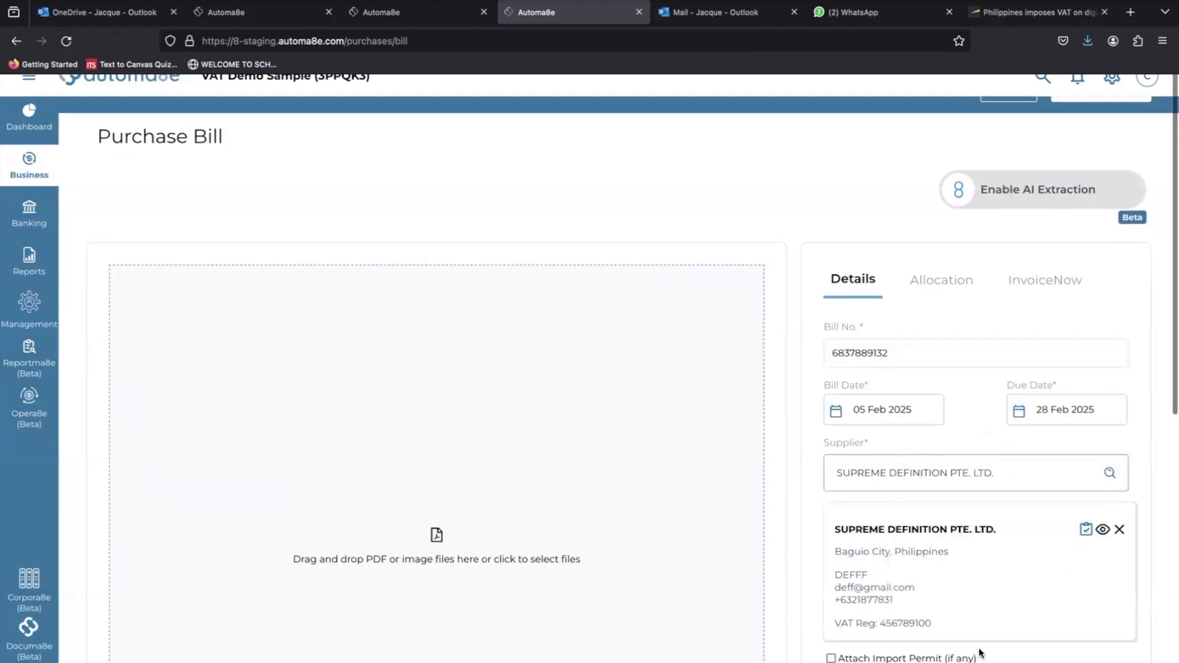
scroll(980, 653, down, 8)
- Add a VAT-inclusive Books item line classed as Other Merchandise
click(700, 514)
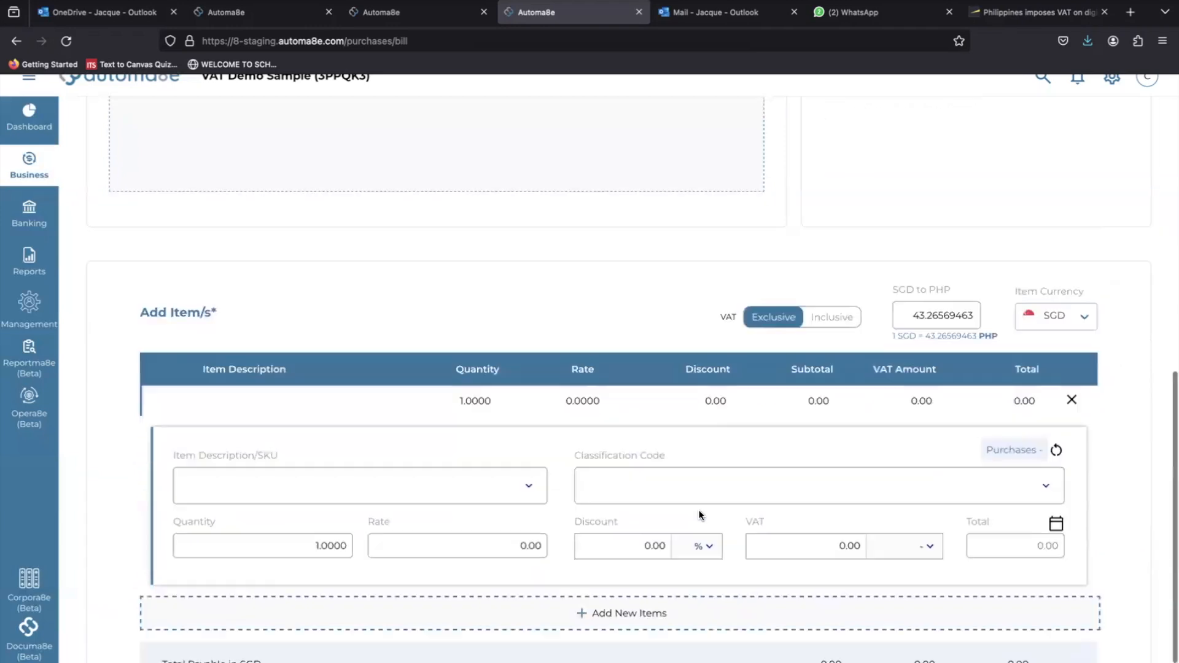
scroll(701, 515, down, 2)
click(824, 207)
click(325, 374)
text(Books)
click(627, 377)
text(Other)
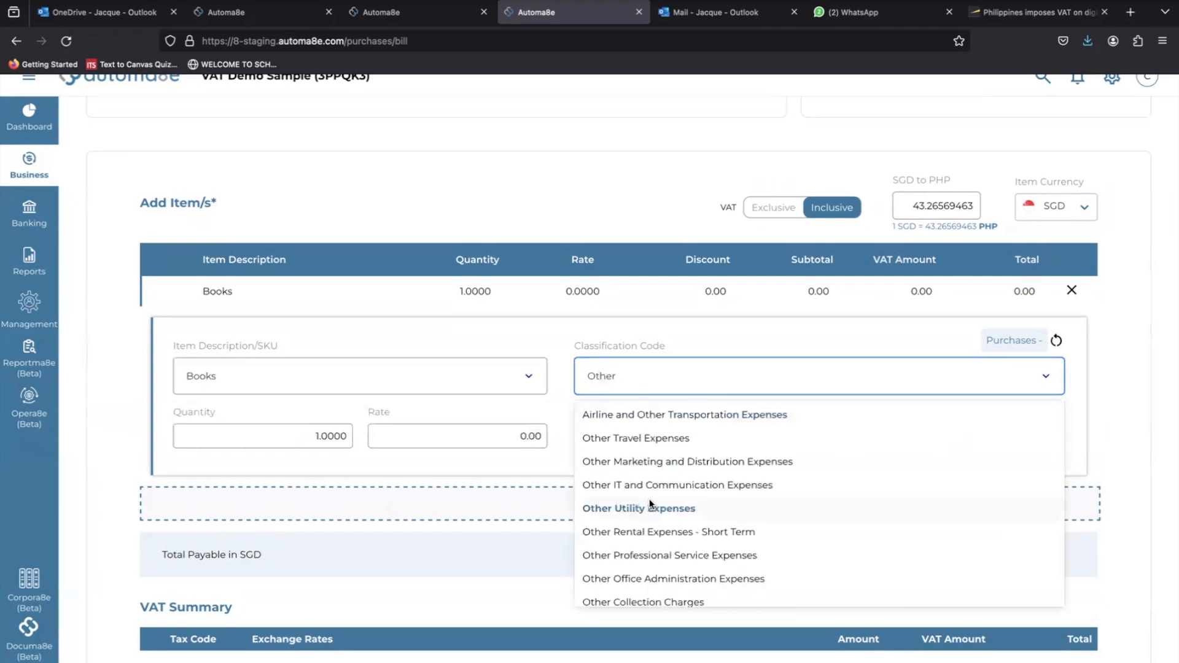
scroll(649, 499, down, 3)
text(Mer)
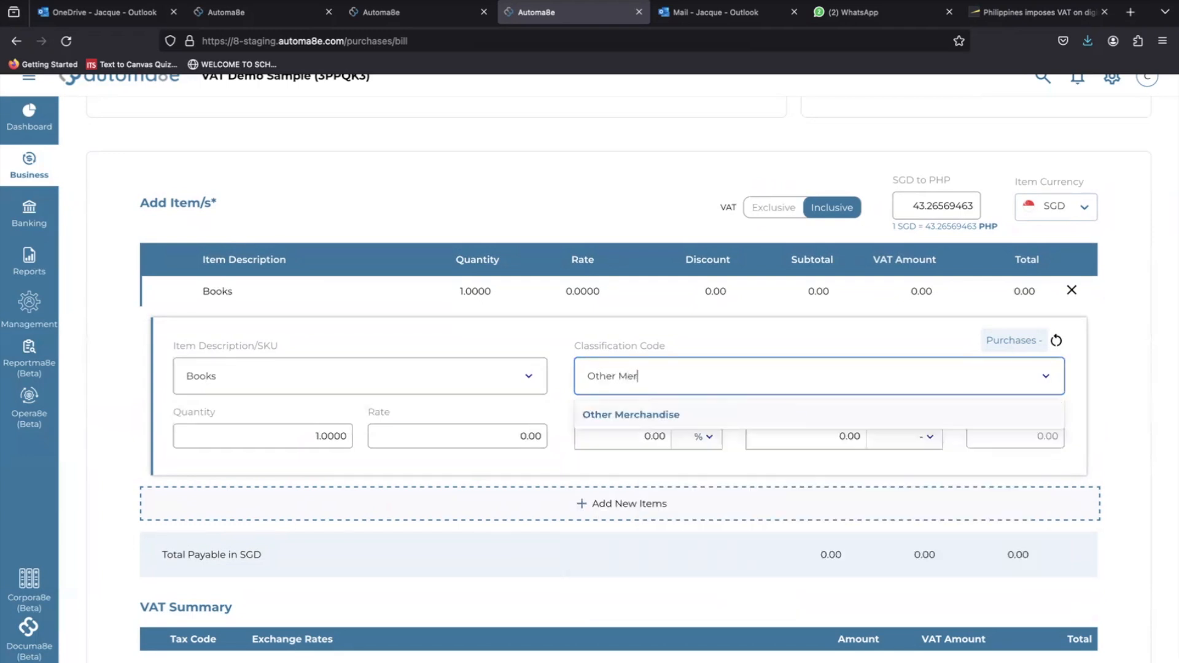
click(649, 416)
- Set the Books line to quantity 10 at rate 1000 in PHP currency
click(276, 443)
key(ctrl+a)
text(10)
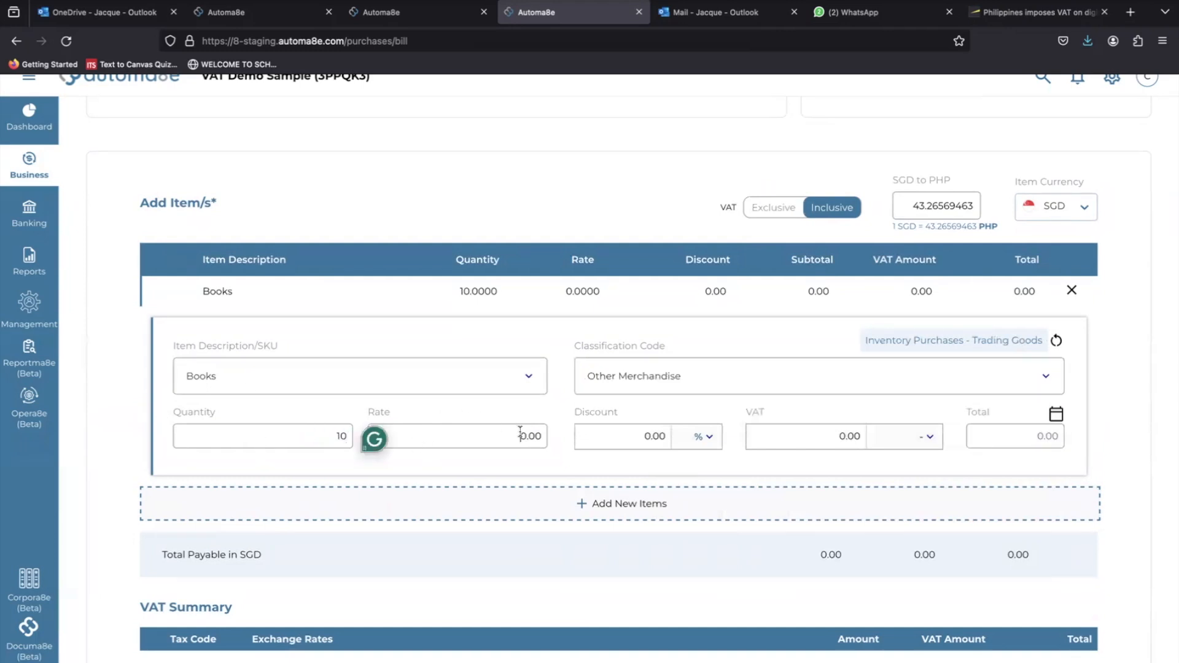
click(520, 433)
text(1000)
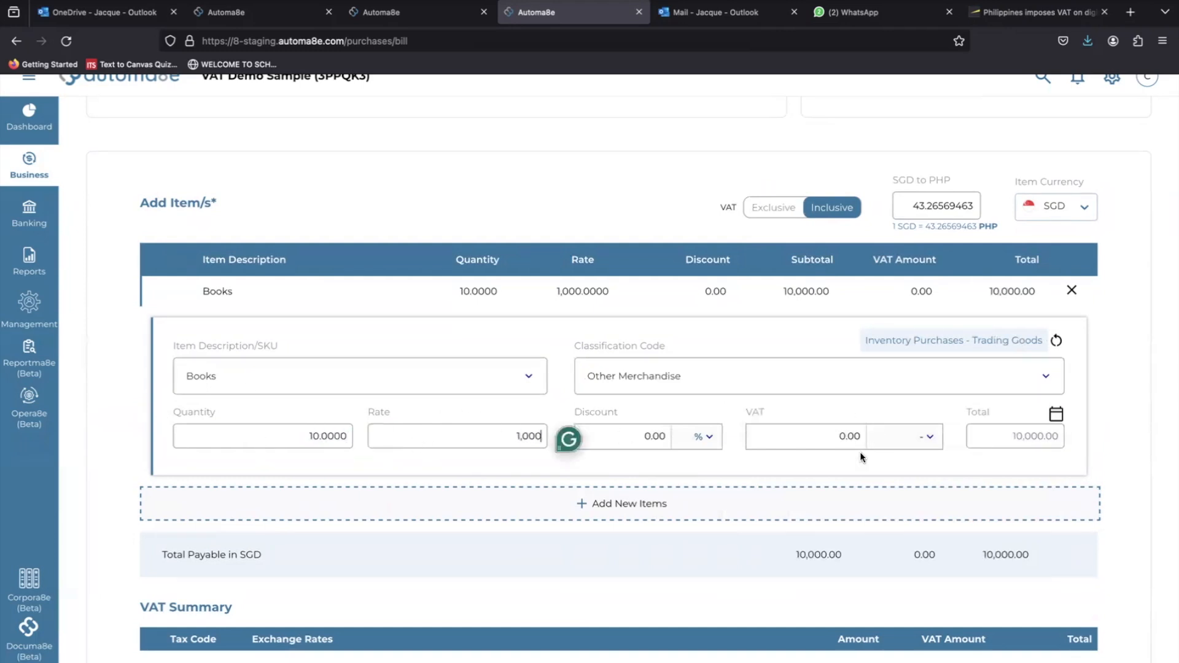
click(1066, 199)
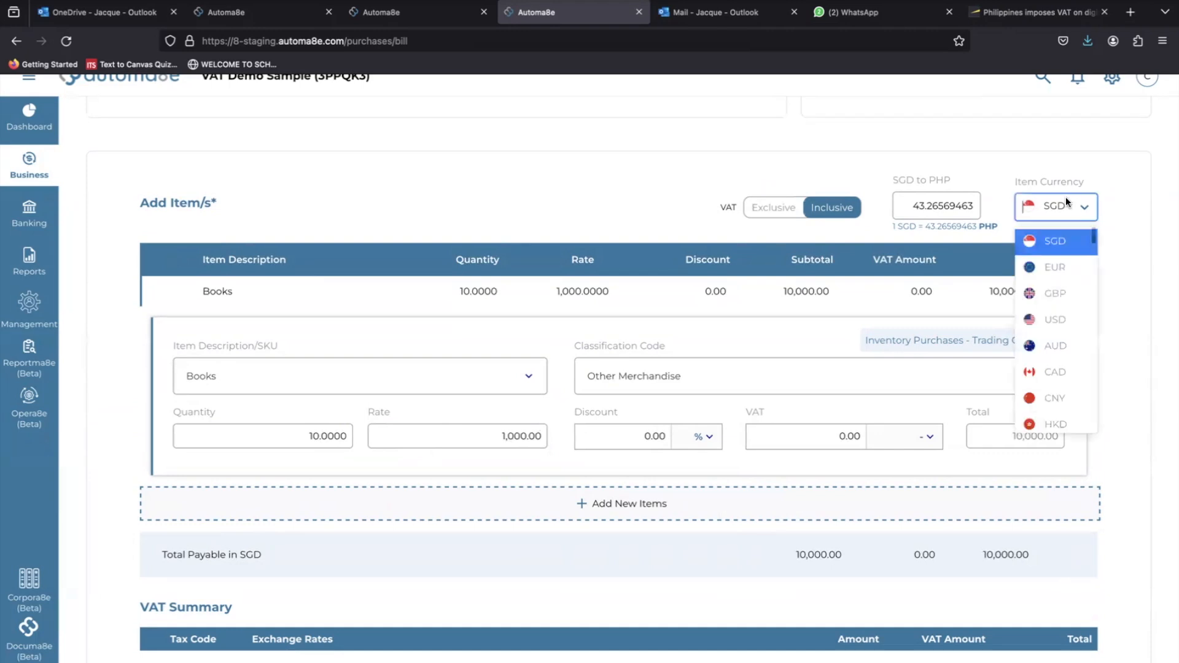
scroll(1055, 332, down, 3)
scroll(1054, 380, down, 3)
click(1033, 384)
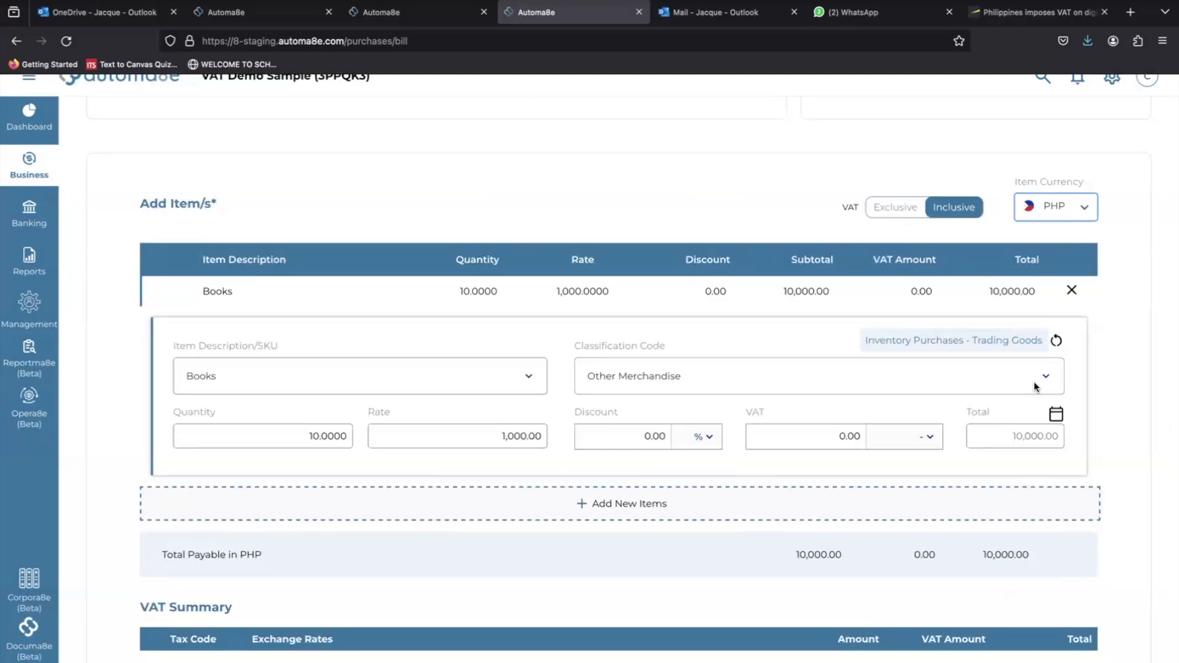
- Apply 12% DP VAT to the Books line and check the 10,000.00 total
click(923, 437)
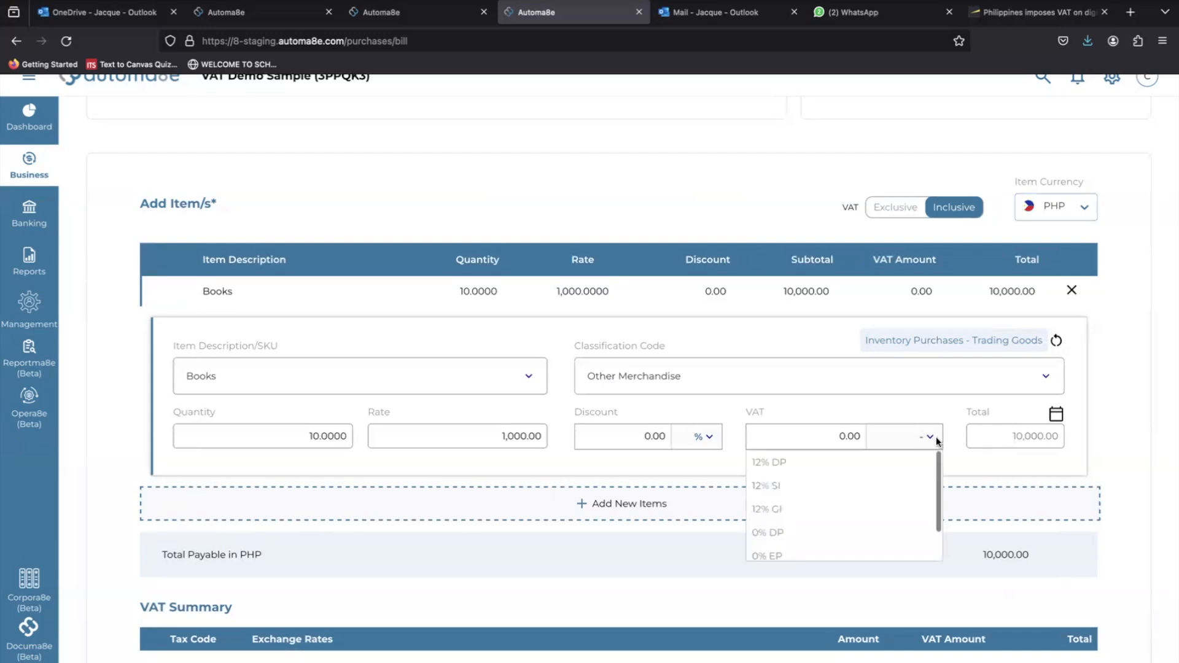
key(Down)
key(Down)
click(784, 464)
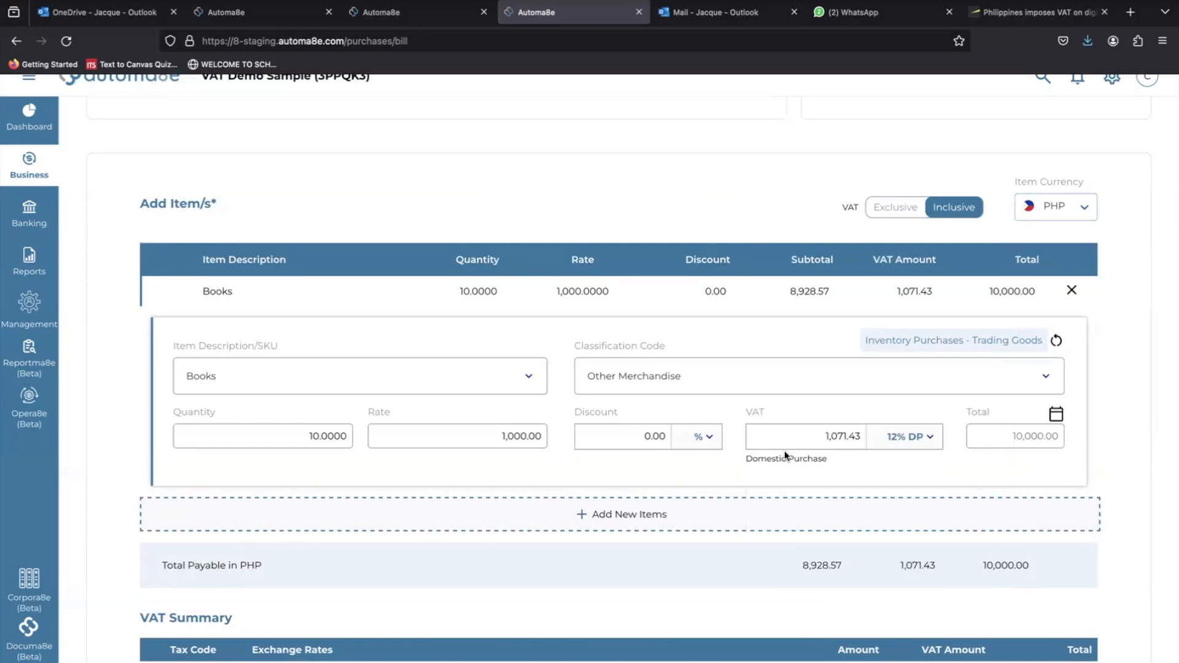
scroll(843, 506, down, 1)
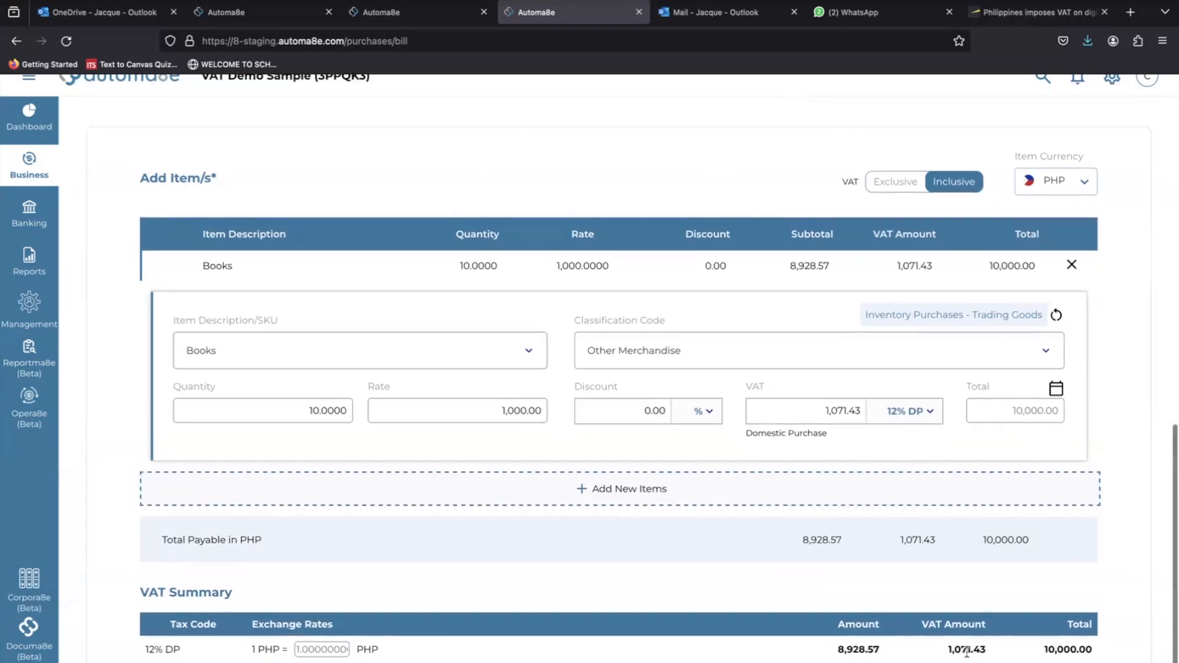
scroll(967, 644, down, 1)
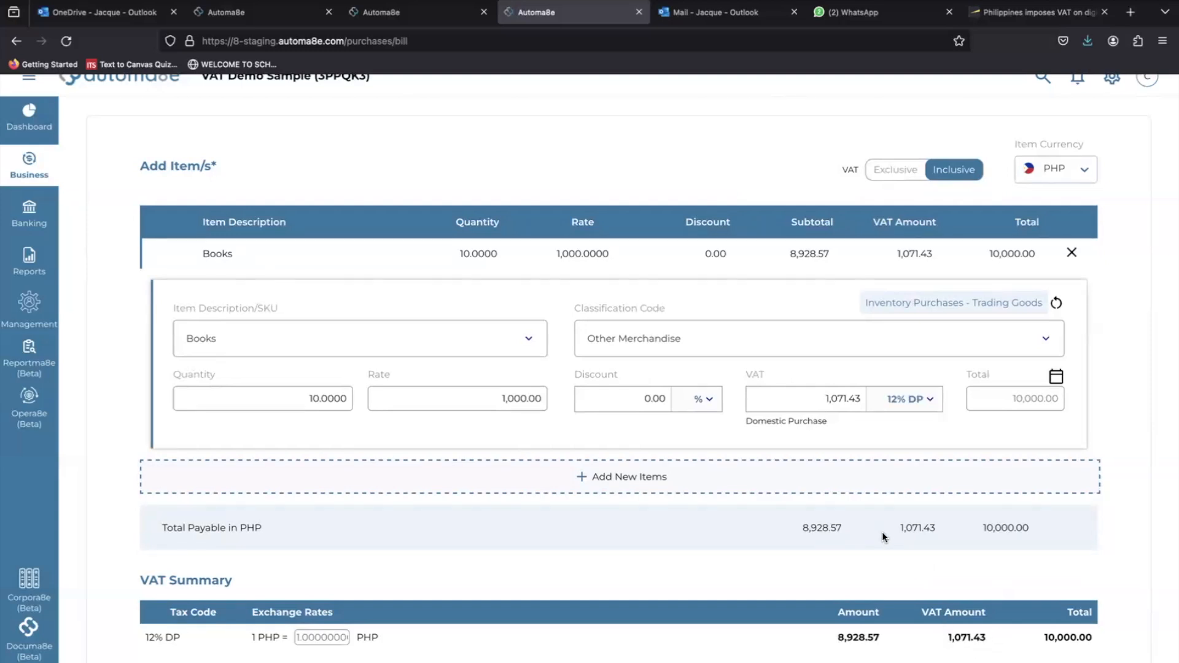
scroll(883, 537, up, 1)
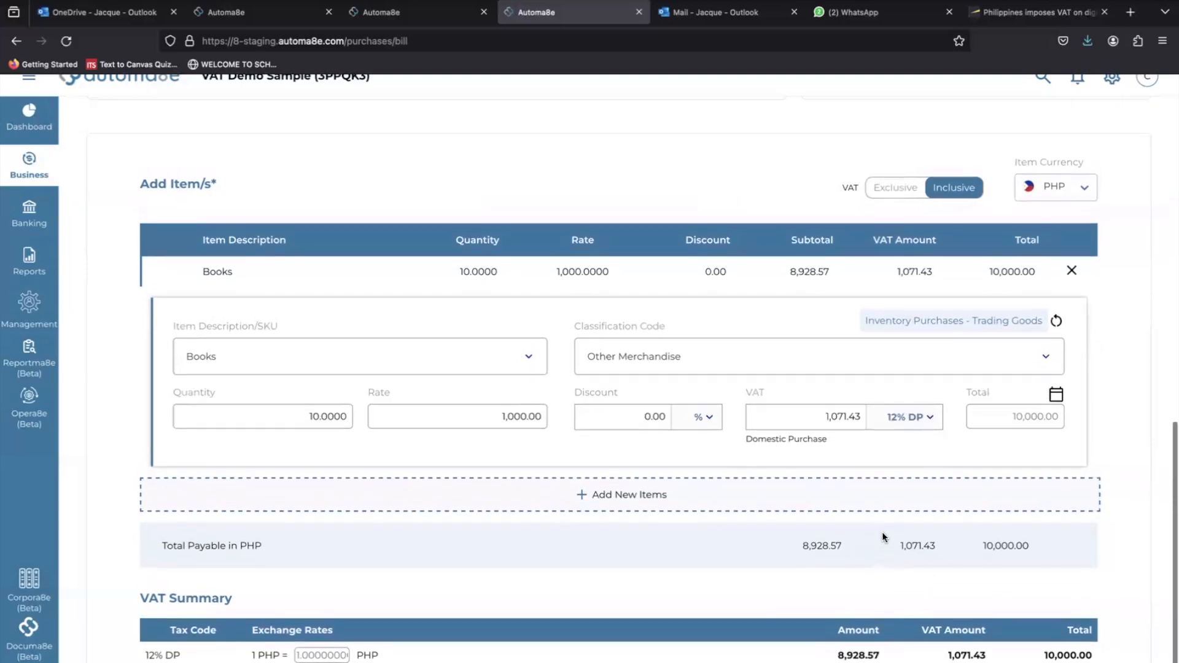
scroll(883, 537, up, 1)
scroll(883, 538, down, 2)
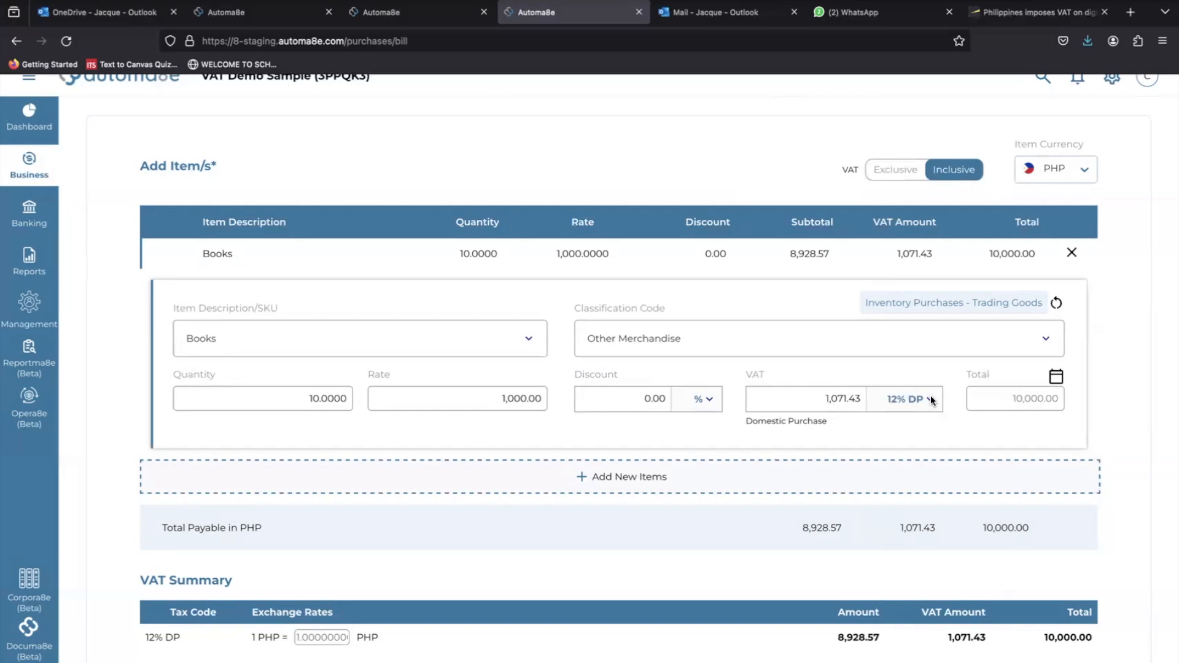
scroll(930, 399, up, 15)
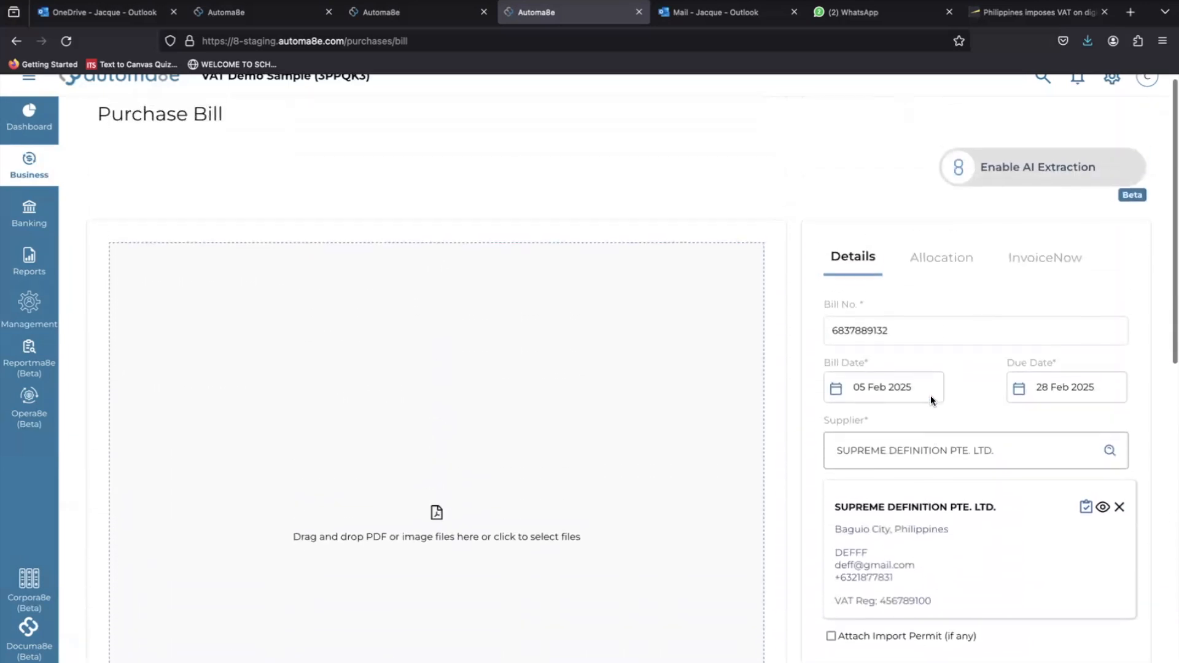
scroll(1017, 241, up, 1)
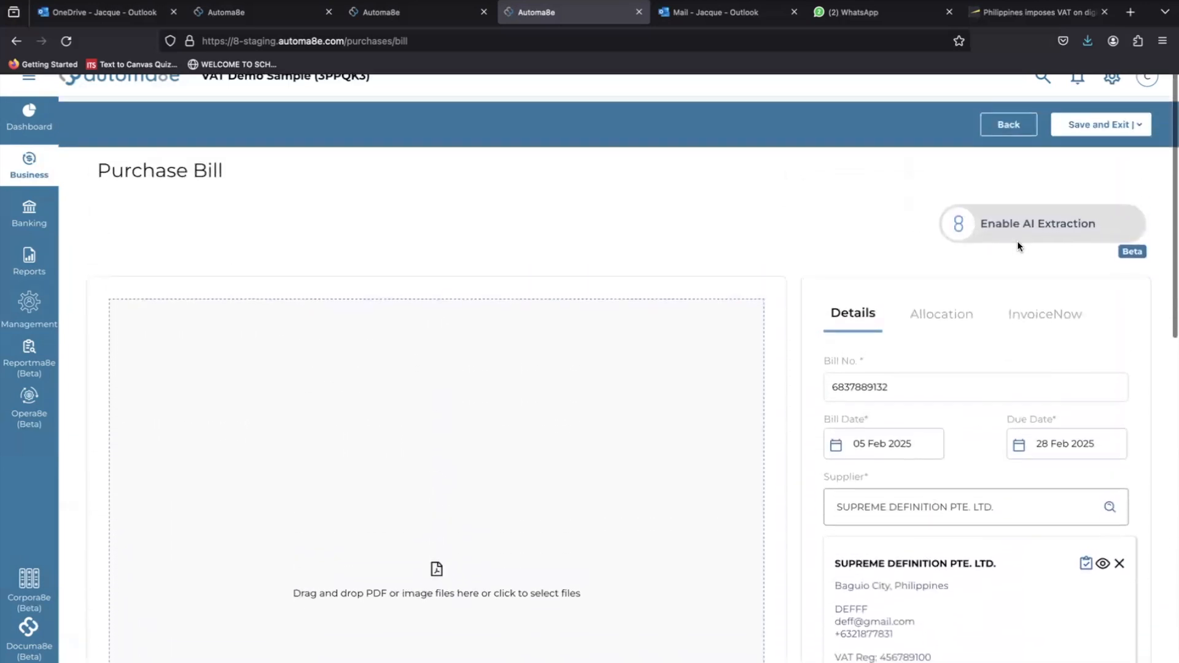
- Save the Books bill and check the Purchase Bill list shows 4,200.00 and 10,000.00 bills
click(1116, 121)
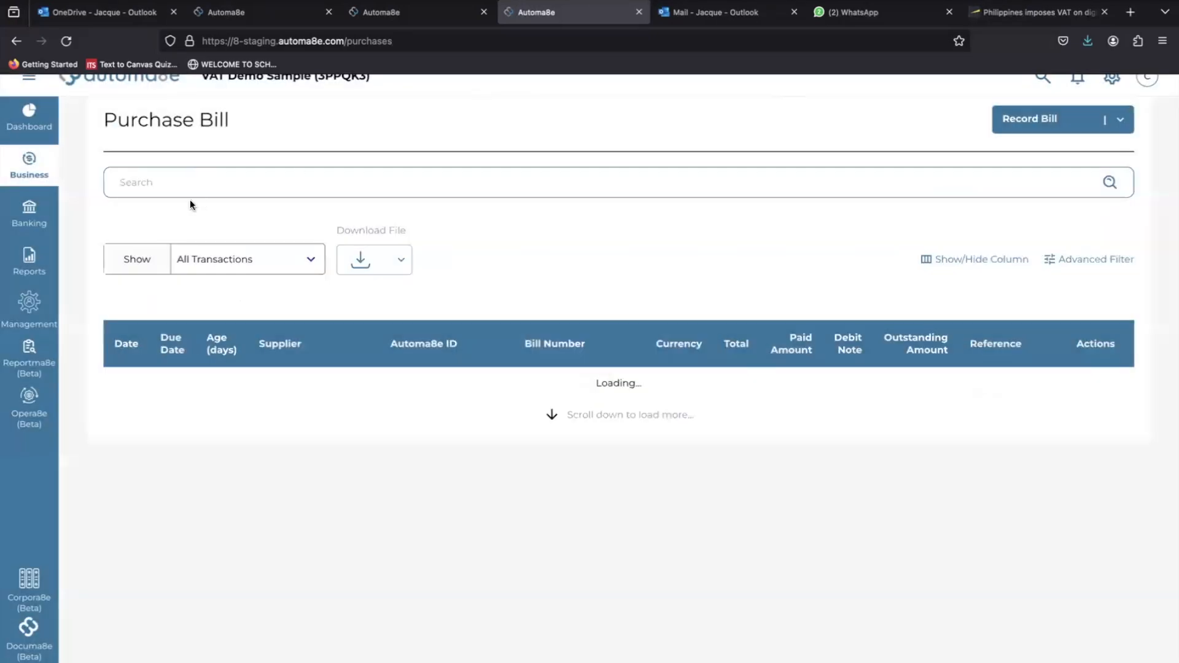
mouse_move(23, 161)
click(94, 240)
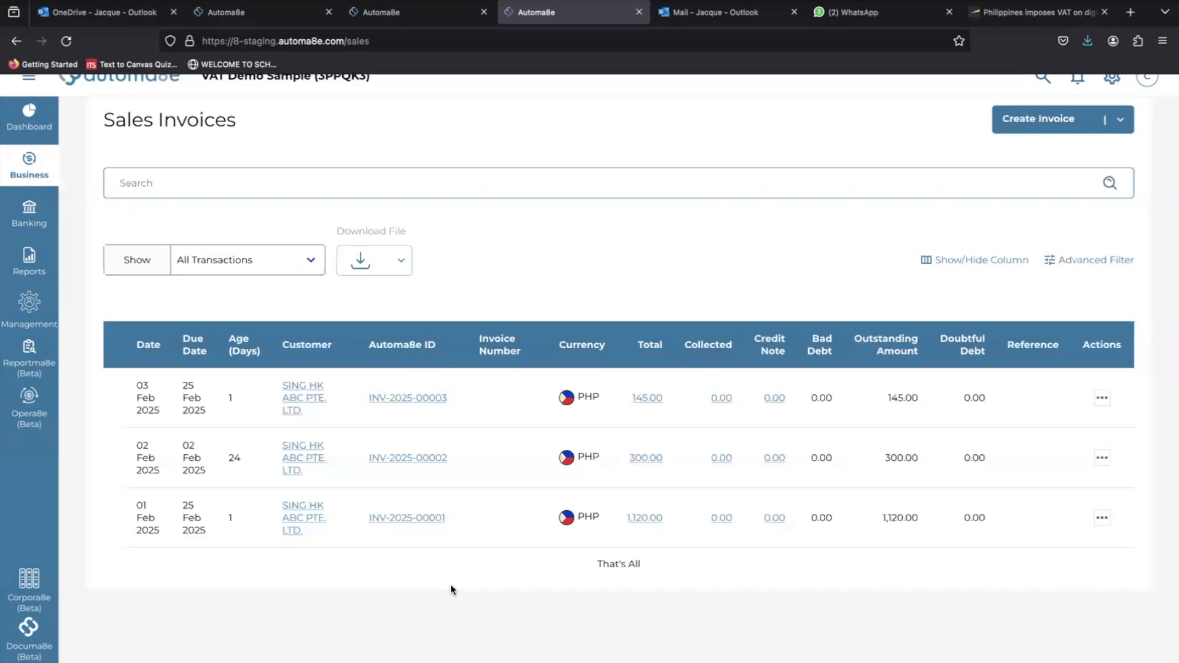
mouse_move(18, 158)
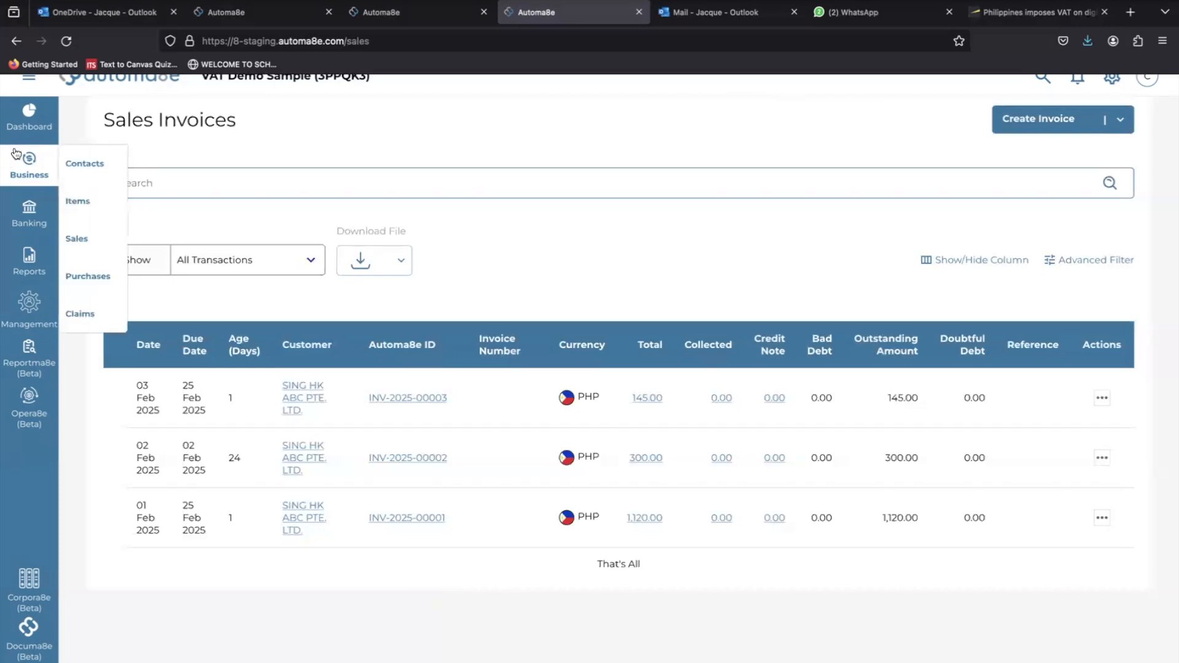
click(98, 275)
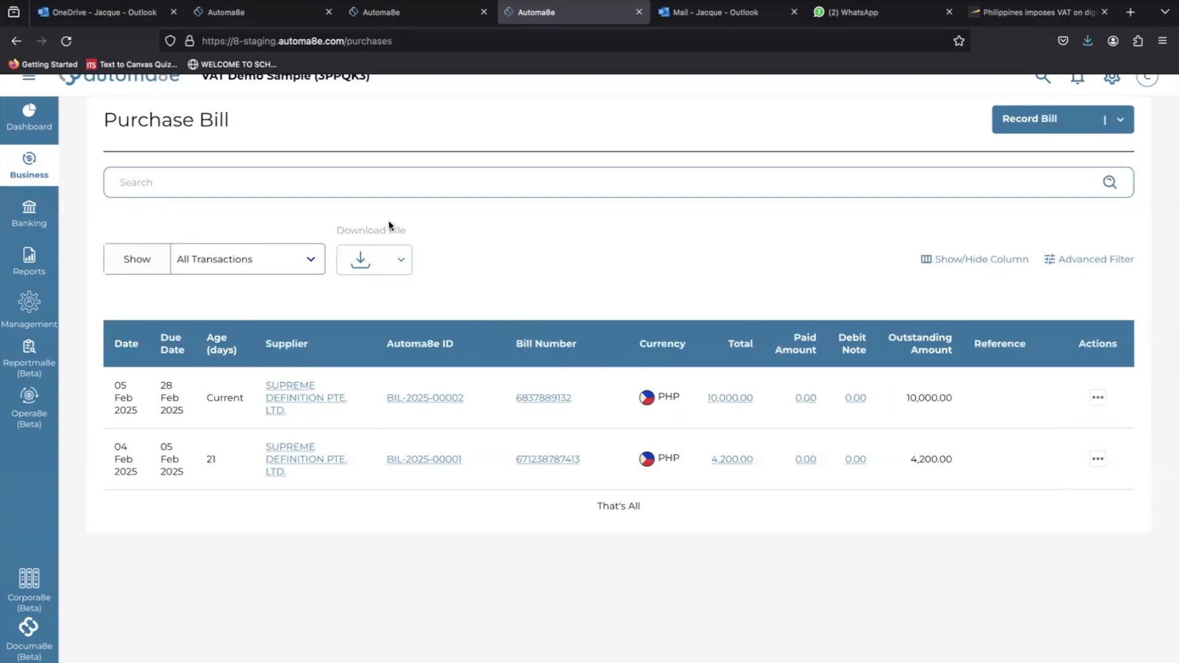
click(29, 260)
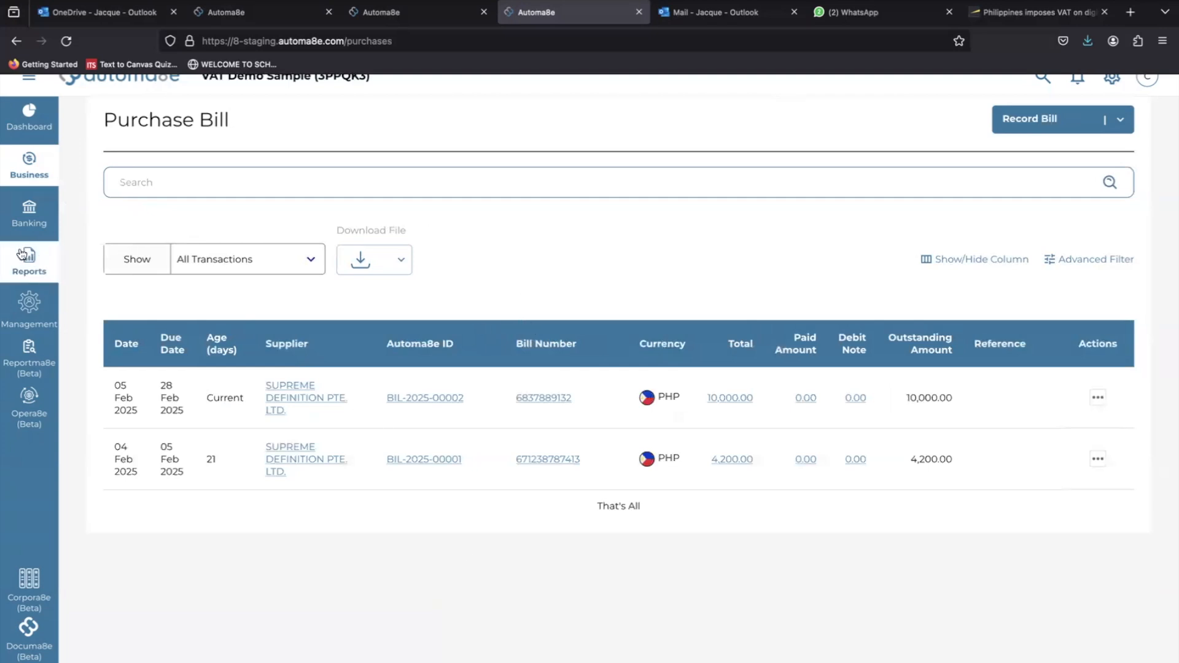
- Open the Philippines Sales Tax Report from the Reports page
scroll(462, 363, down, 1)
scroll(462, 360, down, 3)
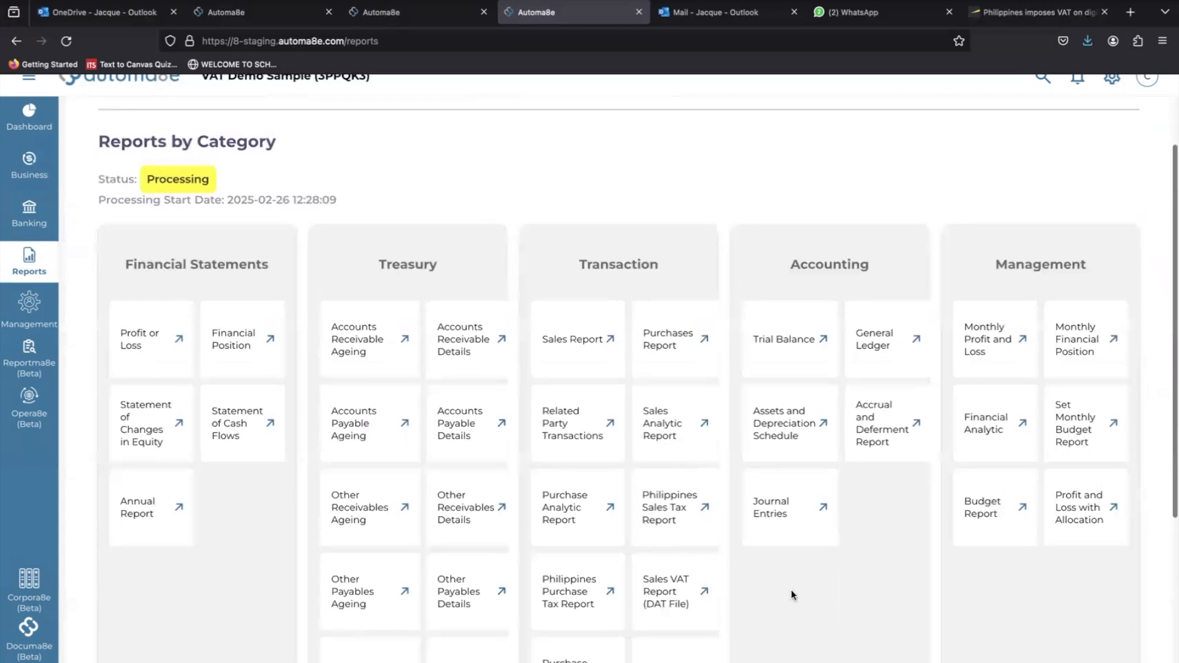
scroll(801, 598, down, 7)
scroll(801, 603, up, 3)
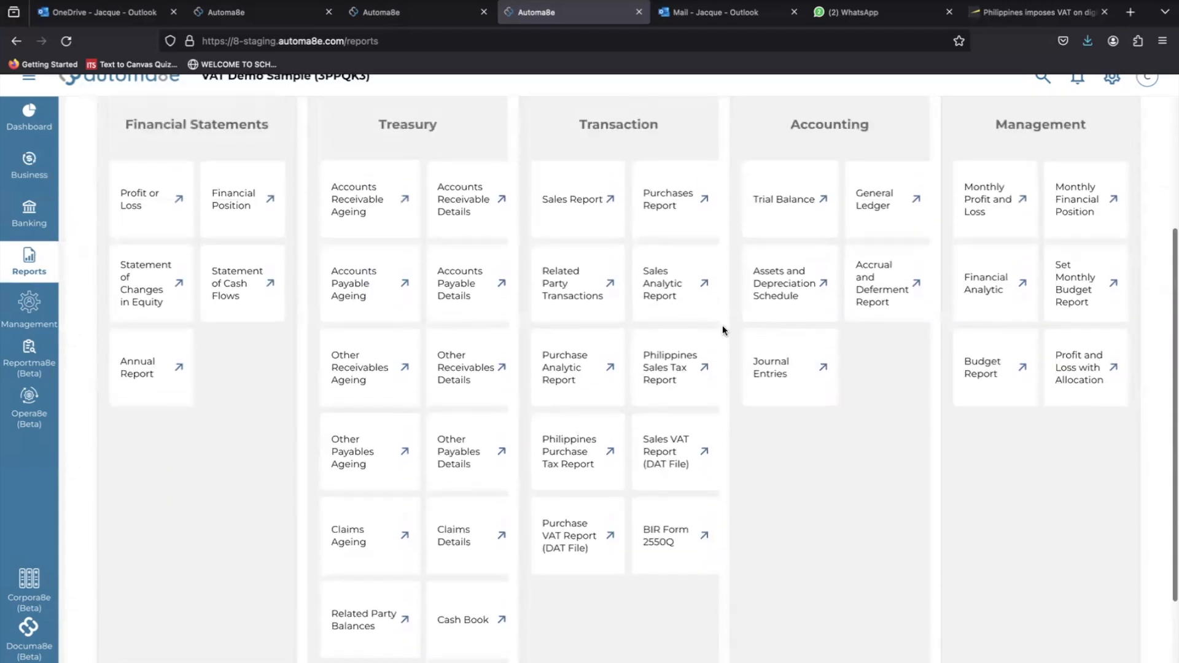
scroll(665, 116, up, 1)
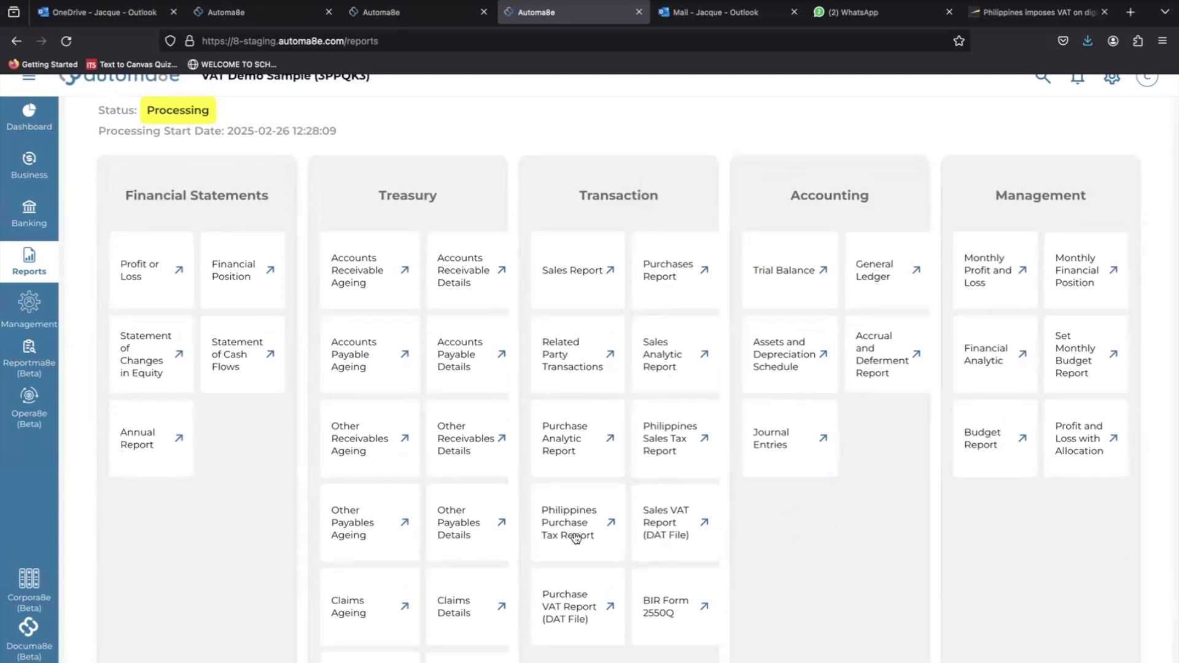
click(667, 469)
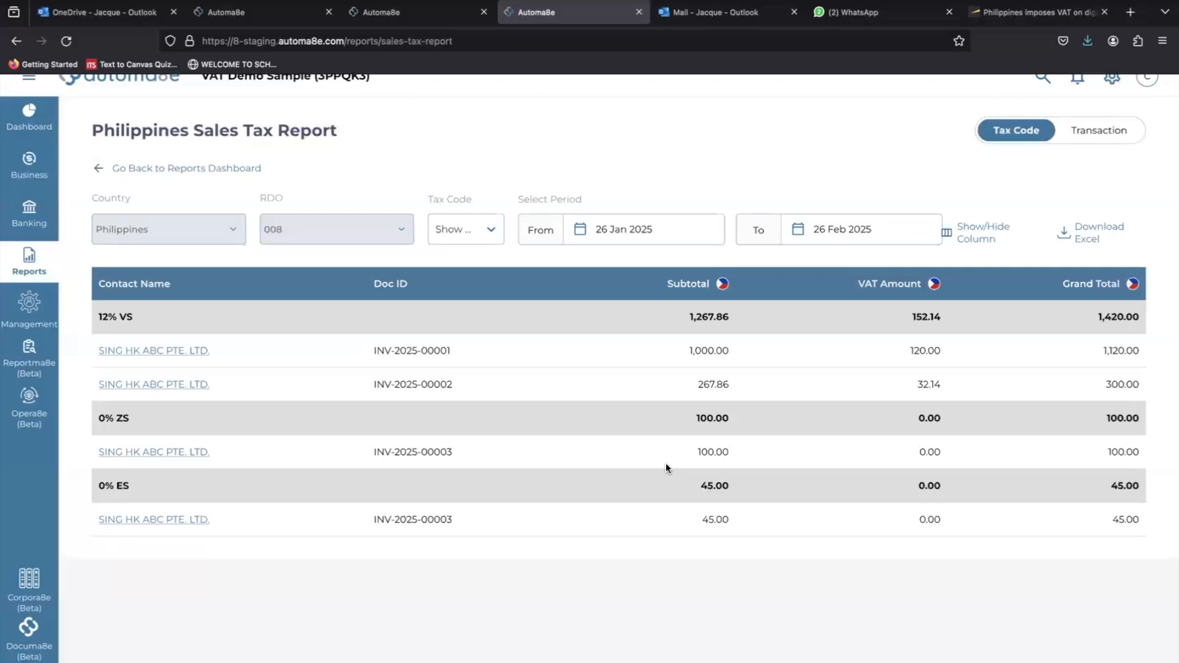
- Start the report period on 01 Feb 2025 and view it by transaction, then by tax code
click(585, 231)
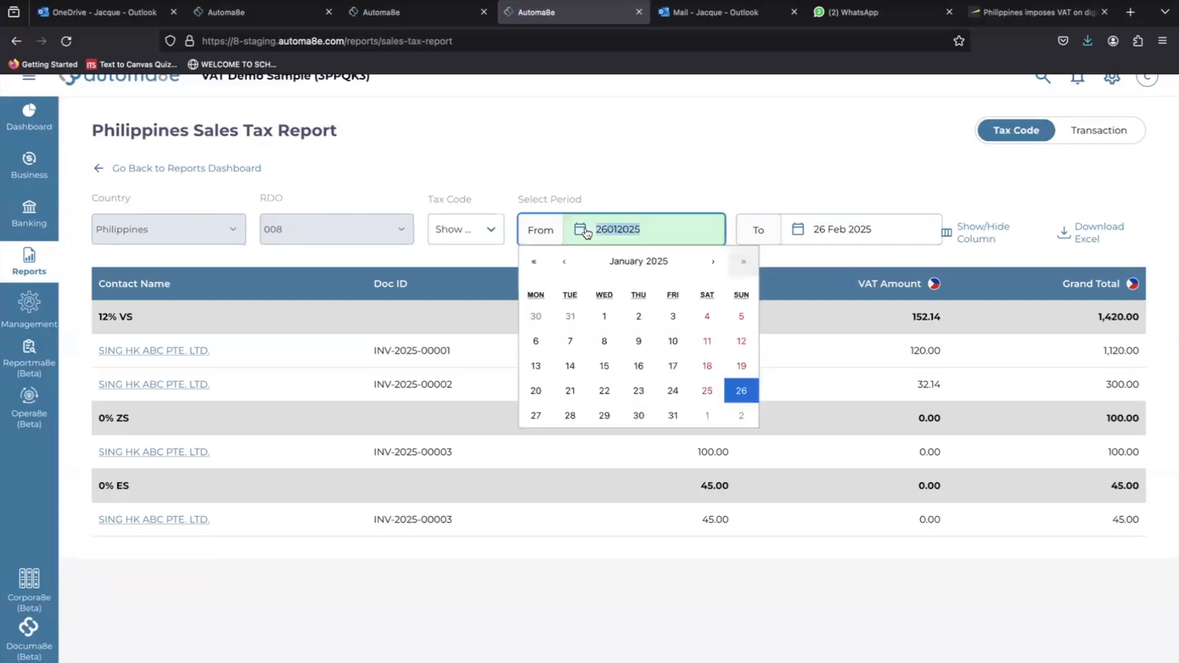
click(605, 315)
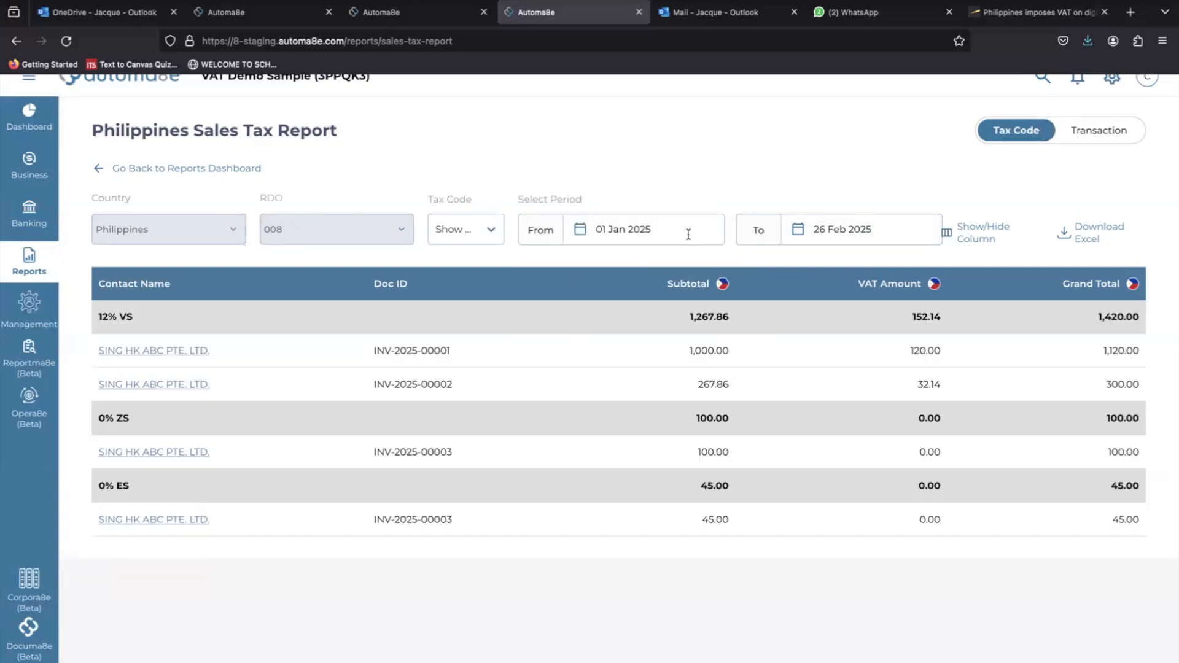
click(628, 227)
click(712, 262)
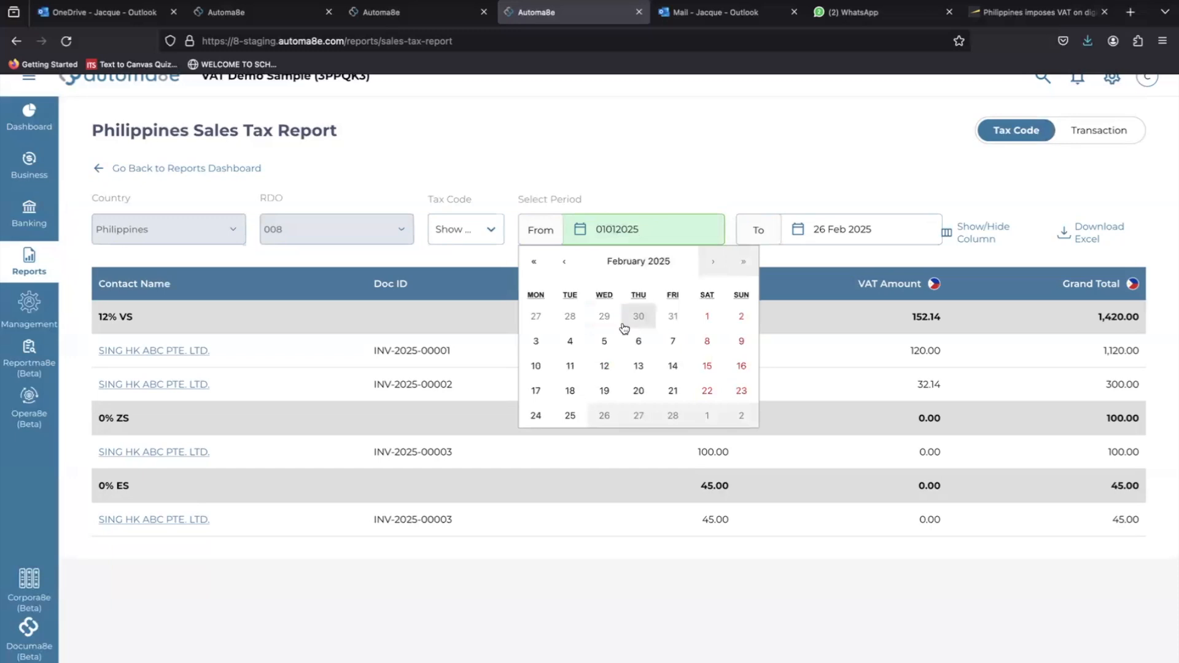
click(706, 316)
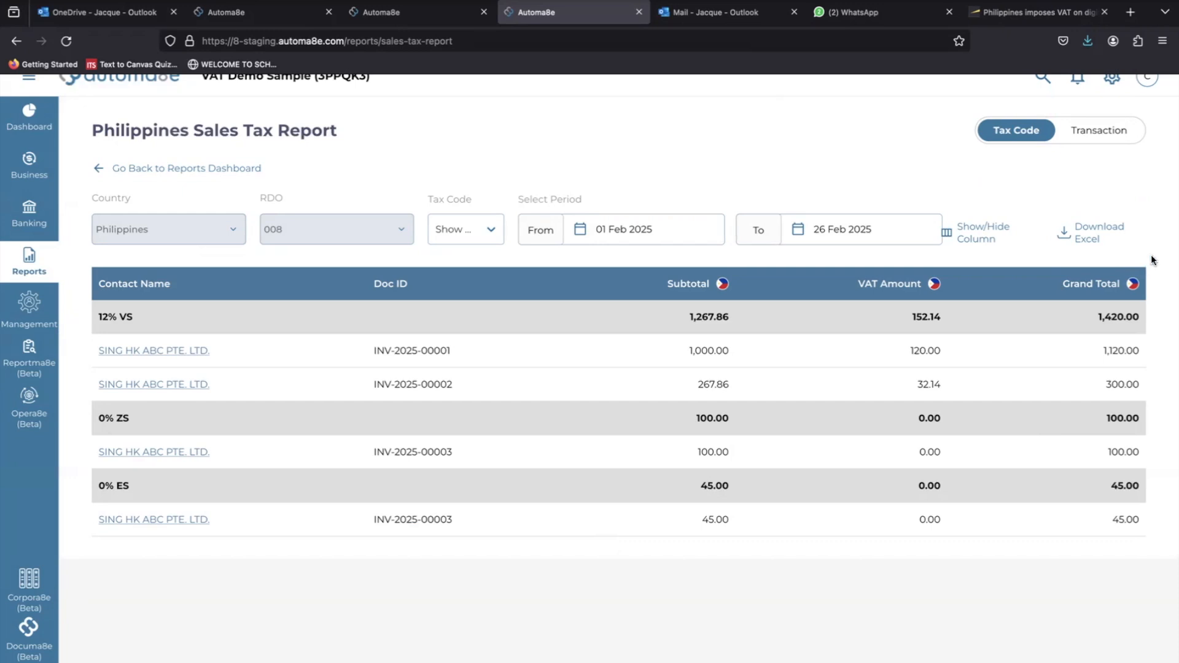
click(1113, 132)
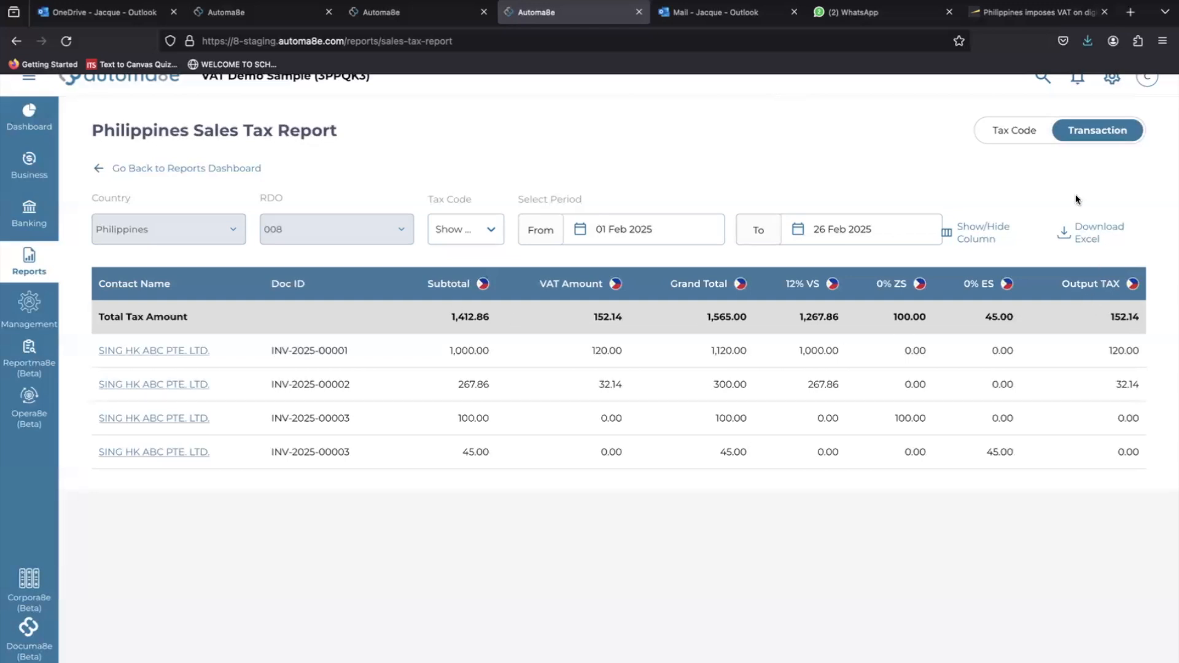
click(1007, 130)
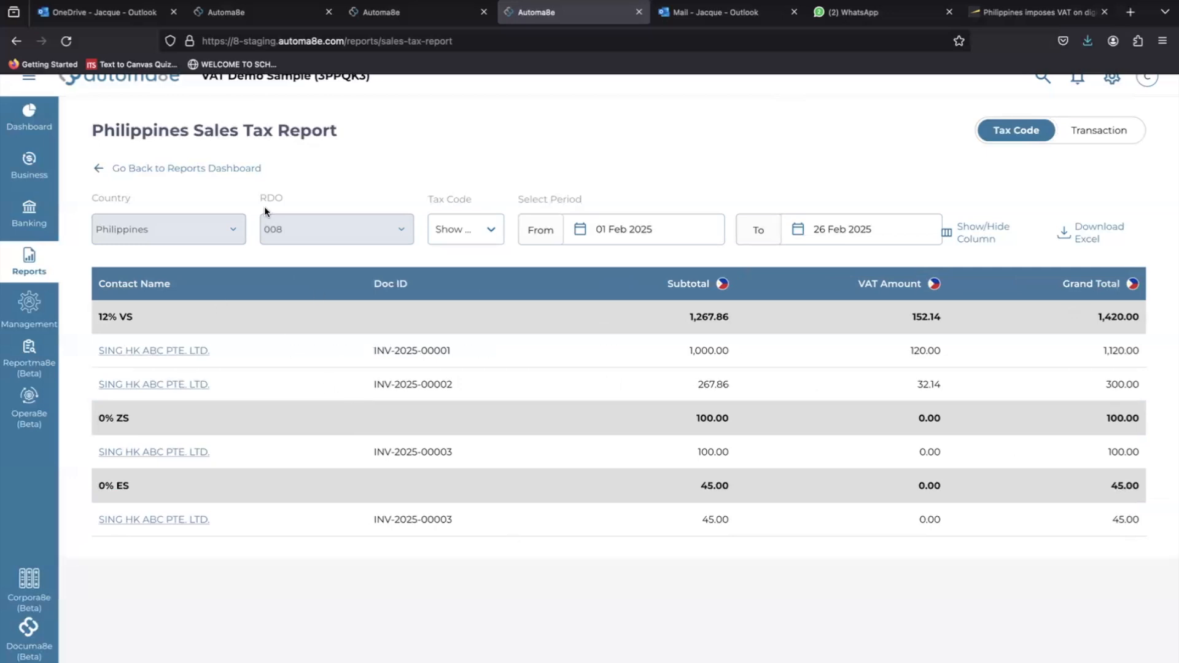
- View the Philippines Purchase Tax Report from 01 Feb 2025 by transaction, then return to Reports
click(211, 168)
scroll(707, 464, down, 5)
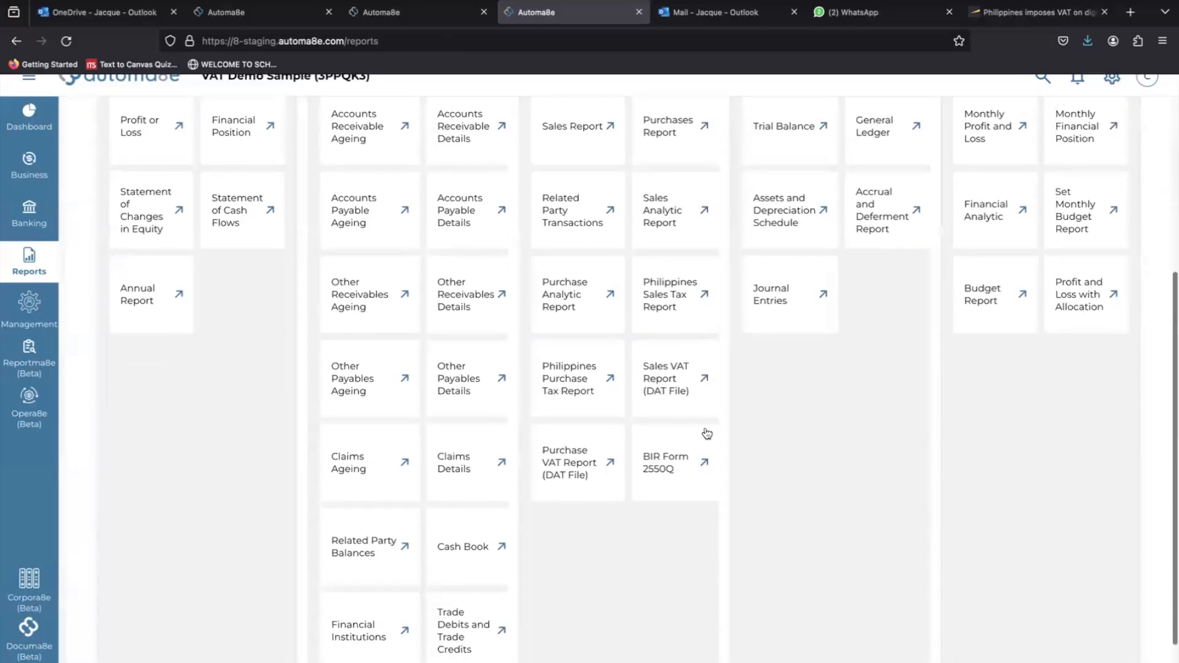
click(587, 394)
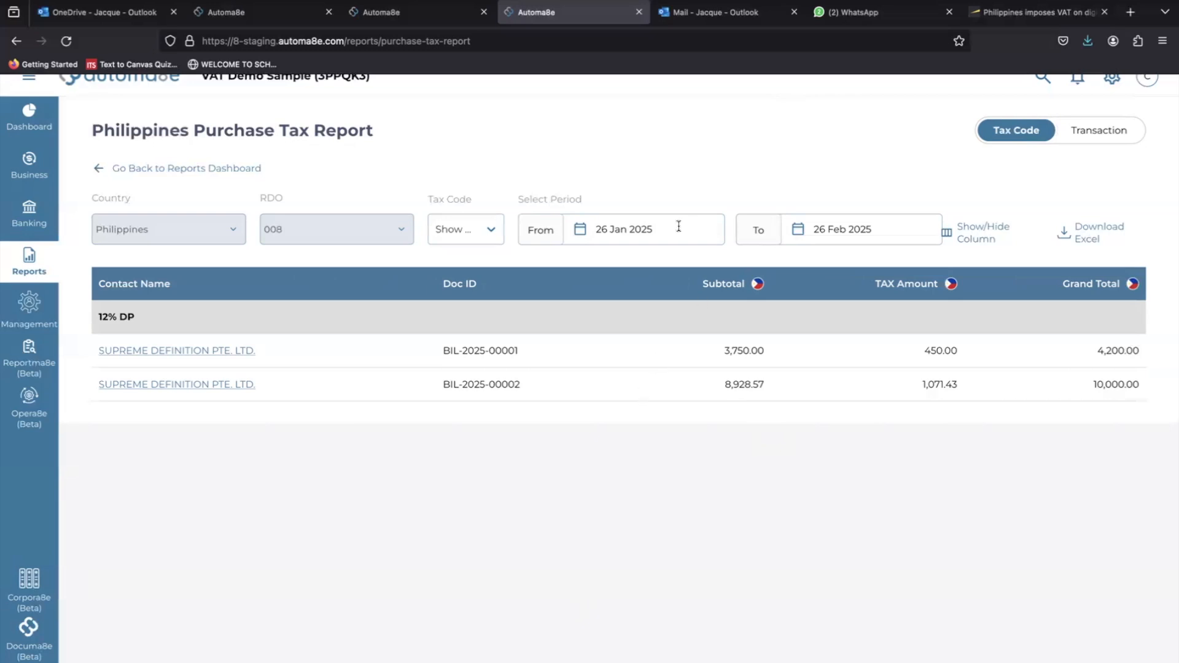
click(580, 232)
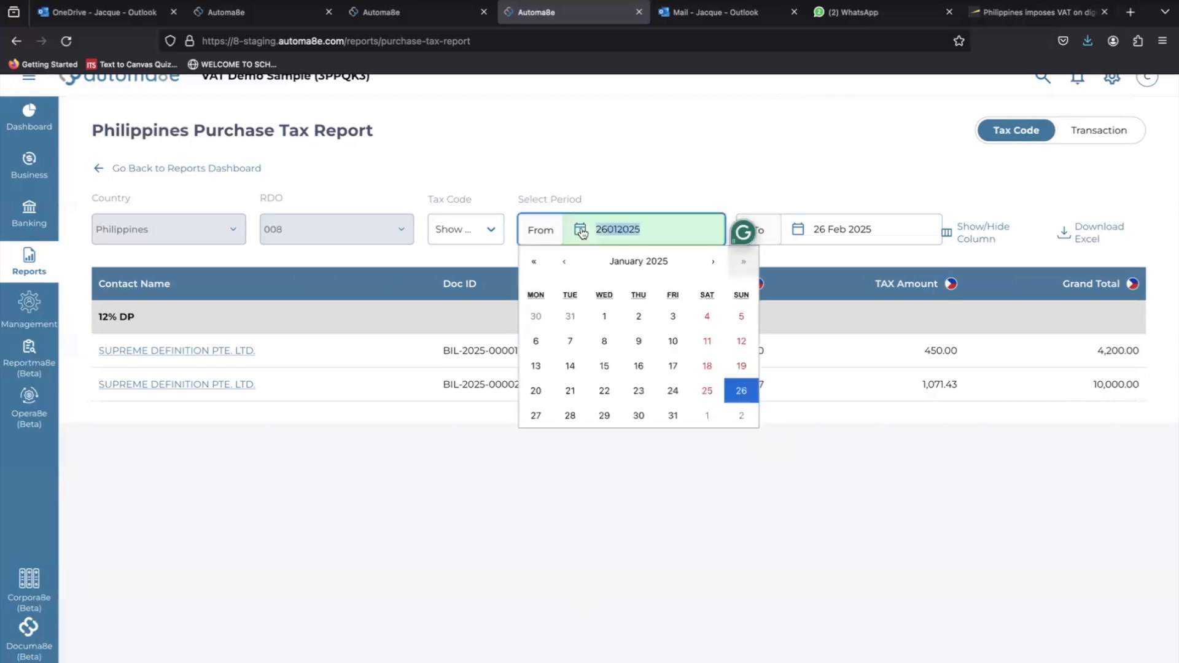
click(716, 263)
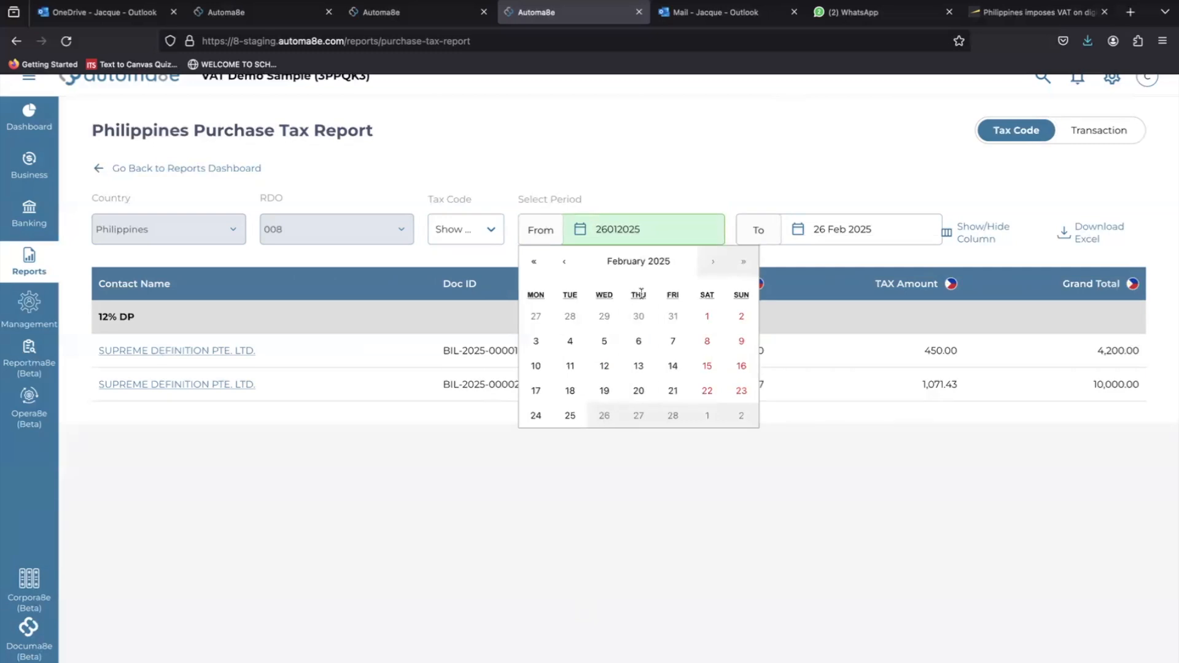
click(706, 317)
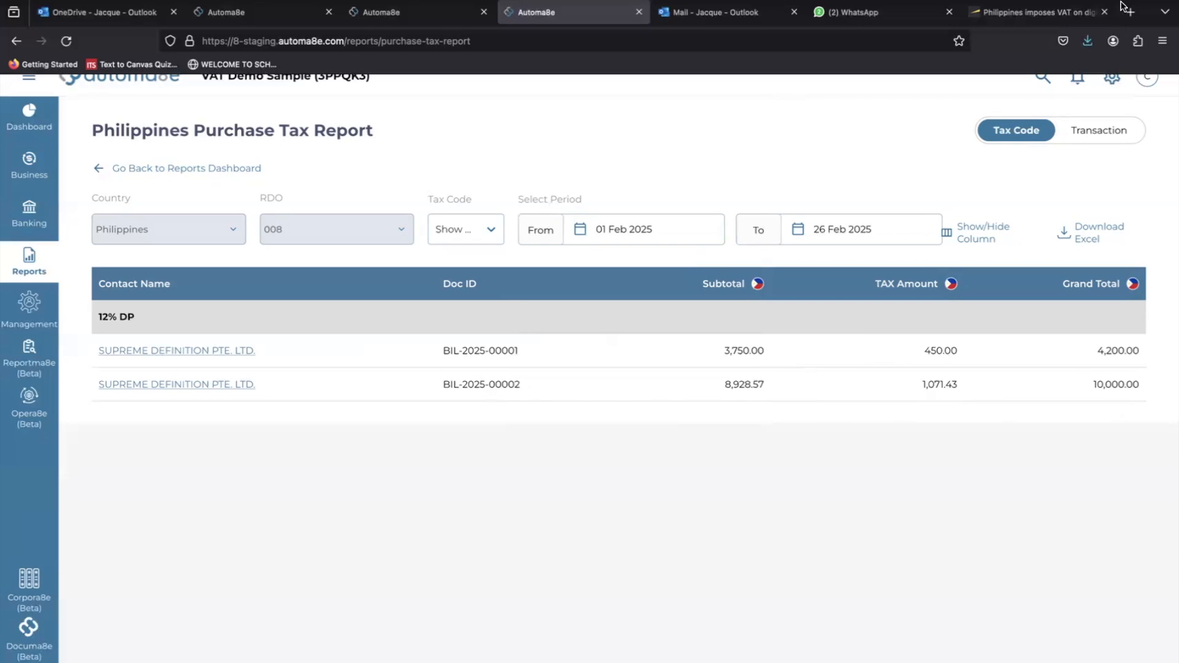
click(1097, 130)
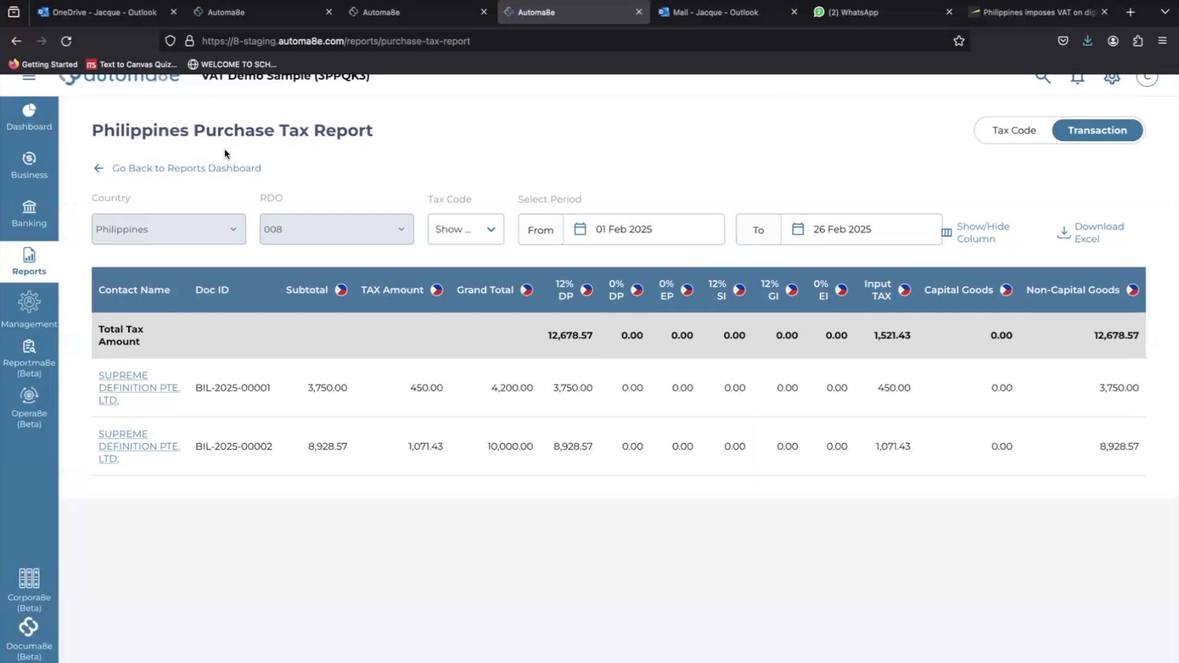
click(192, 170)
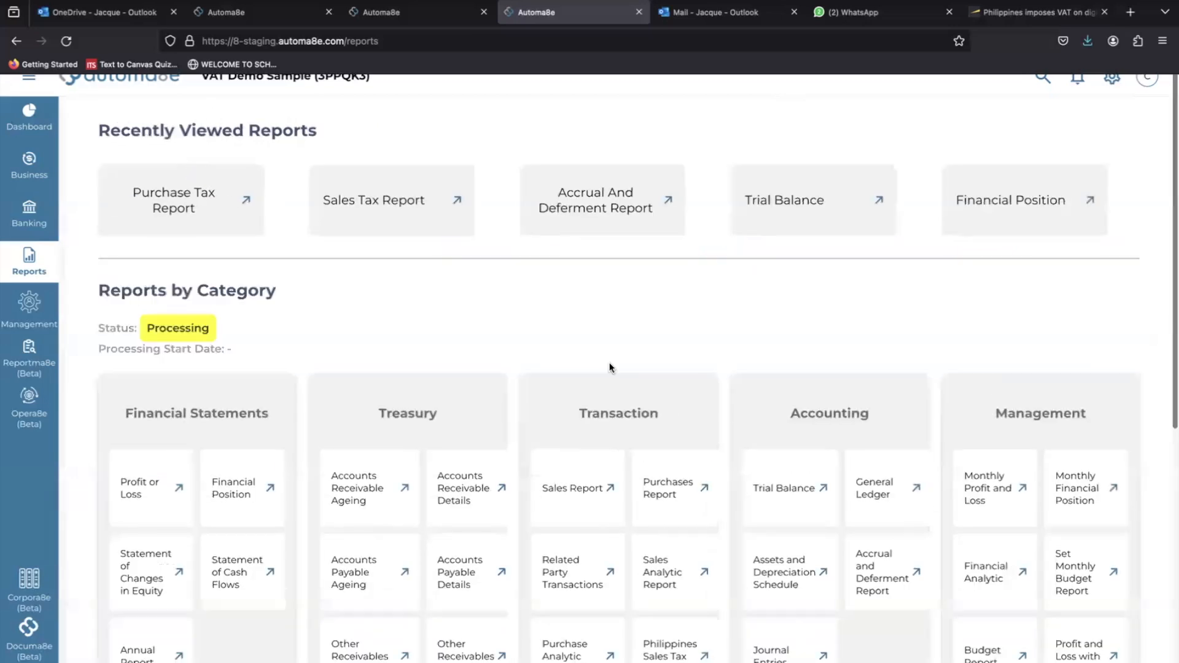
- Open the Philippines Sales VAT Report (DAT File) with its start date set to 01 Feb 2025
scroll(611, 366, down, 8)
scroll(779, 426, up, 3)
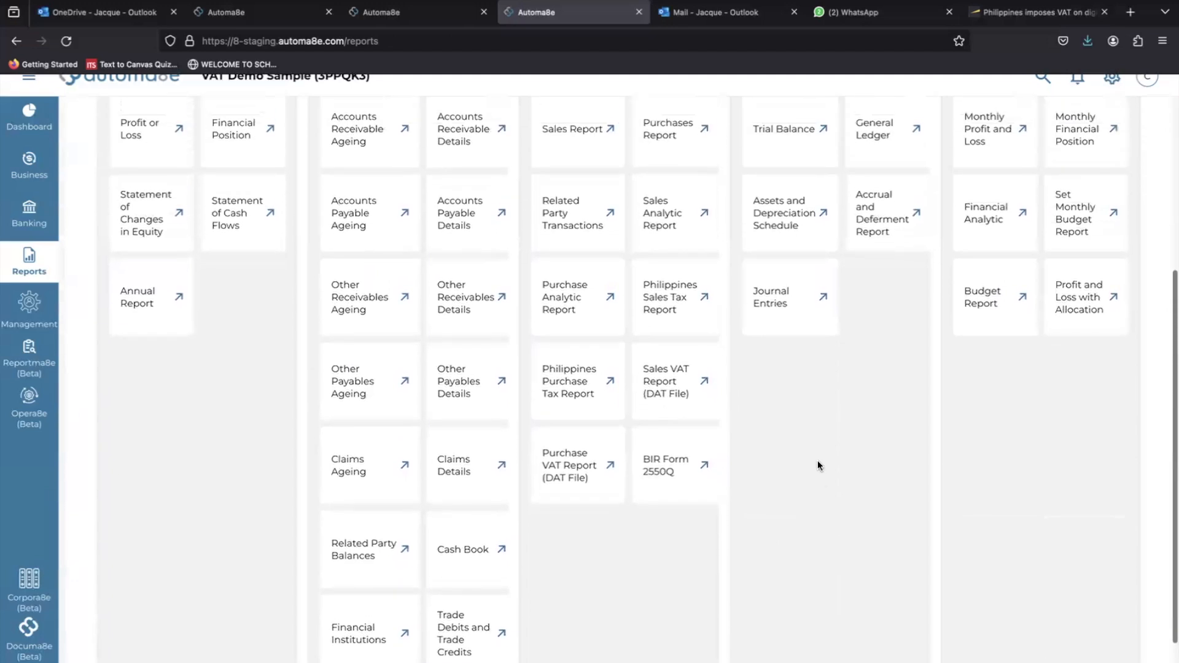
scroll(817, 464, up, 3)
scroll(817, 465, down, 1)
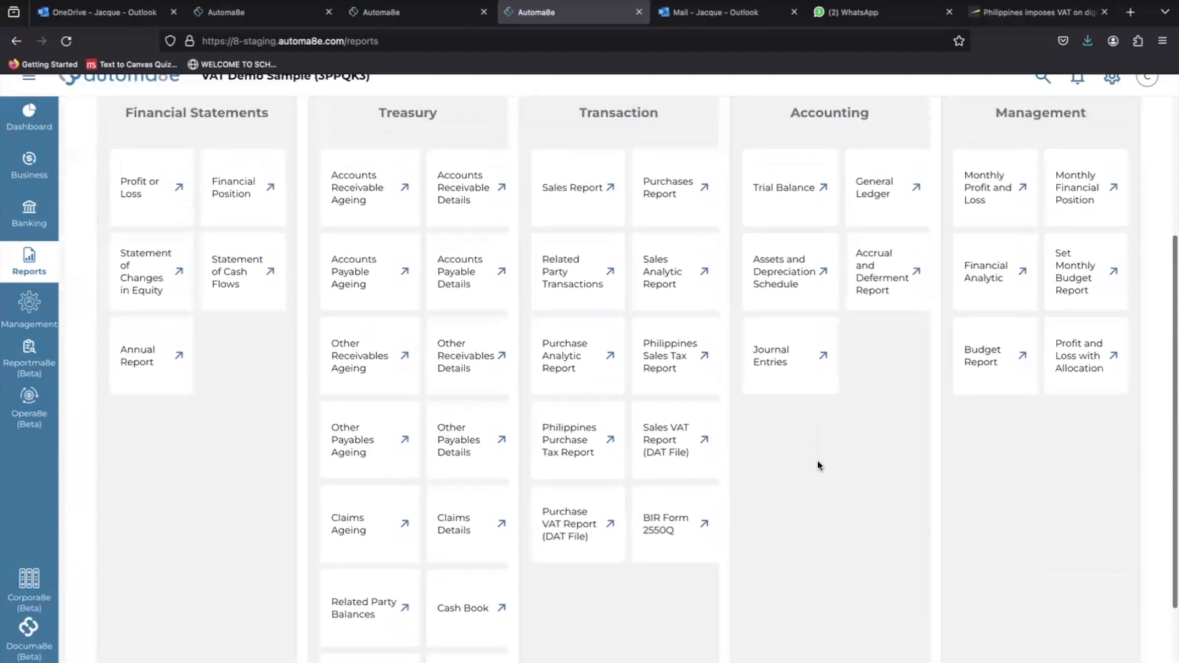
scroll(818, 464, down, 1)
scroll(818, 465, down, 2)
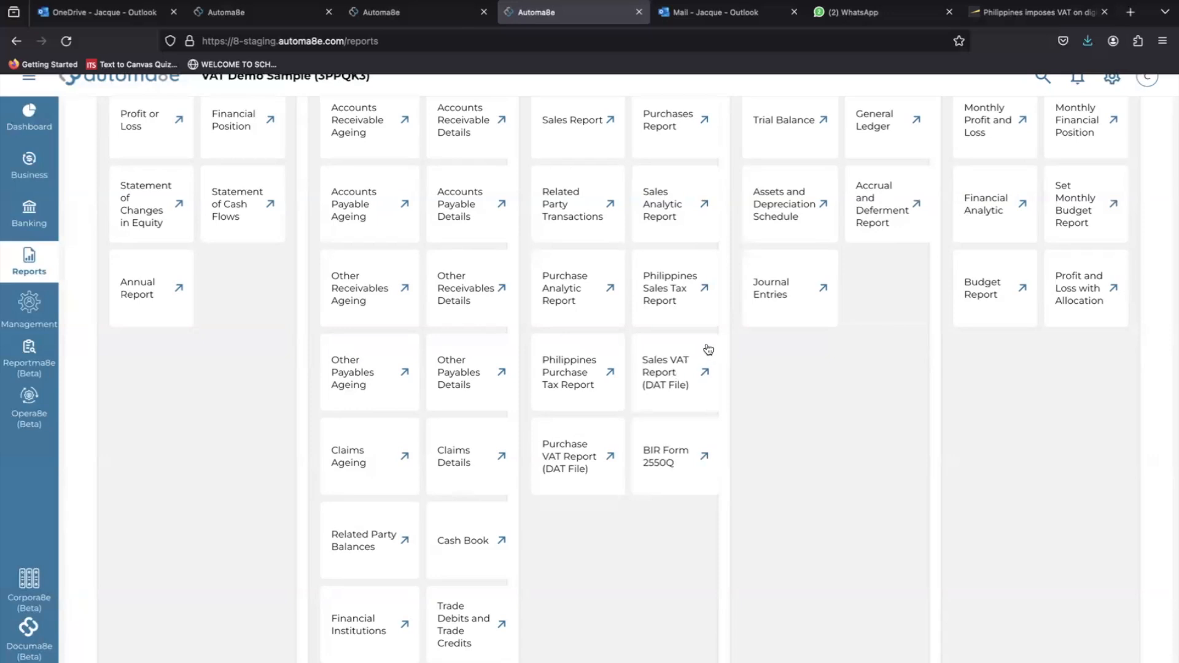
click(672, 387)
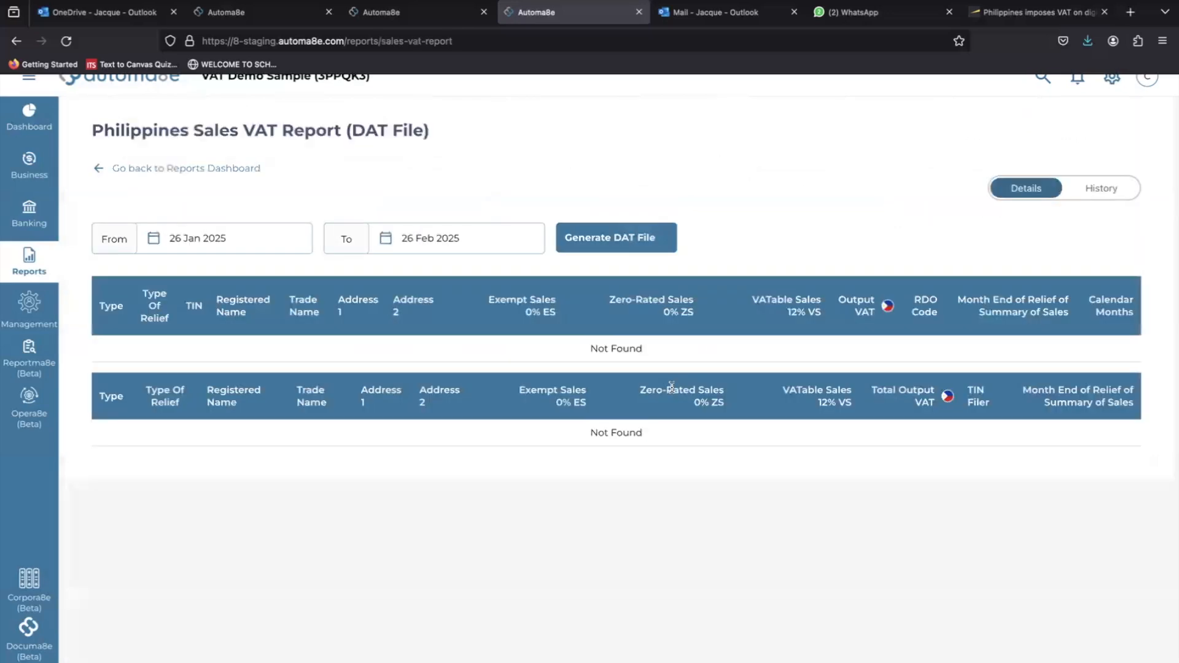
click(152, 248)
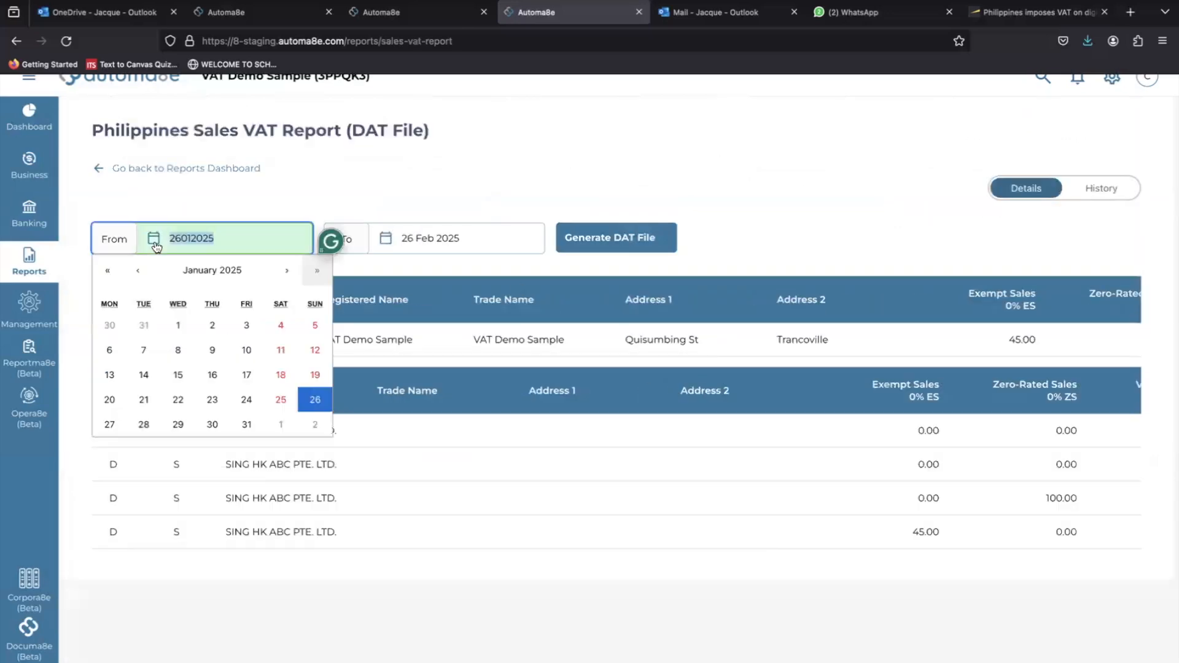
click(287, 269)
click(281, 325)
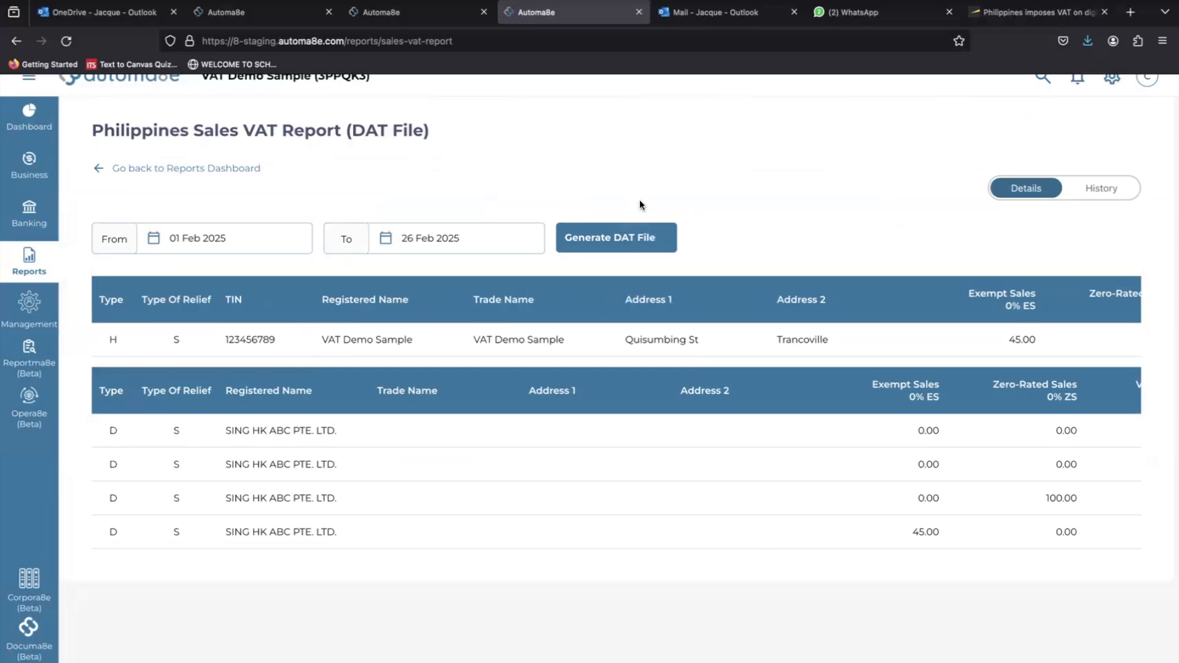
- Generate the 01–26 Feb 2025 Sales VAT DAT file and find it in the History list
click(619, 240)
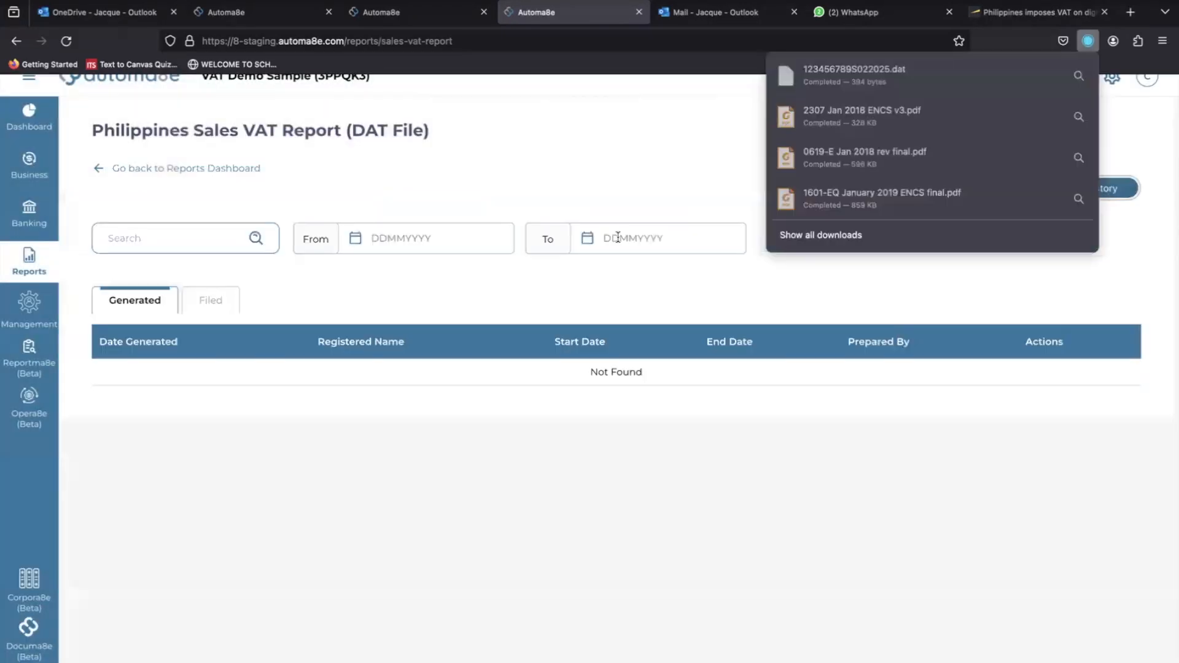
click(679, 134)
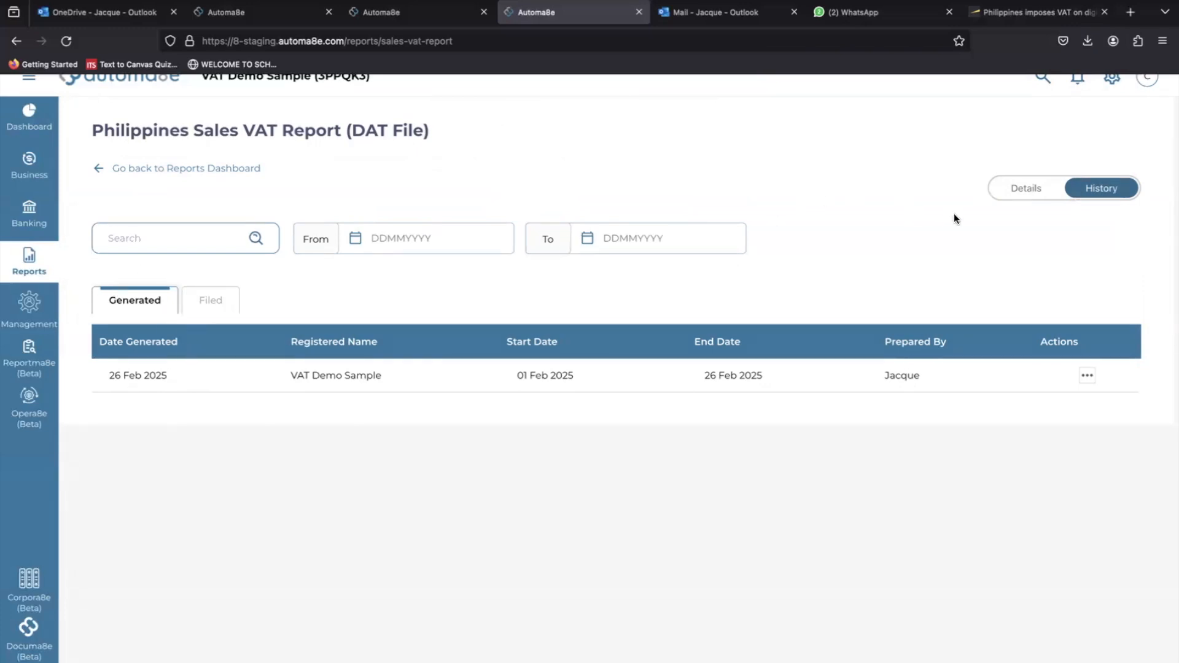
click(1021, 193)
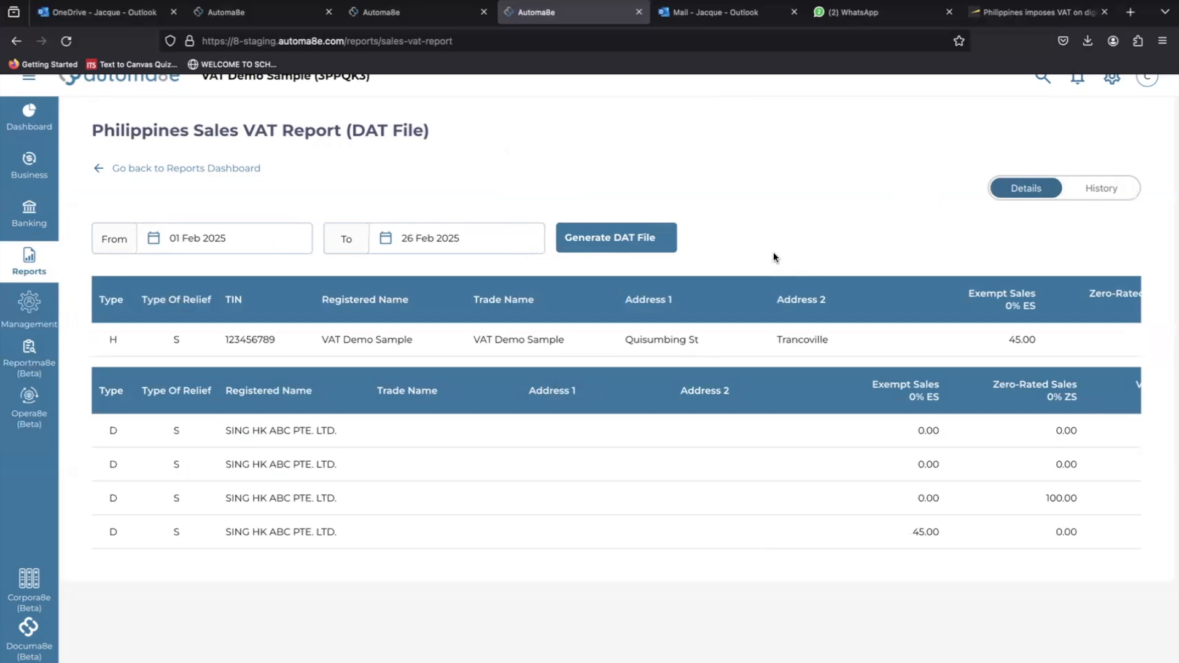
click(1109, 190)
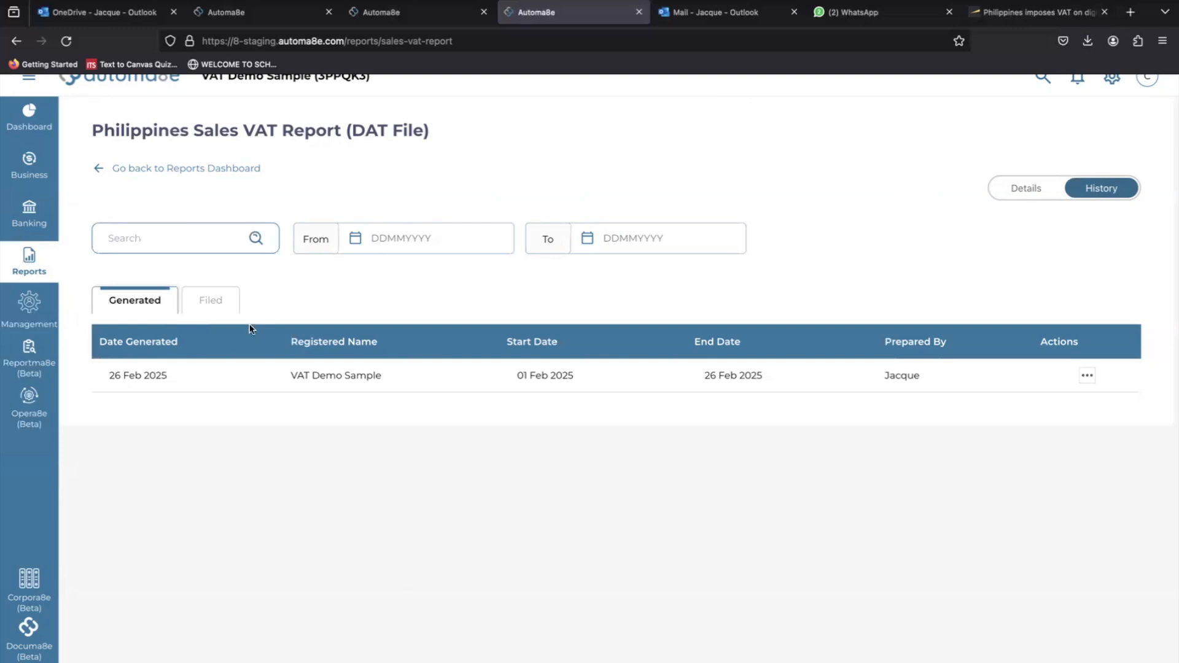
click(1086, 375)
scroll(1088, 344, down, 1)
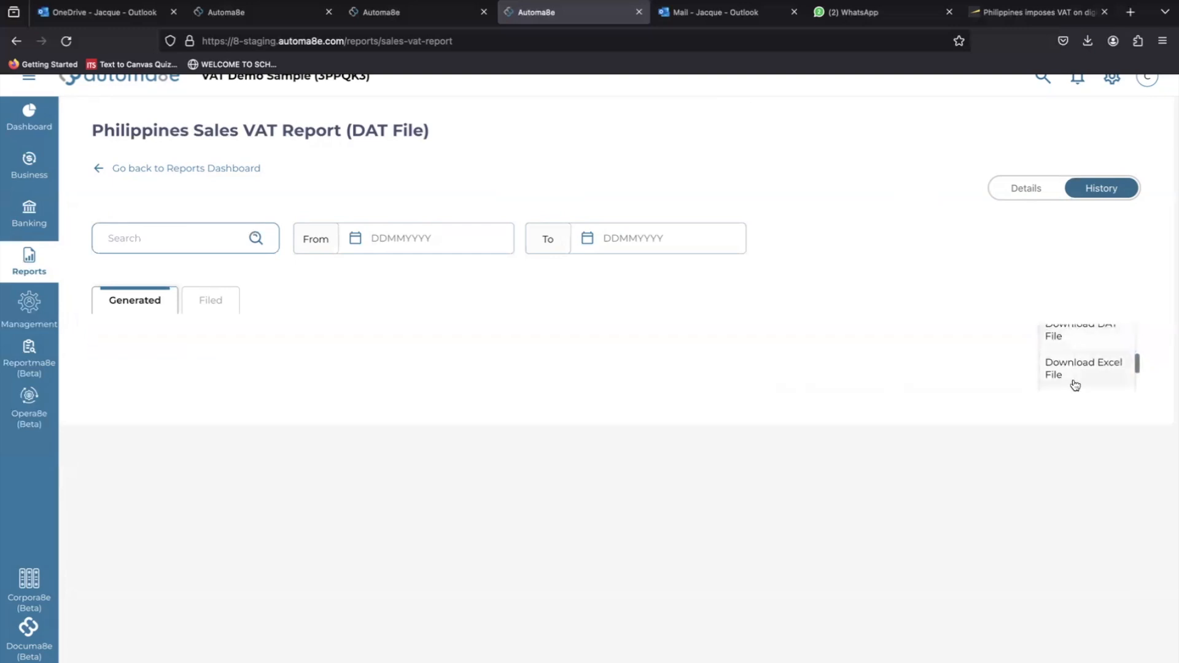
scroll(1074, 383, down, 2)
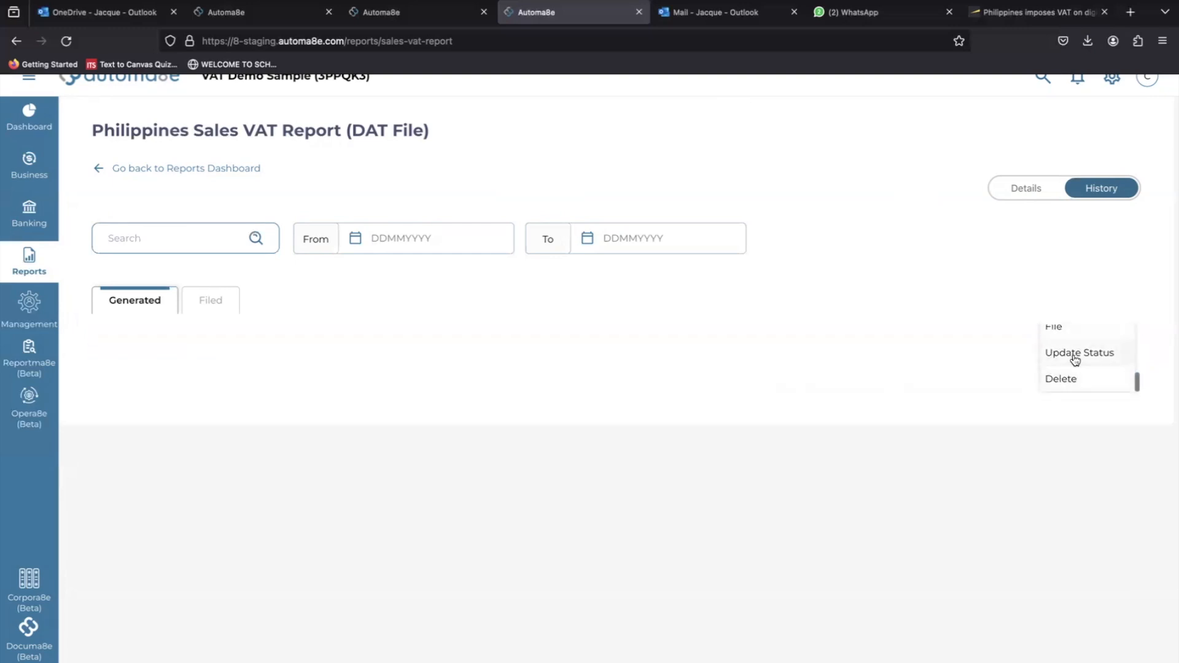
- Choose who filed the report and attach the 25 Feb 9.58 PM screenshot as support
click(1091, 355)
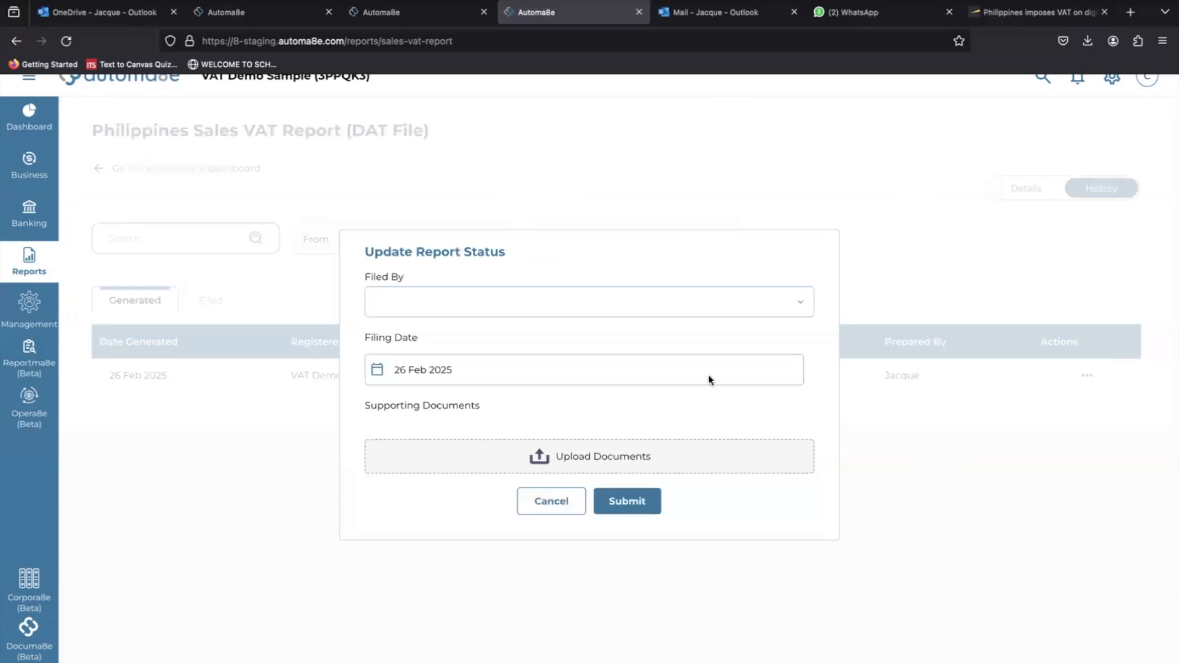
click(563, 292)
click(508, 322)
click(639, 463)
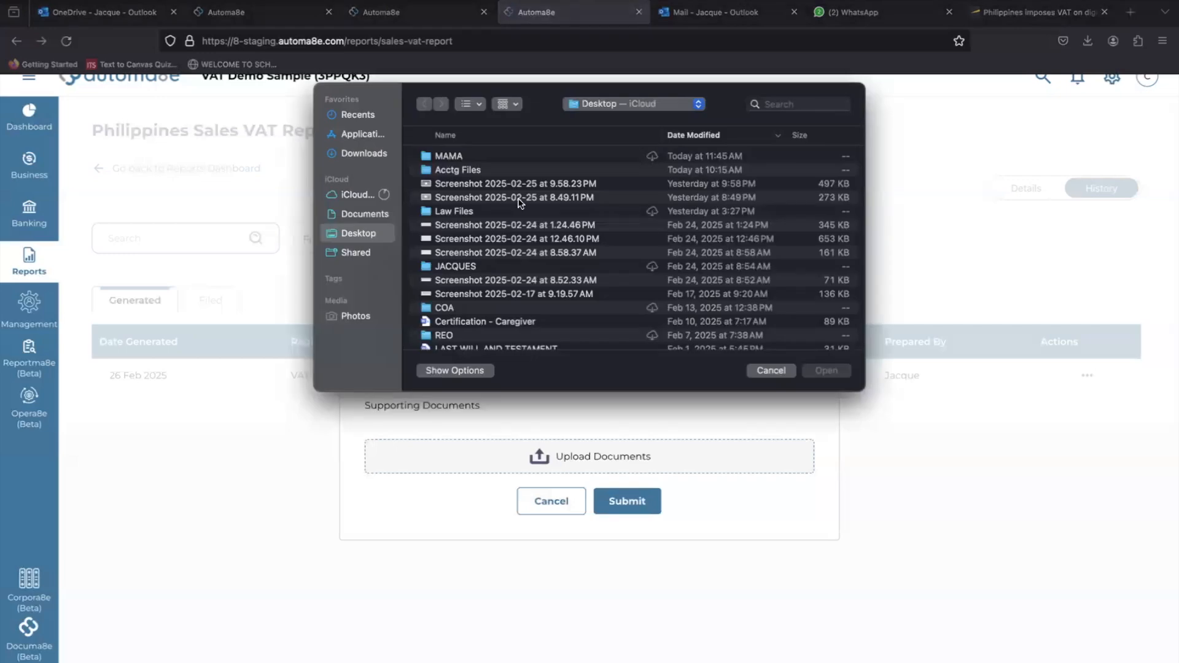
click(473, 183)
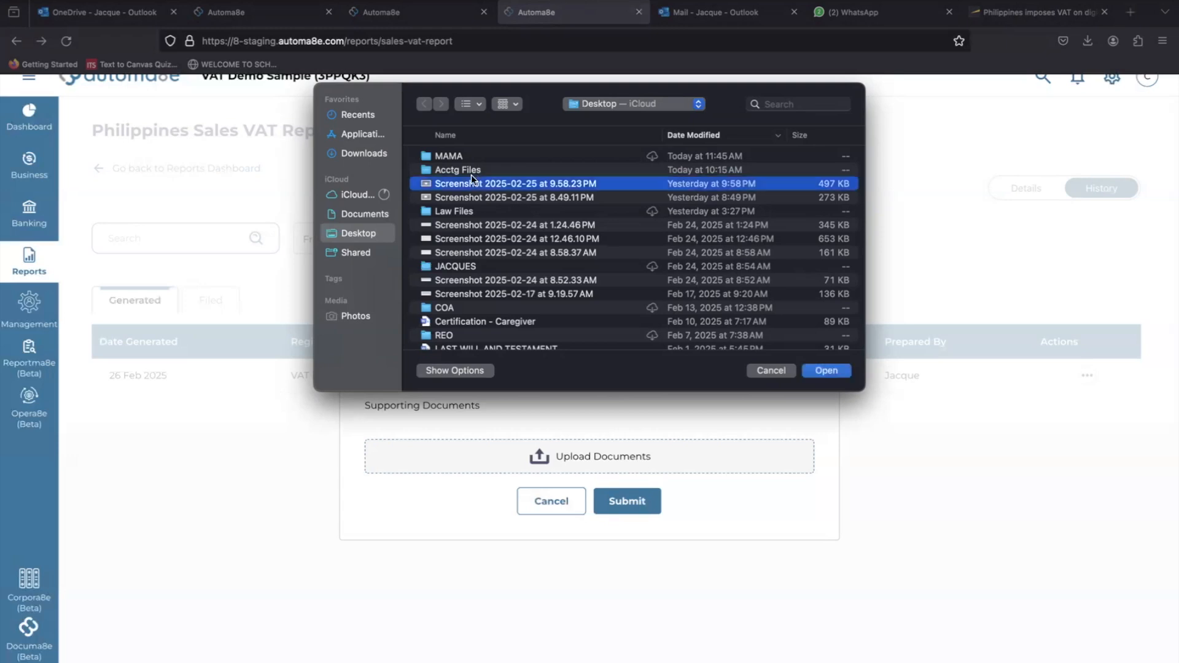
double_click(472, 179)
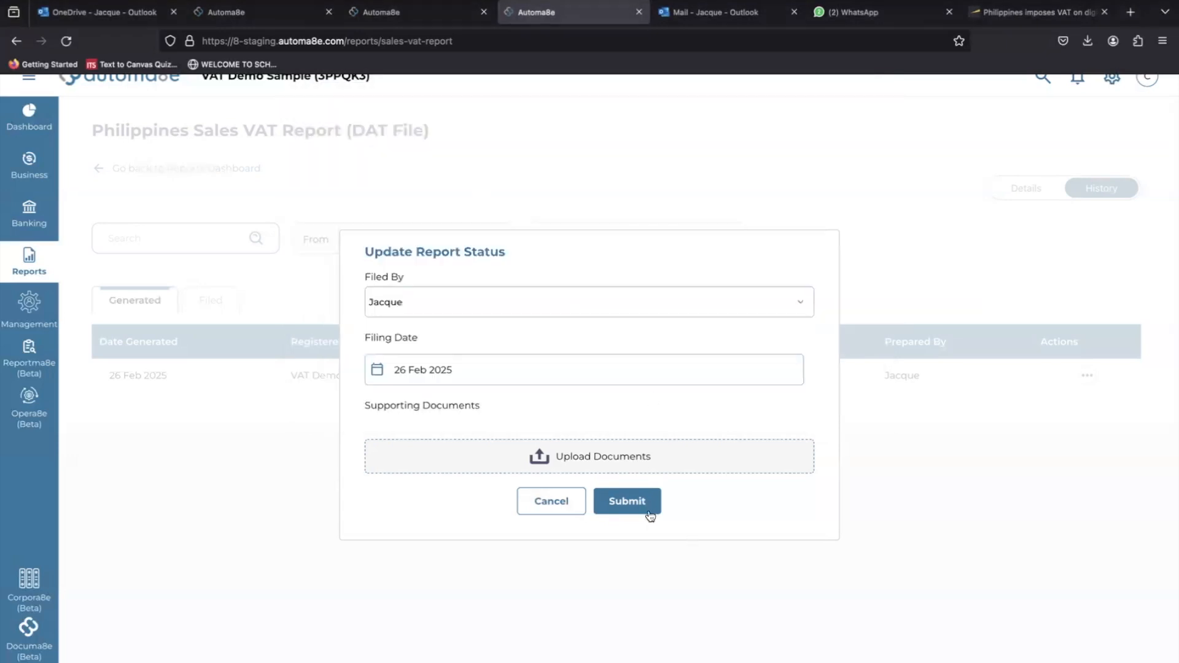
click(610, 465)
click(771, 370)
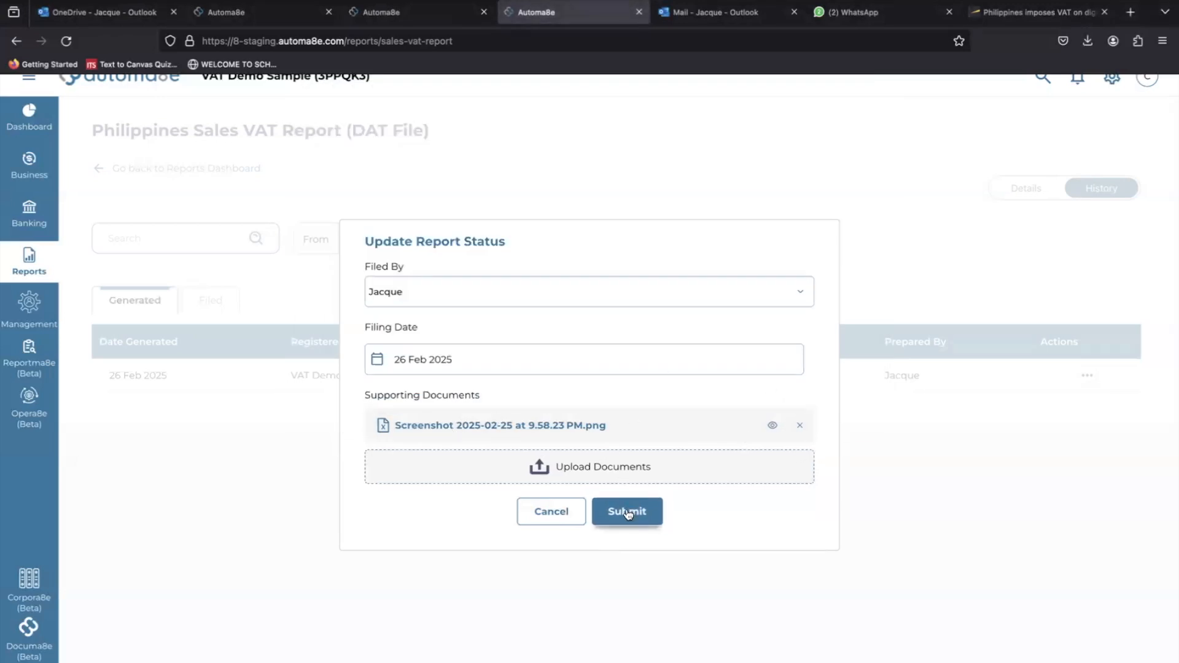
- Submit the filing status and confirm the report now appears under Filed
click(627, 512)
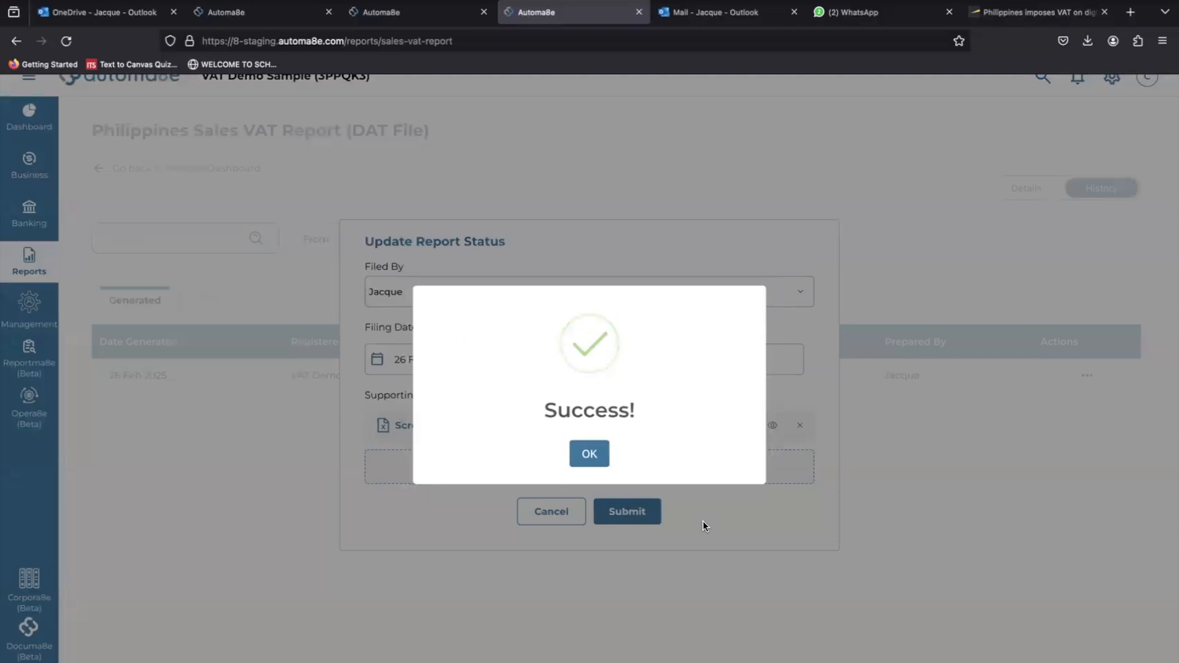
click(589, 453)
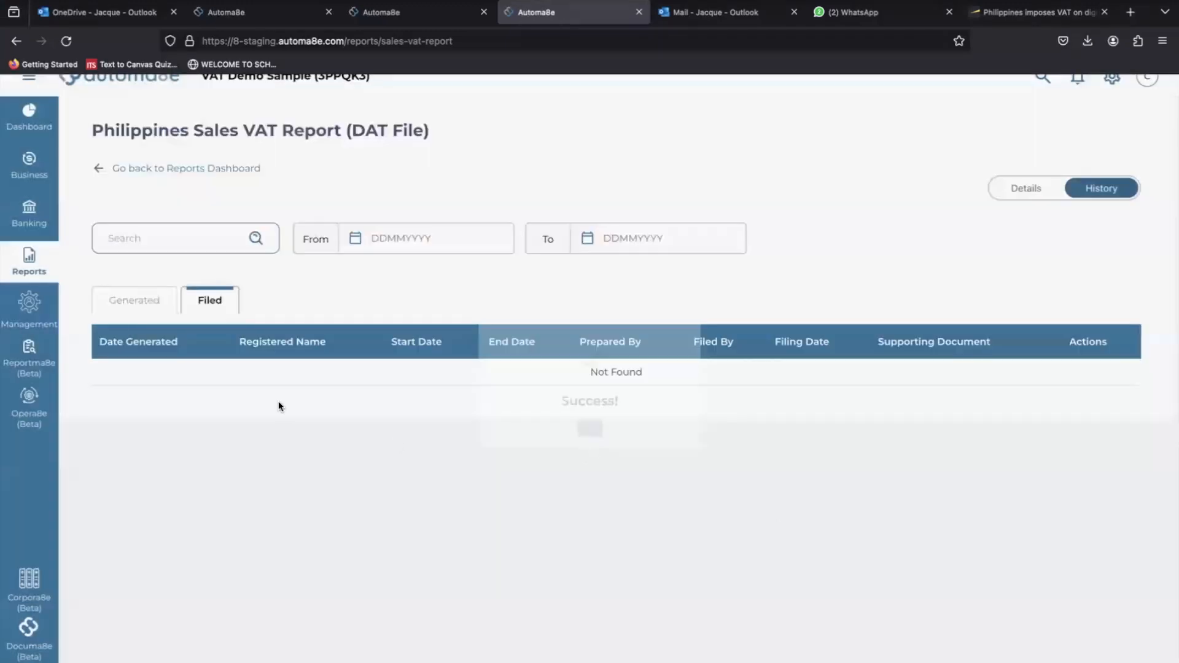
click(157, 307)
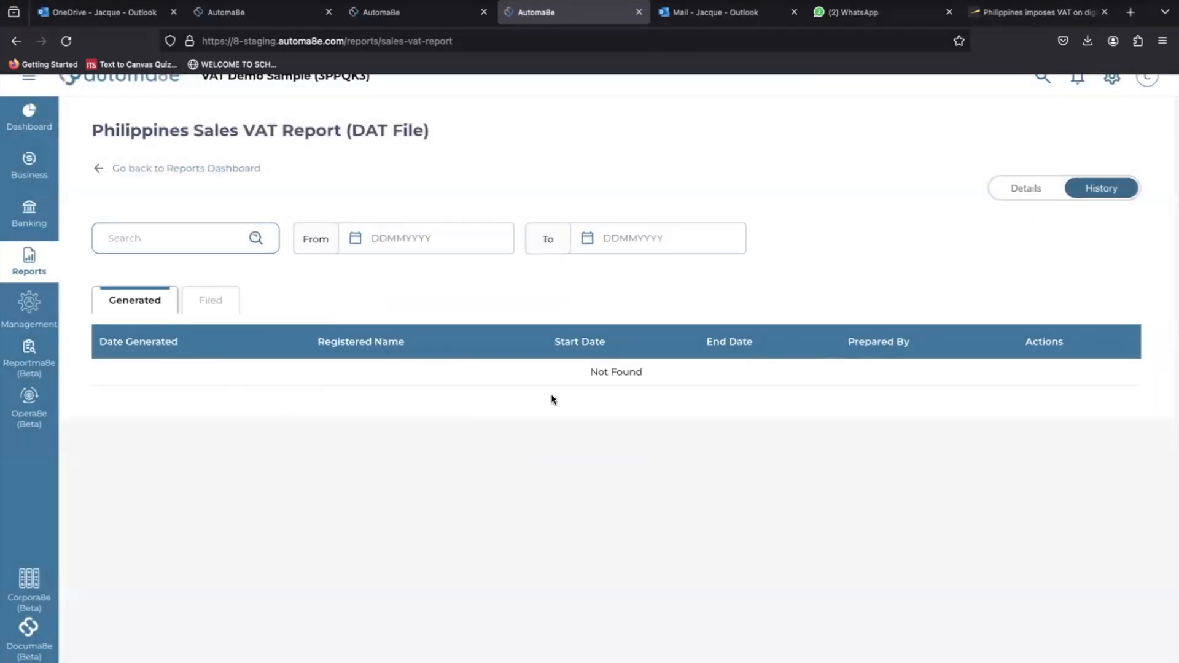
click(188, 306)
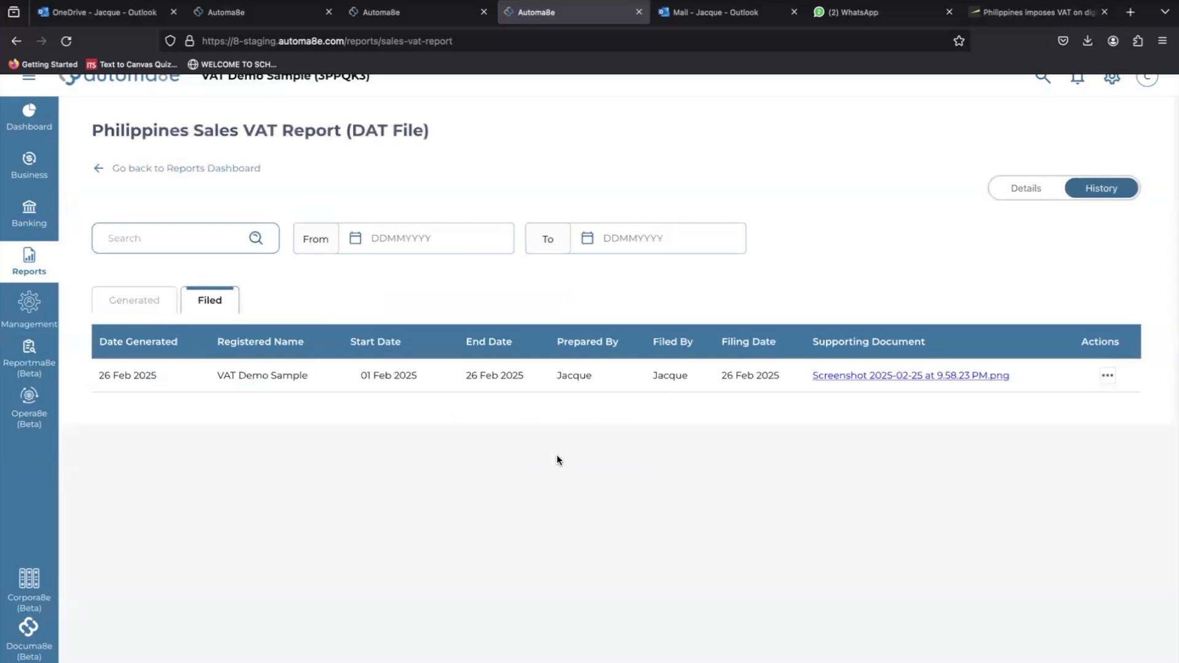
- Generate the Purchase VAT DAT file with the period starting 01 Feb 2025
click(184, 170)
scroll(649, 480, down, 1)
scroll(648, 480, down, 5)
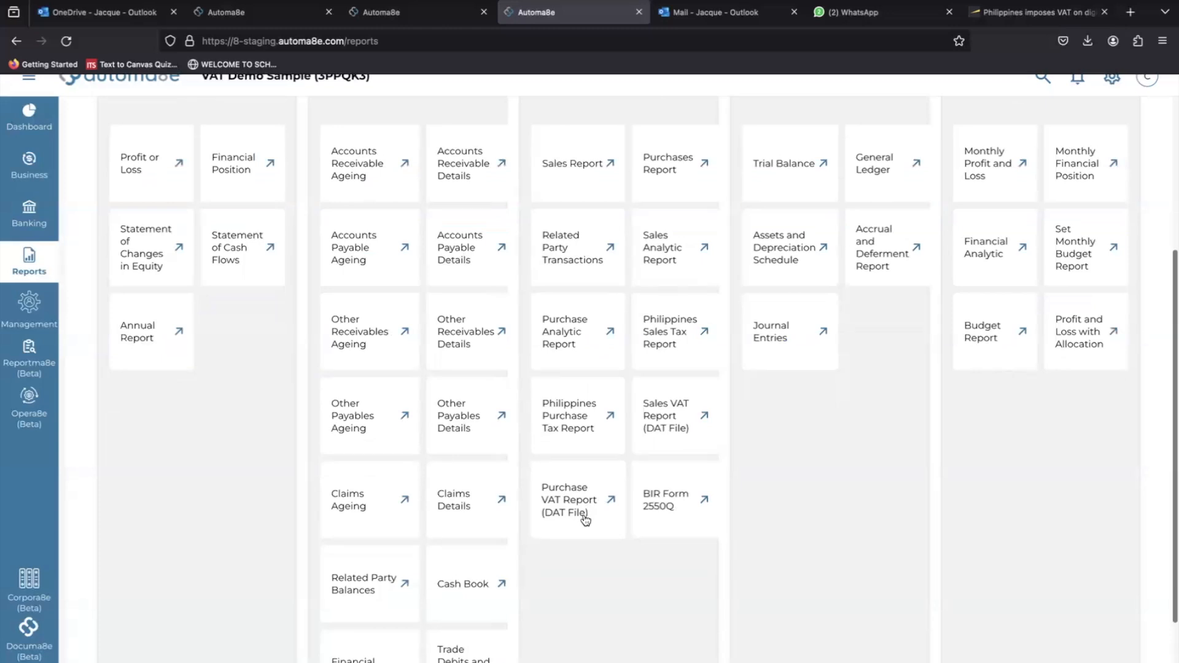
click(585, 519)
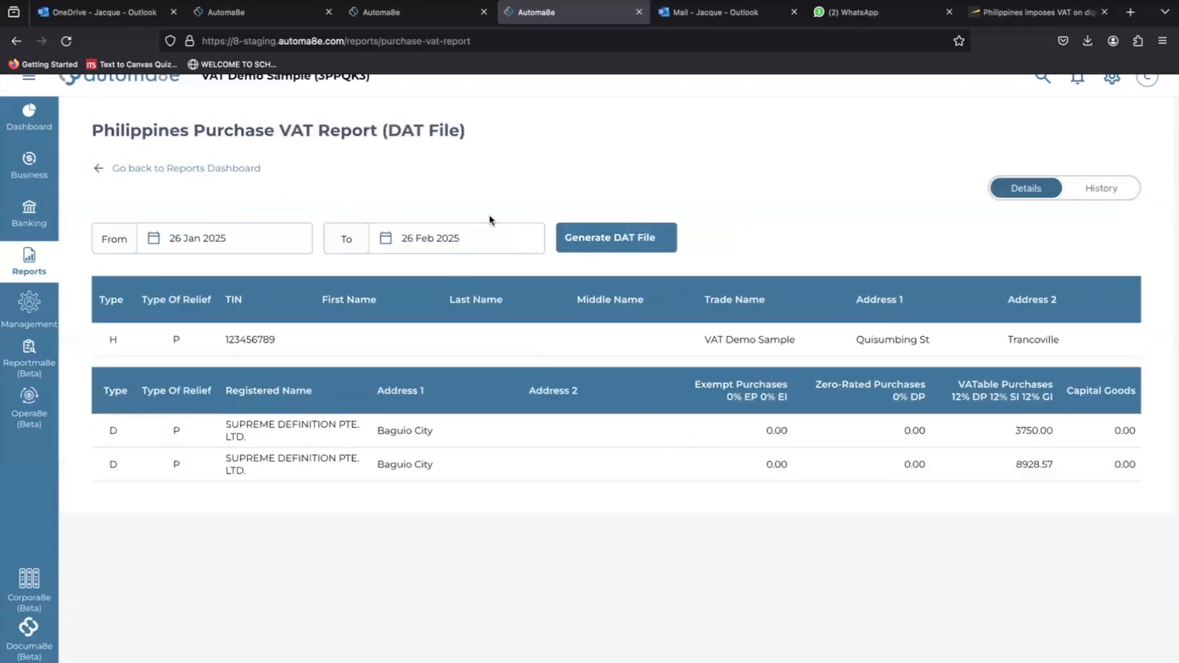
click(152, 242)
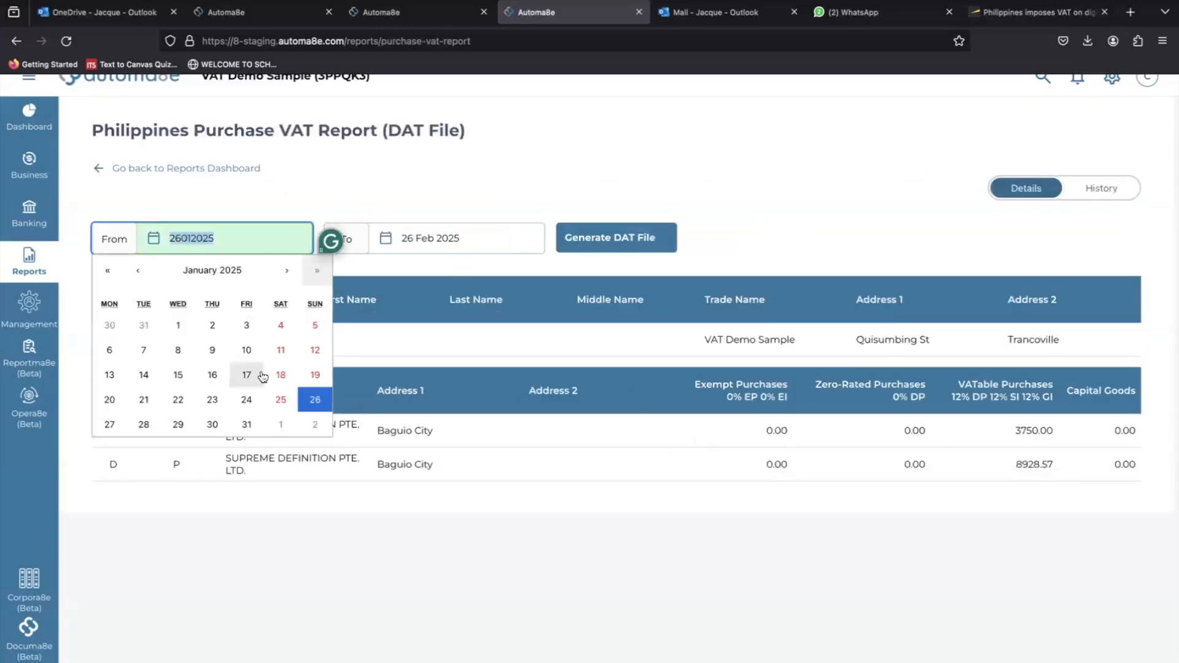
click(178, 324)
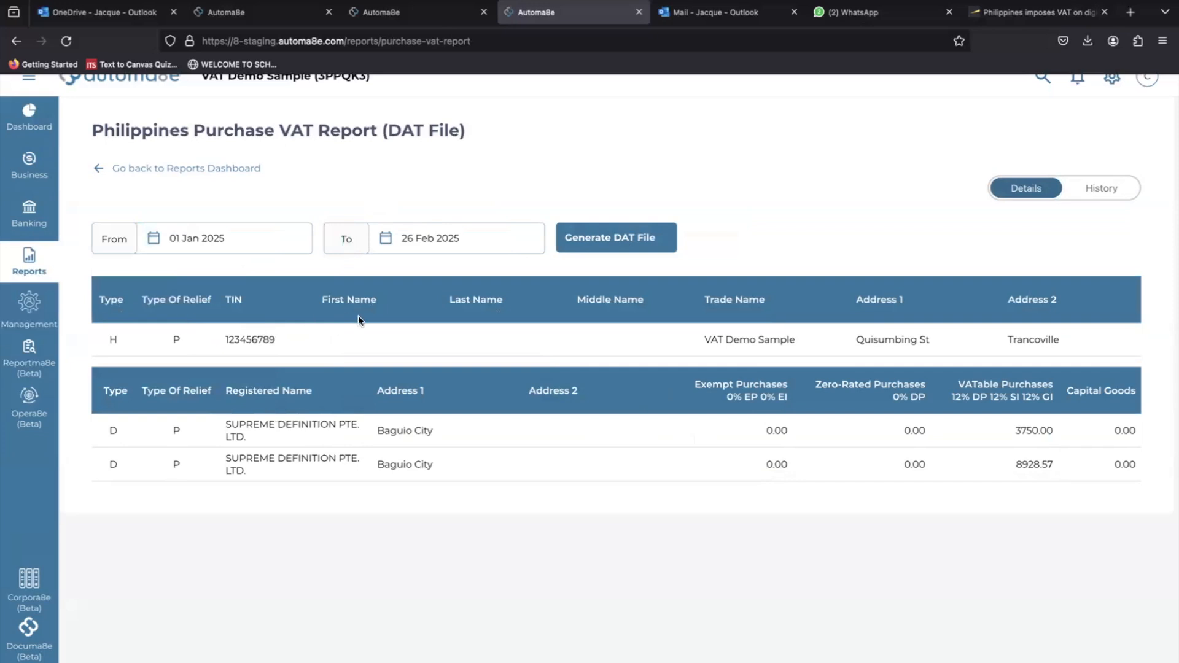
click(182, 240)
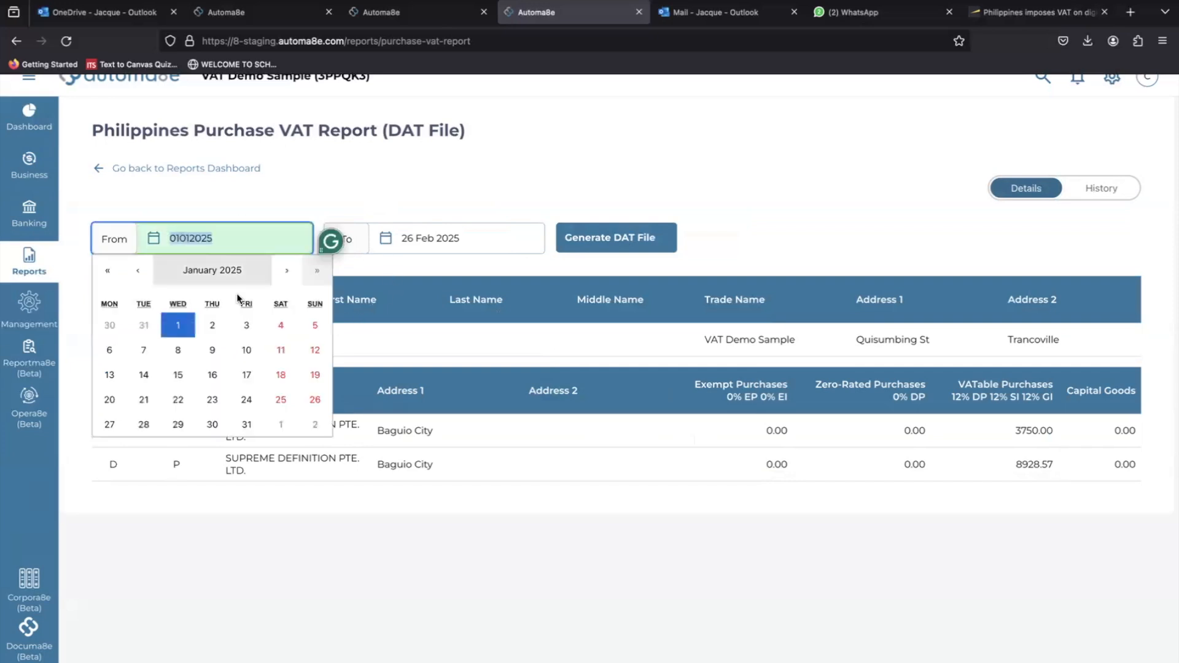
click(286, 270)
click(280, 325)
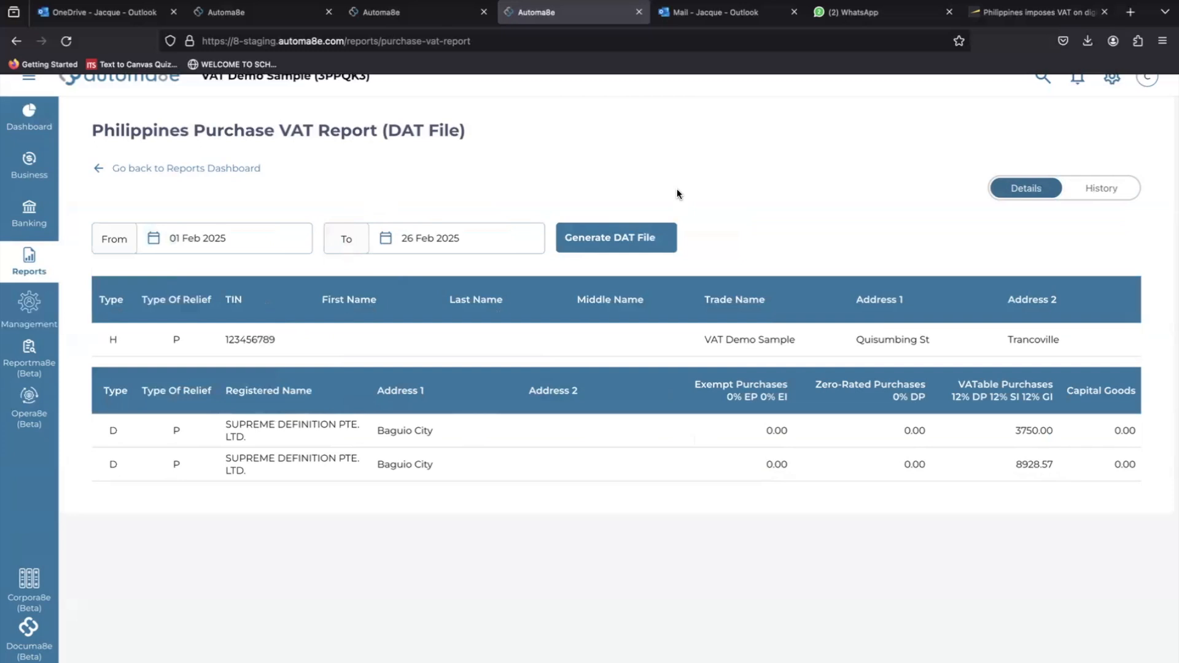
click(627, 248)
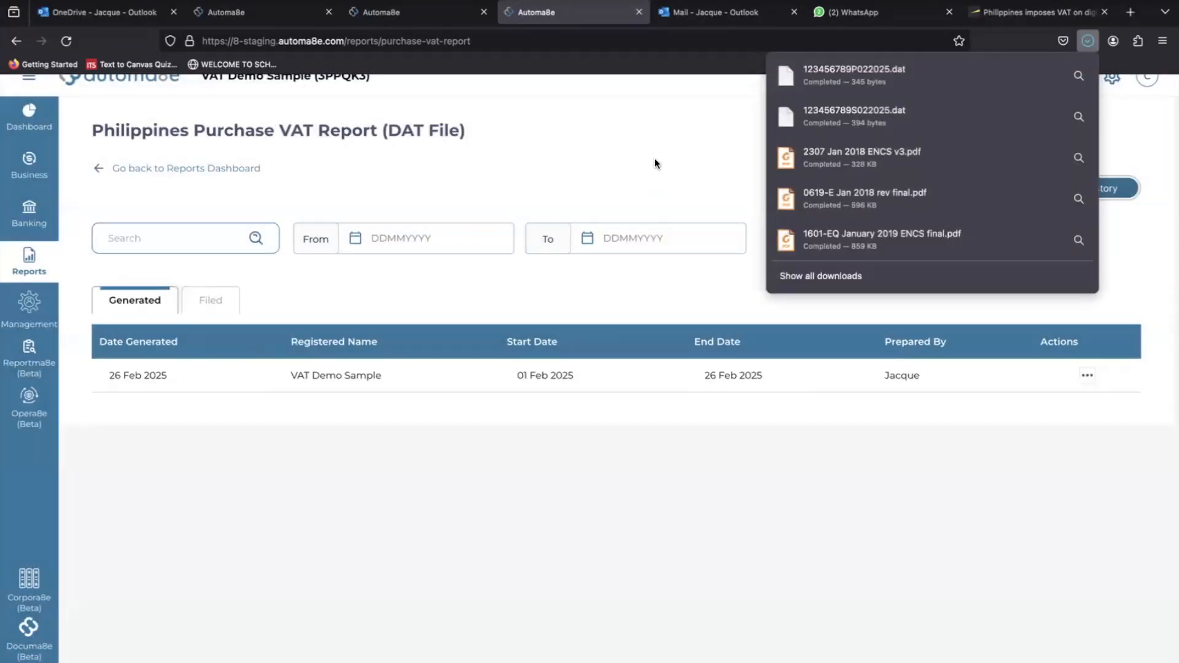
- Return to the Purchase VAT history and open the generated February report's actions menu
click(655, 161)
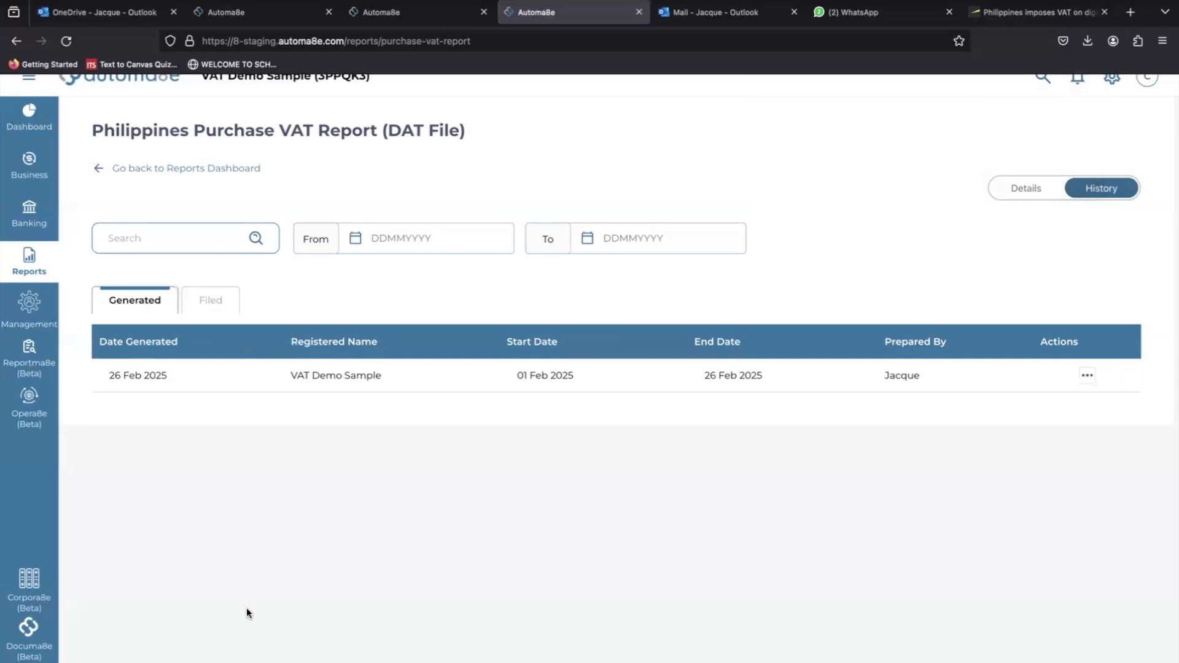
click(1015, 195)
click(1096, 191)
click(1088, 375)
scroll(1067, 379, down, 1)
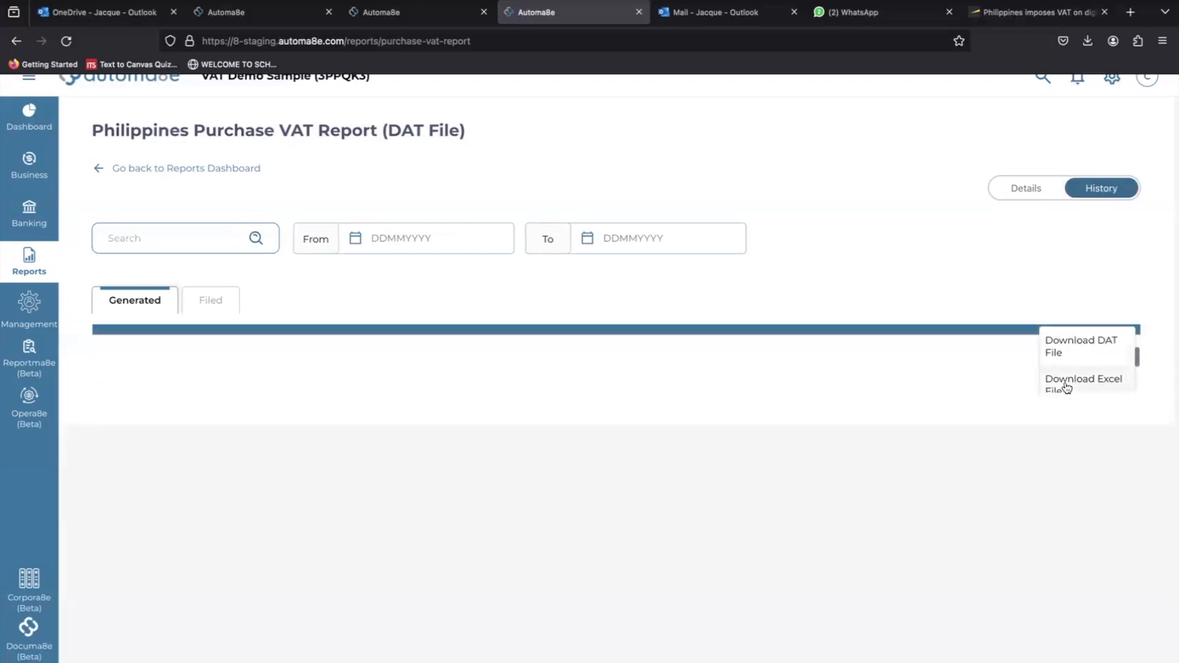
scroll(1071, 358, down, 2)
scroll(1085, 361, up, 2)
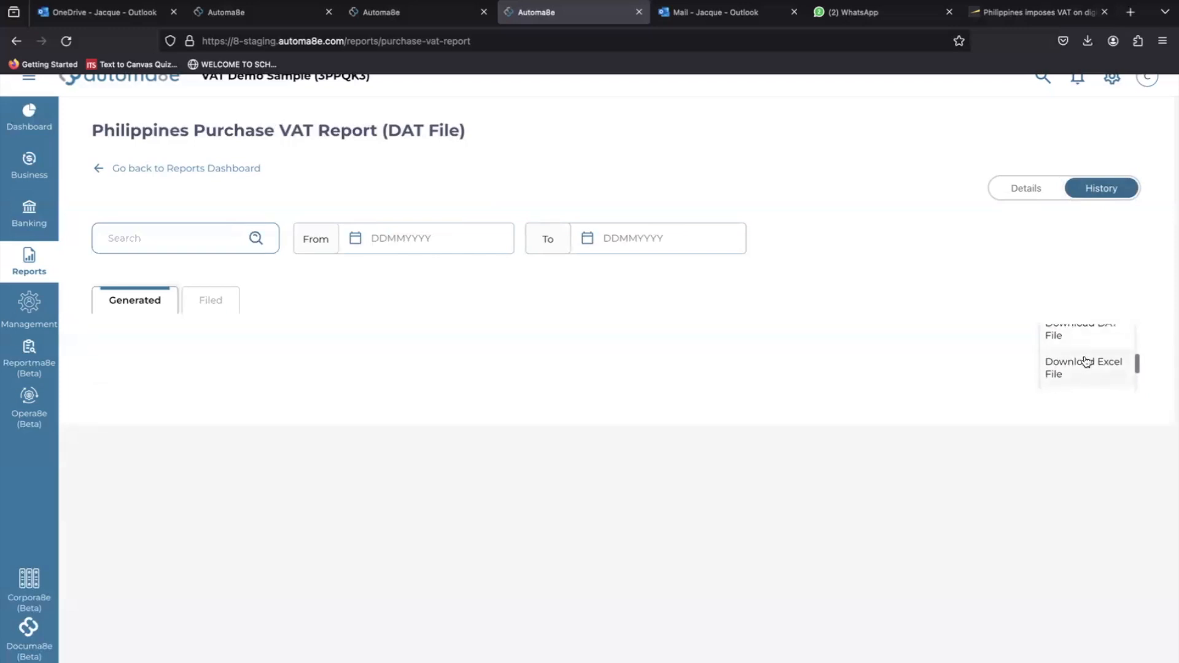
scroll(1086, 361, down, 2)
scroll(1088, 353, down, 1)
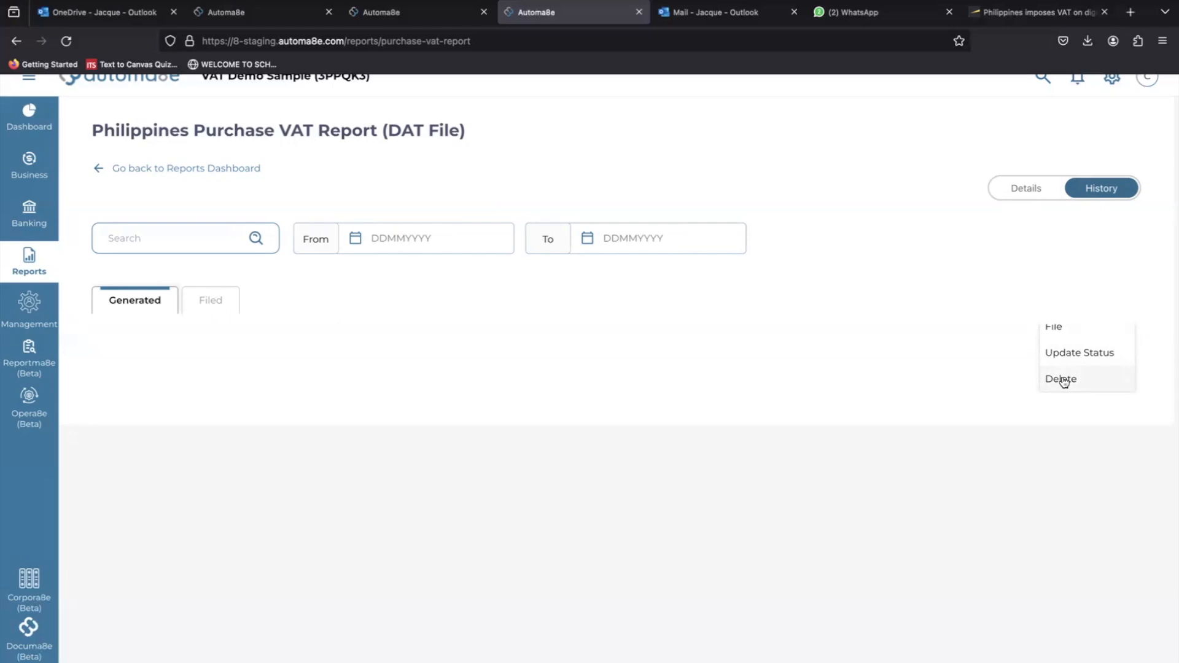
scroll(1067, 371, up, 3)
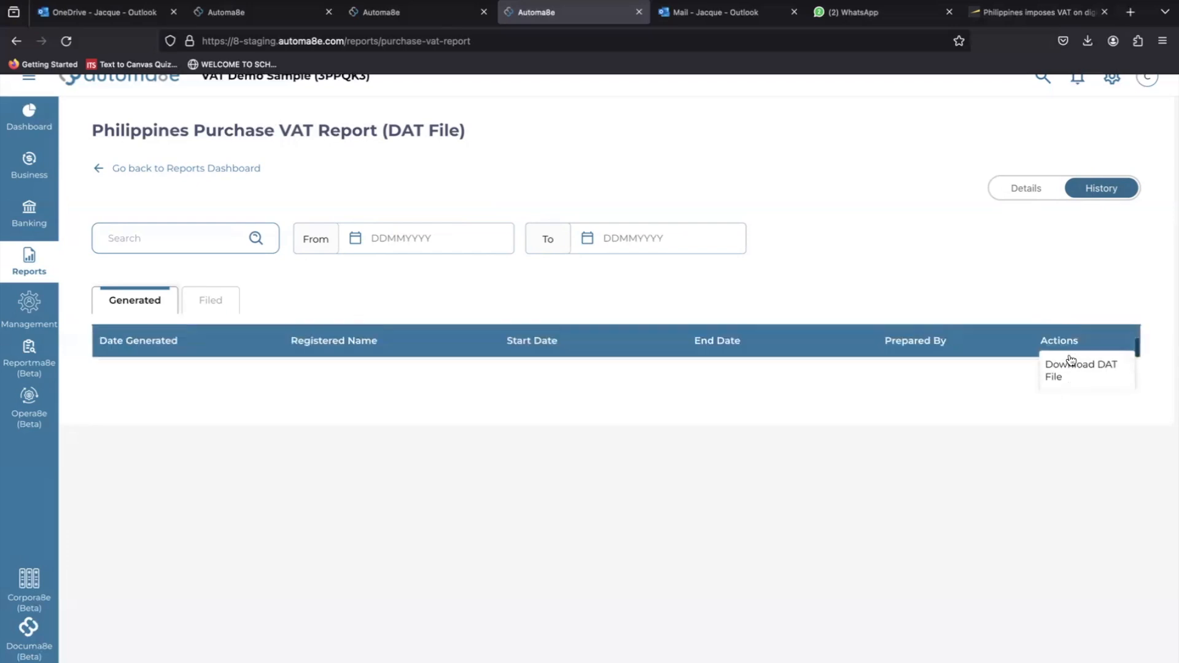
scroll(1082, 389, down, 2)
scroll(1079, 387, up, 2)
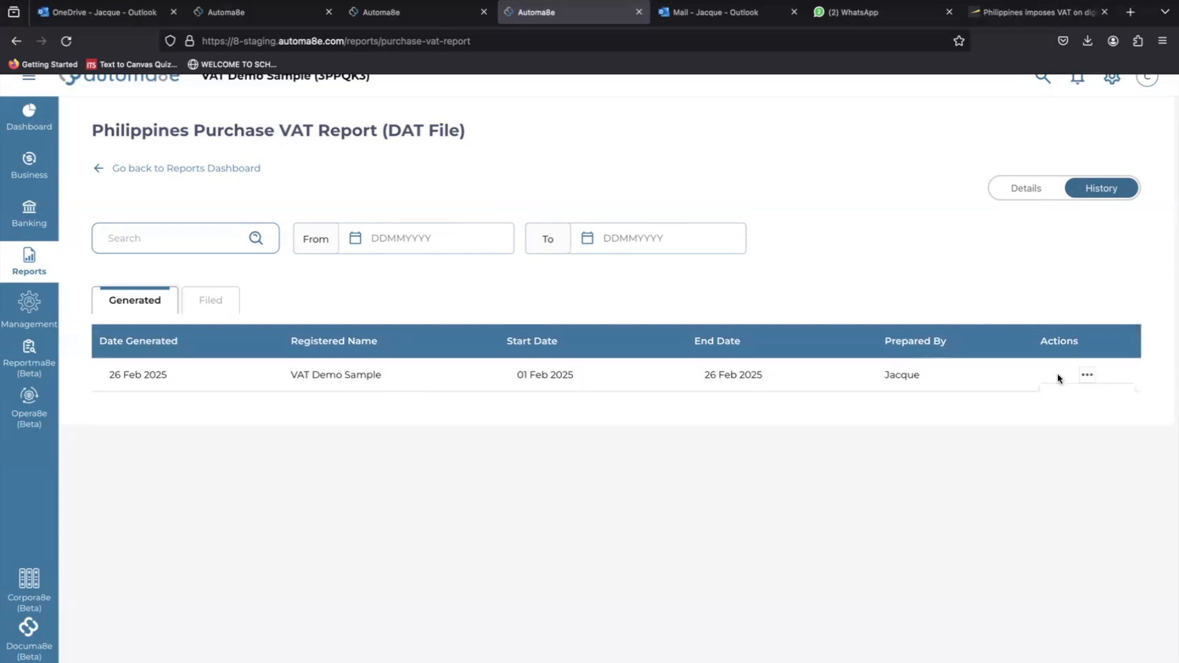
scroll(1057, 378, down, 2)
scroll(1057, 377, down, 2)
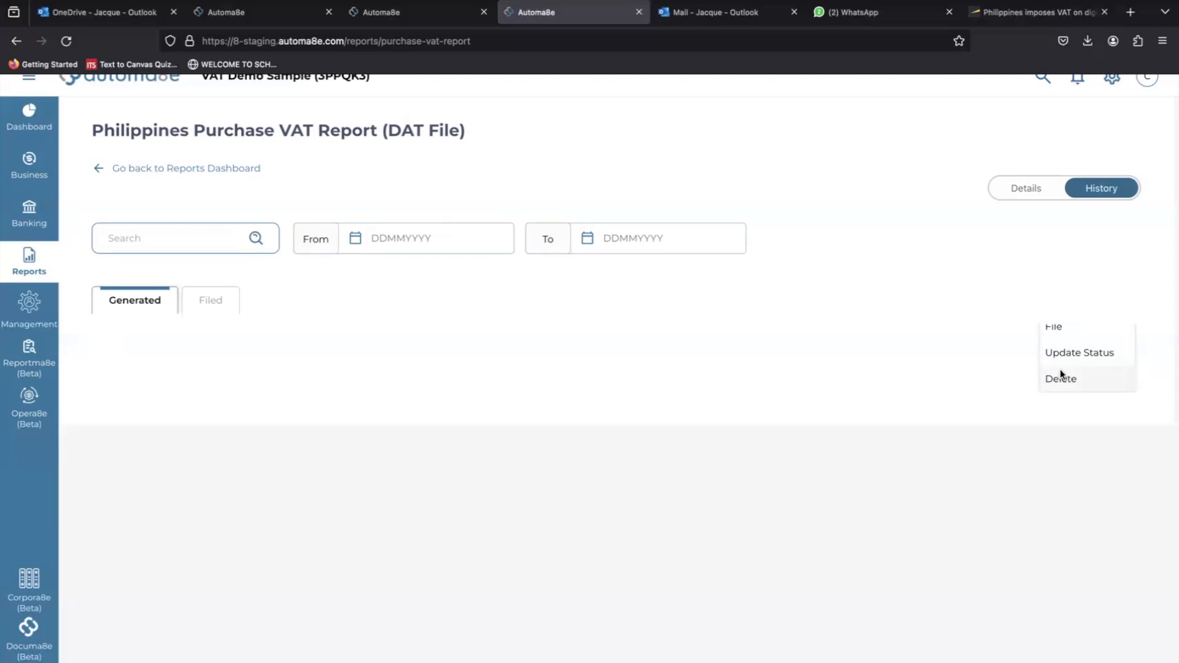
- Delete the generated report, confirming the deletion and acknowledging the message
click(1060, 376)
click(548, 464)
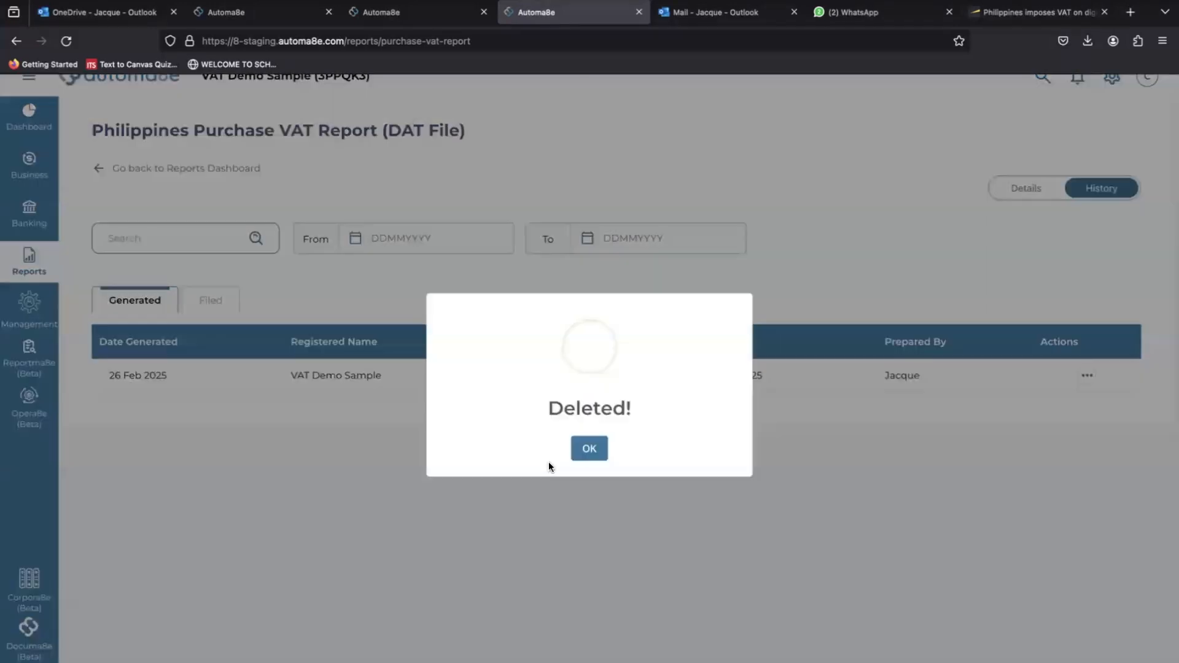
click(586, 452)
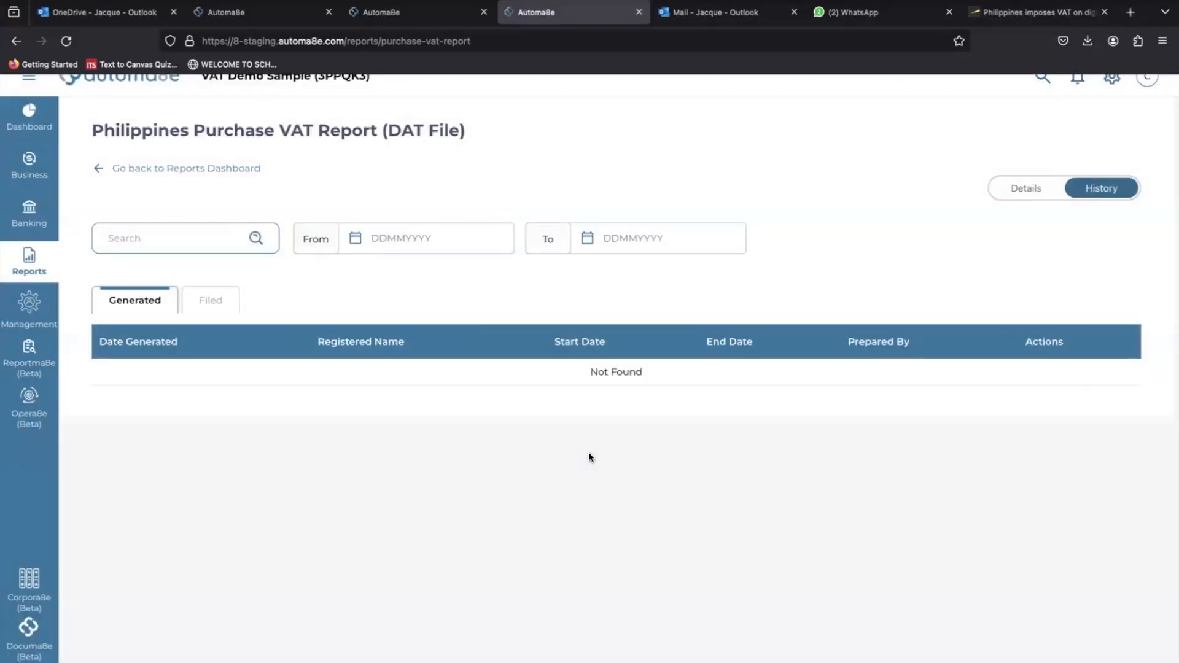
- Regenerate the February Purchase VAT DAT file from the Details view
click(1026, 189)
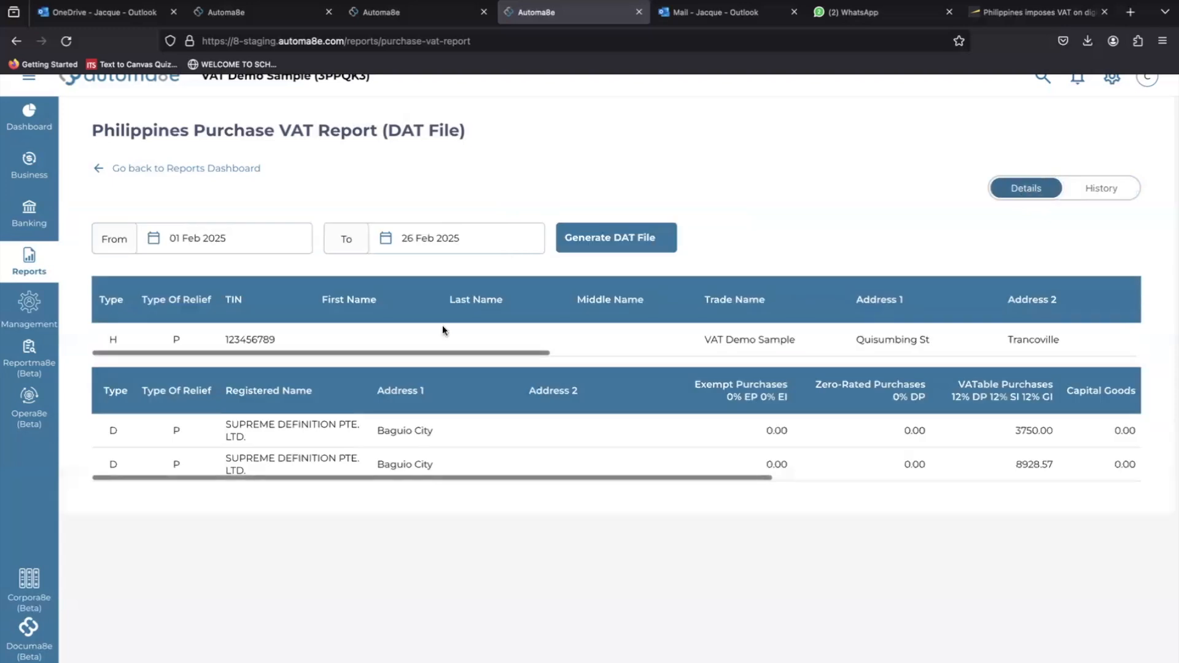
click(617, 236)
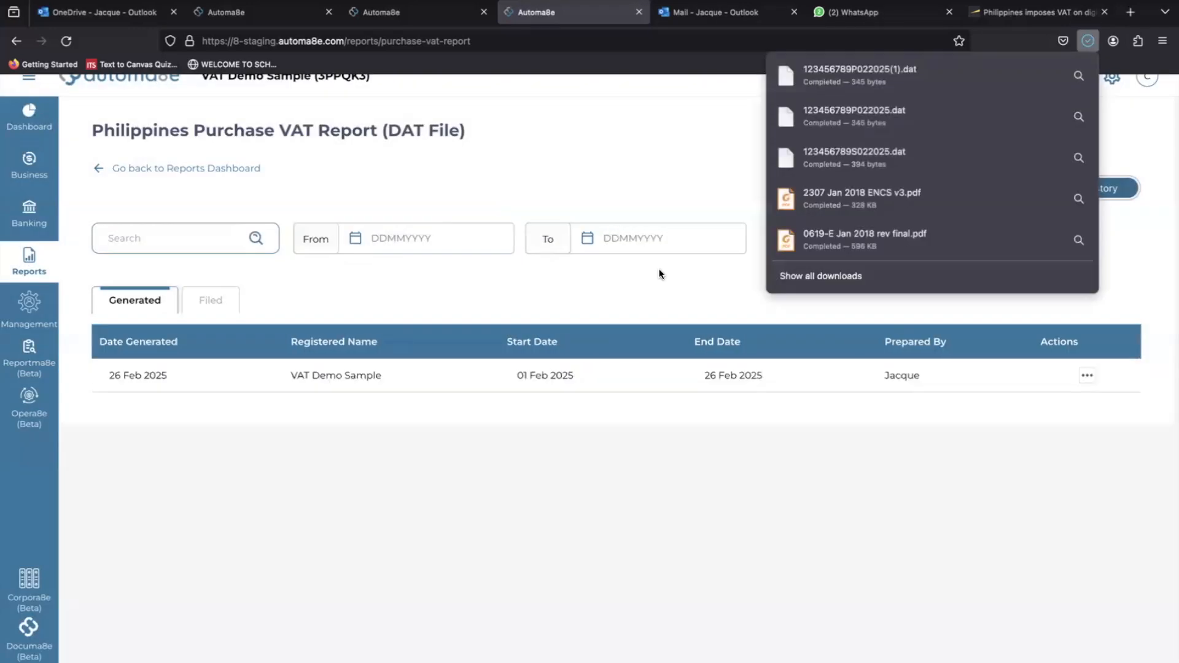
click(659, 271)
- Download the new report as Excel file 123456789P022025.xlsx, then reopen its actions menu
click(1086, 375)
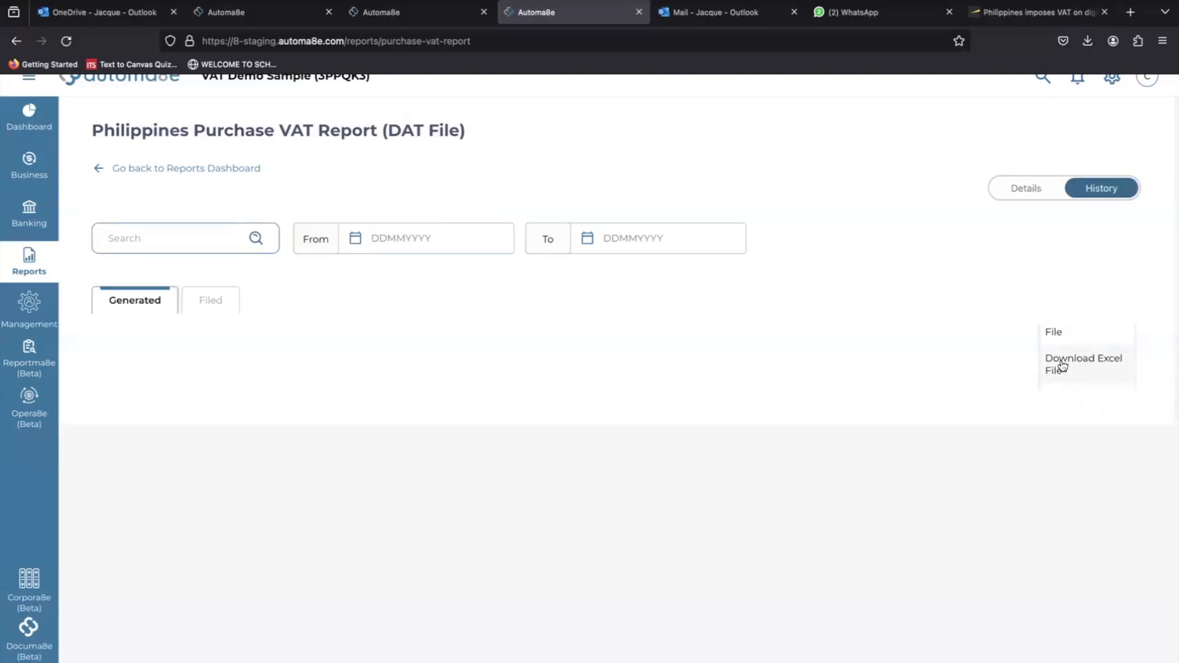
click(1061, 366)
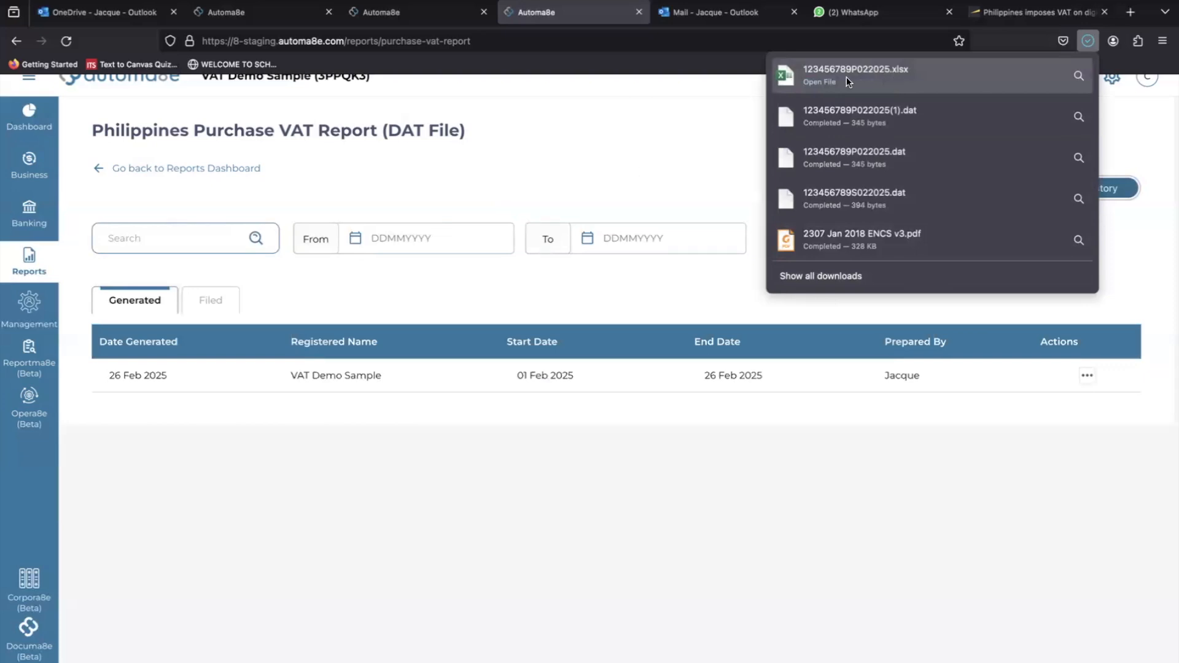
click(598, 285)
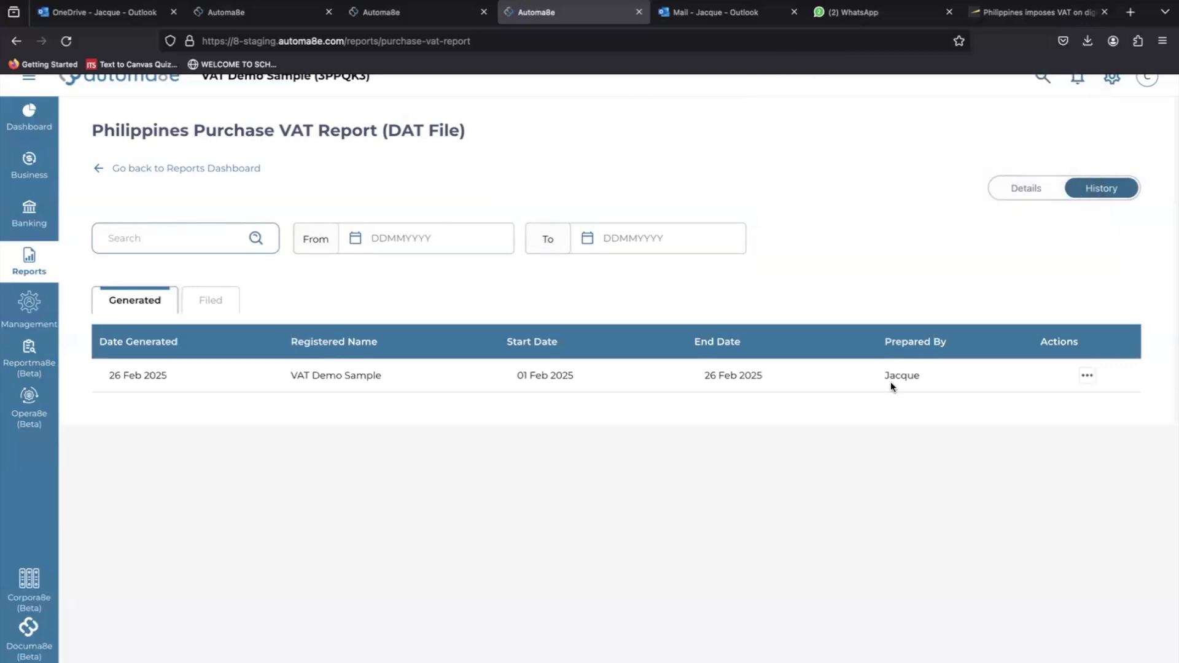
click(1084, 375)
scroll(1081, 369, down, 1)
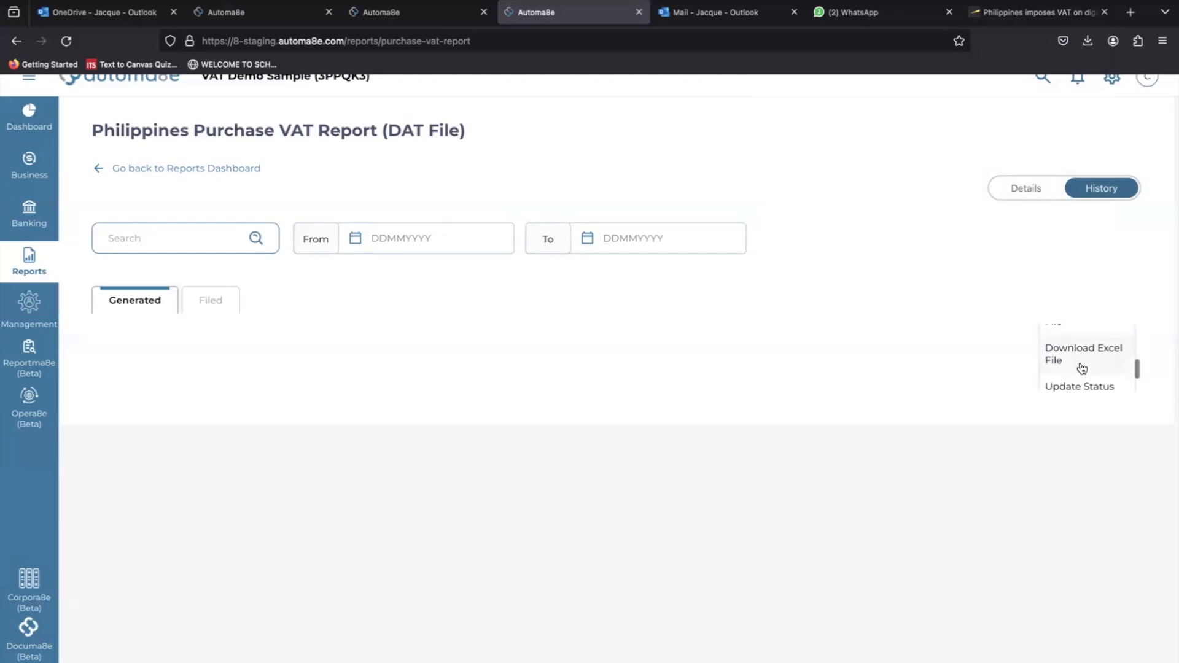
- Mark the report Filed by the selected user with 'Screenshot 2025-02-25 at 8.49.11 PM.png' attached
click(1092, 385)
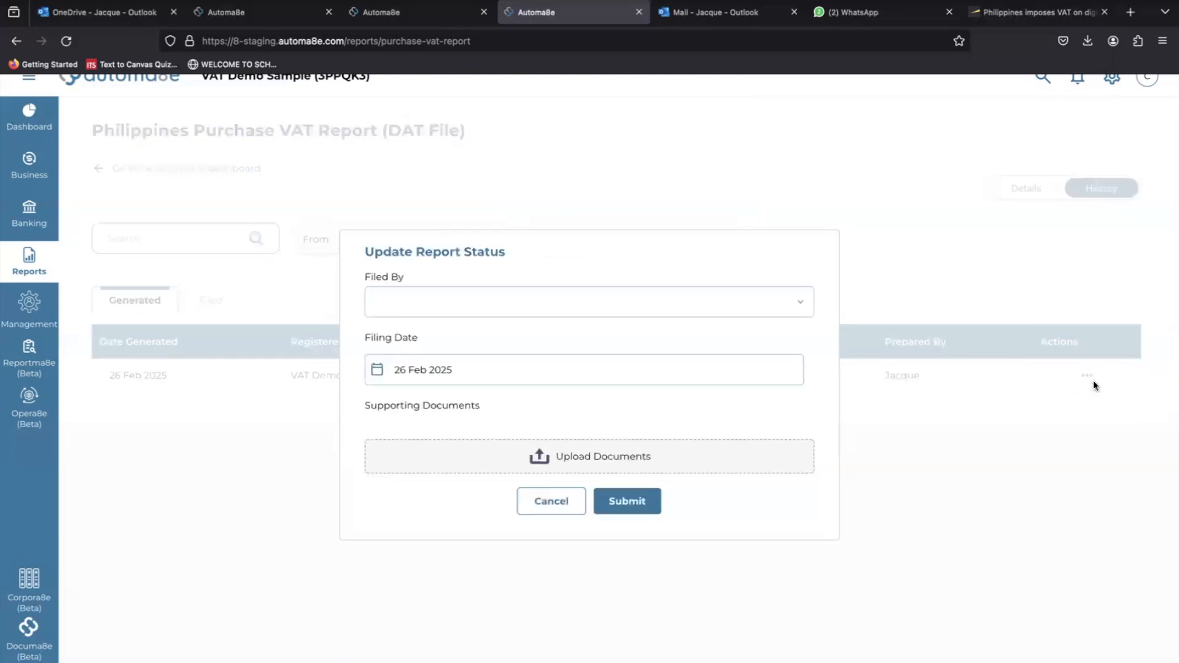
click(513, 304)
click(466, 326)
click(582, 464)
double_click(489, 193)
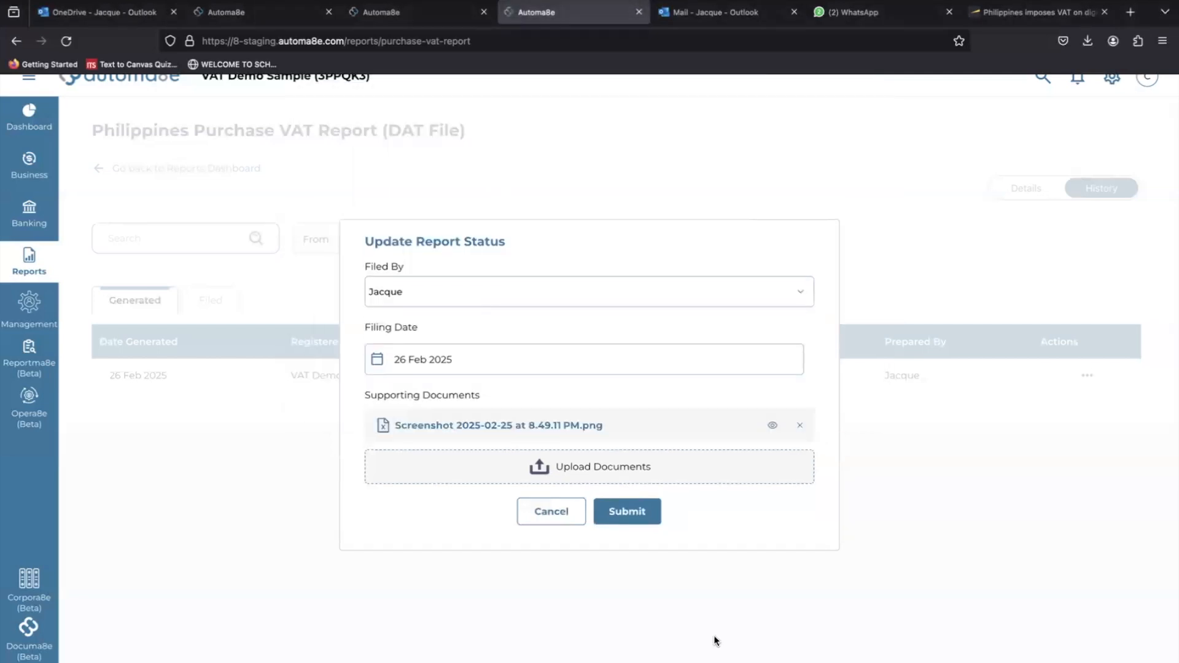
click(643, 509)
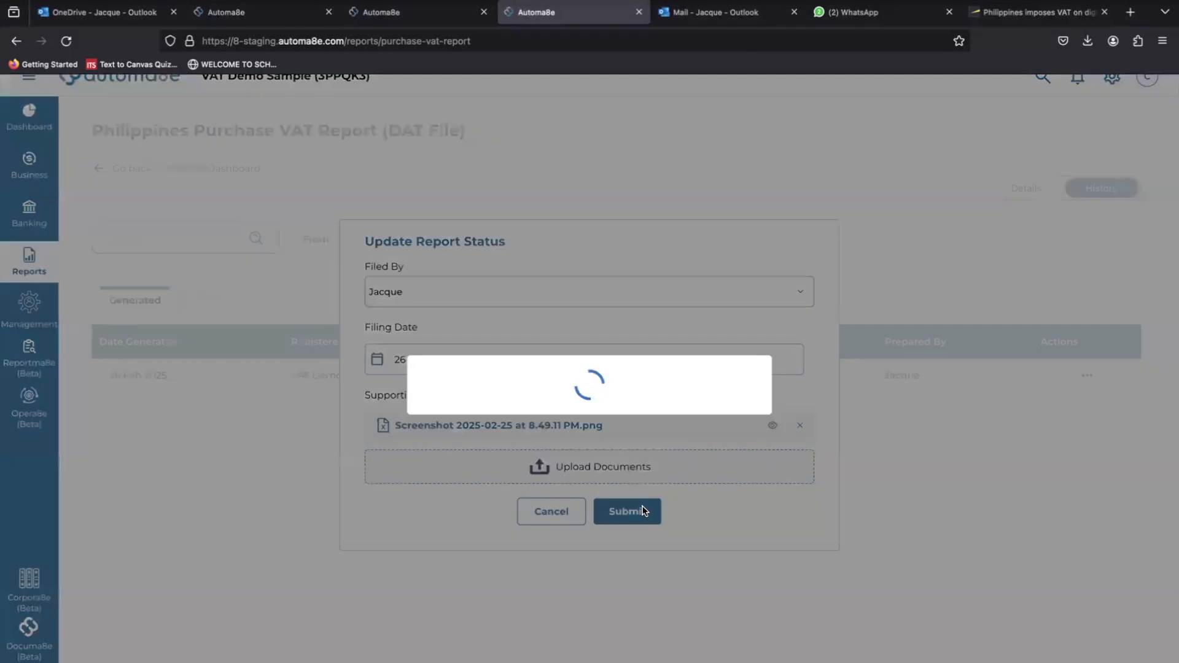
click(593, 452)
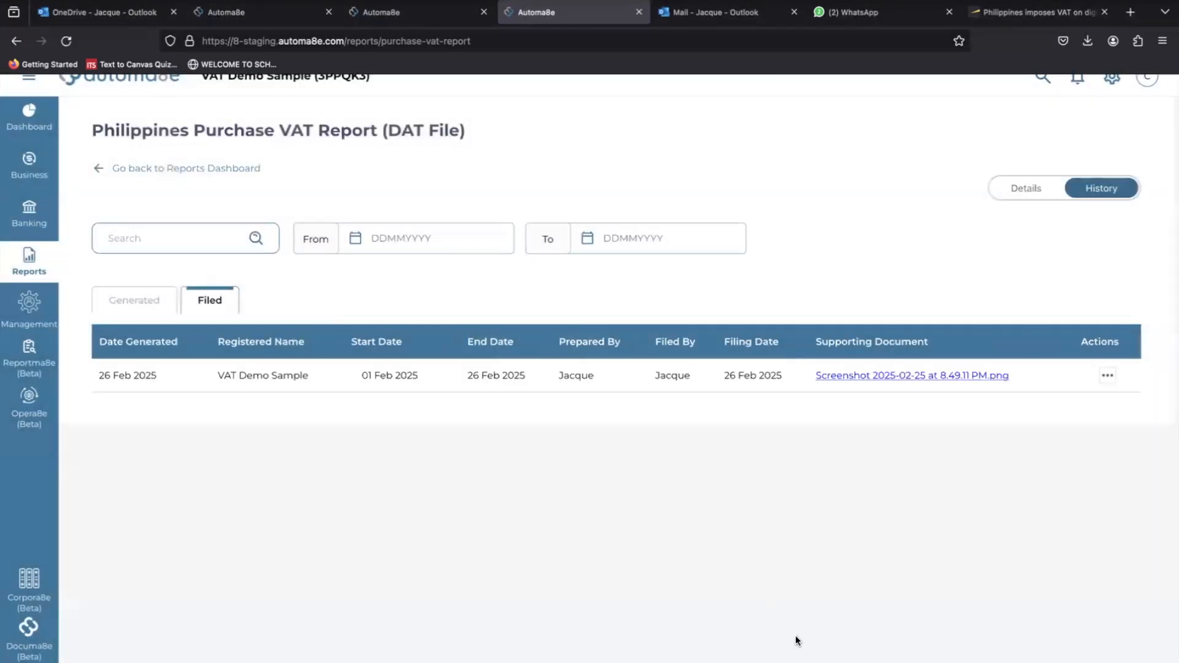
- Check the Filed and Generated lists, then scroll through February details showing input VAT 450.00 and 1,071.43
click(128, 307)
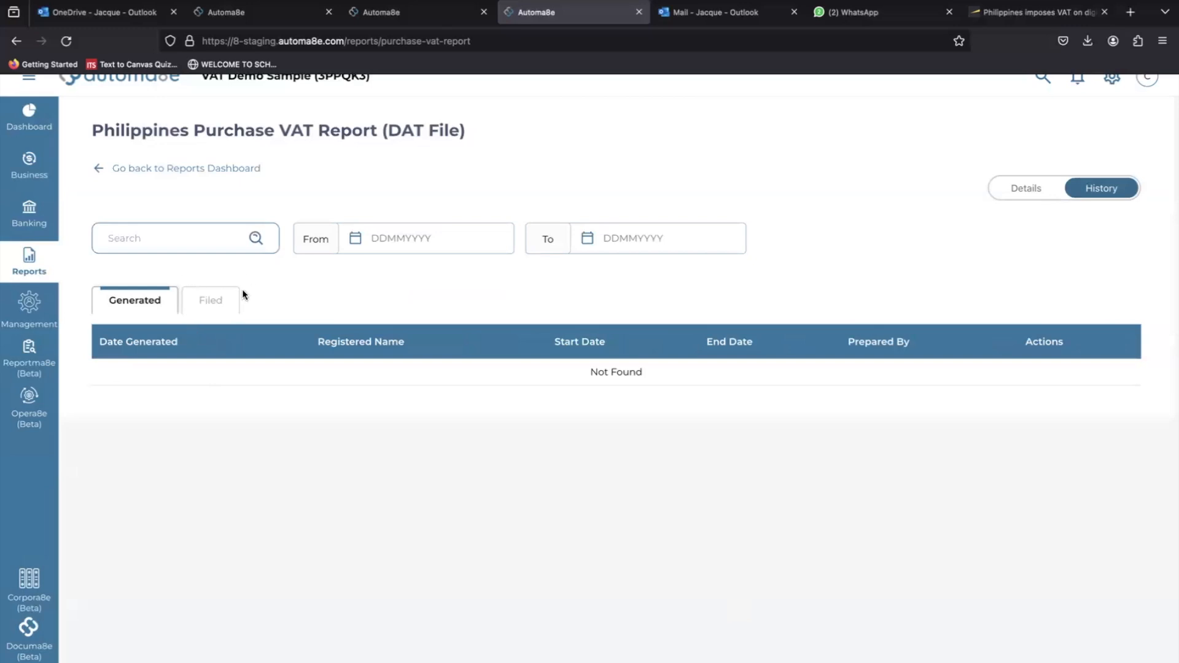
click(229, 299)
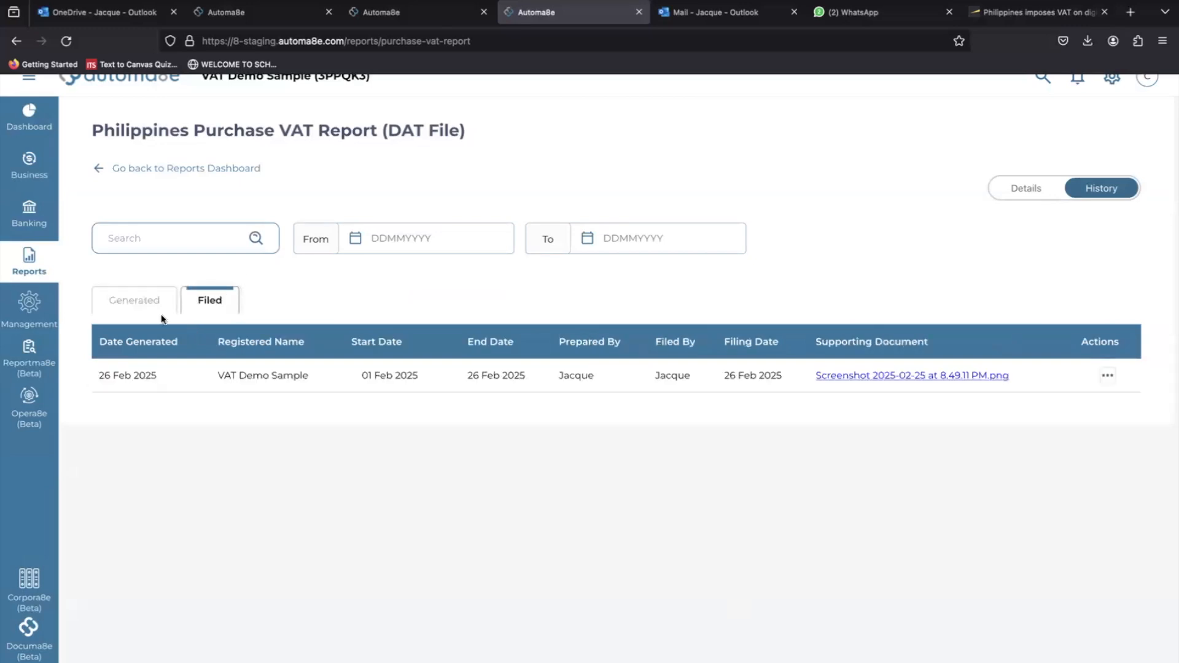
click(145, 311)
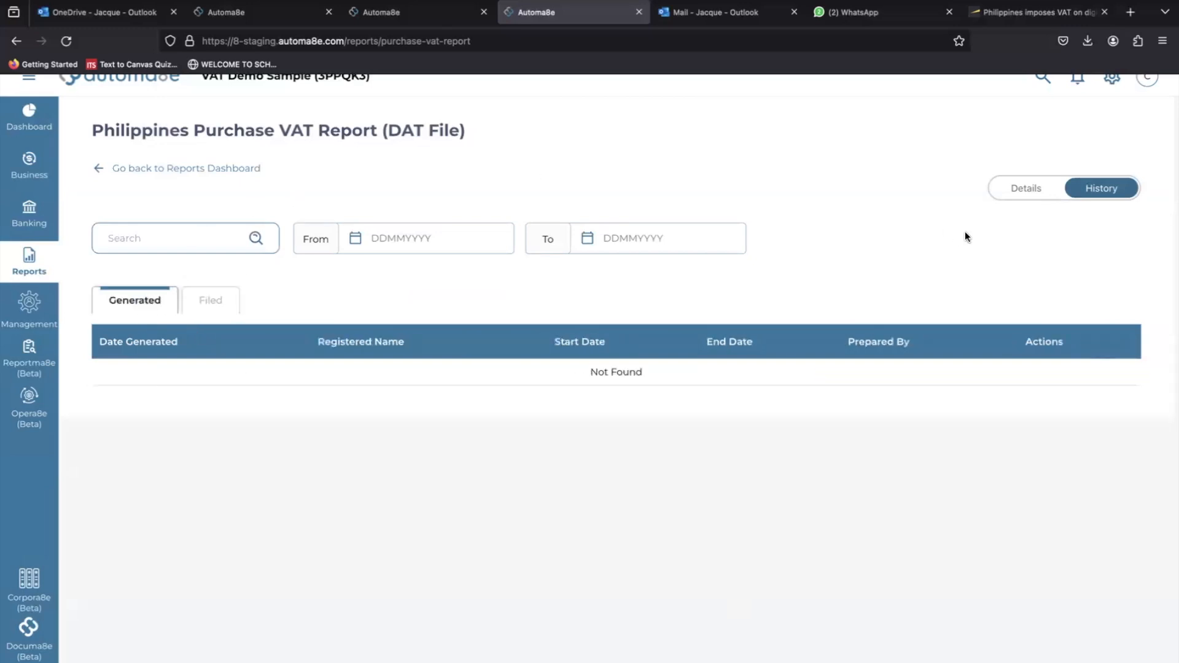
click(1009, 196)
scroll(879, 430, right, 3)
scroll(879, 426, right, 5)
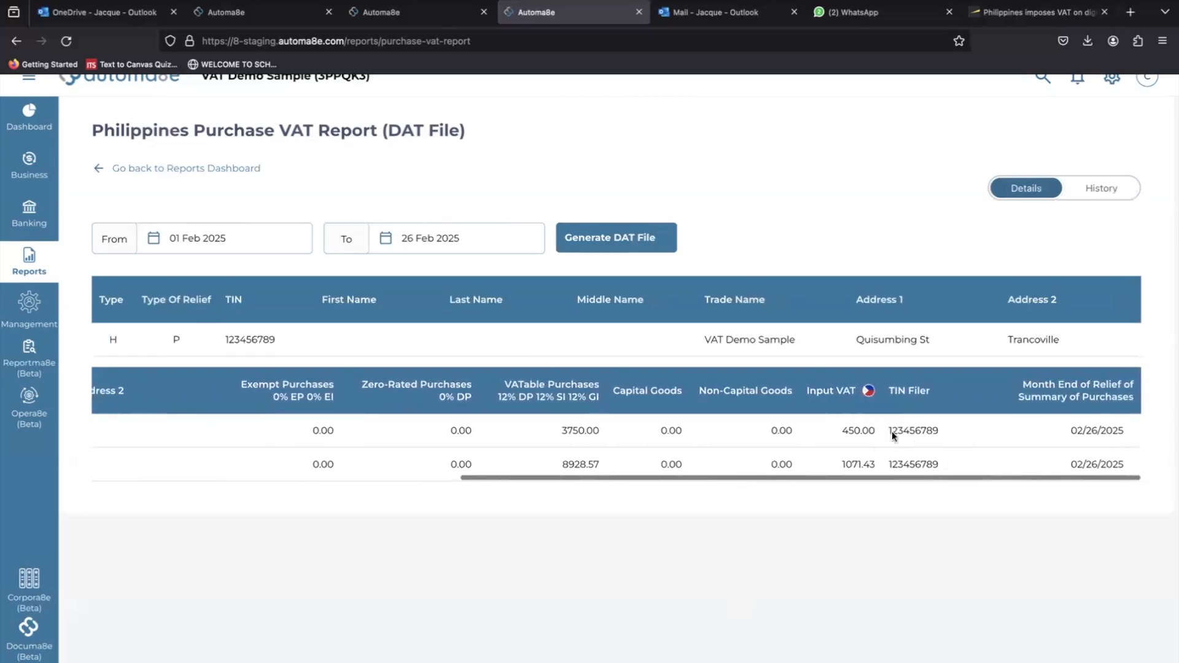
scroll(823, 339, right, 8)
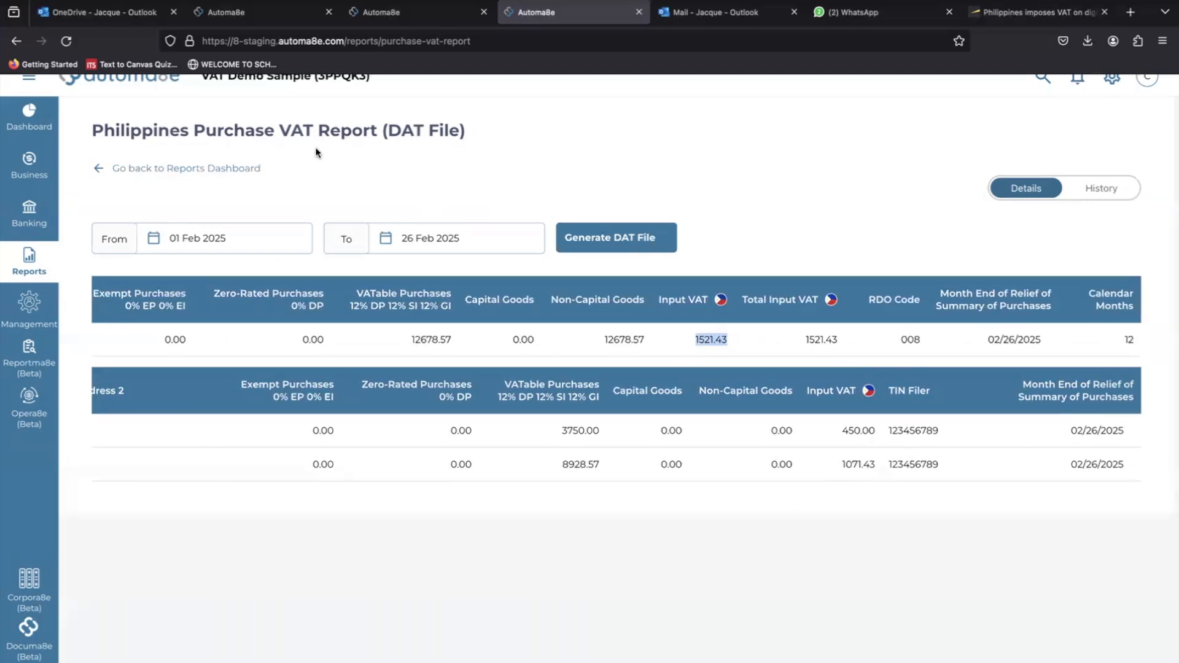
- Preview Sales VAT DAT details from 01 Feb 2025, showing output VAT 152.14, then return to the dashboard
click(231, 172)
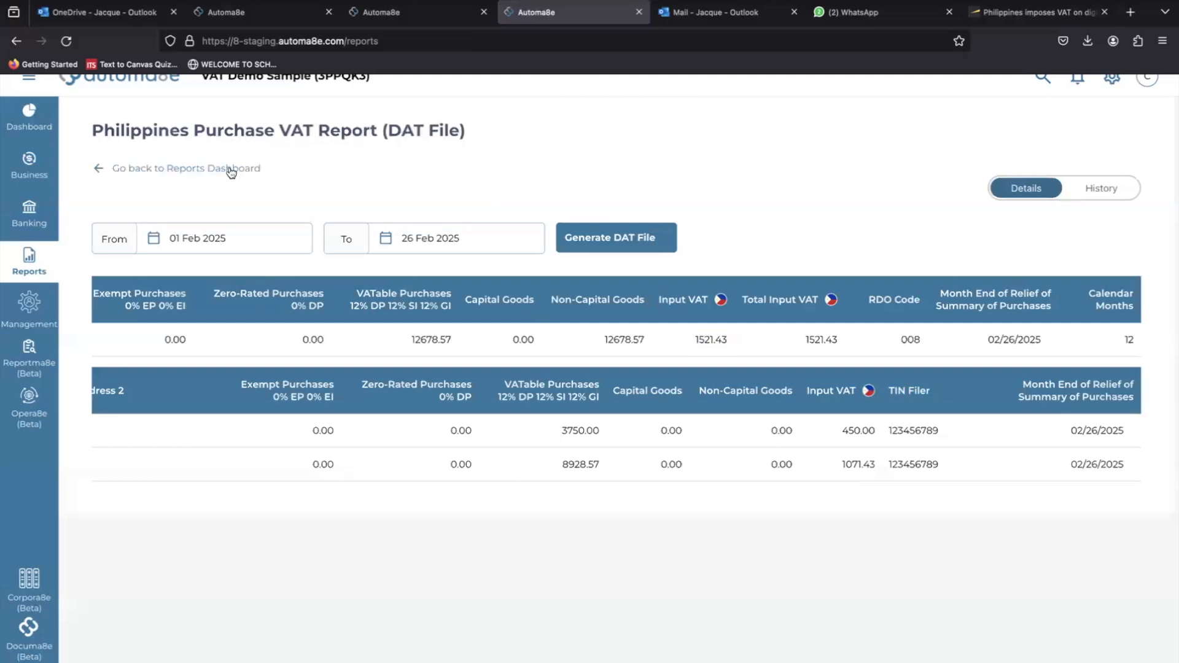
scroll(519, 447, down, 3)
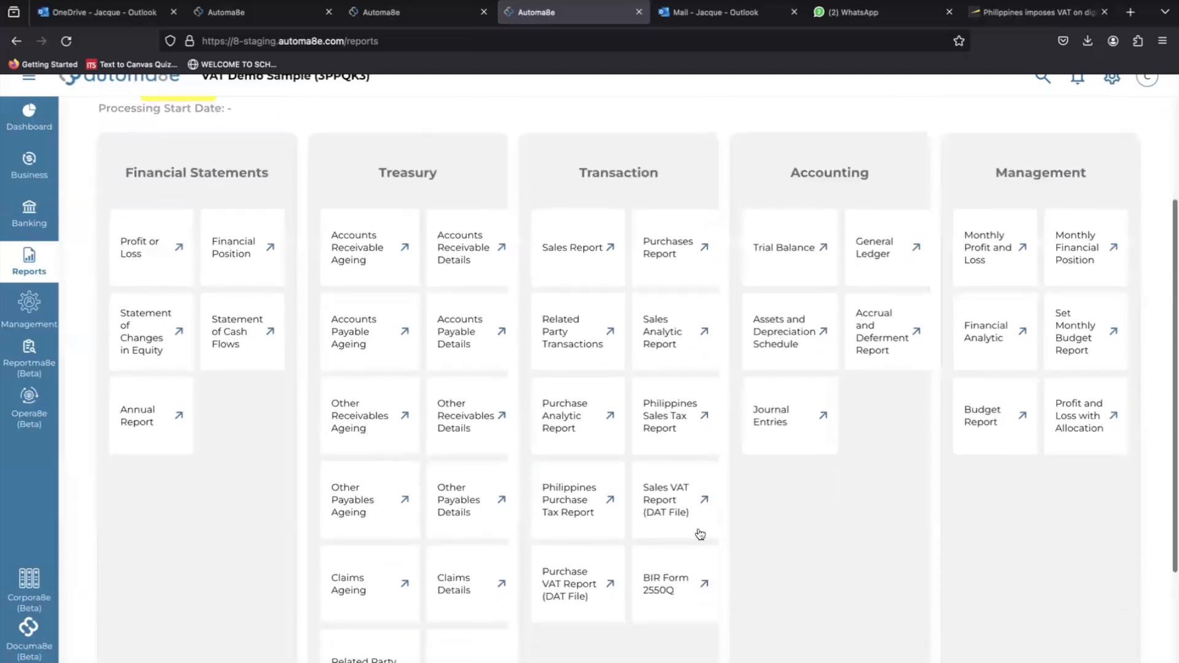
click(661, 492)
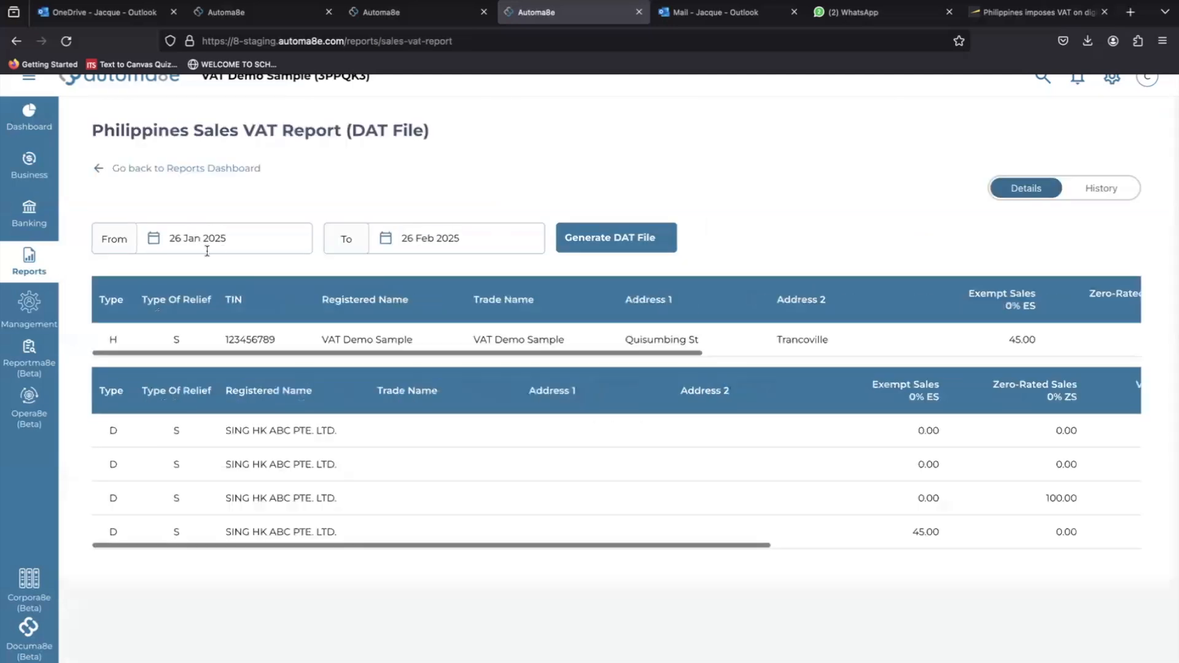
click(207, 238)
click(294, 276)
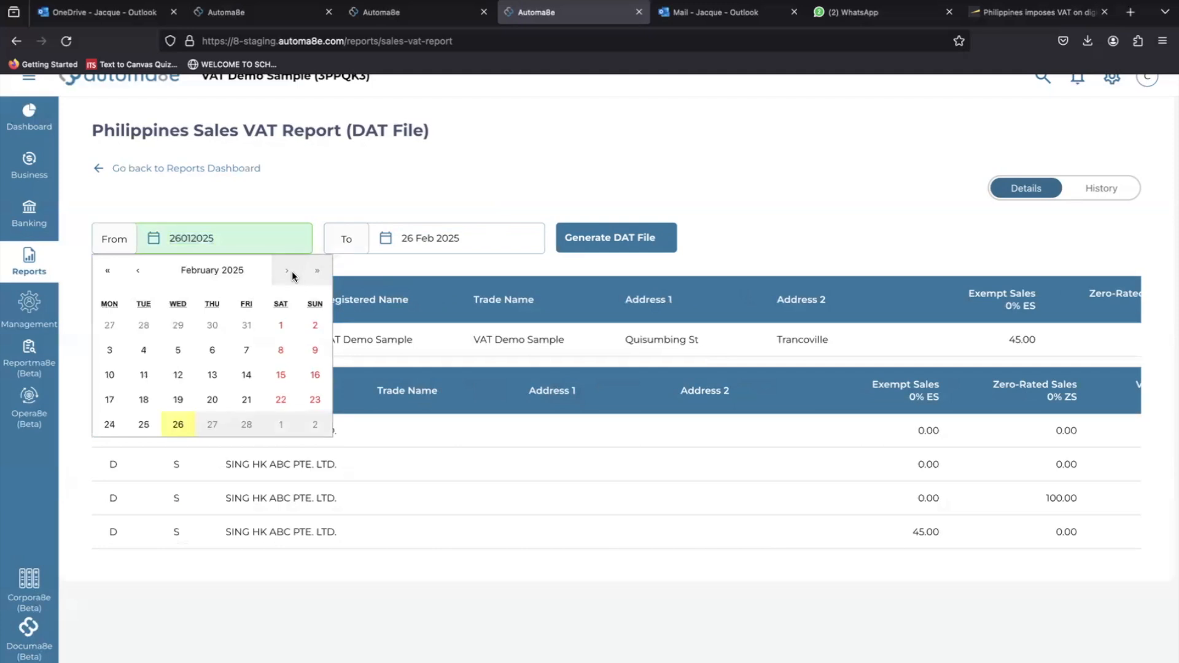
click(280, 323)
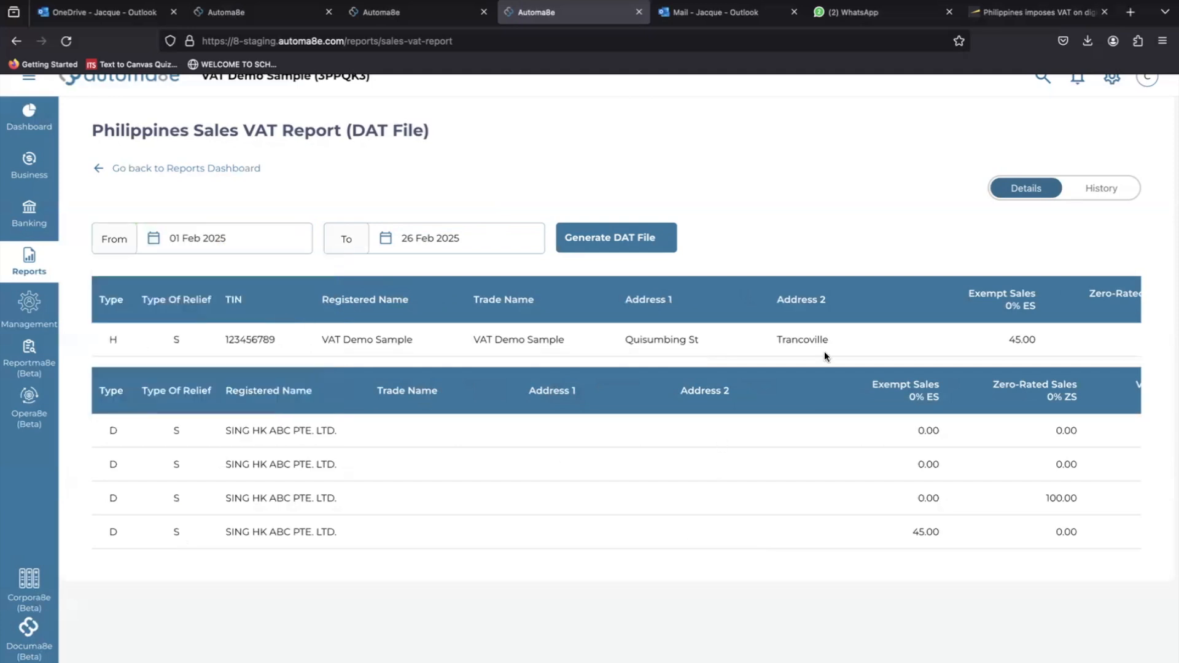
scroll(824, 351, right, 10)
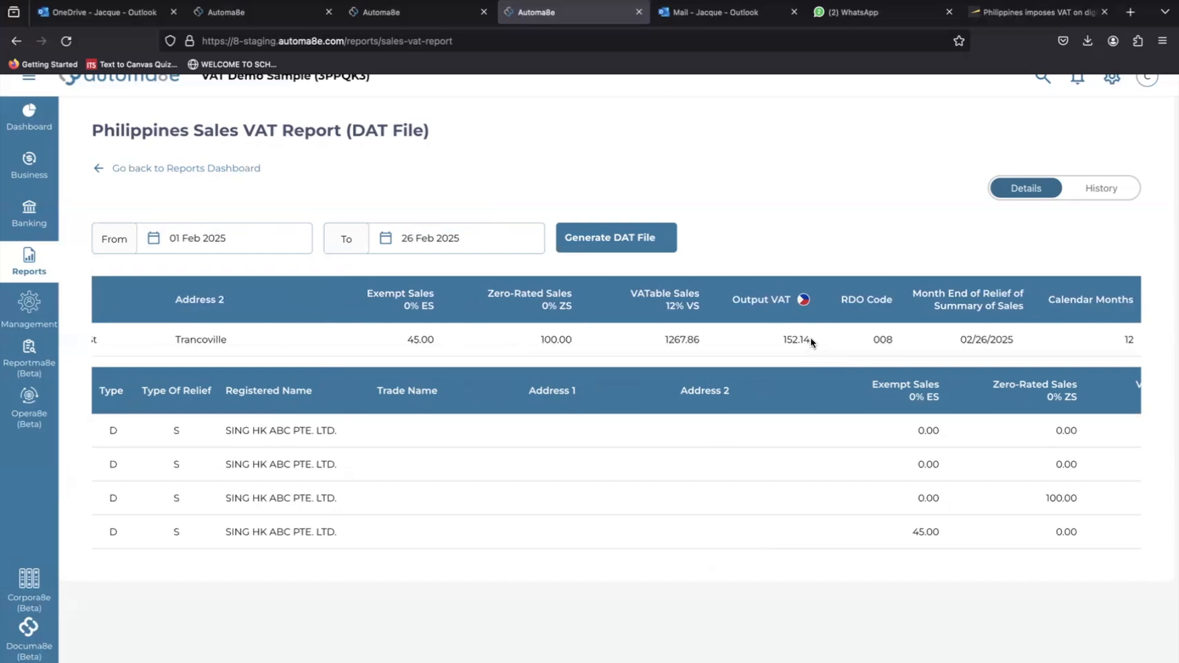
click(147, 168)
scroll(580, 407, down, 5)
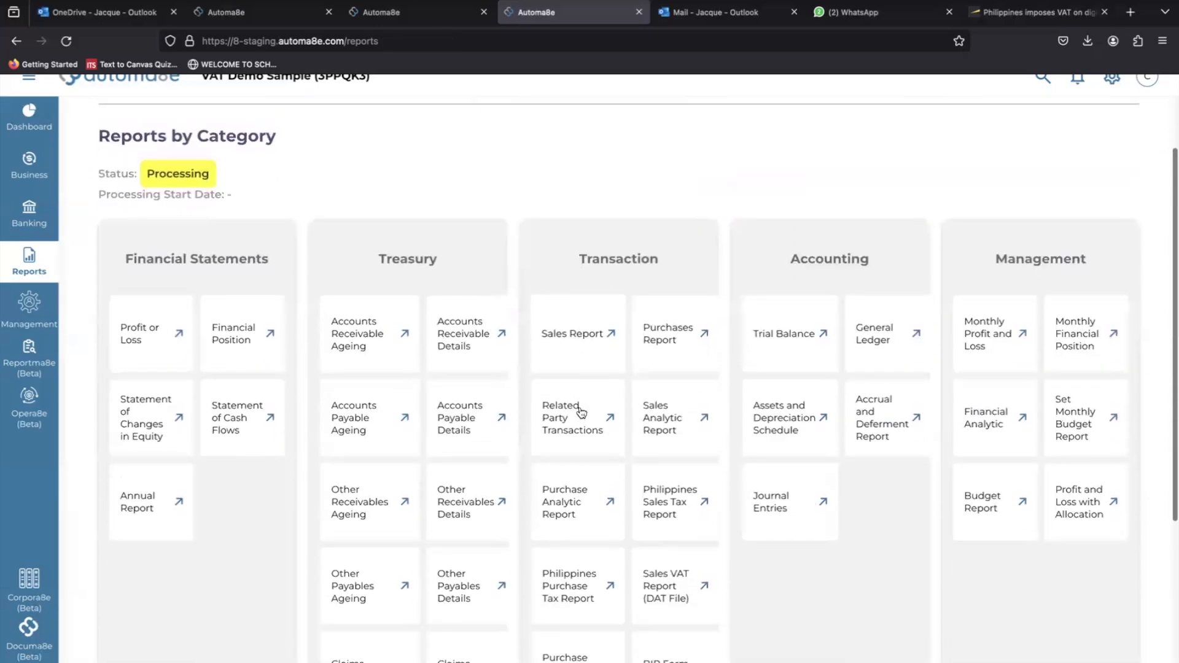
scroll(750, 542, down, 2)
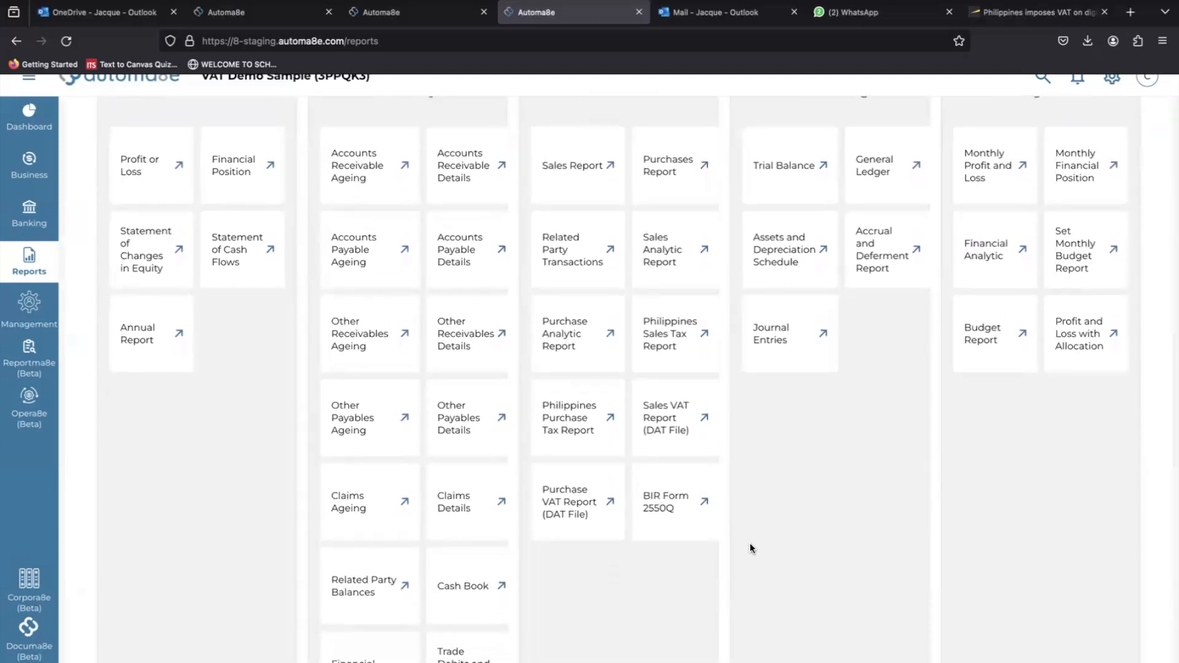
- Filter the BIR Form 2550Q list from 01 Feb 2025 to 26 Feb 2025
click(672, 522)
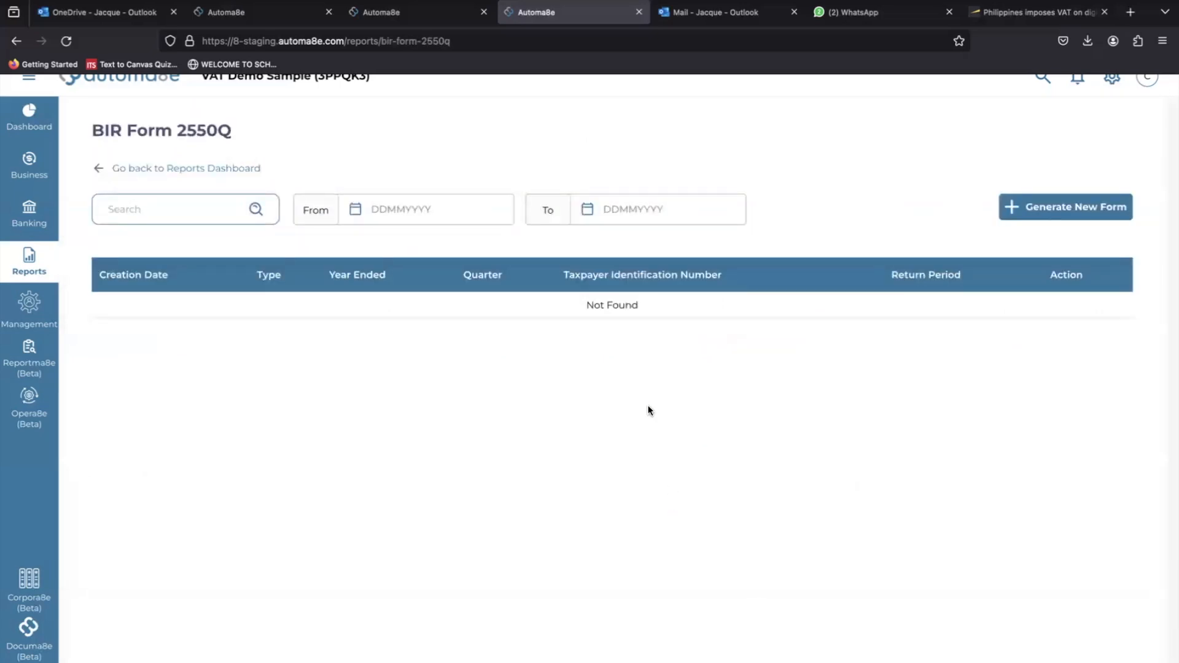
click(395, 206)
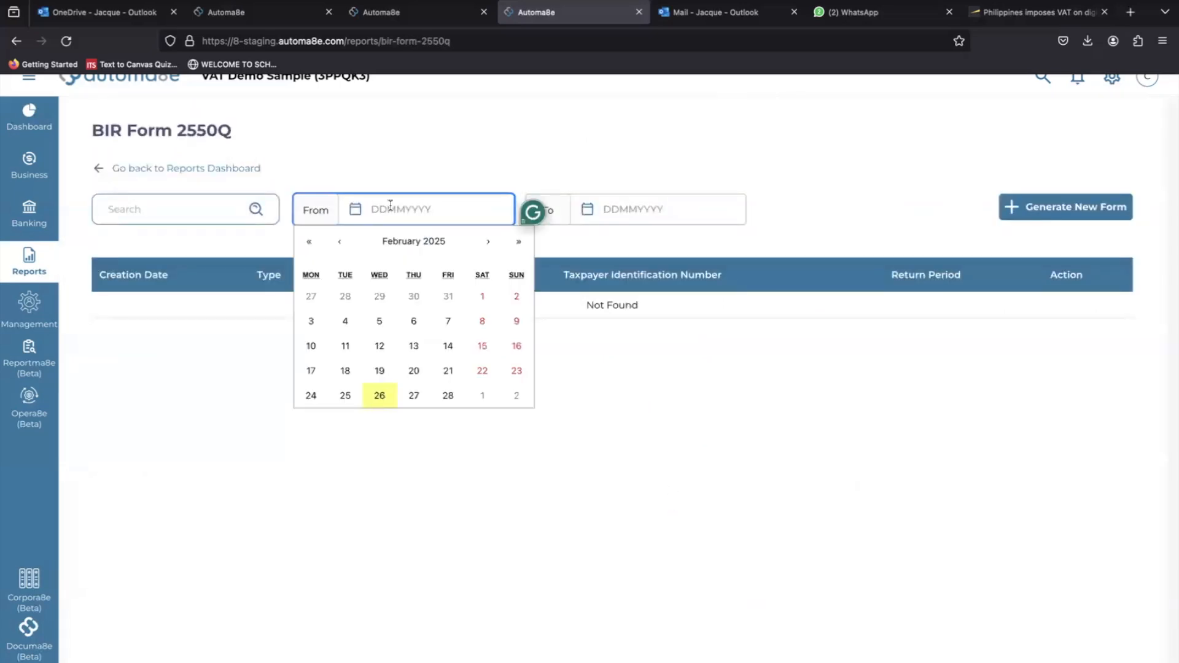
click(353, 241)
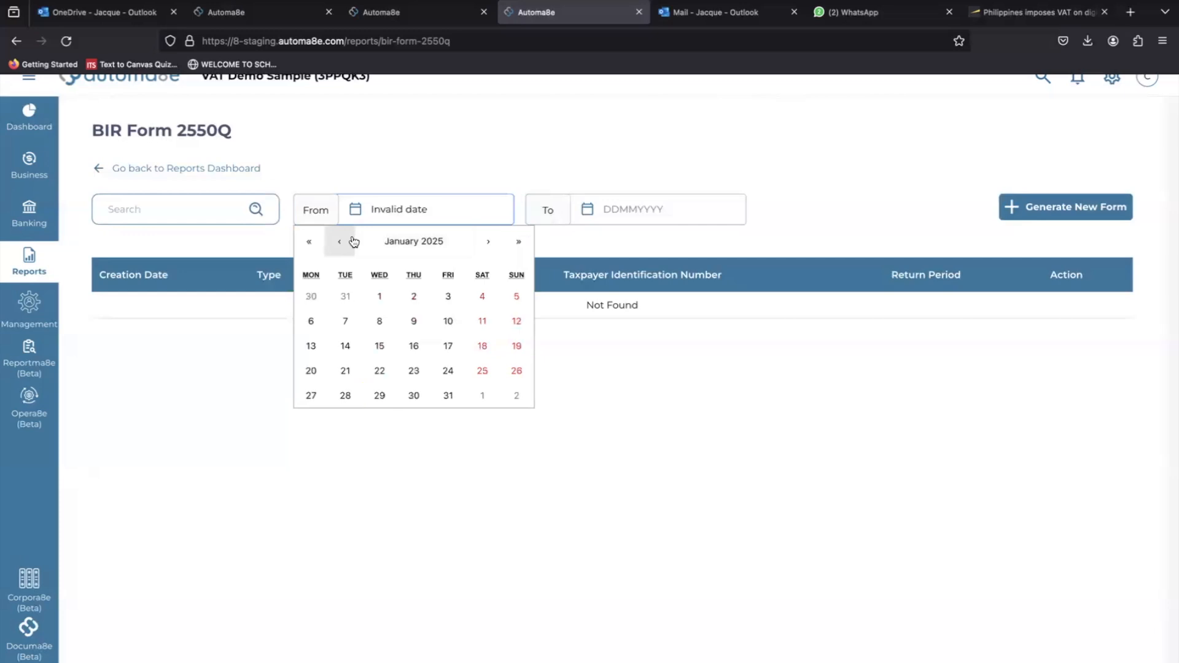
click(489, 244)
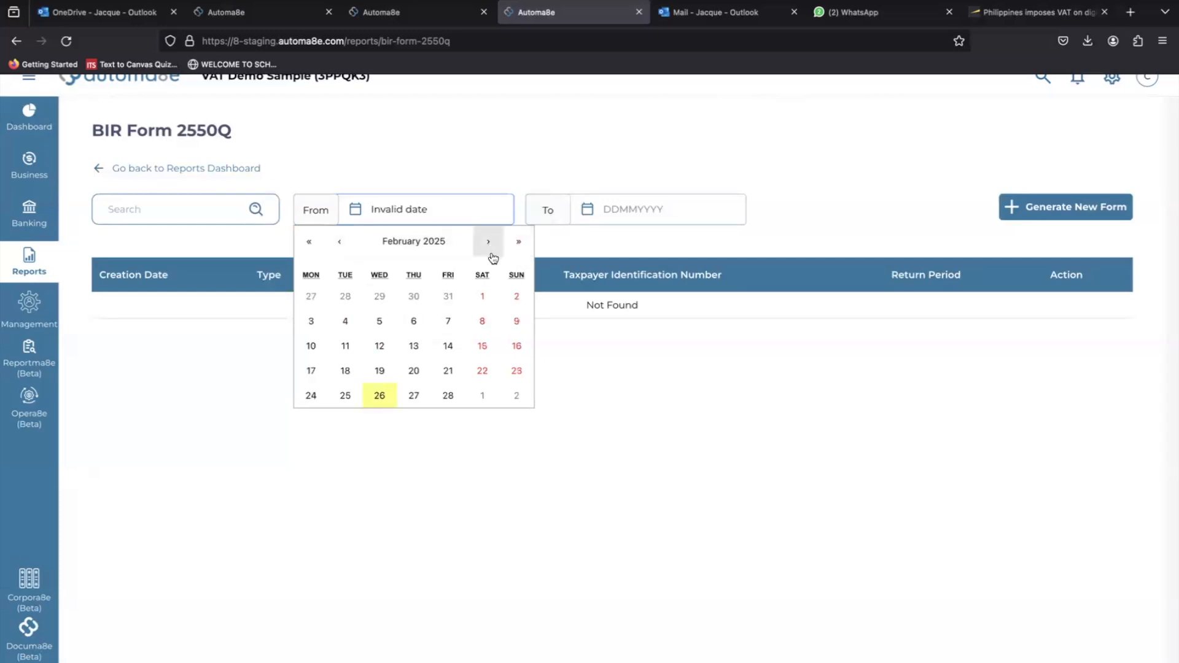
click(483, 297)
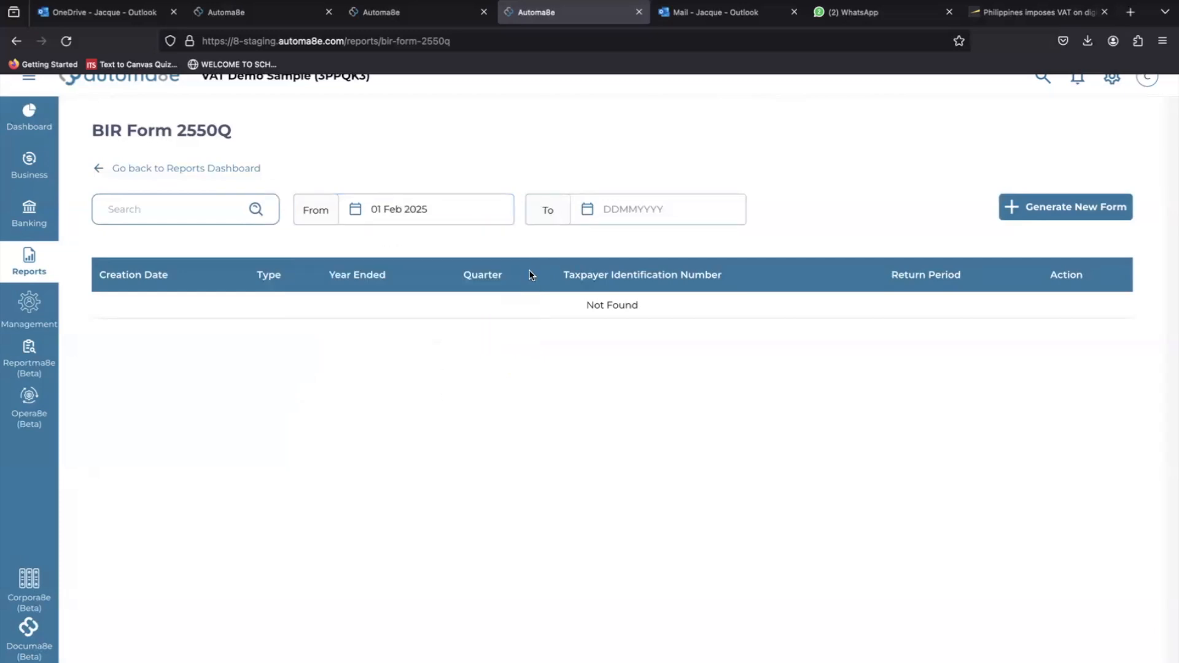
click(588, 209)
click(612, 396)
- Start a new 2550Q form with Calendar year type and First Quarter
click(1047, 206)
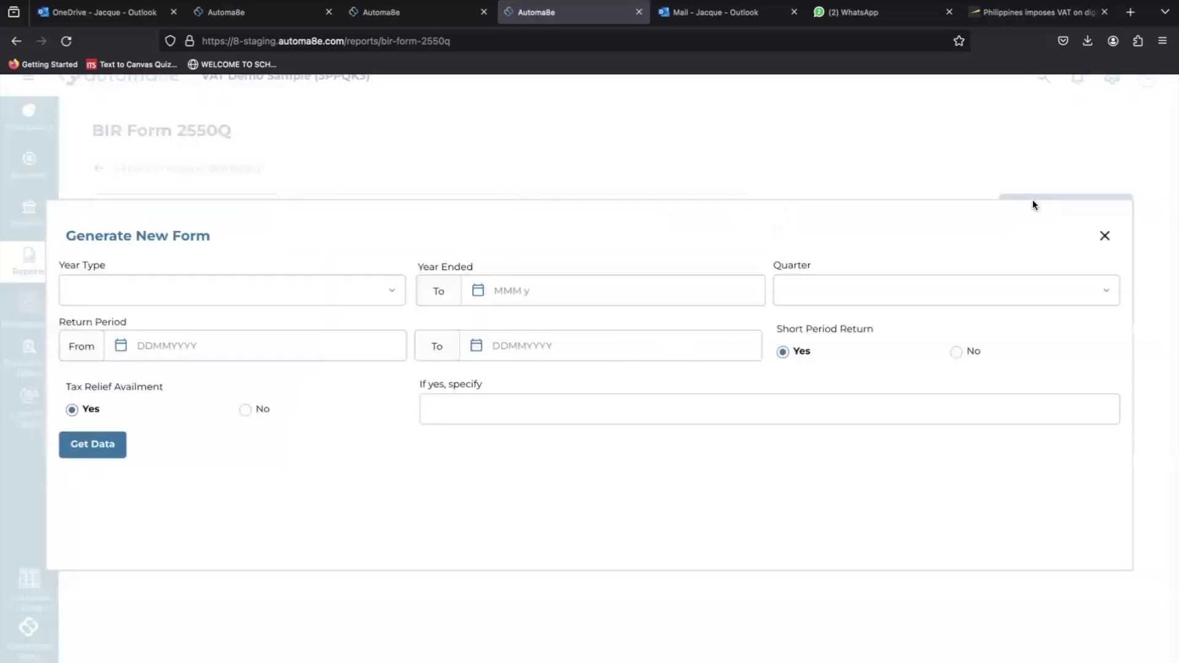
click(219, 288)
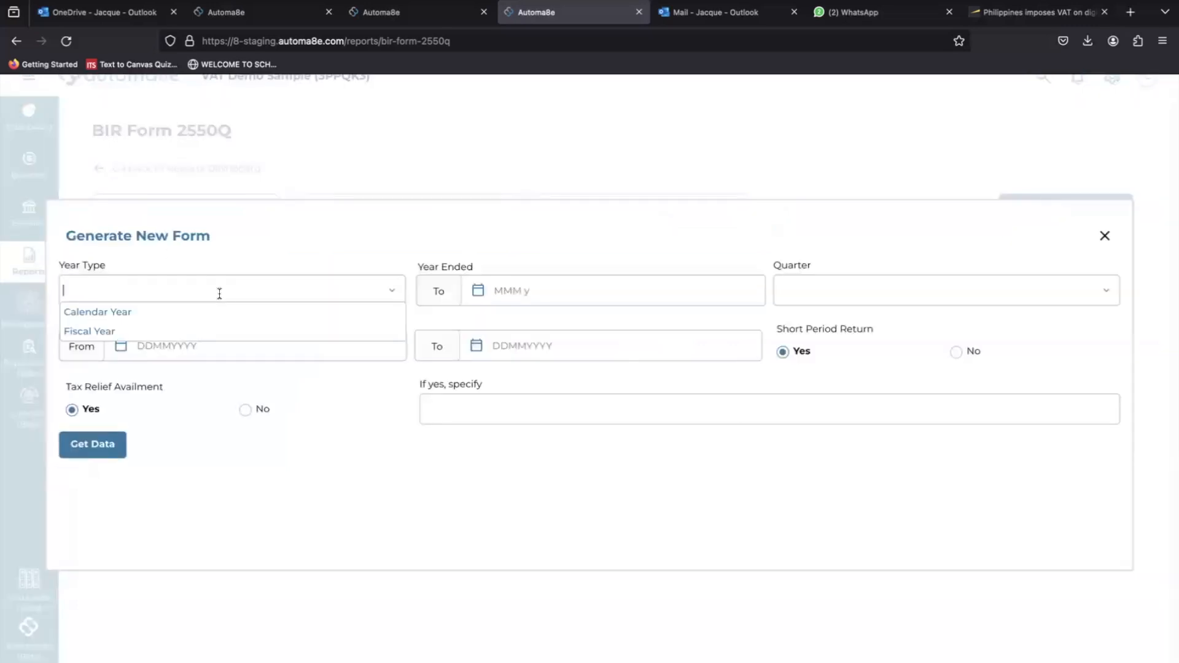
click(159, 314)
click(534, 293)
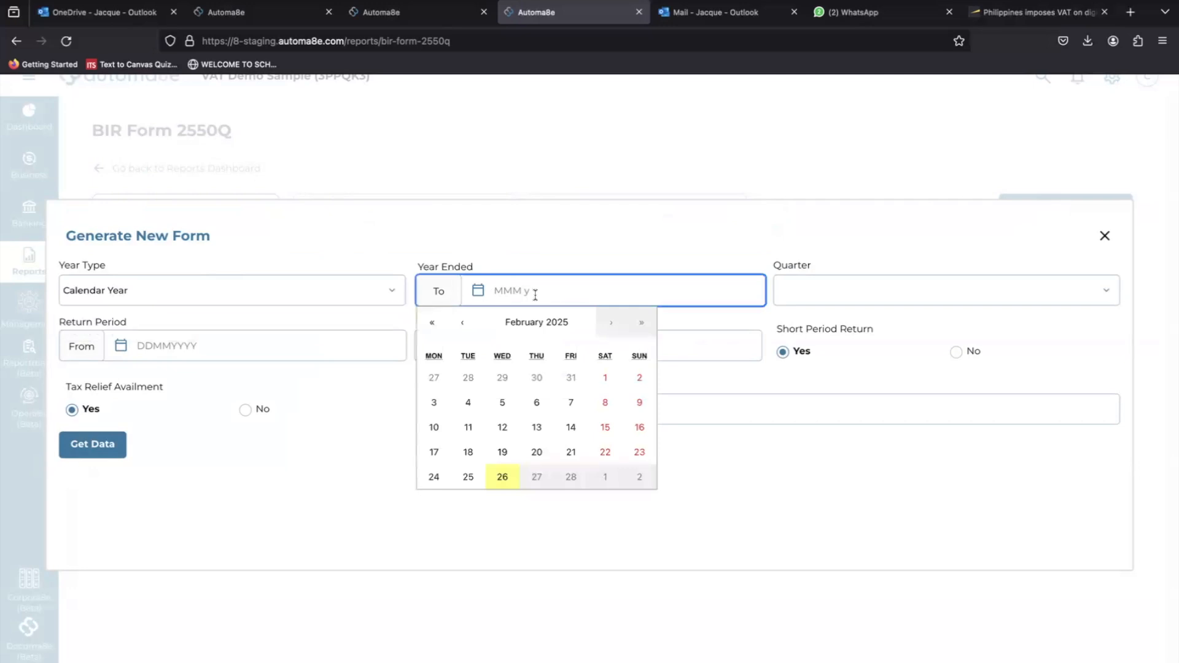
click(610, 322)
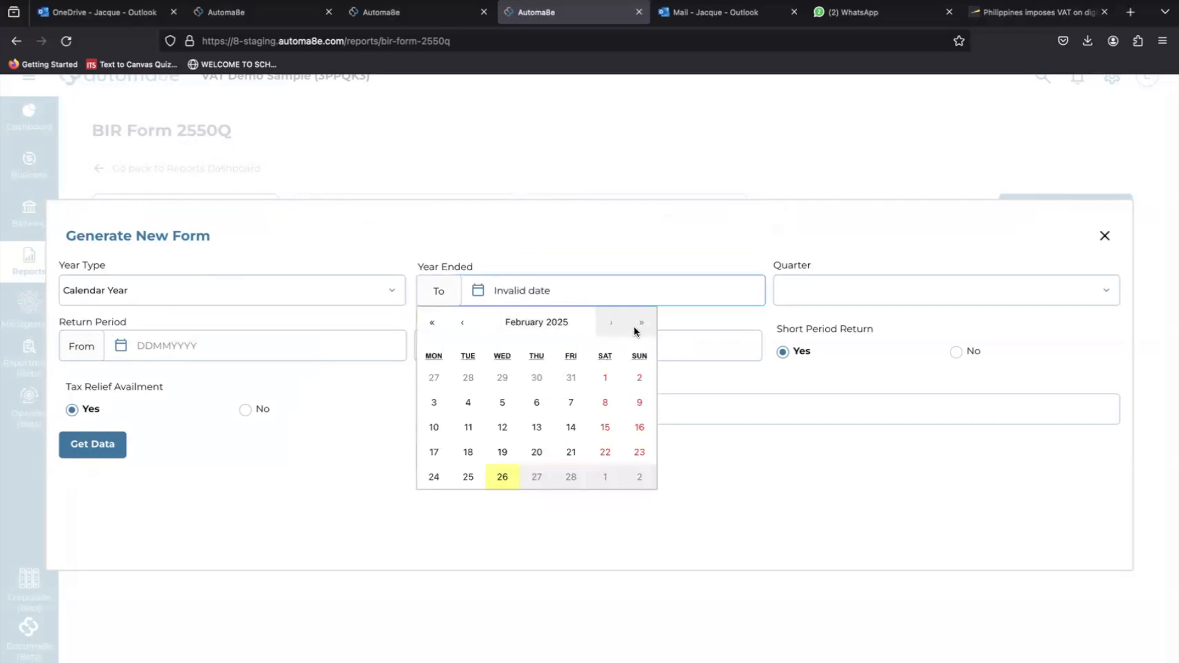
click(431, 322)
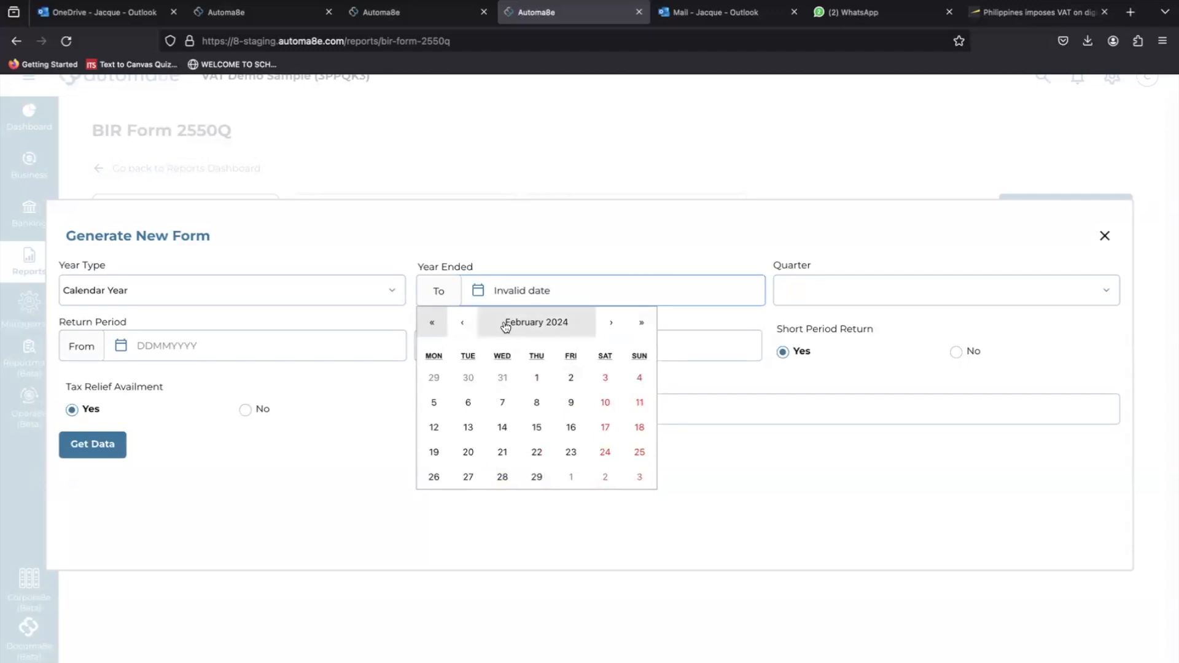
click(637, 327)
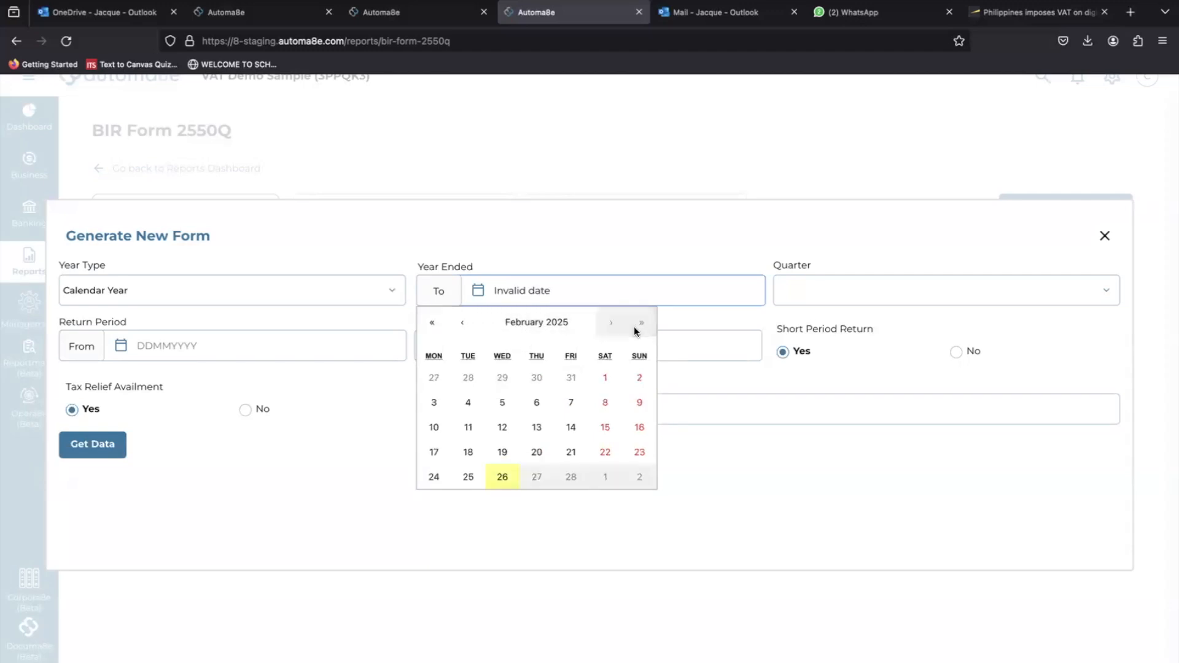
scroll(529, 440, down, 2)
click(907, 382)
click(946, 285)
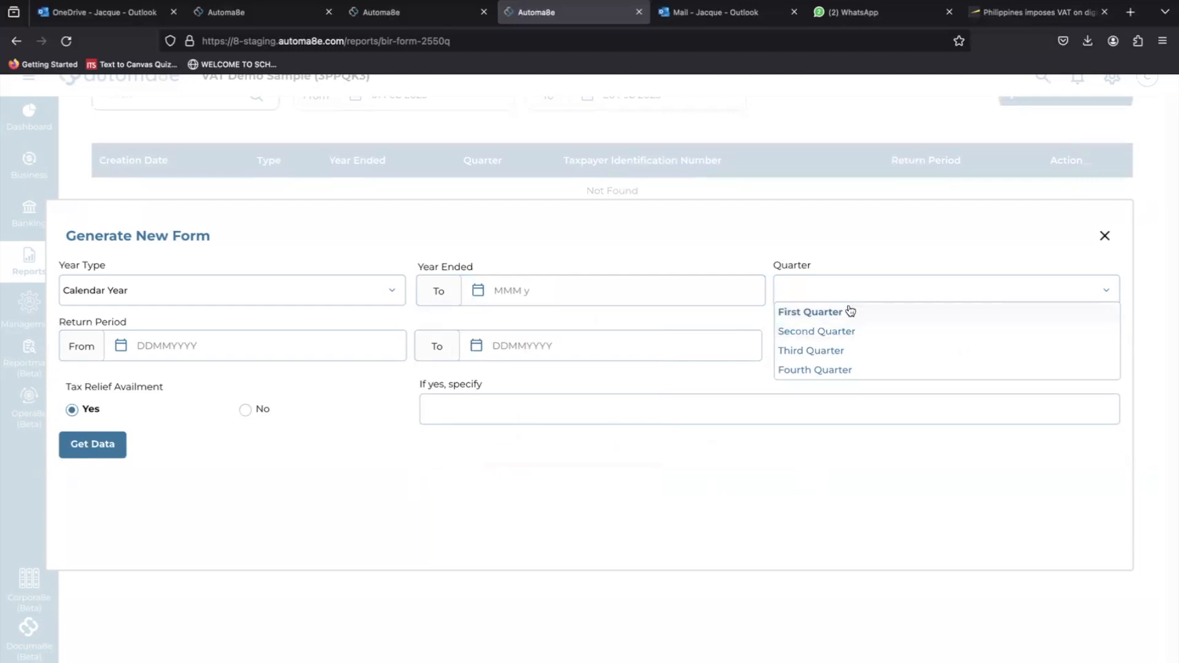
click(847, 311)
click(637, 279)
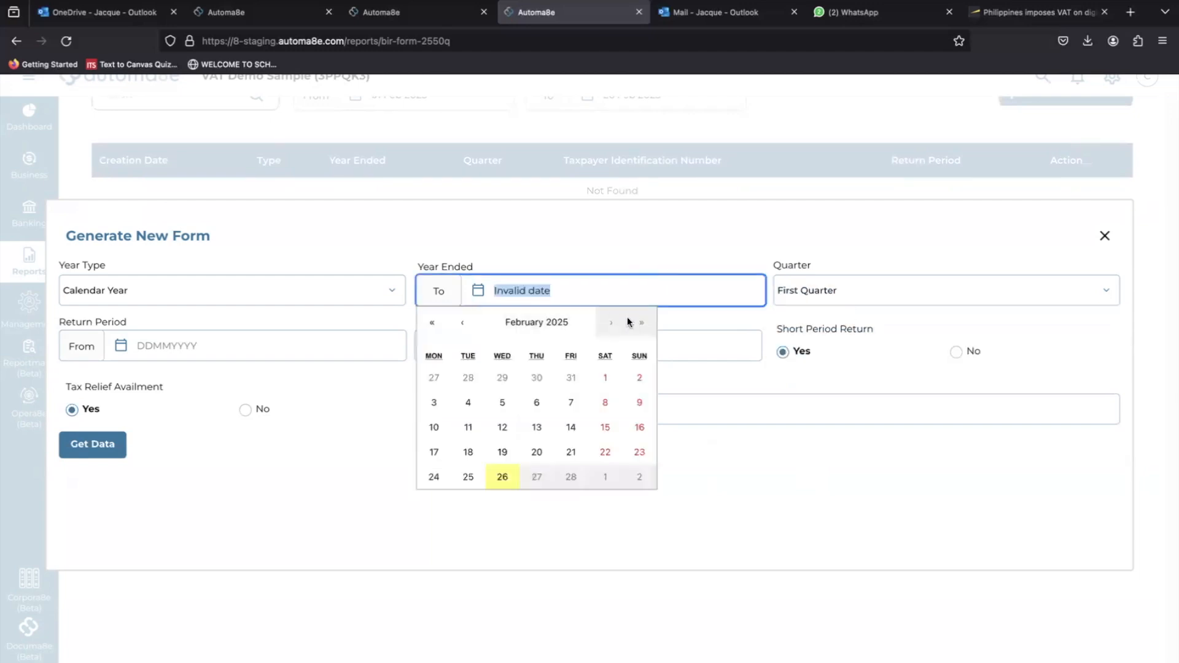
click(606, 320)
click(712, 413)
click(576, 284)
click(771, 487)
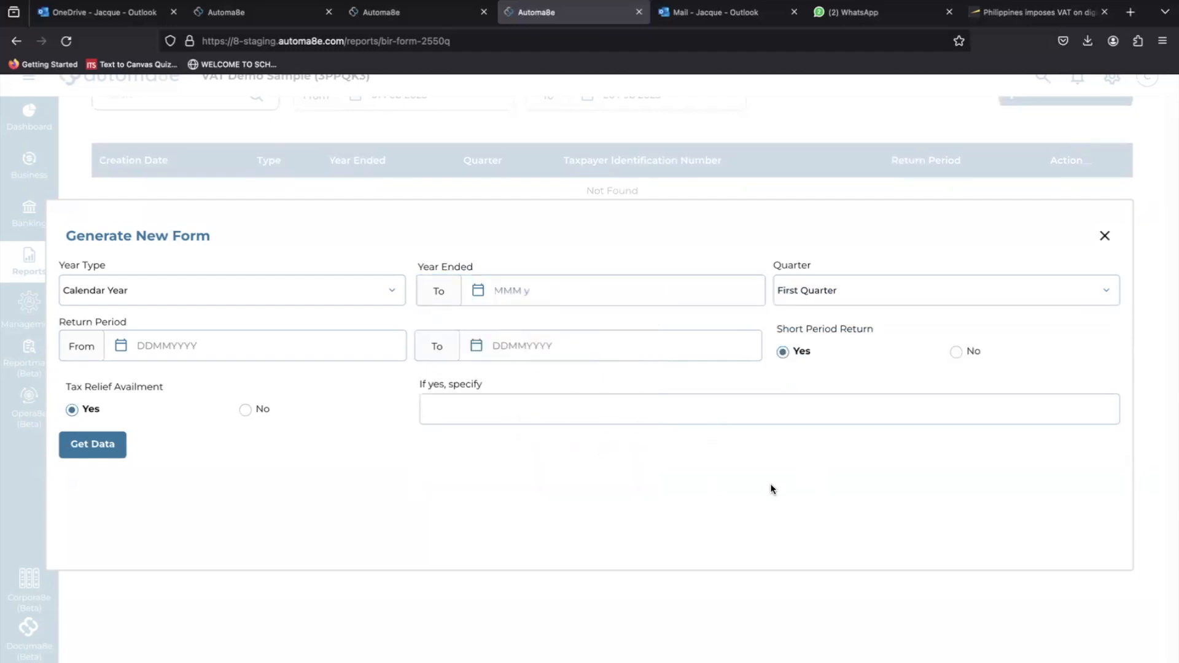
- Set return period 01–28 Feb 2025, year ended January 2025, no tax relief, and fetch the data
click(164, 345)
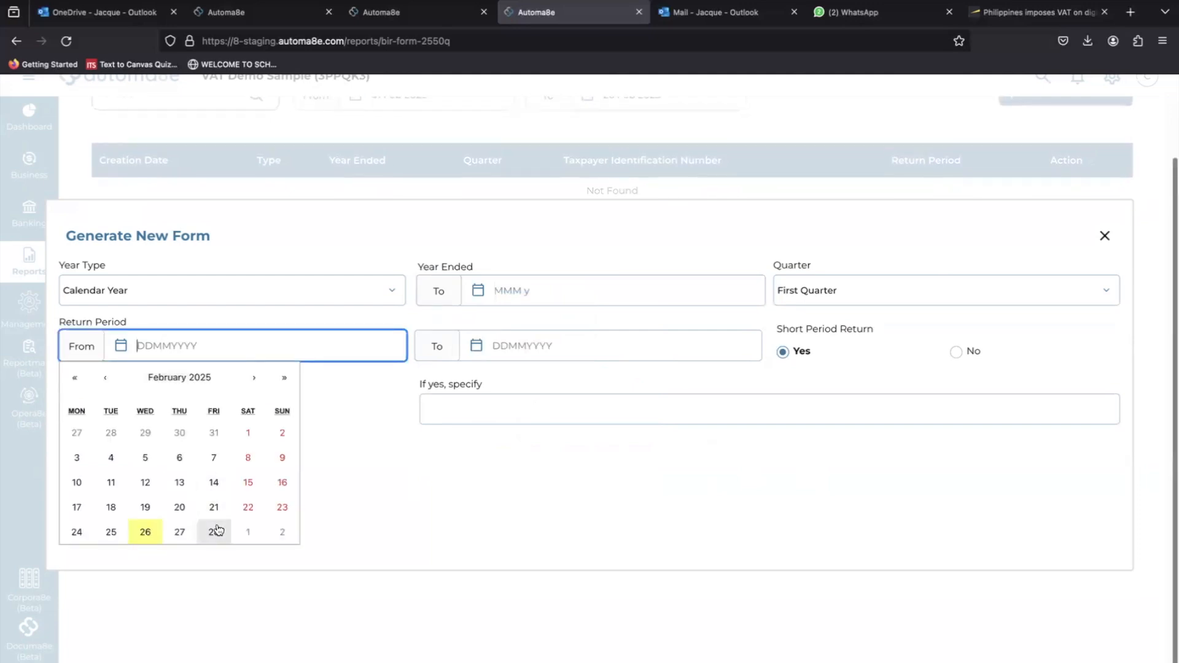
click(251, 434)
click(482, 348)
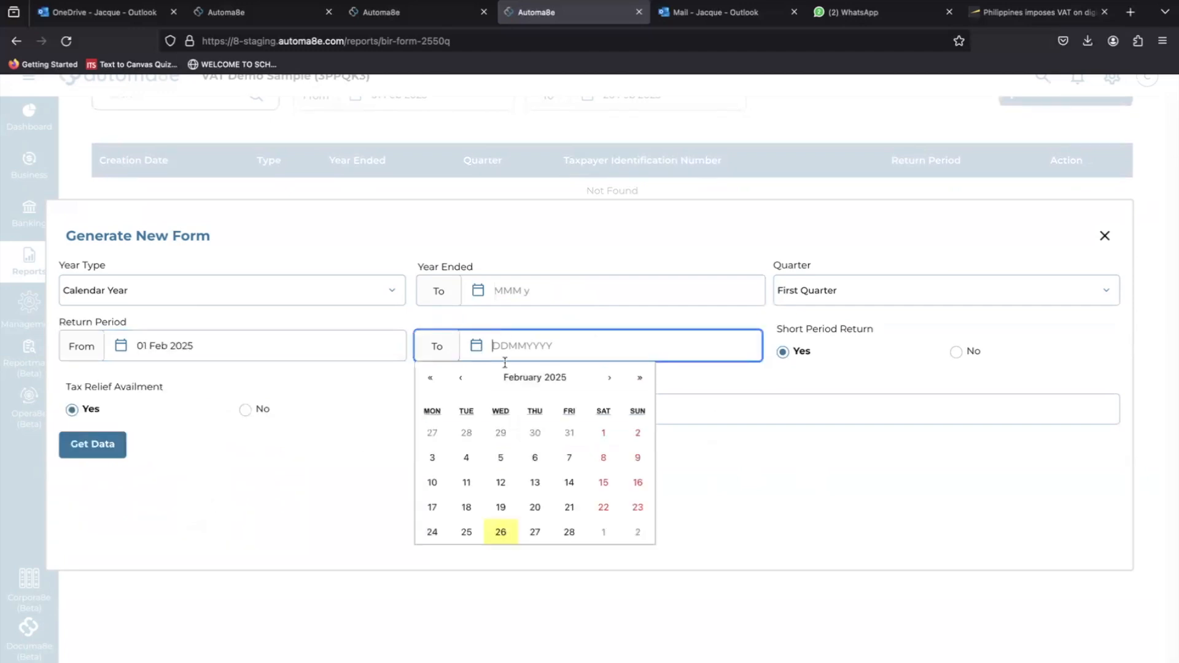
click(566, 531)
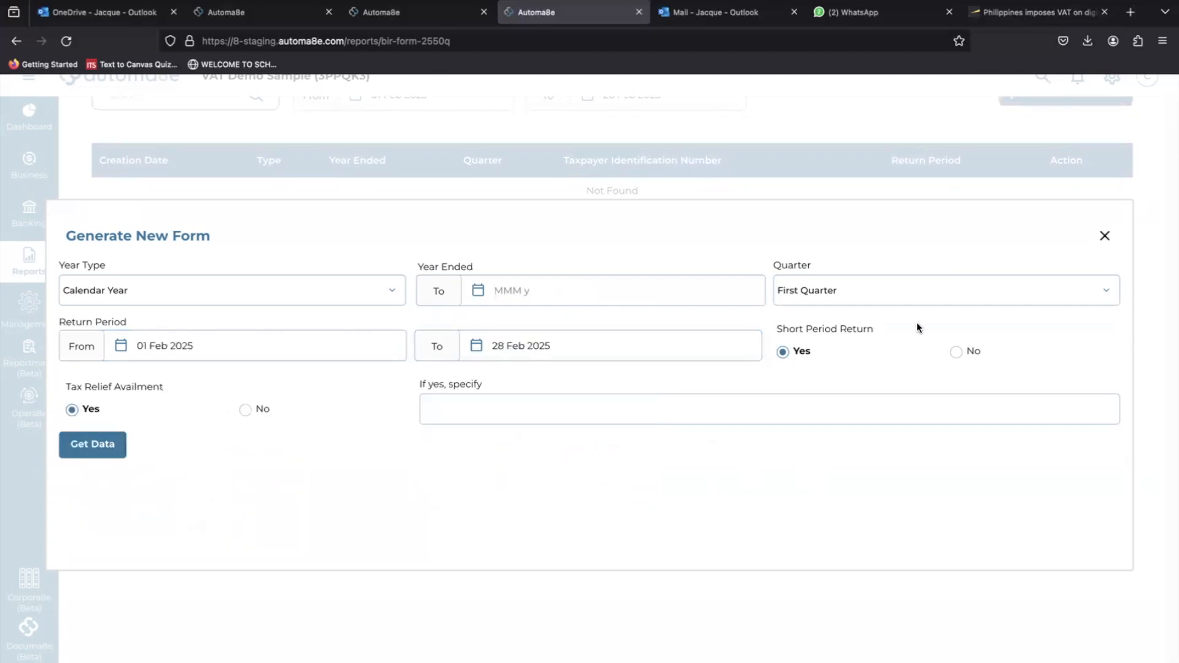
click(506, 290)
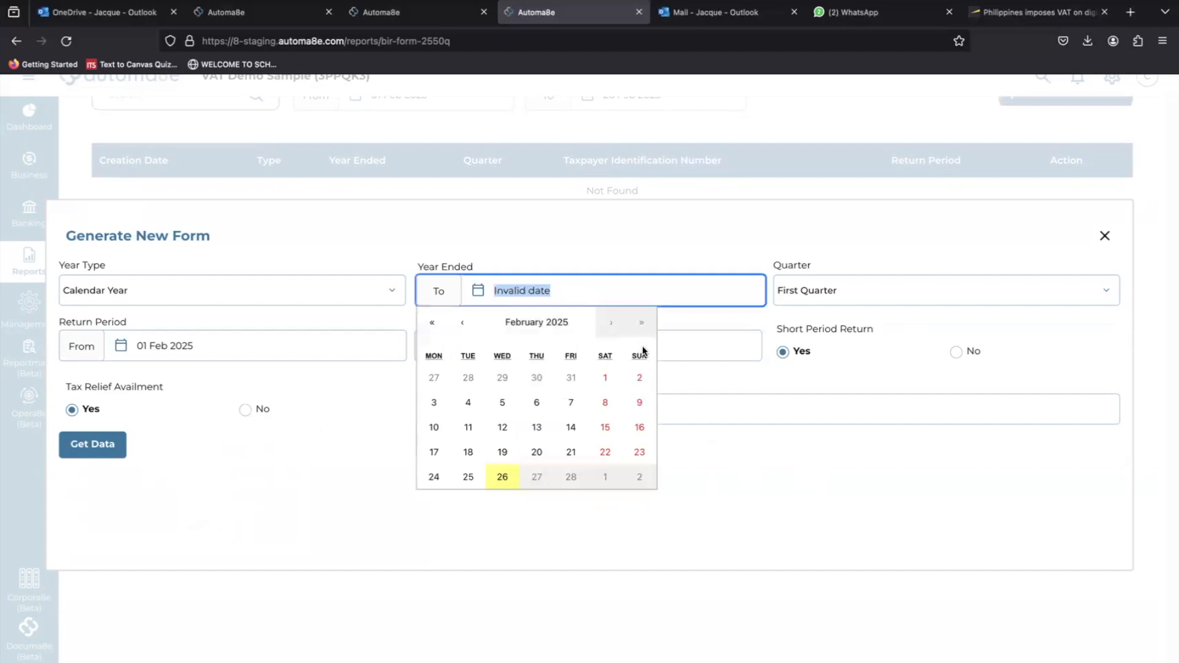
click(466, 326)
click(501, 378)
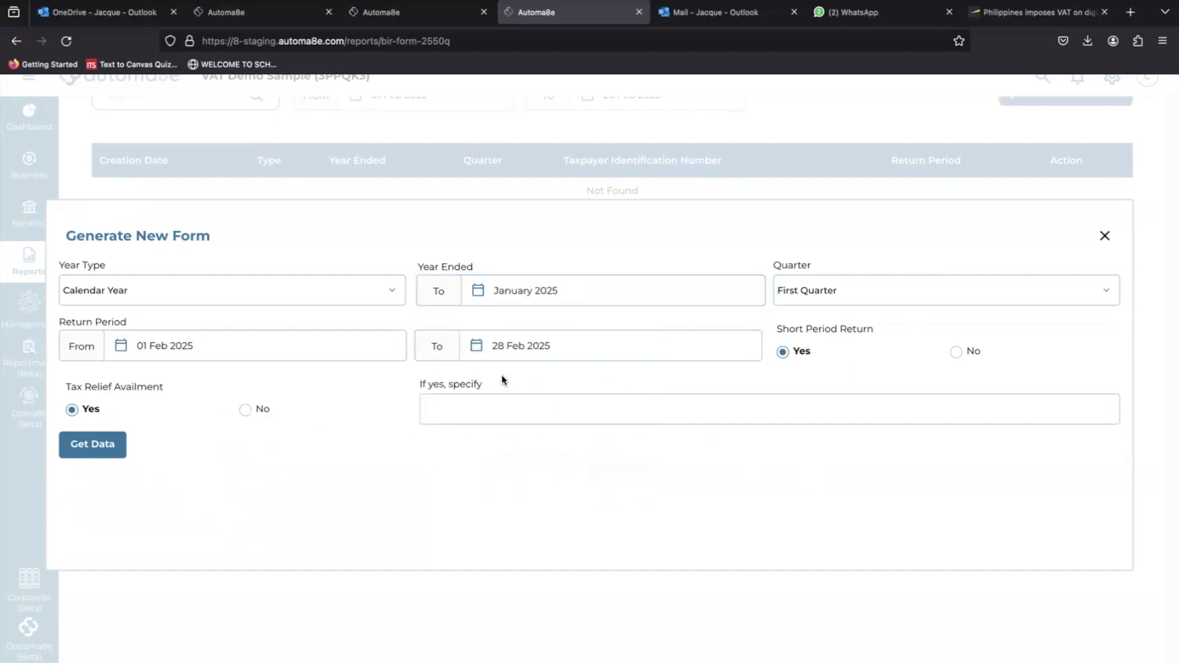
click(245, 410)
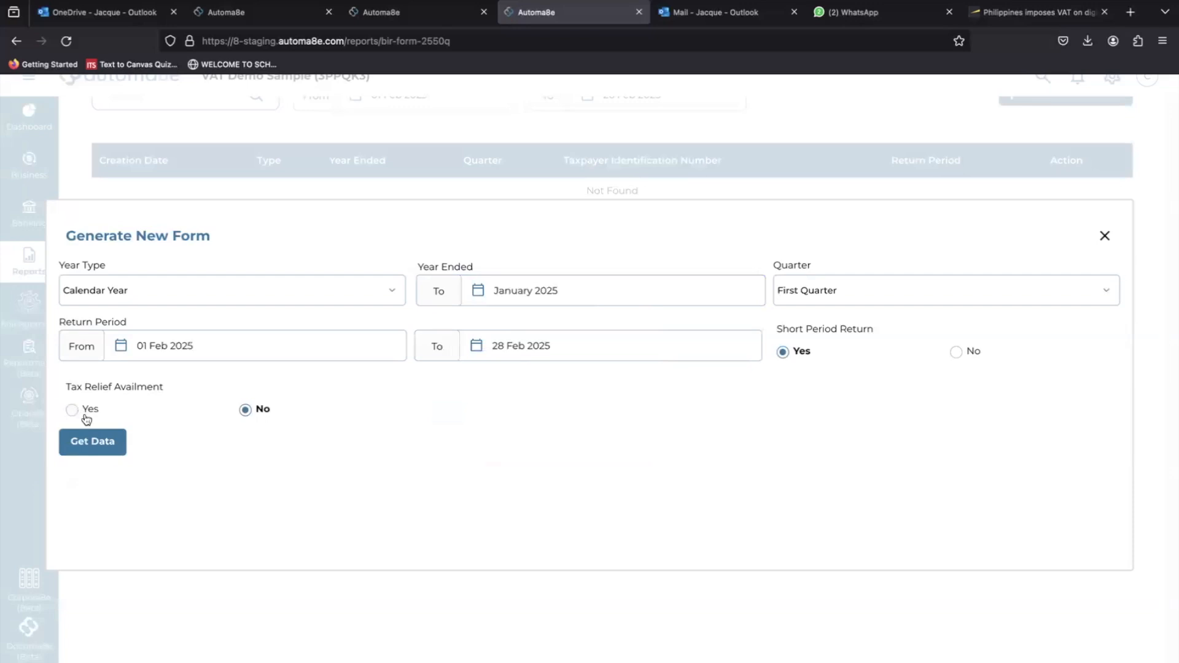
click(99, 440)
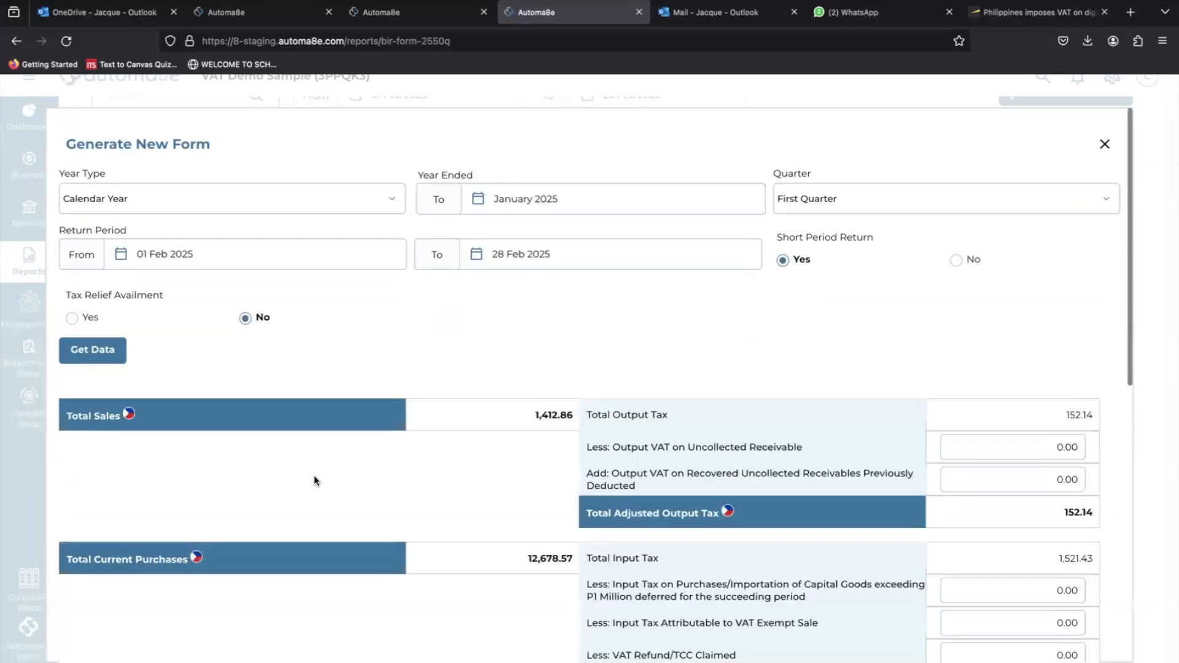
scroll(427, 491, down, 4)
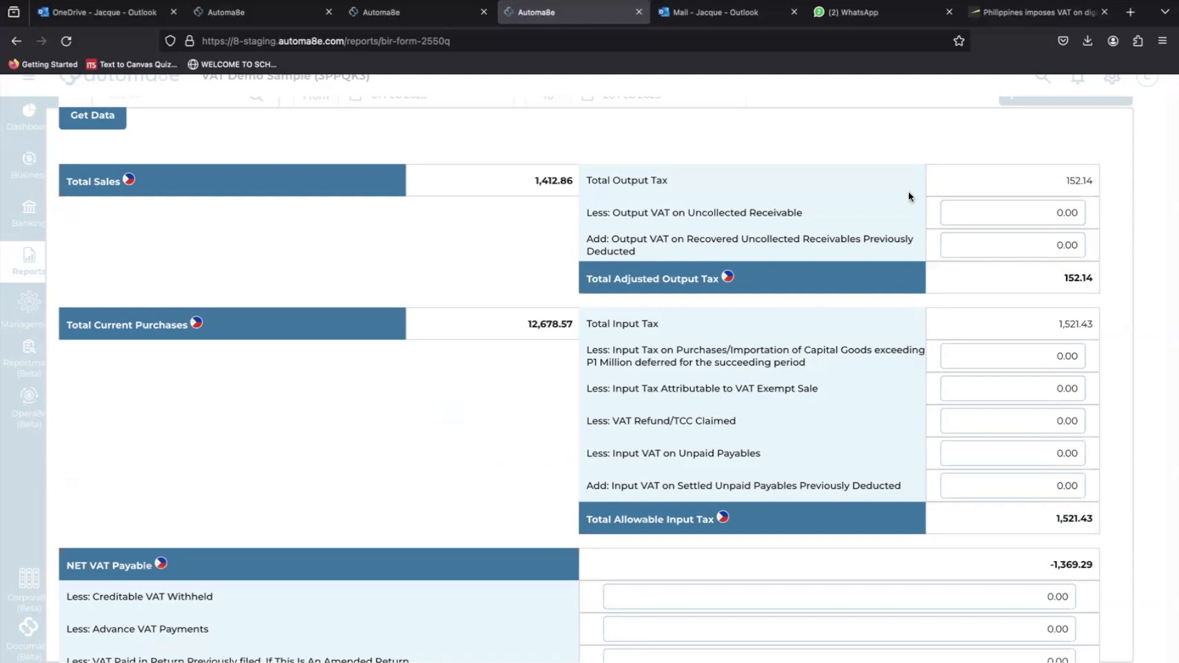
drag(1000, 210, 1093, 235)
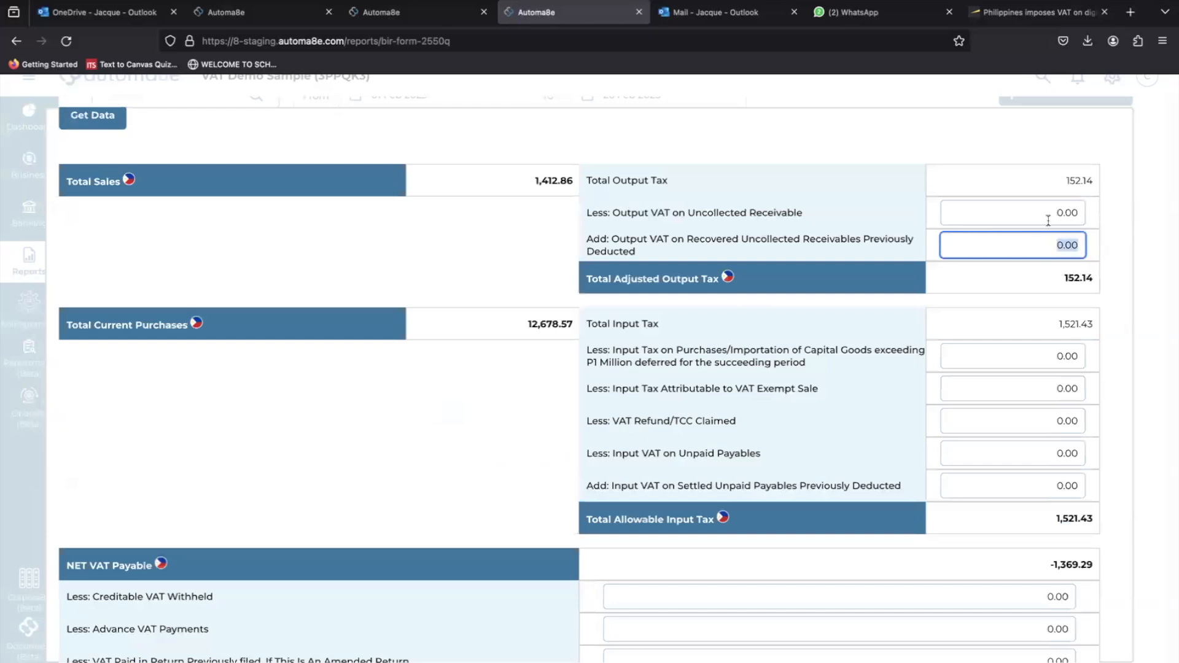
scroll(1016, 315, down, 3)
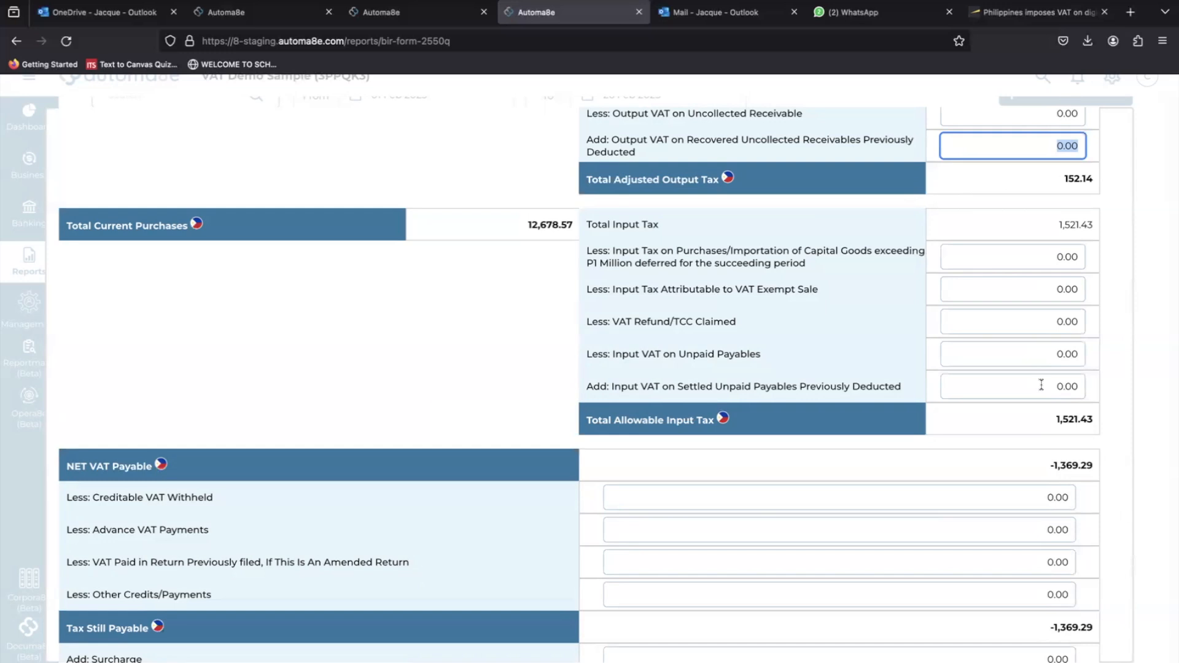
click(1122, 266)
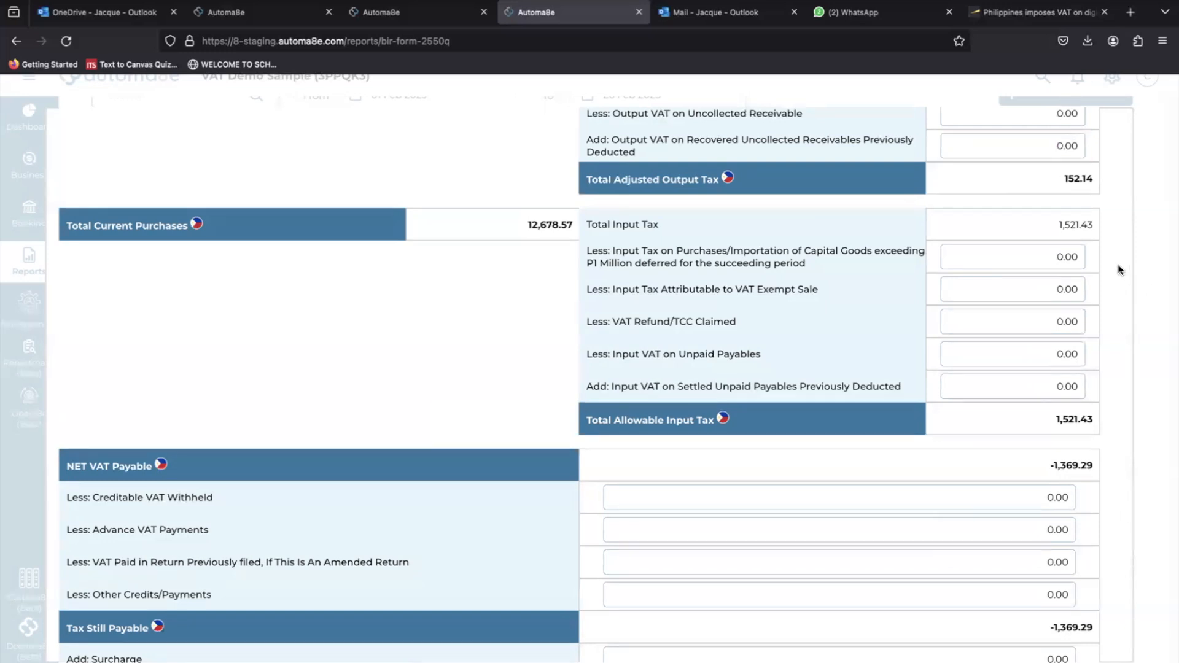
scroll(1117, 264, up, 2)
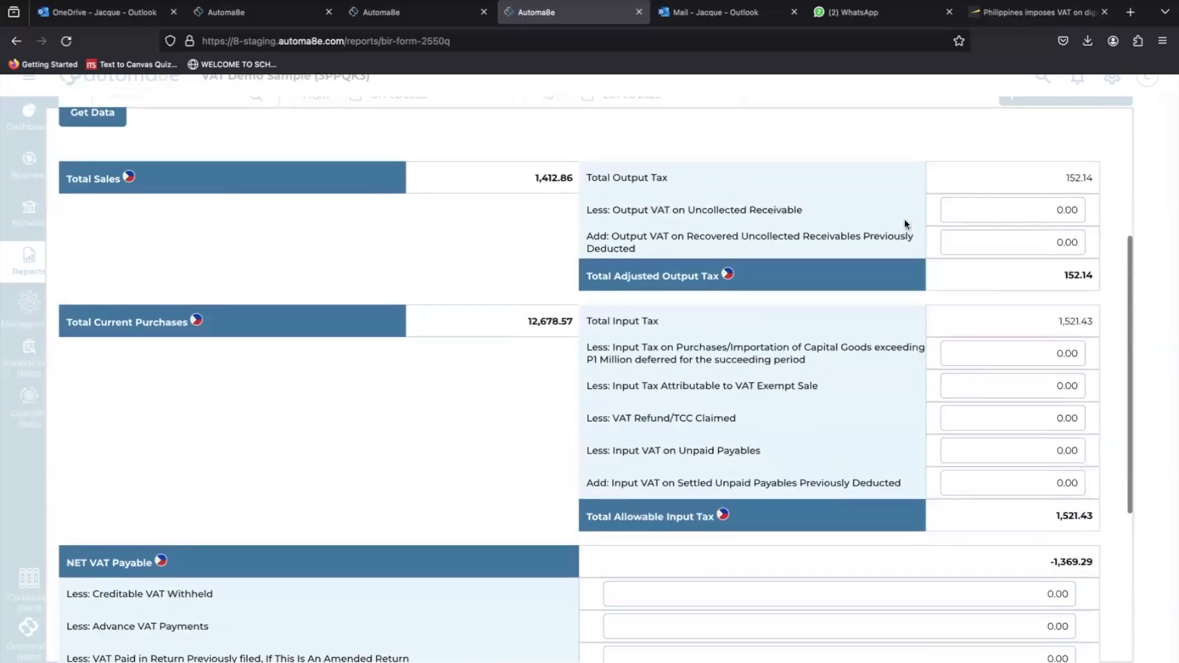
click(1027, 350)
click(1046, 381)
click(1043, 410)
scroll(1043, 410, down, 2)
click(1049, 360)
click(1041, 382)
scroll(1040, 386, down, 2)
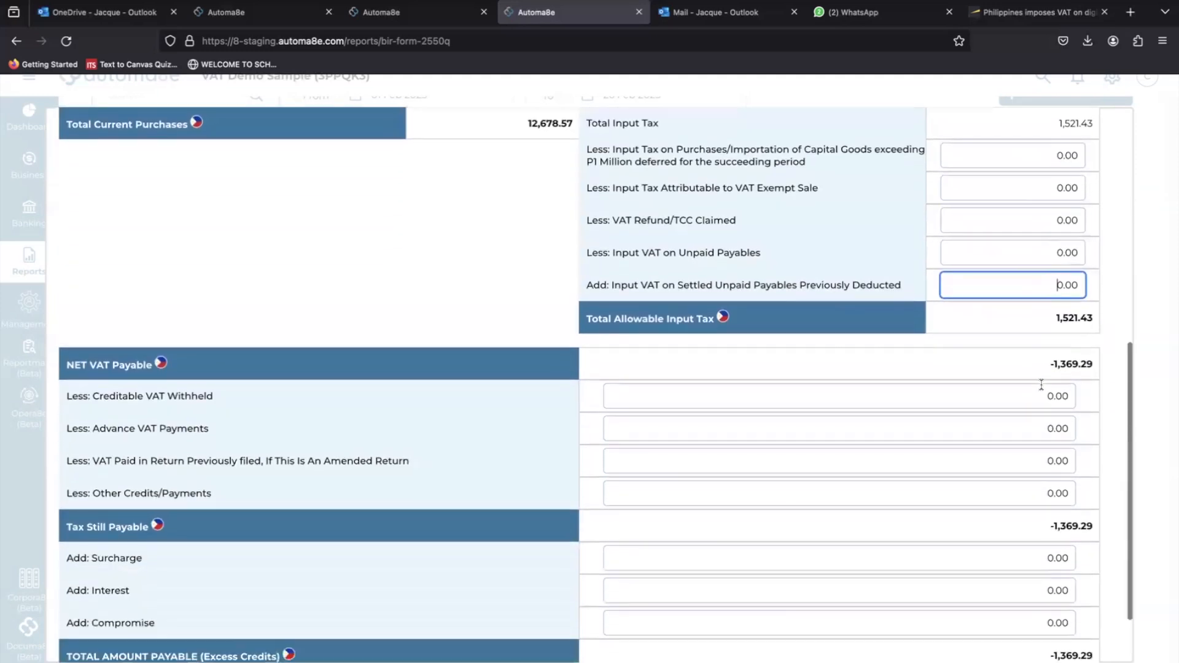
scroll(970, 356, up, 1)
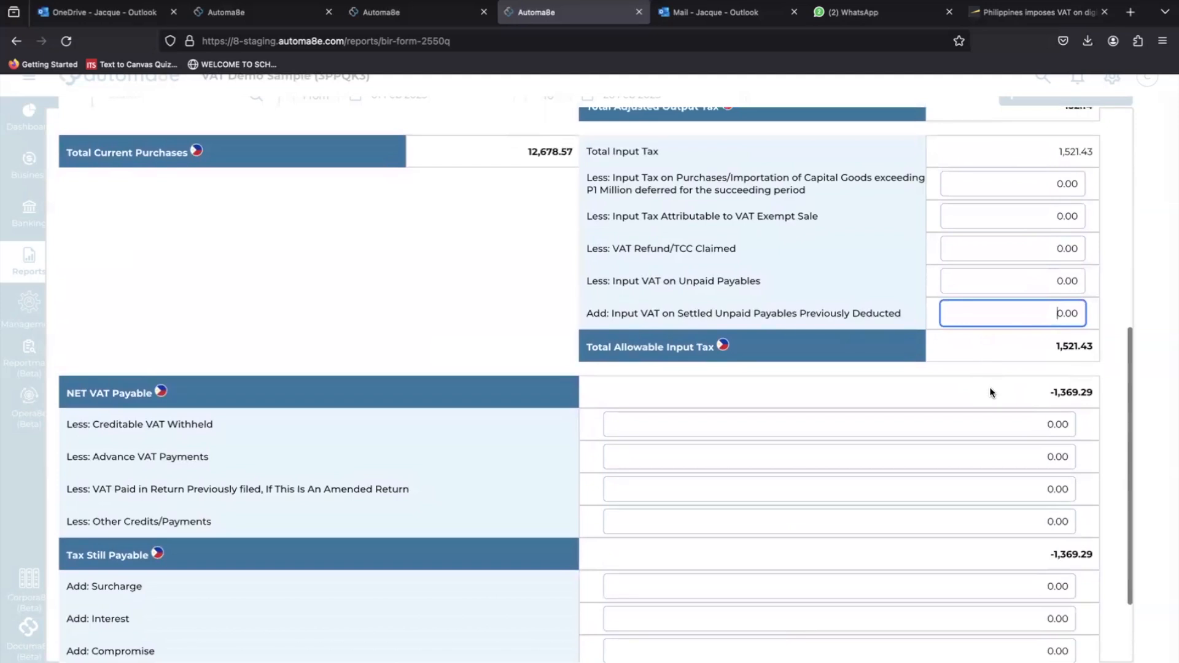
scroll(989, 387, down, 2)
scroll(1021, 366, down, 2)
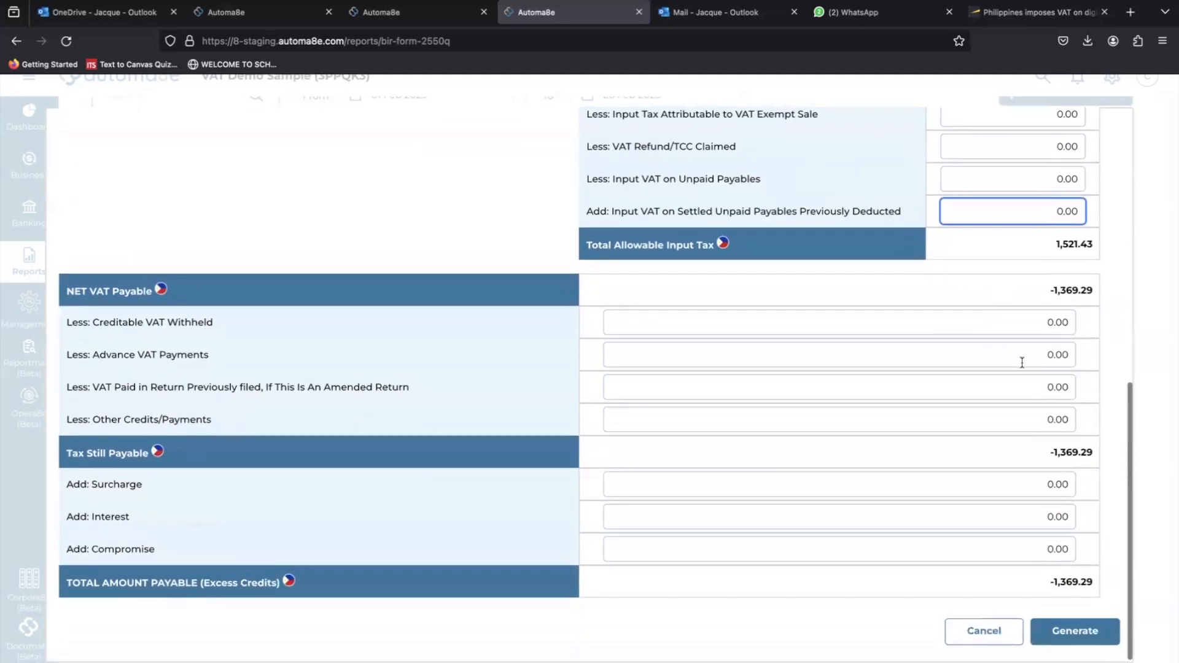
- Enter 10 creditable VAT withheld and 100 advance VAT payments, leaving previously paid VAT at zero
drag(1017, 312, 1075, 314)
text(10)
click(1099, 326)
drag(1034, 351, 1076, 354)
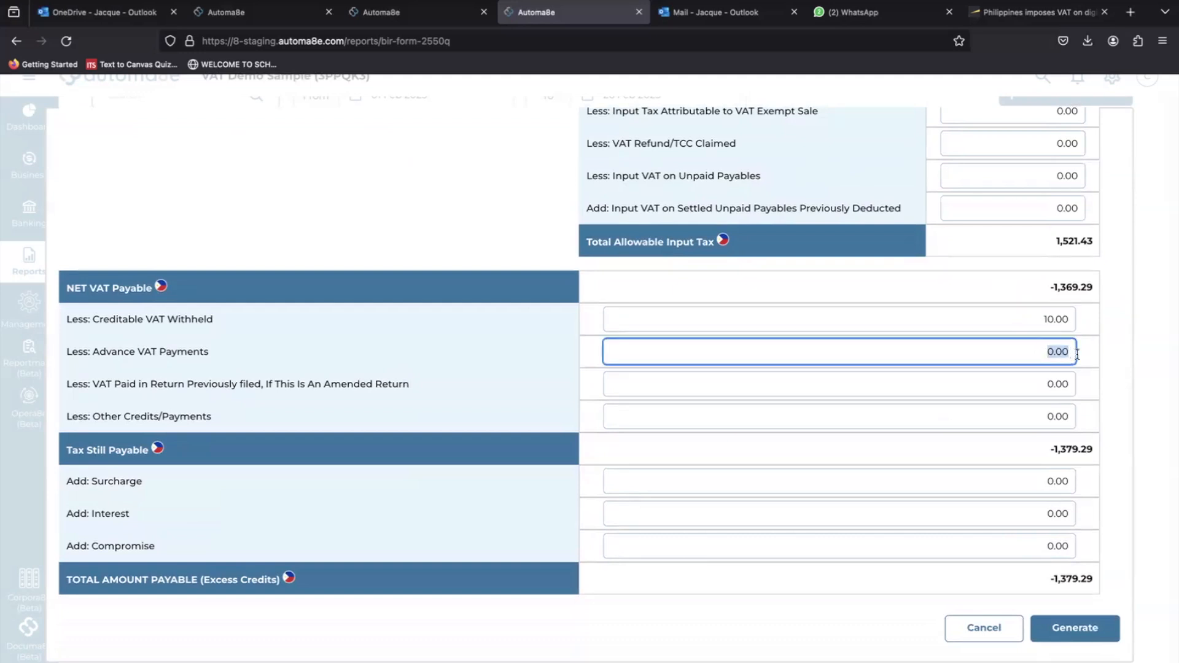
text(100)
click(1032, 385)
click(1124, 398)
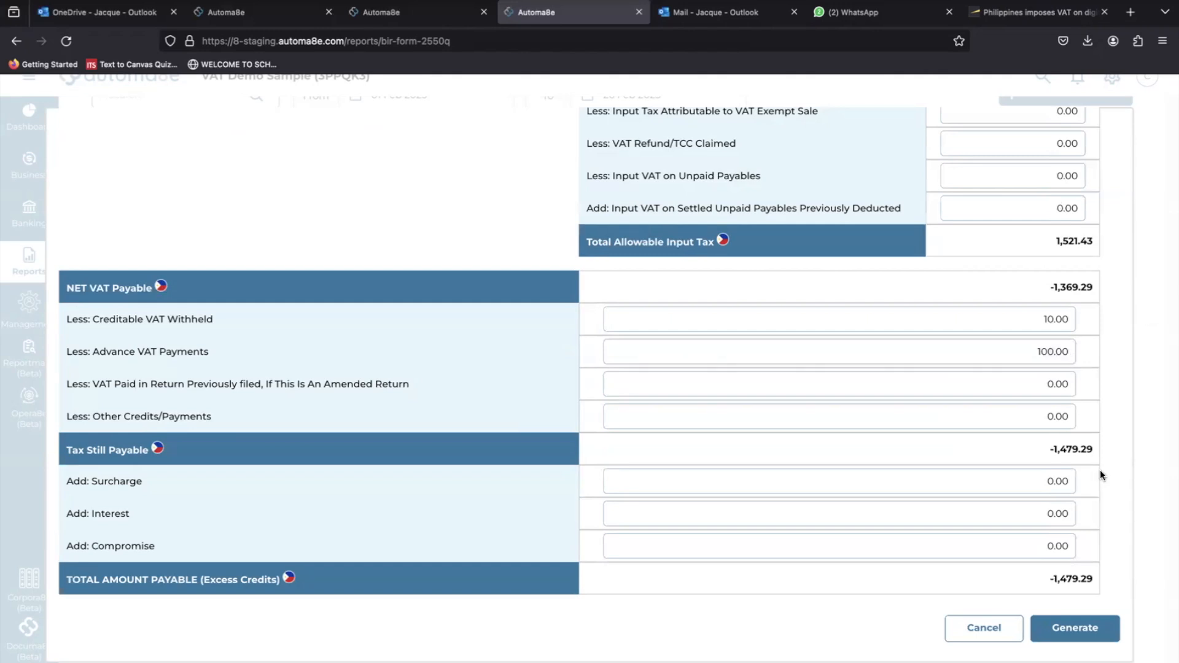
- Enter surcharge 50, interest 20 and compromise 1,000
click(1043, 481)
text(50)
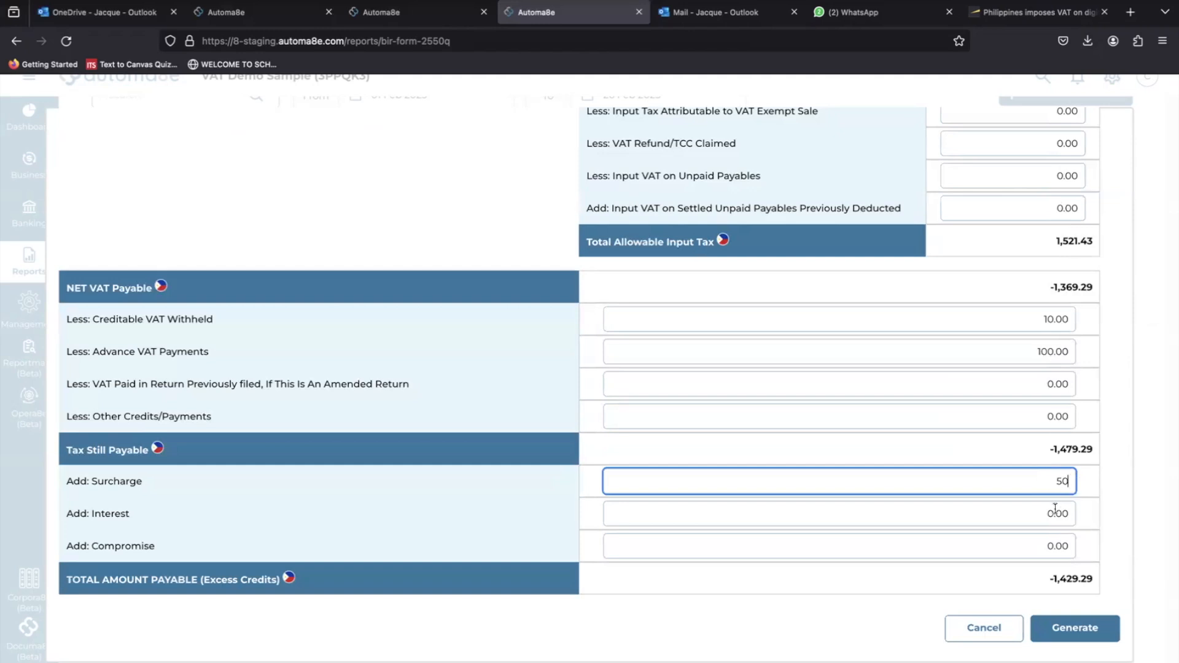
key(Tab)
text(20)
click(1053, 545)
double_click(1052, 545)
text(1,00)
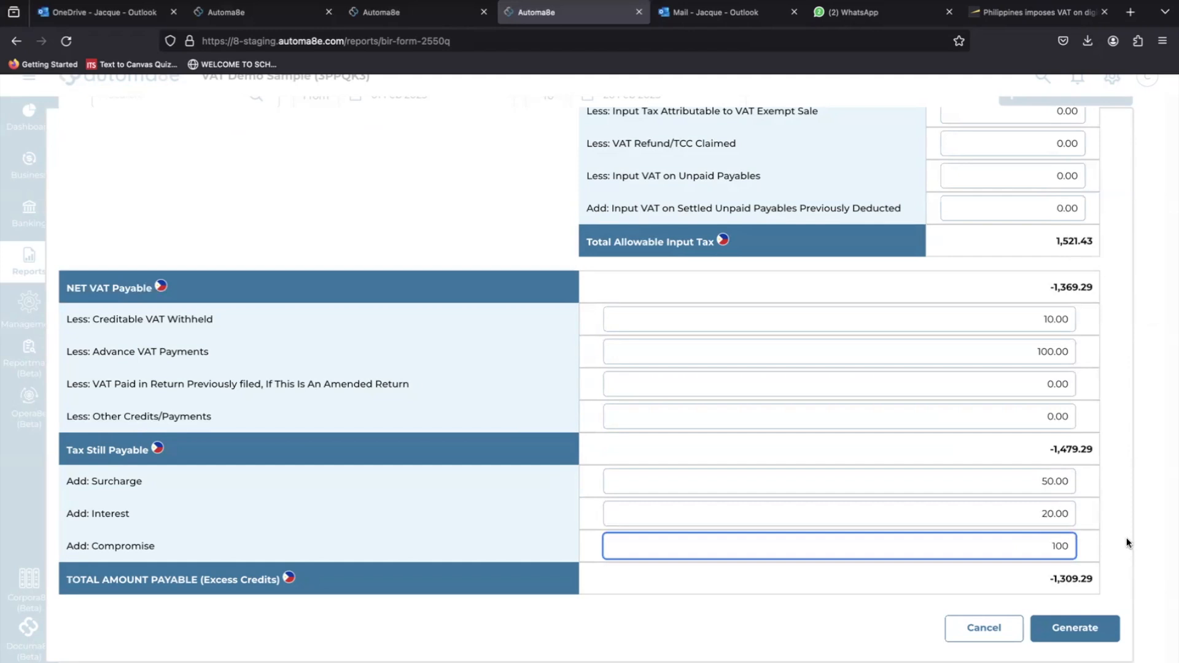
text(0)
click(1093, 525)
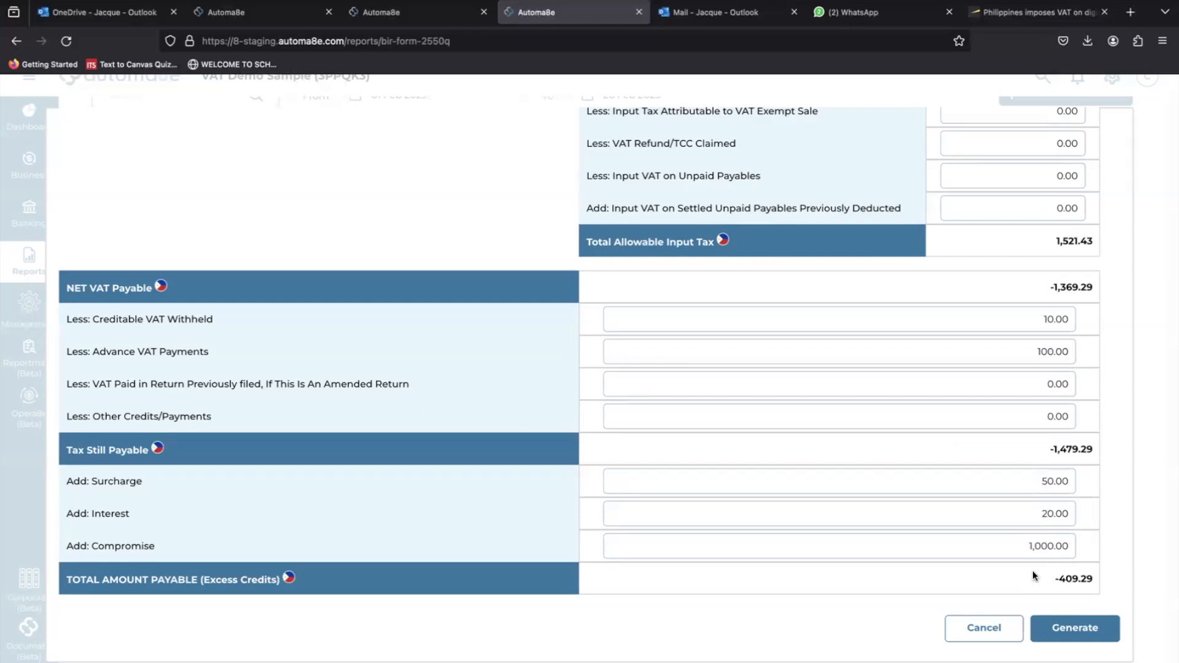
- Generate the 2550Q return and acknowledge the Successfully Generated message
click(1080, 634)
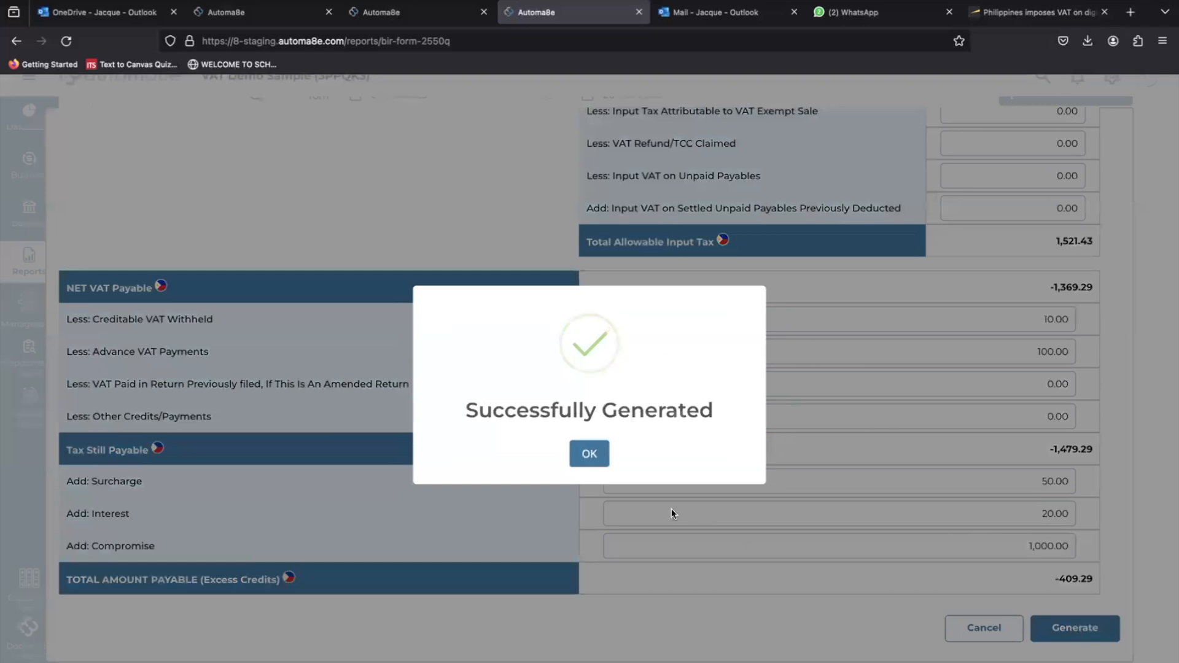
click(589, 458)
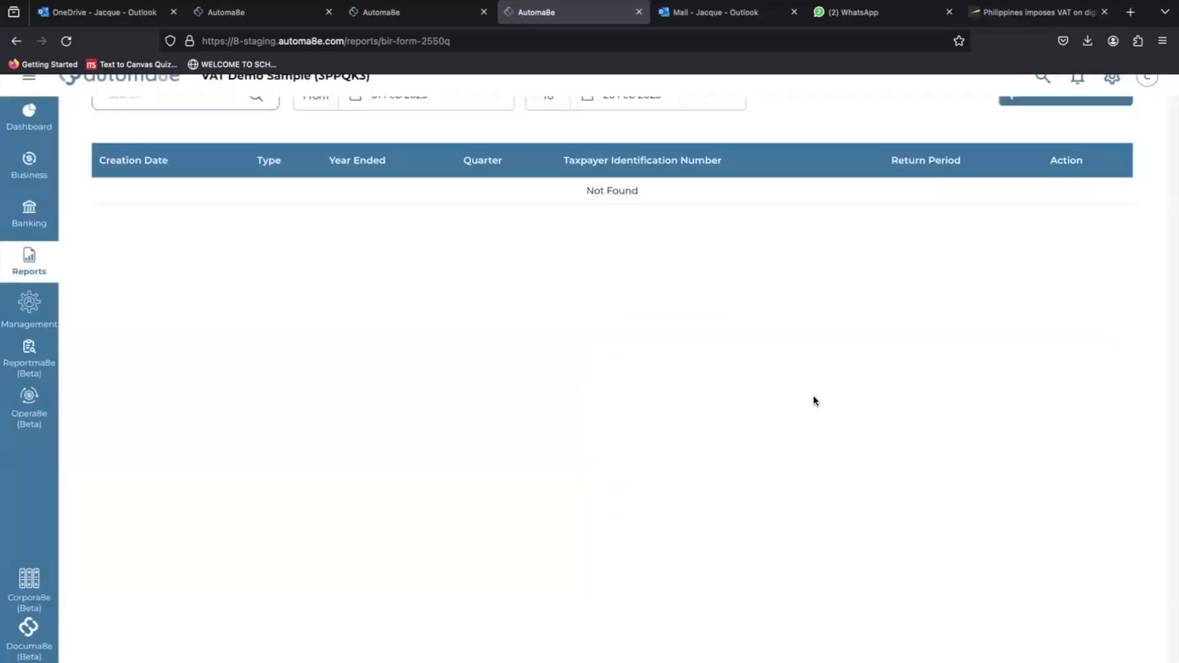
- Return to the Reports dashboard and reopen BIR Form 2550Q to find the new 01–28 Feb 2025 form
scroll(814, 400, up, 2)
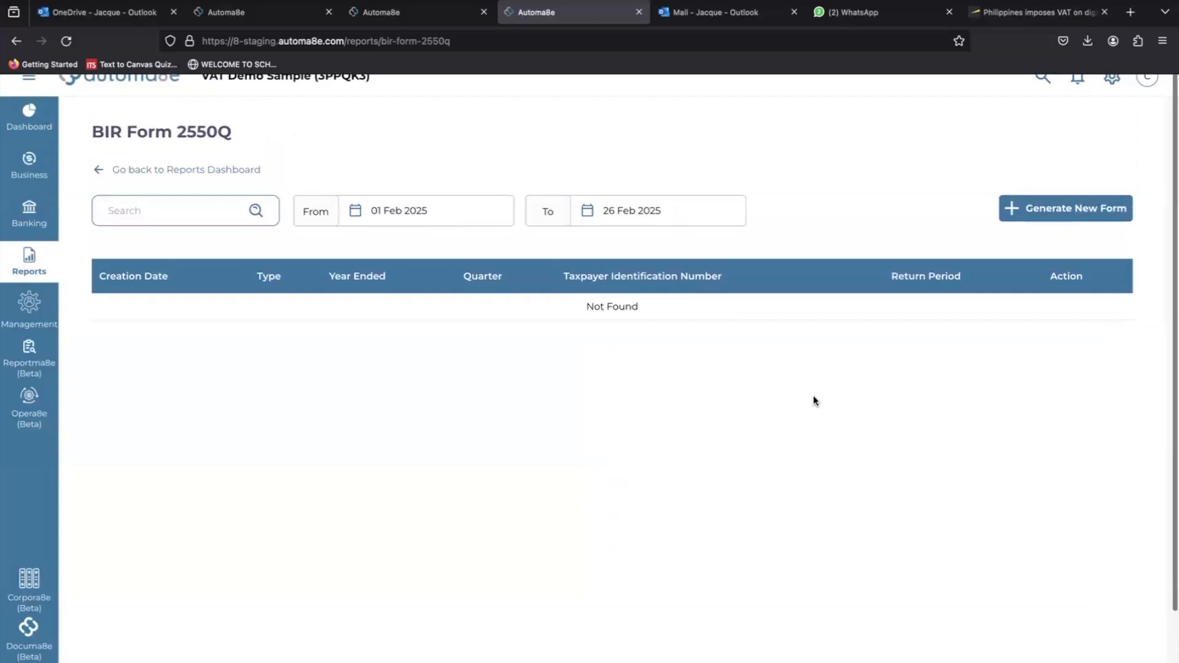
scroll(814, 400, down, 1)
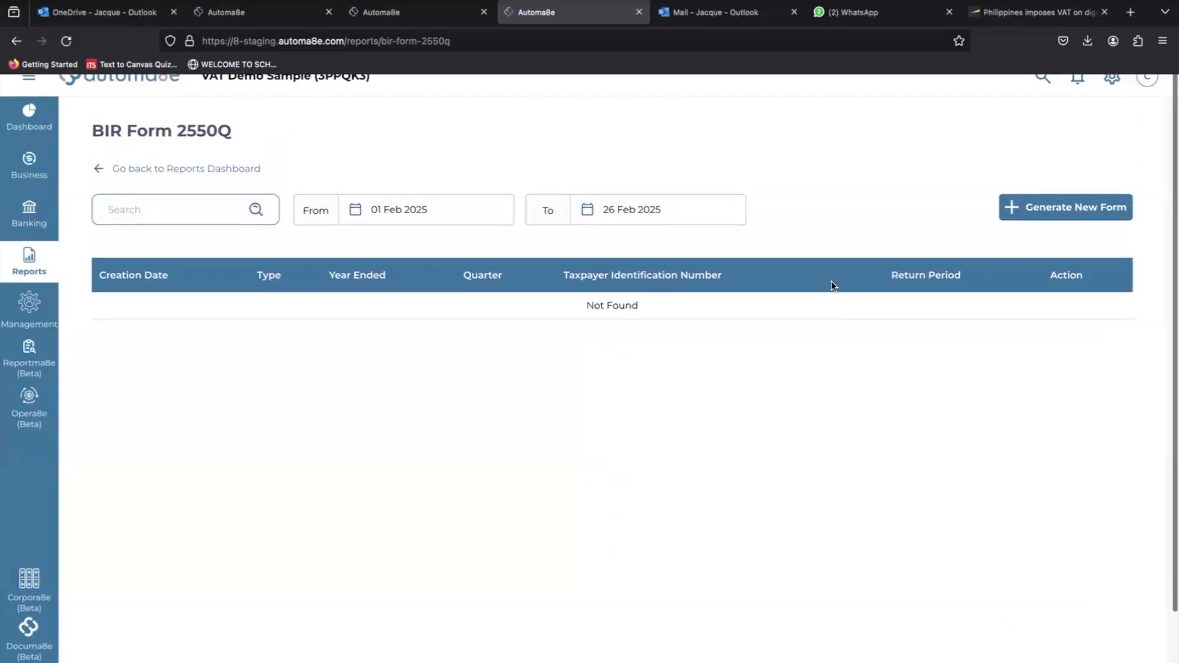
click(188, 170)
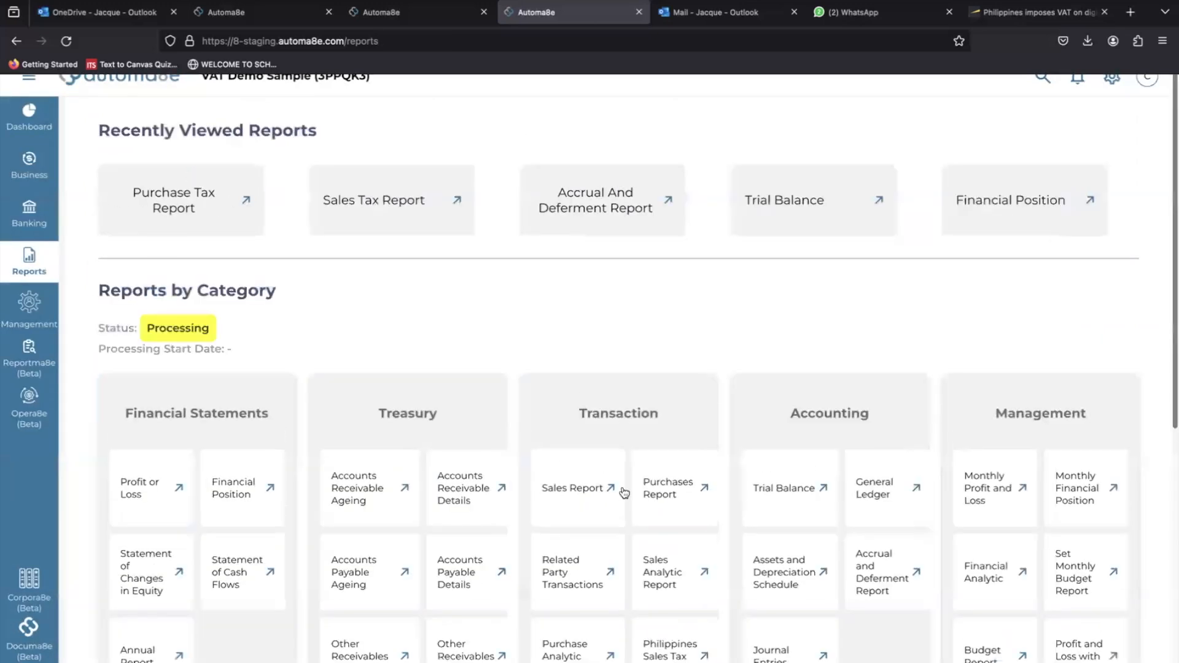
scroll(623, 493, down, 5)
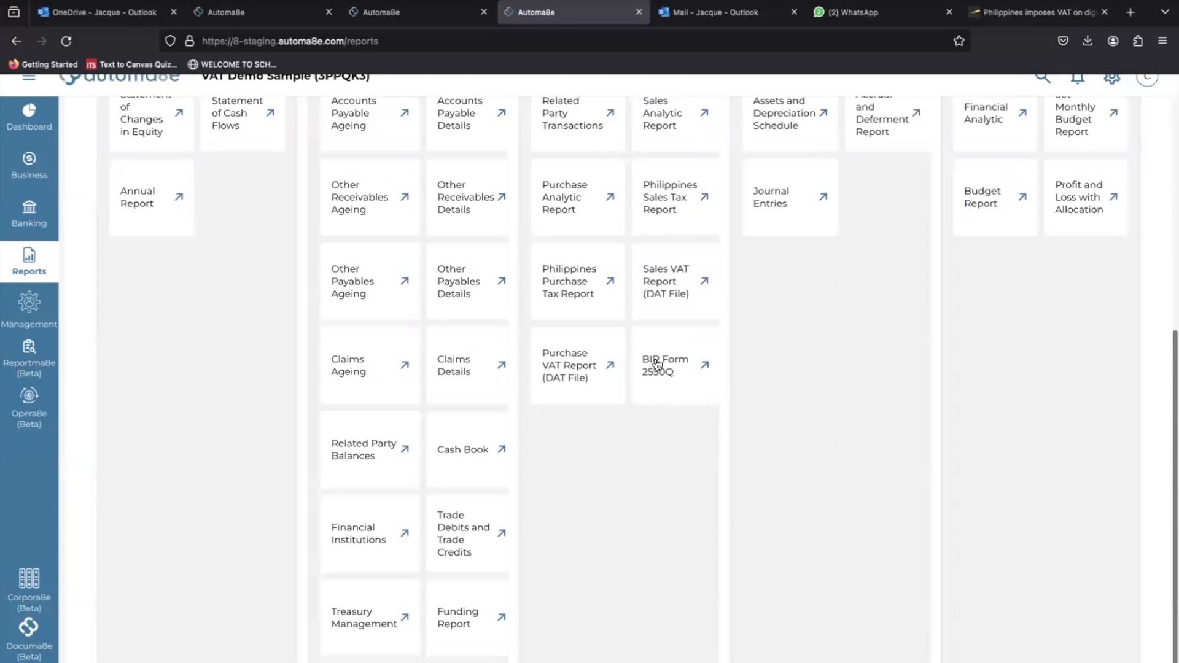
scroll(657, 364, up, 2)
click(675, 464)
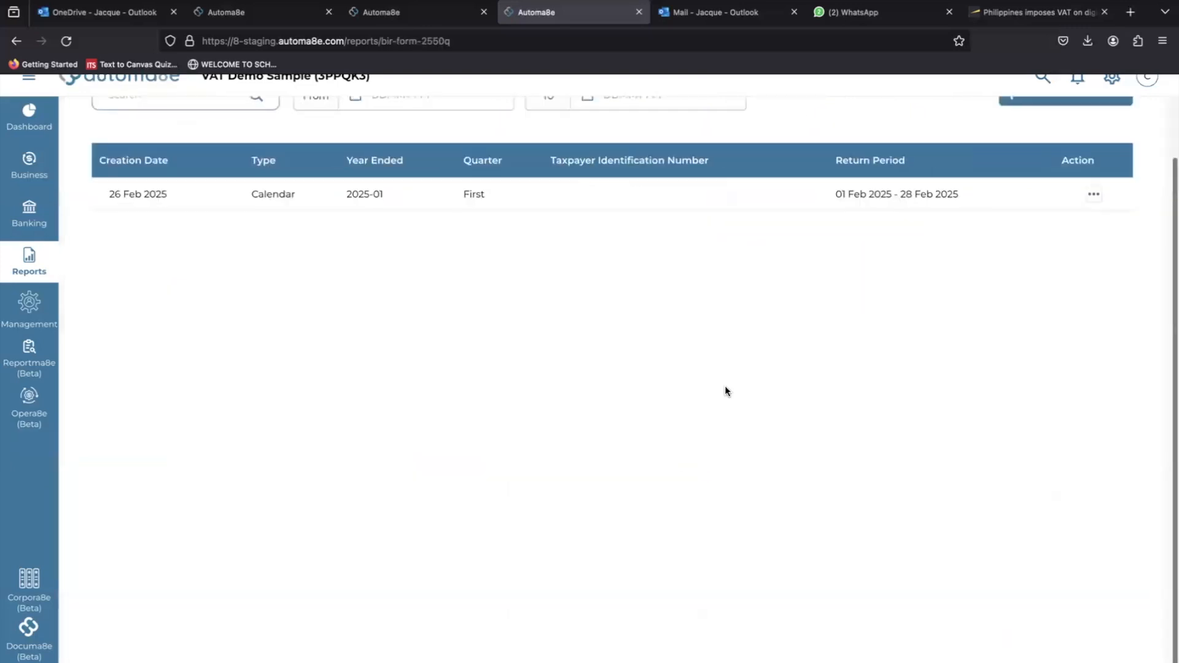
scroll(627, 283, up, 3)
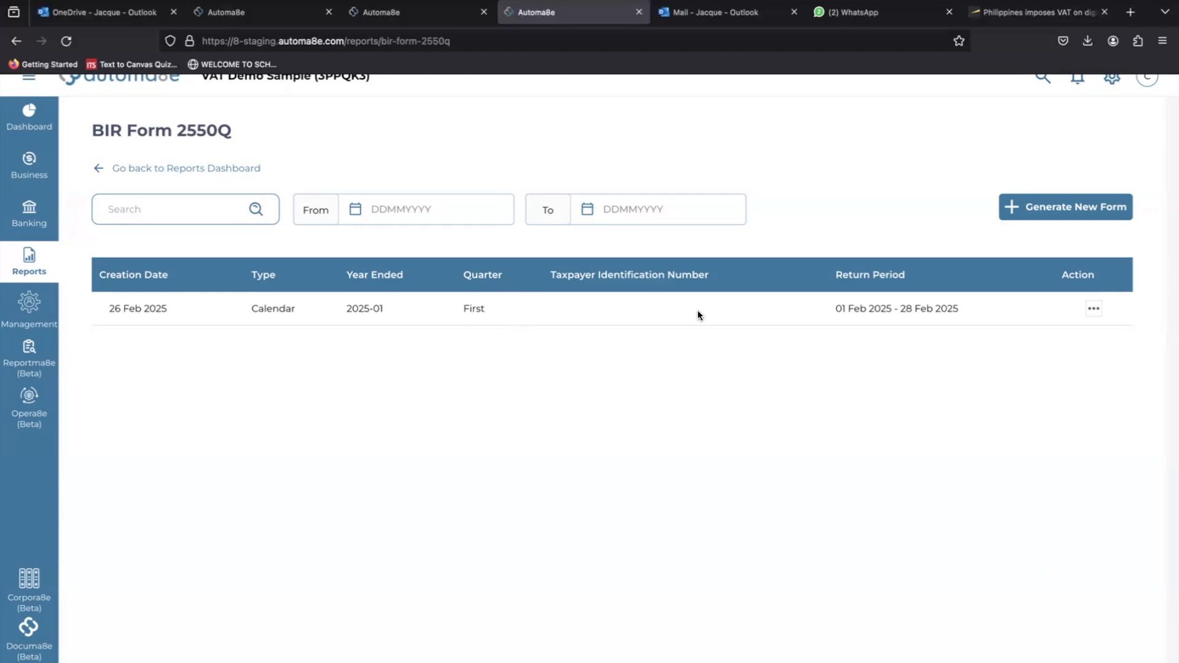
- Preview the February 2025 2550Q return, review both PDF pages totalling -409.29, then close it
click(1092, 309)
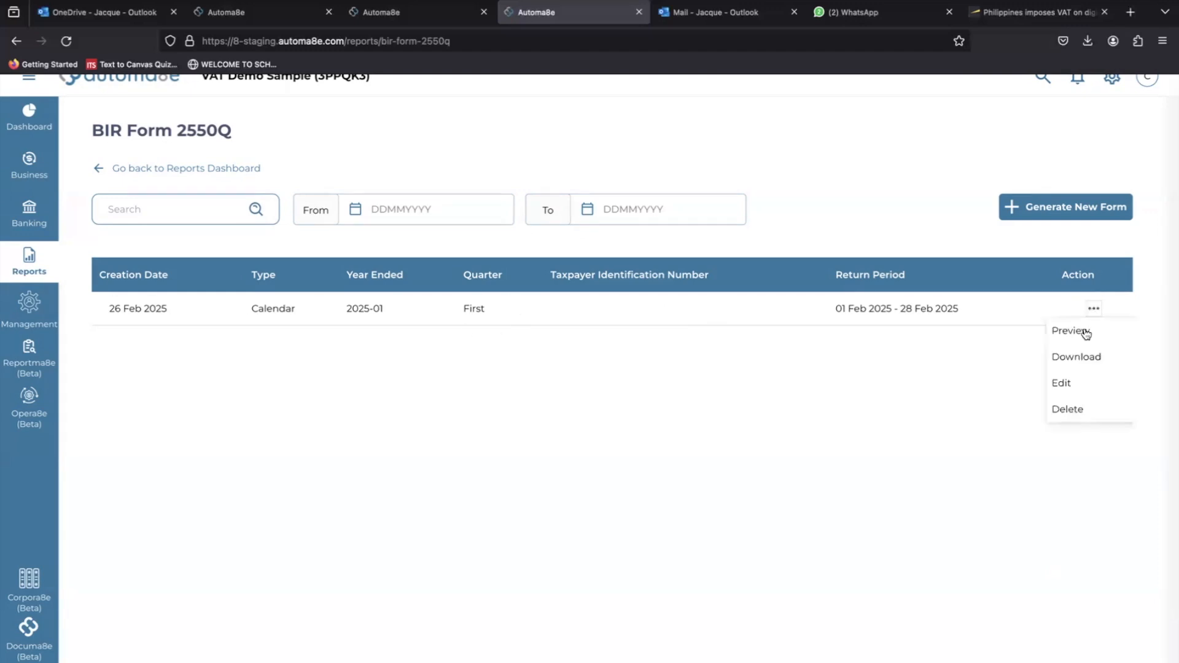
click(1083, 331)
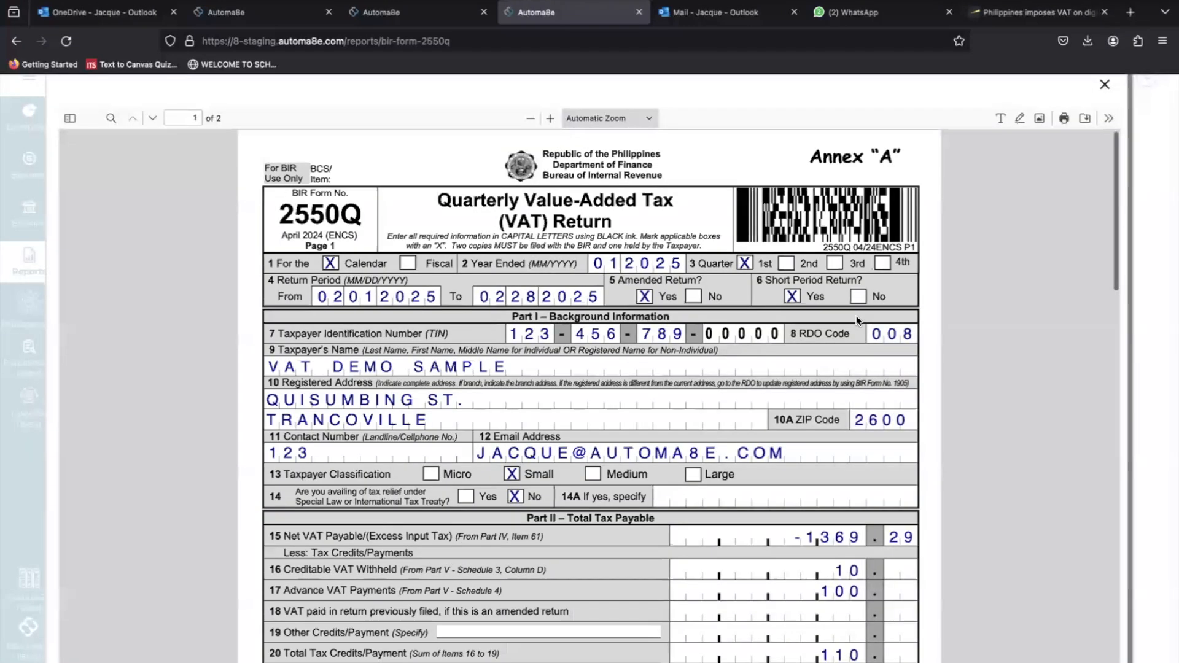
scroll(822, 328, down, 1)
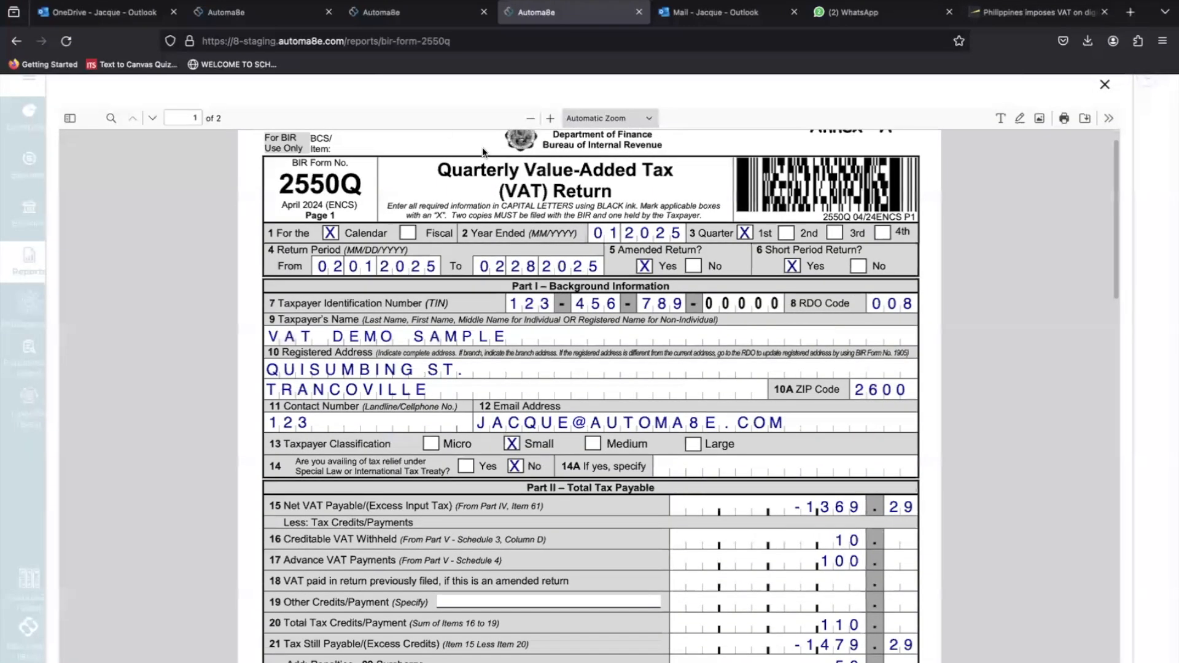
scroll(351, 203, down, 1)
scroll(680, 237, down, 1)
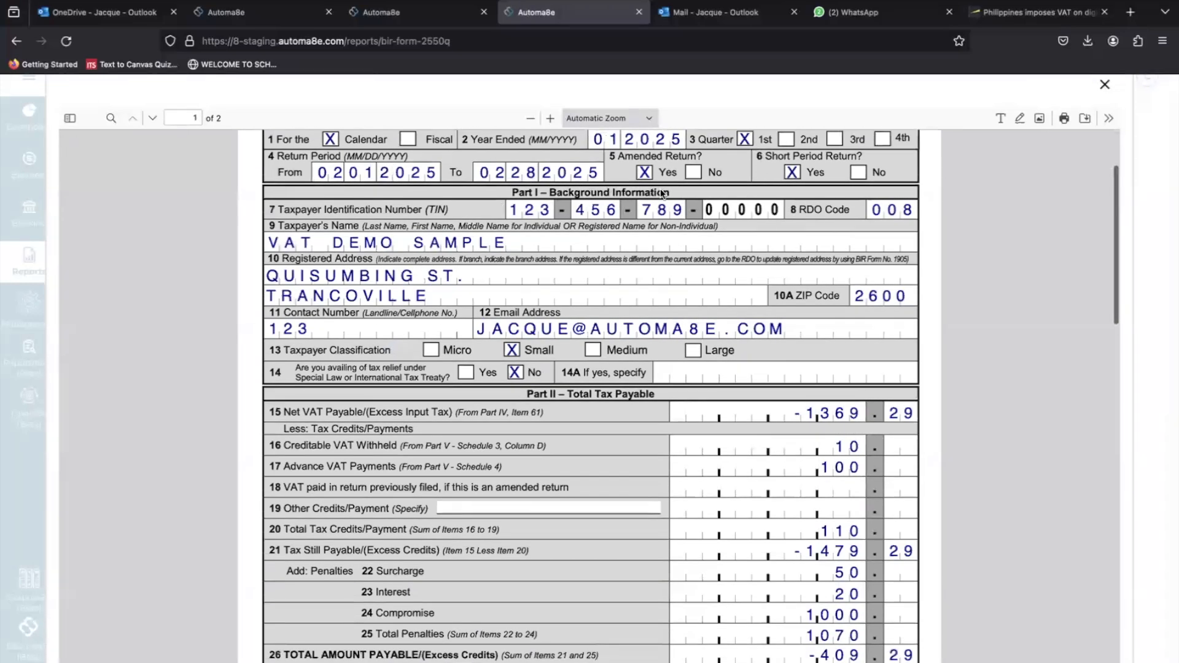
scroll(706, 181, down, 1)
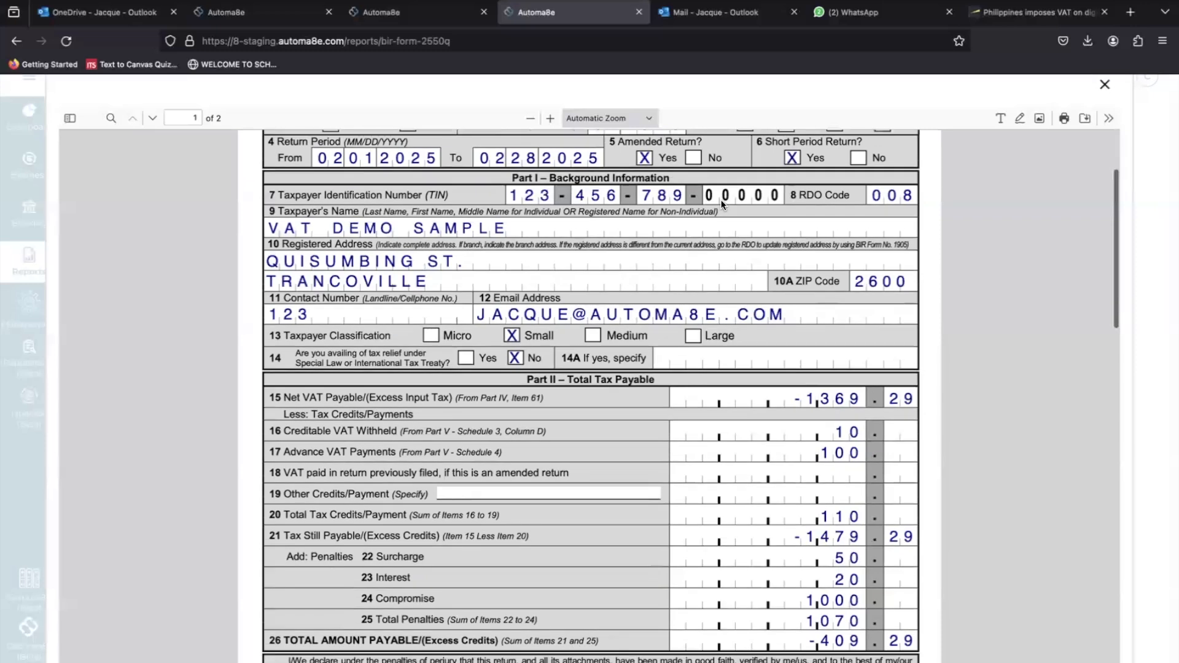
scroll(820, 220, down, 1)
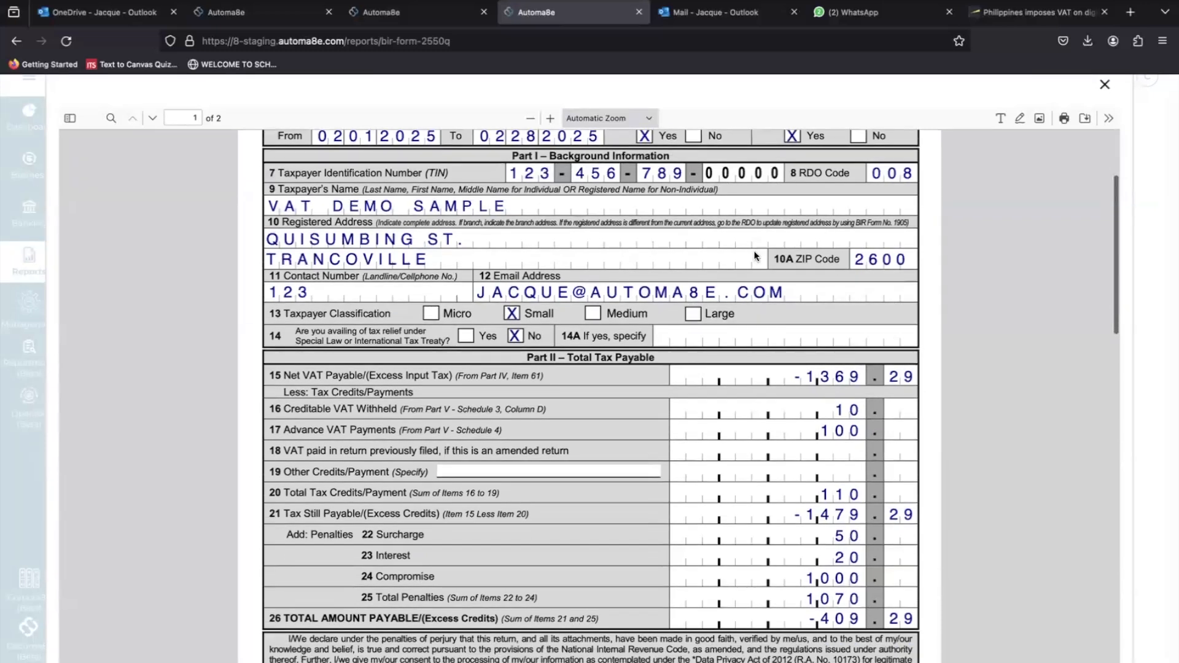
scroll(755, 255, down, 4)
scroll(755, 256, down, 8)
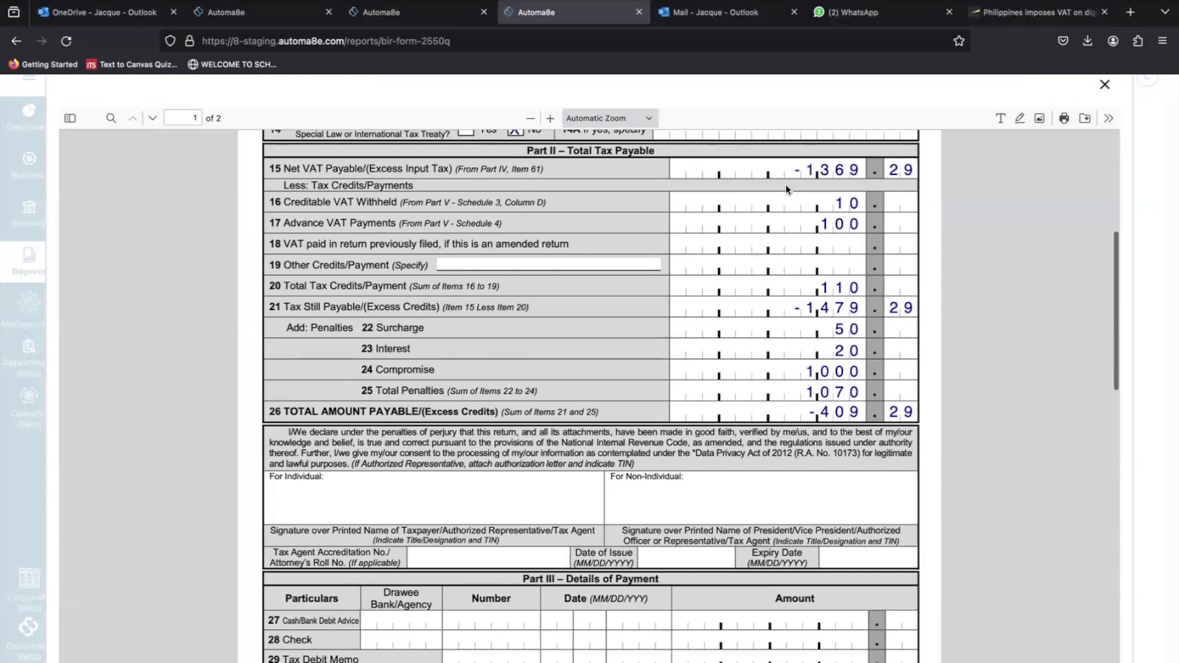
scroll(764, 183, down, 3)
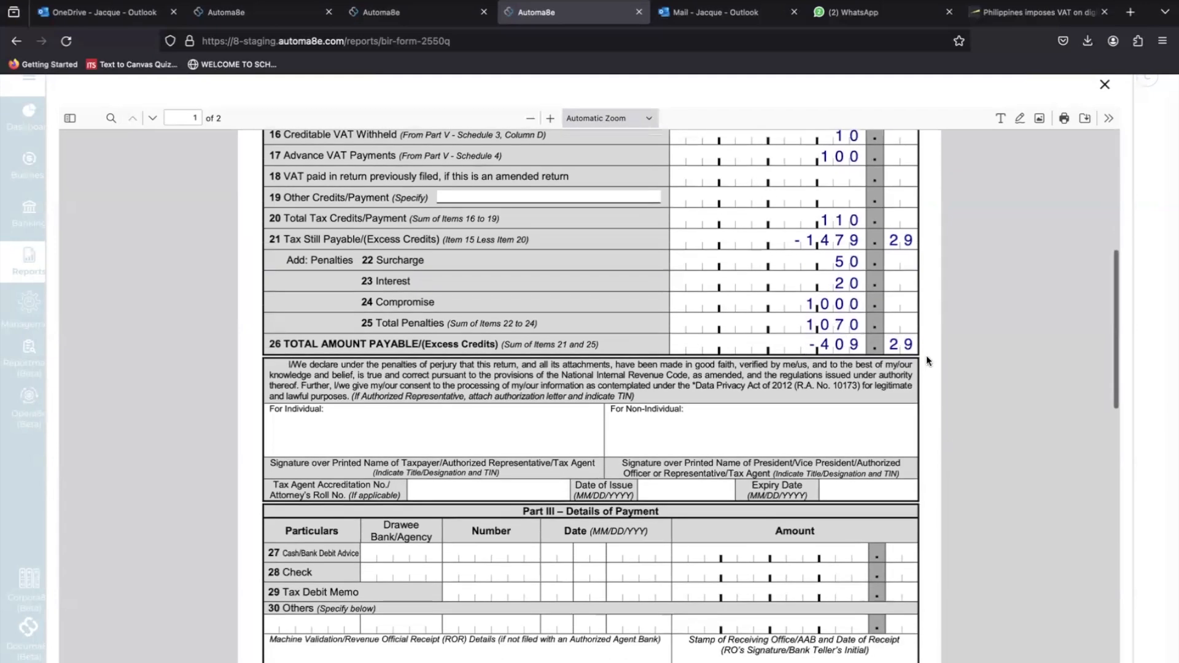
scroll(930, 366, down, 2)
scroll(931, 366, down, 10)
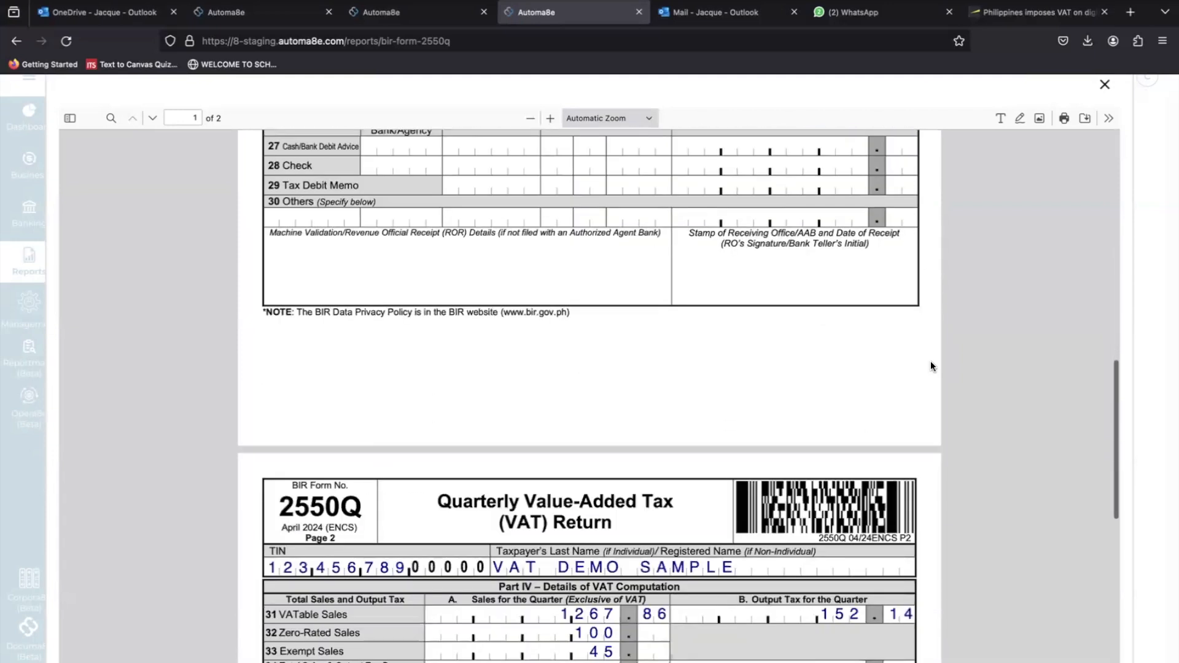
scroll(931, 366, down, 12)
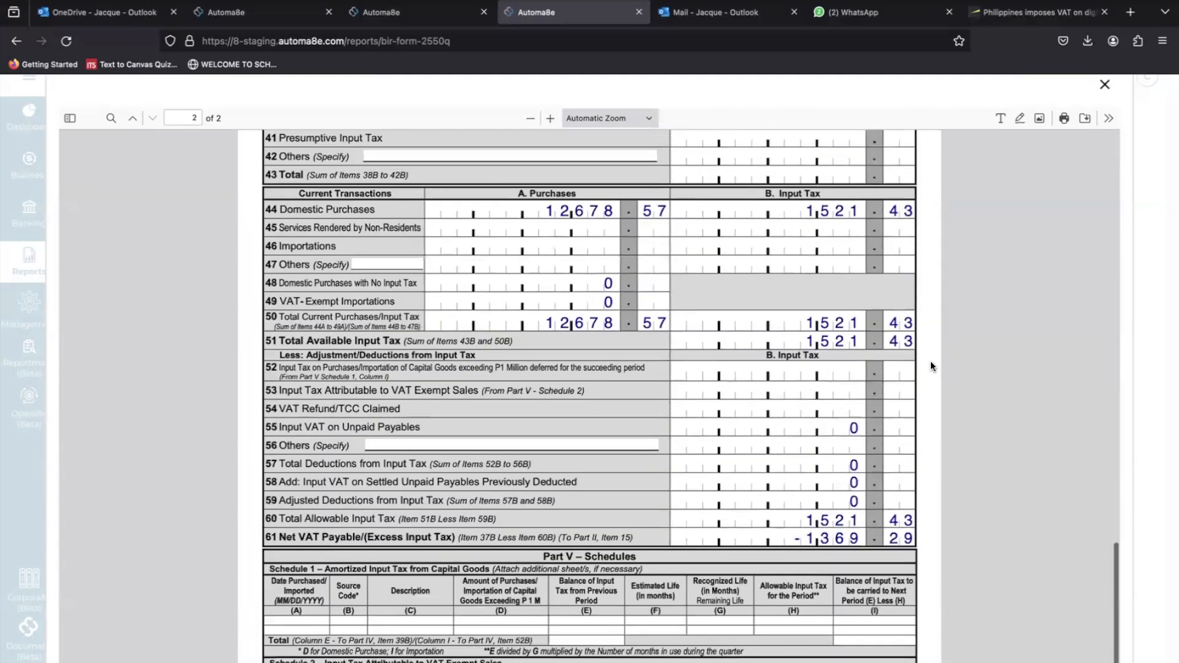
scroll(930, 366, up, 2)
scroll(930, 366, up, 10)
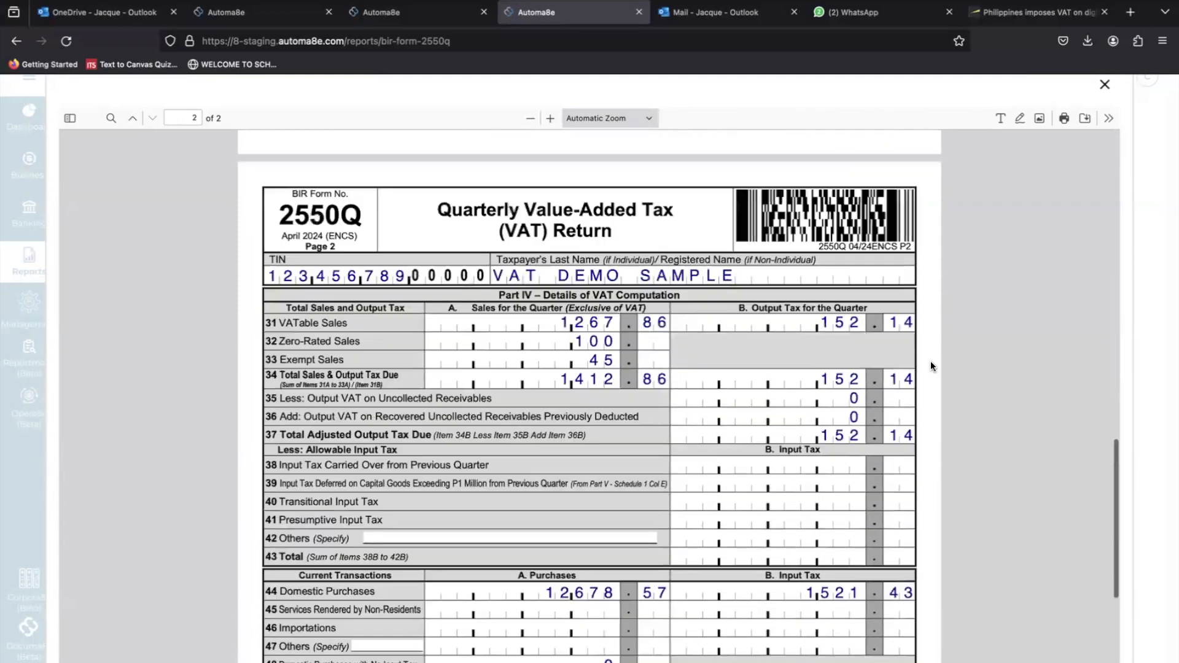
scroll(930, 366, down, 10)
scroll(834, 301, down, 3)
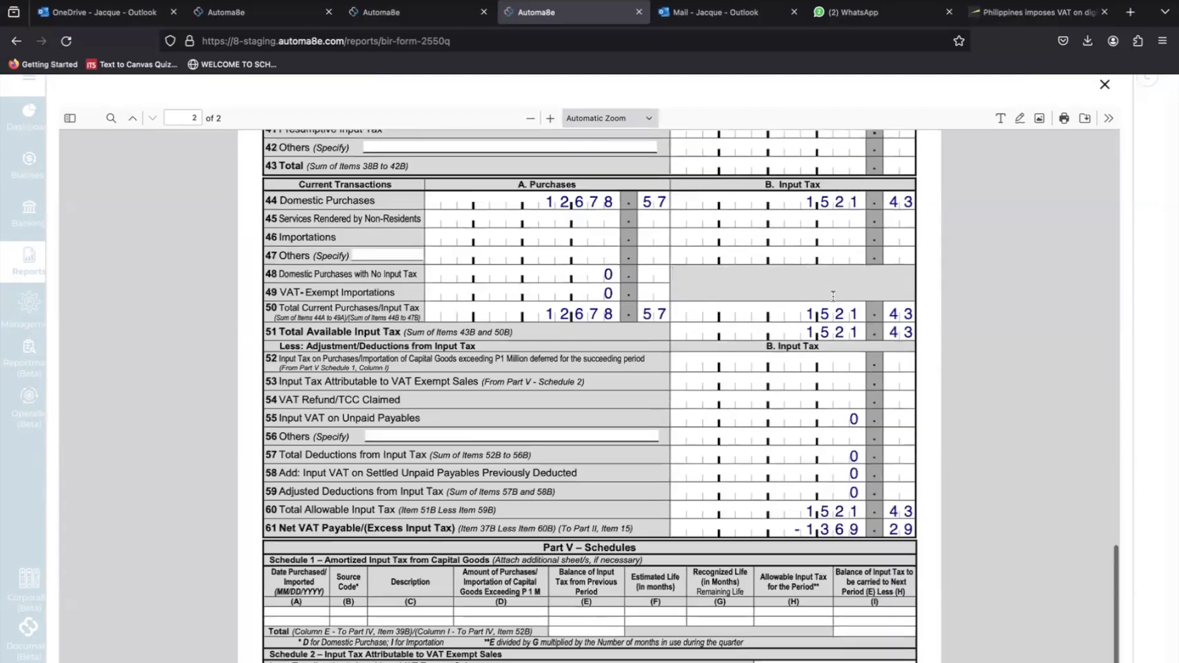
scroll(833, 301, up, 18)
scroll(834, 301, up, 11)
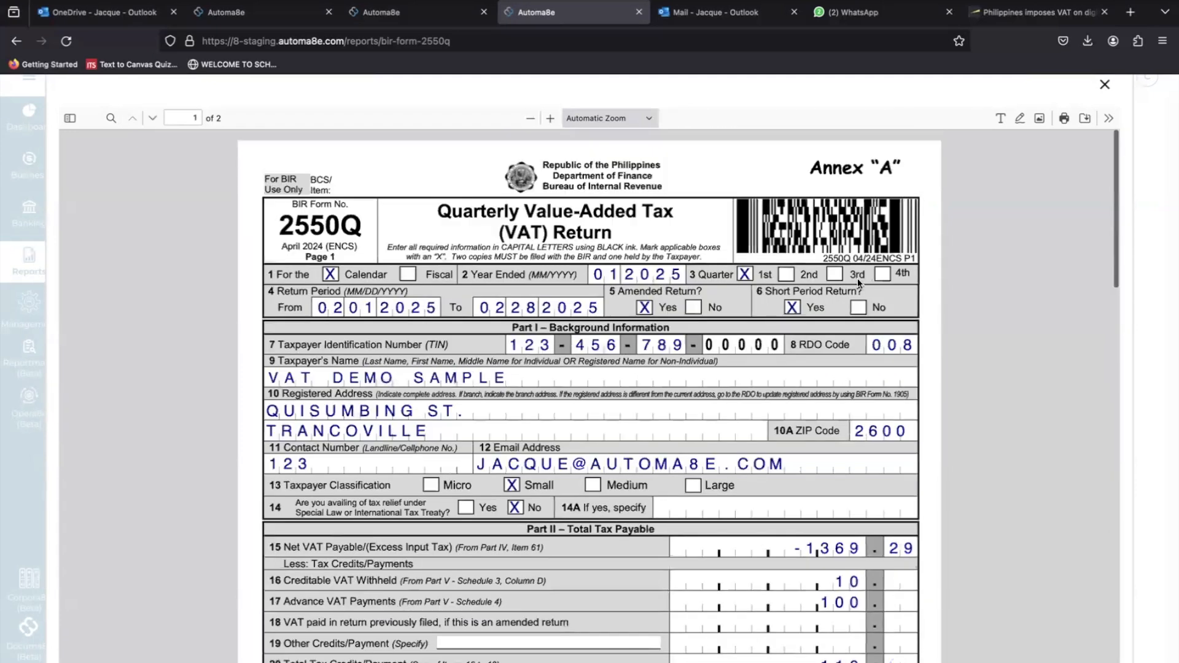
click(1104, 85)
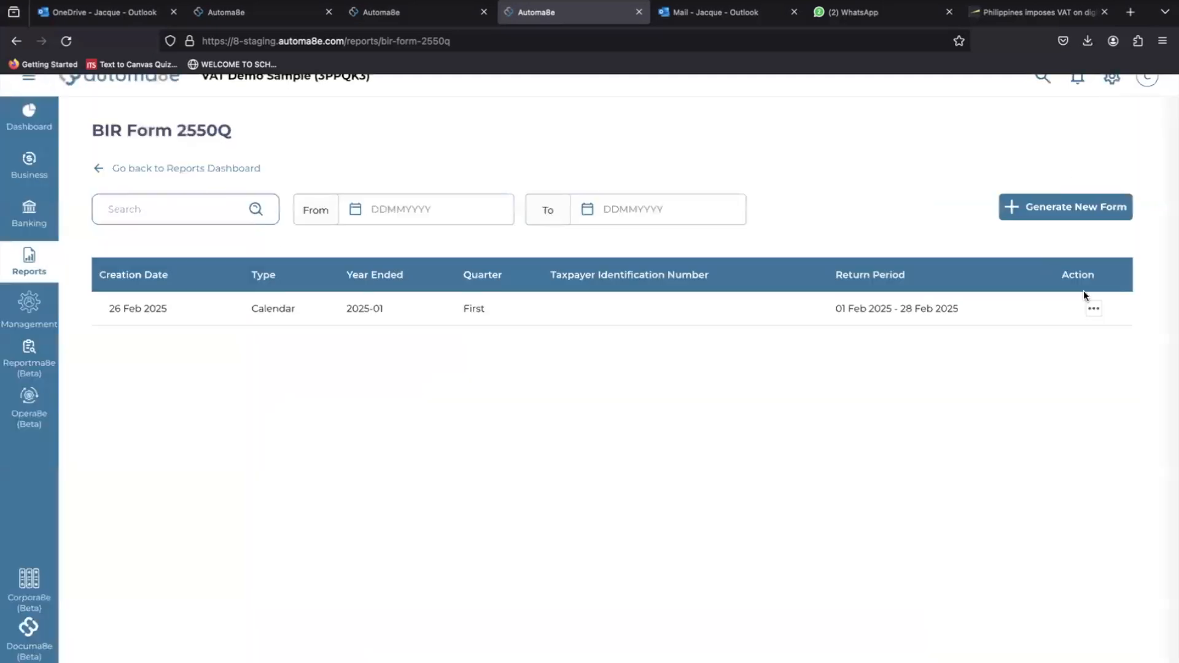
- Edit the saved 2550Q return, changing Advance VAT Payments from 100.00 to 50, and save it
click(1094, 309)
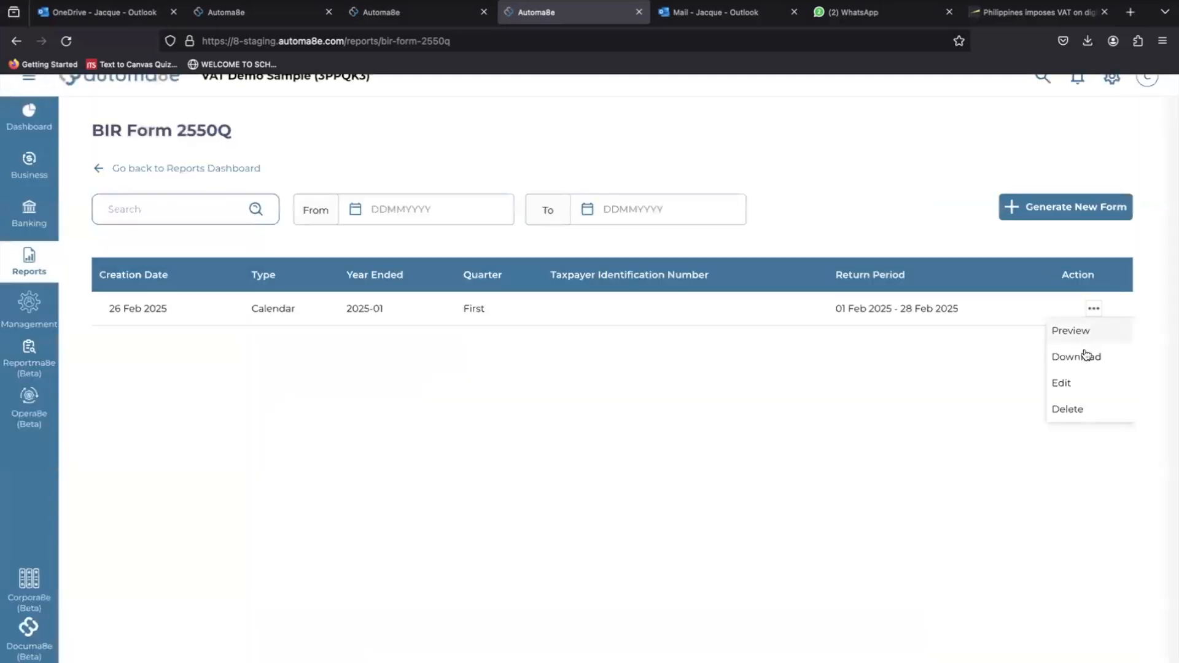
click(1078, 384)
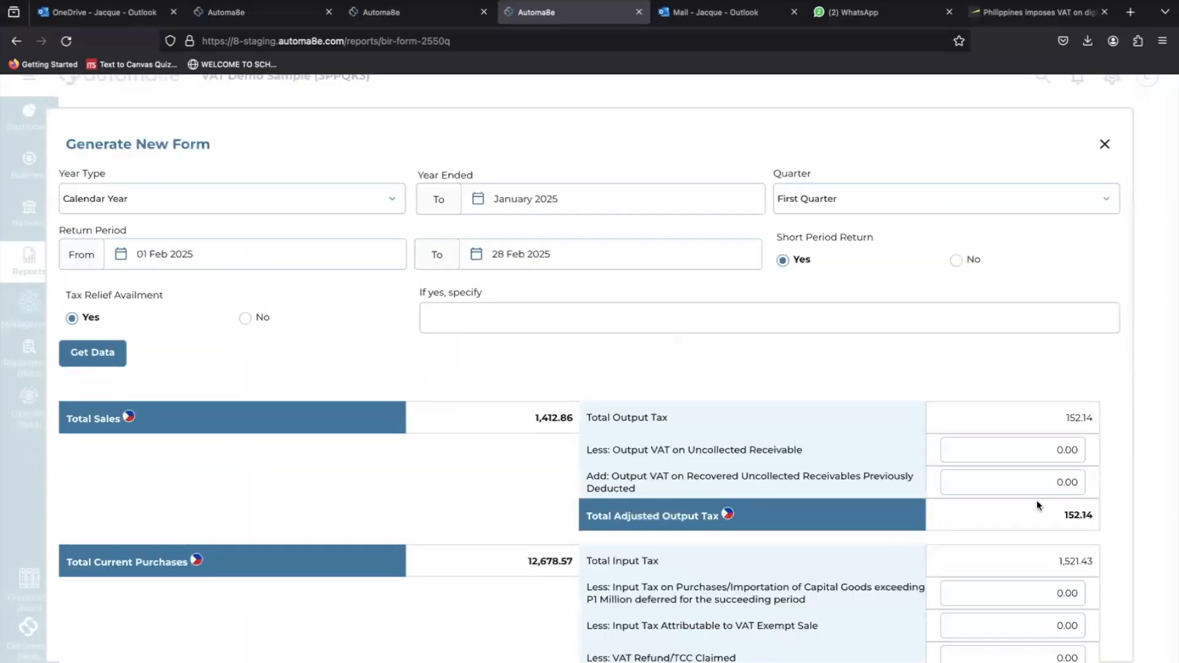
scroll(1037, 500, down, 2)
scroll(1037, 501, down, 5)
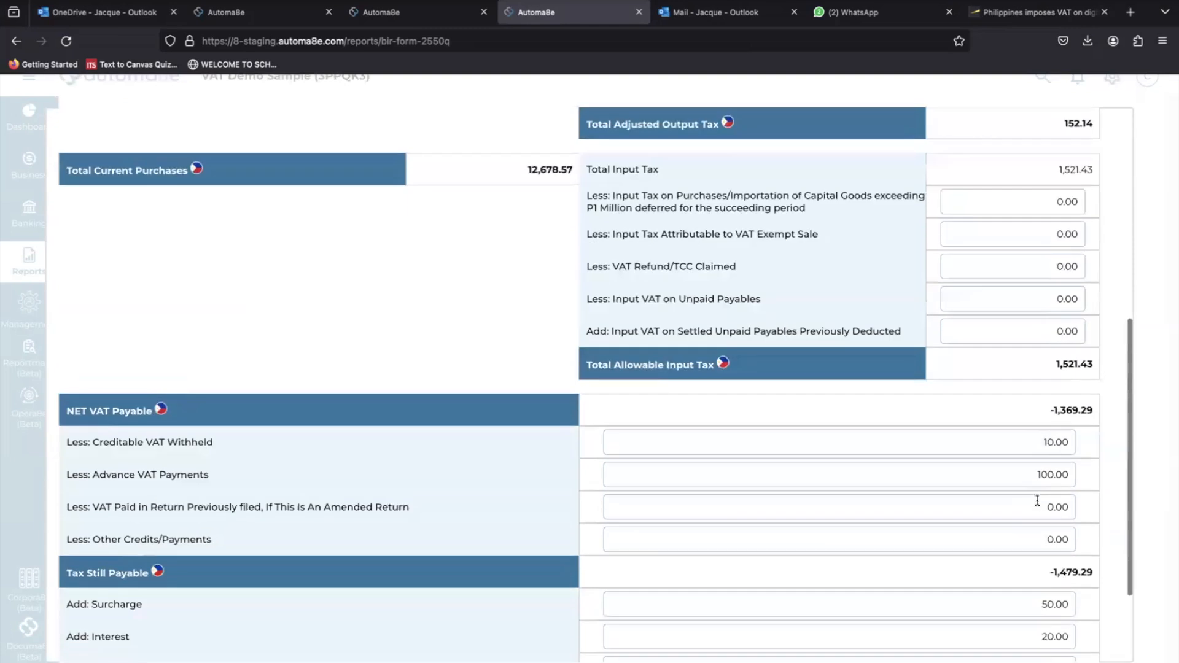
scroll(1039, 483, down, 1)
double_click(1044, 408)
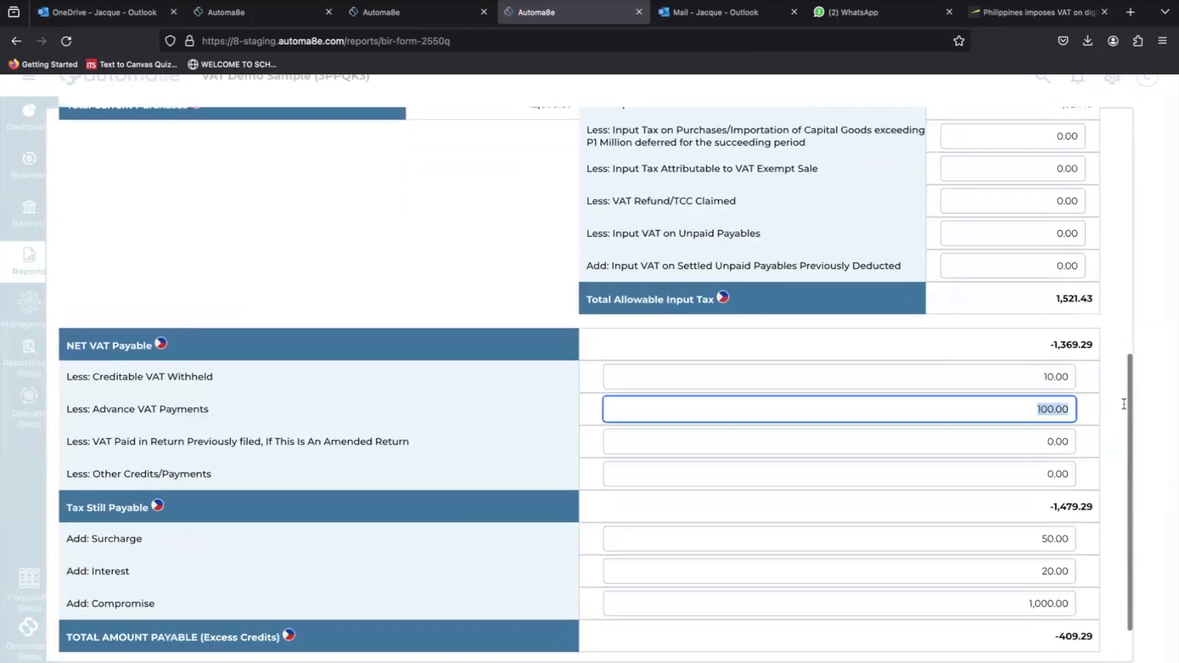
text(50)
click(1104, 417)
scroll(1100, 503, down, 1)
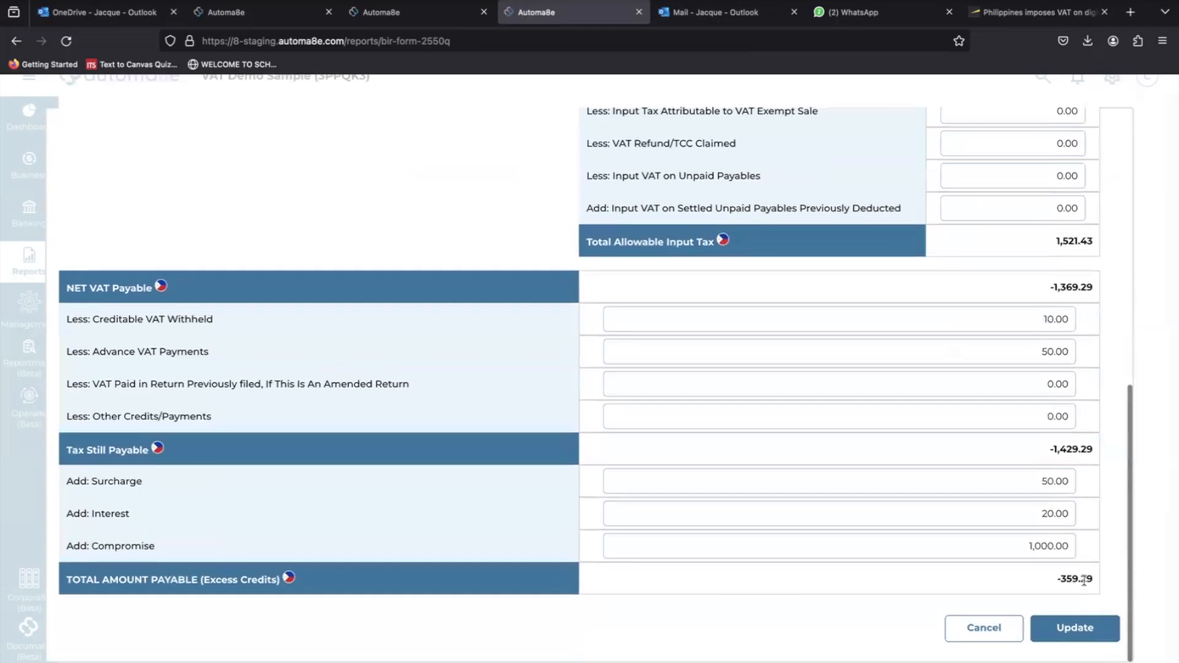
click(1075, 629)
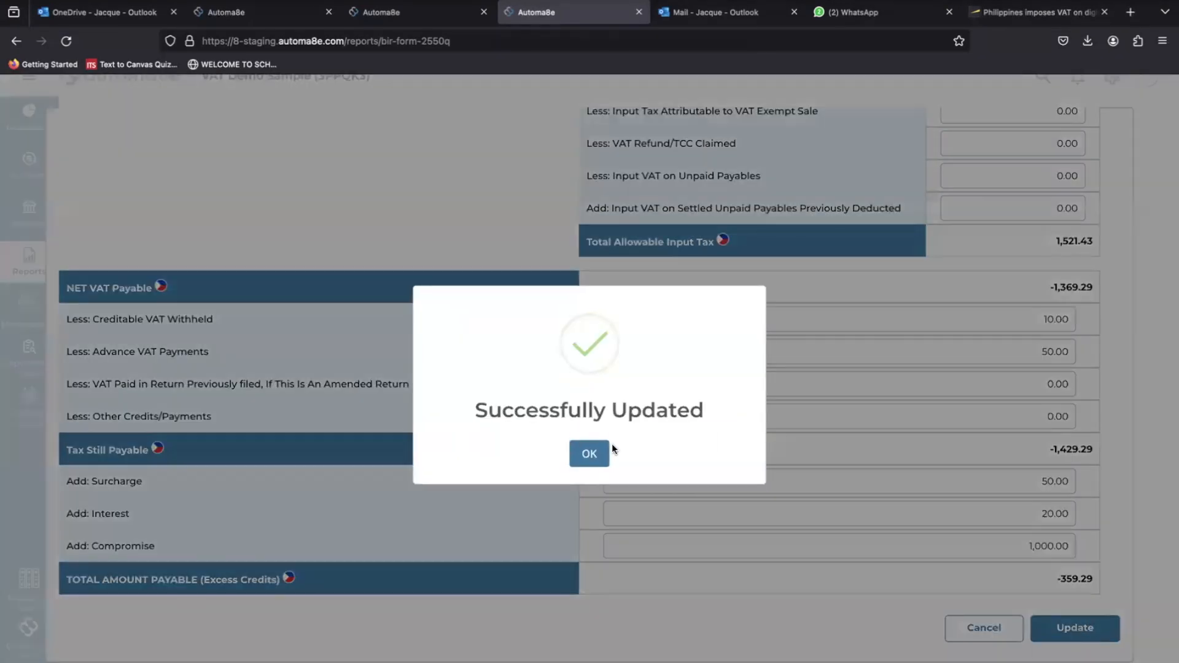
click(596, 453)
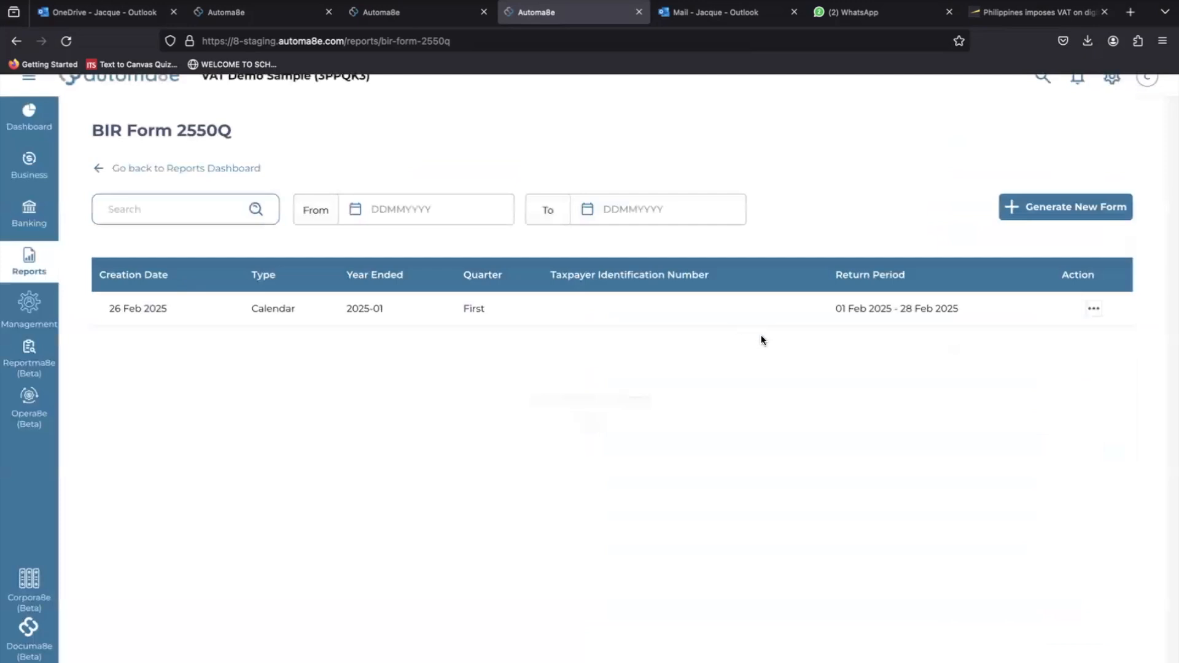
- Reload the BIR Form 2550Q list page
click(67, 40)
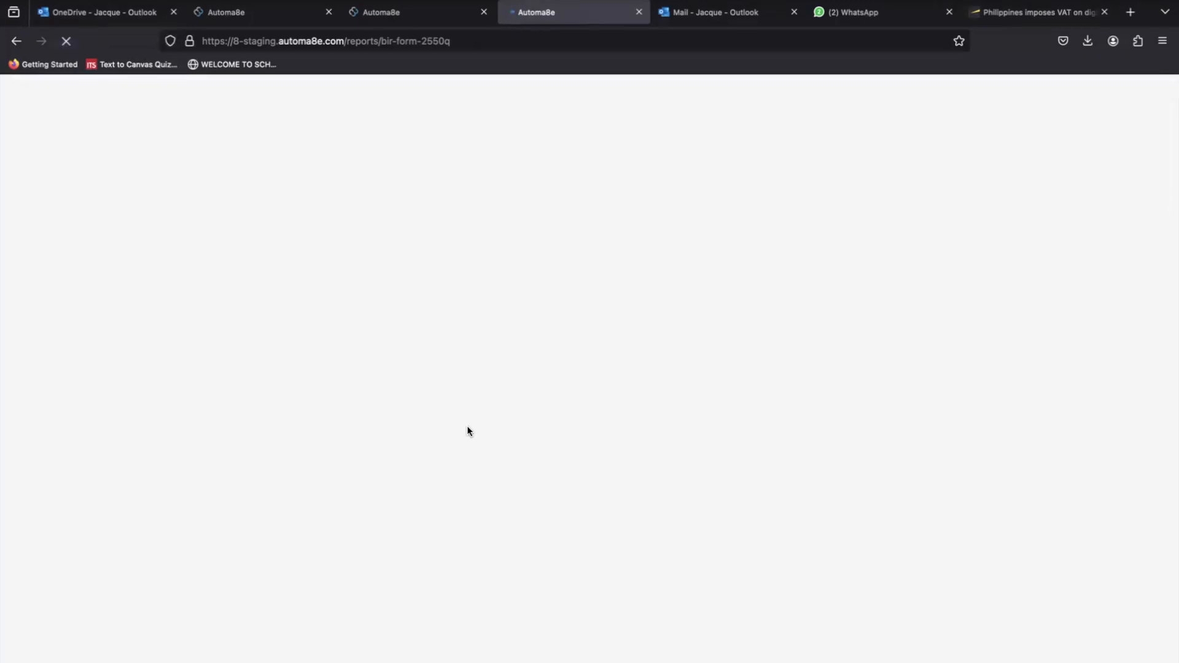
click(225, 37)
key(Return)
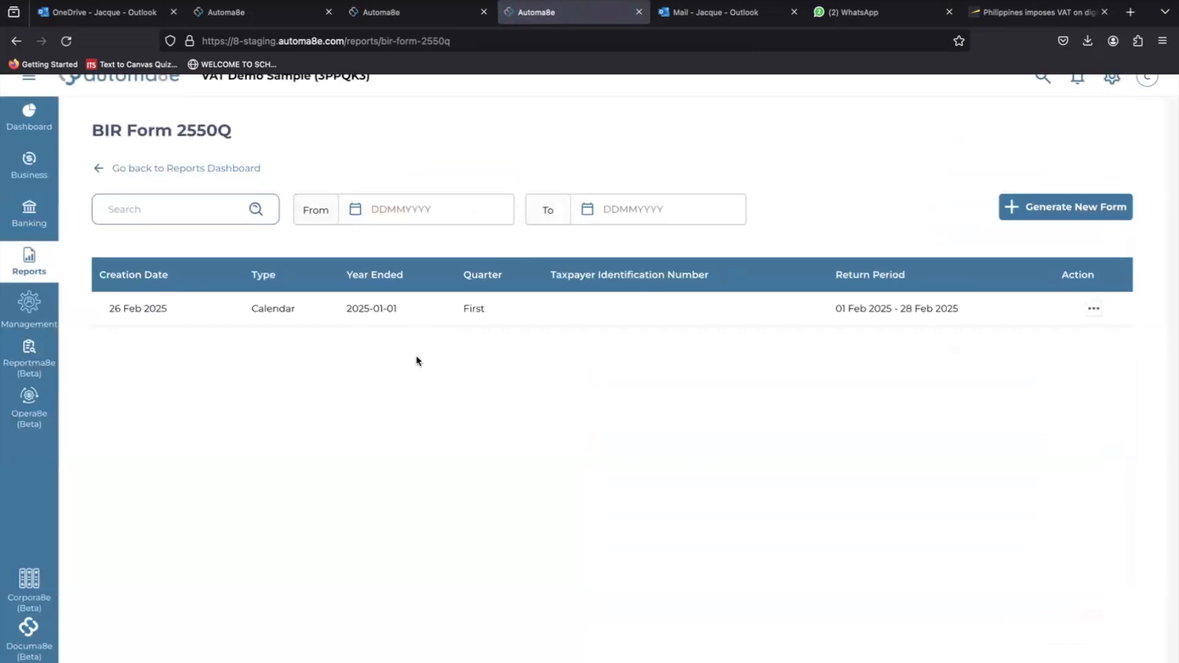
- Preview the updated return, checking Advance VAT Payments 50 and total payable -359.29, then close it
click(1094, 307)
click(1085, 332)
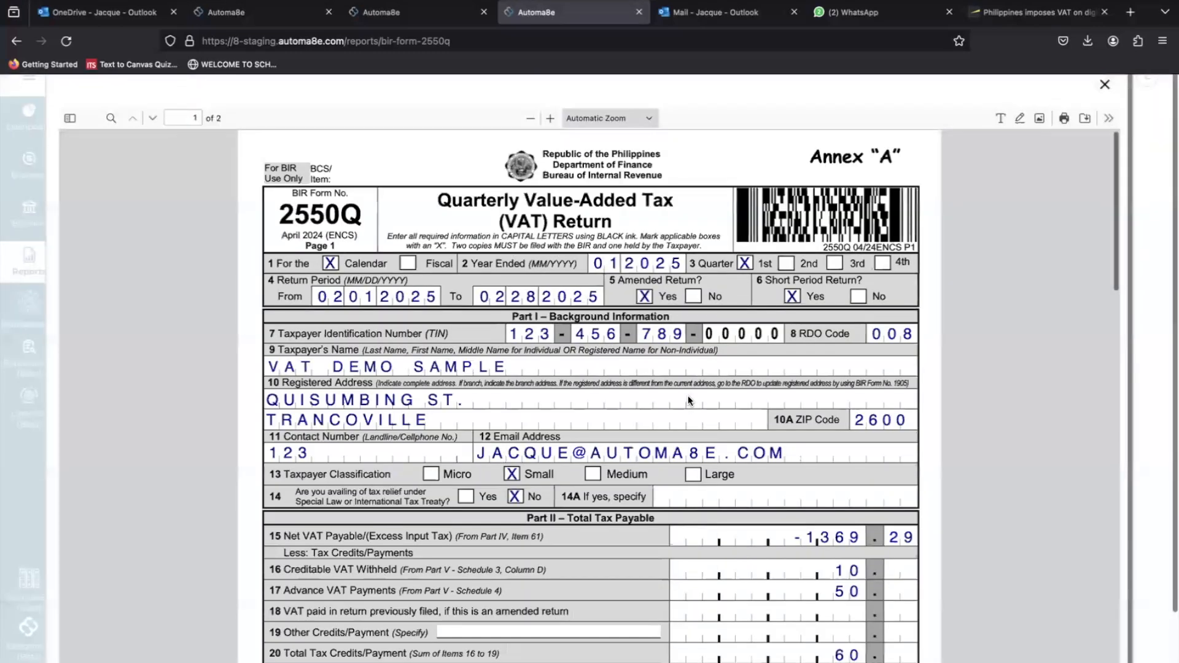
scroll(688, 399, down, 2)
scroll(689, 393, down, 10)
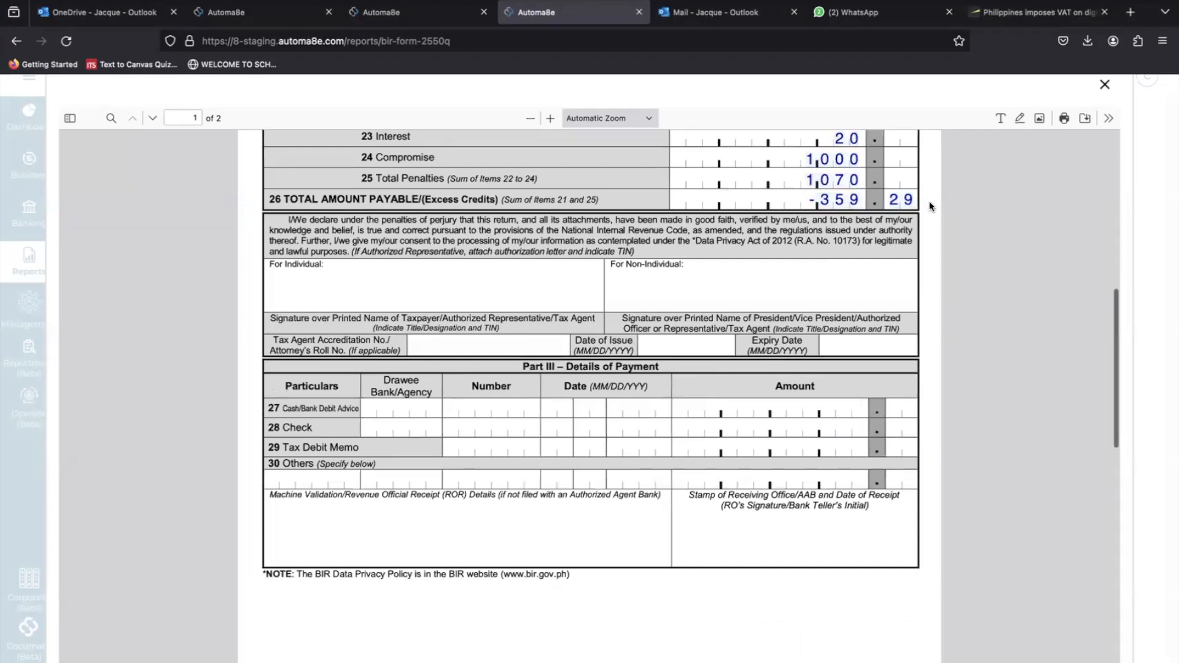
scroll(930, 205, up, 4)
scroll(929, 203, up, 10)
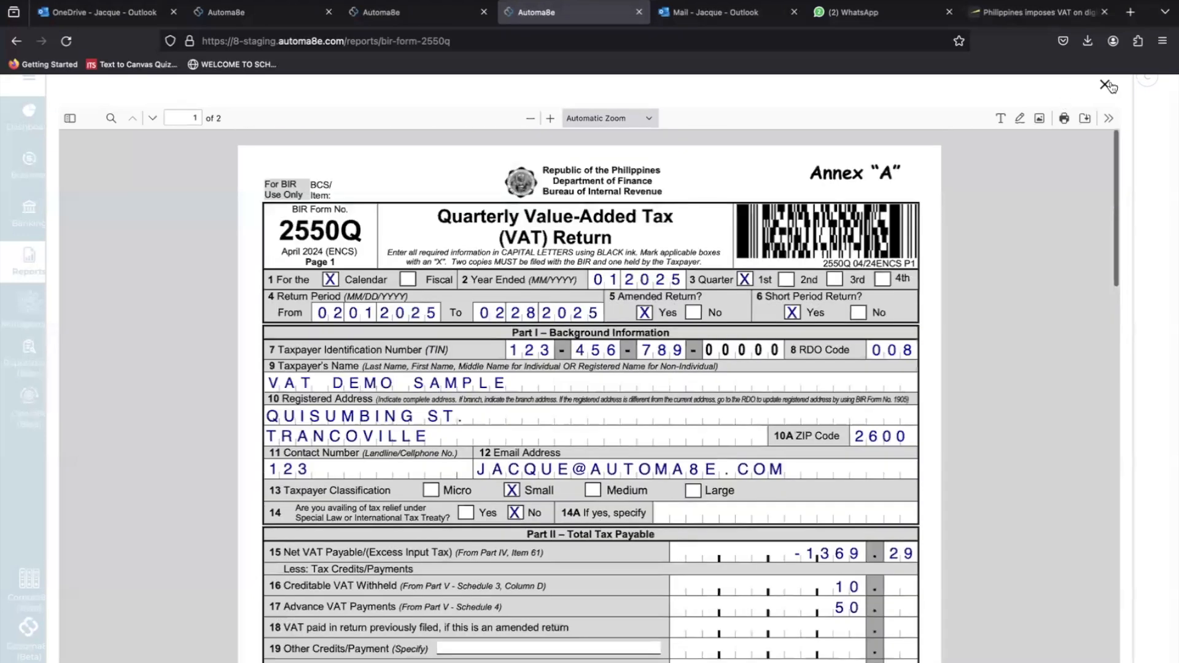
click(1105, 84)
- Delete the February 2025 BIR Form 2550Q with confirmation, then go back to the Reports Dashboard
click(1096, 313)
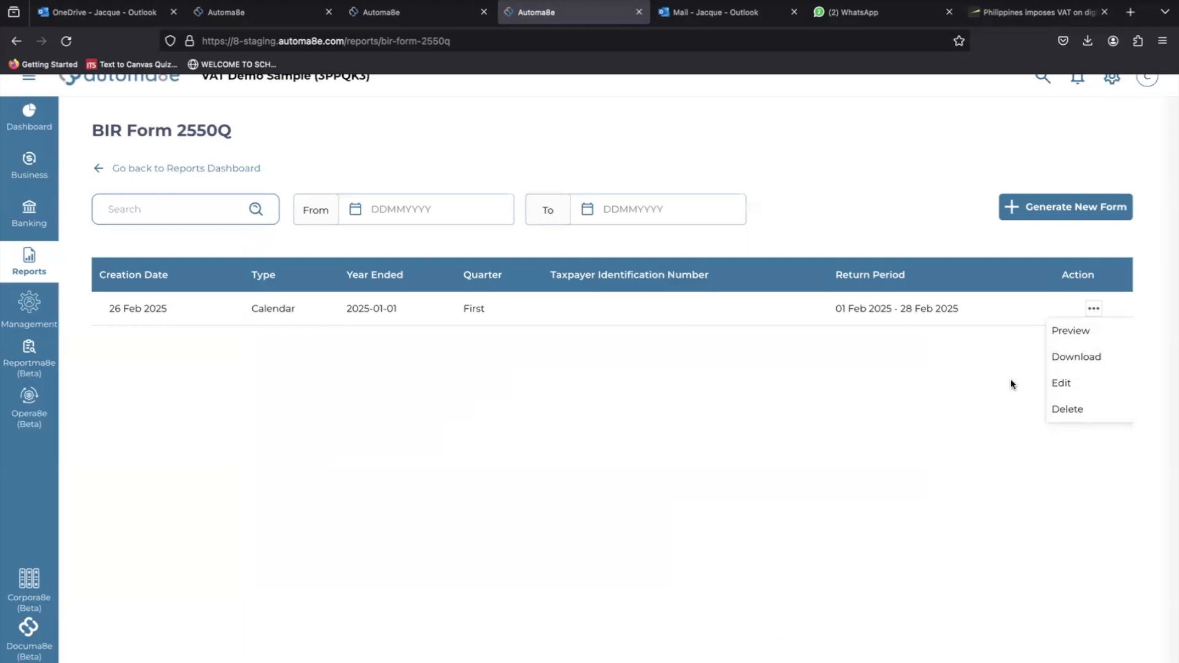
click(1073, 410)
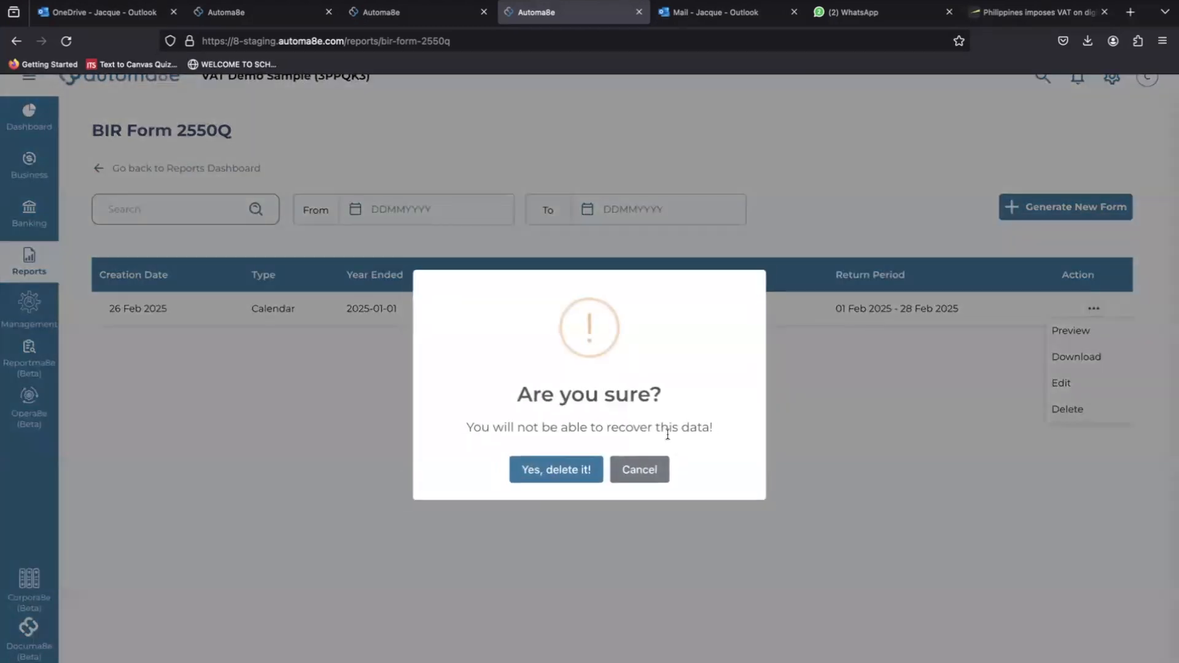
click(582, 476)
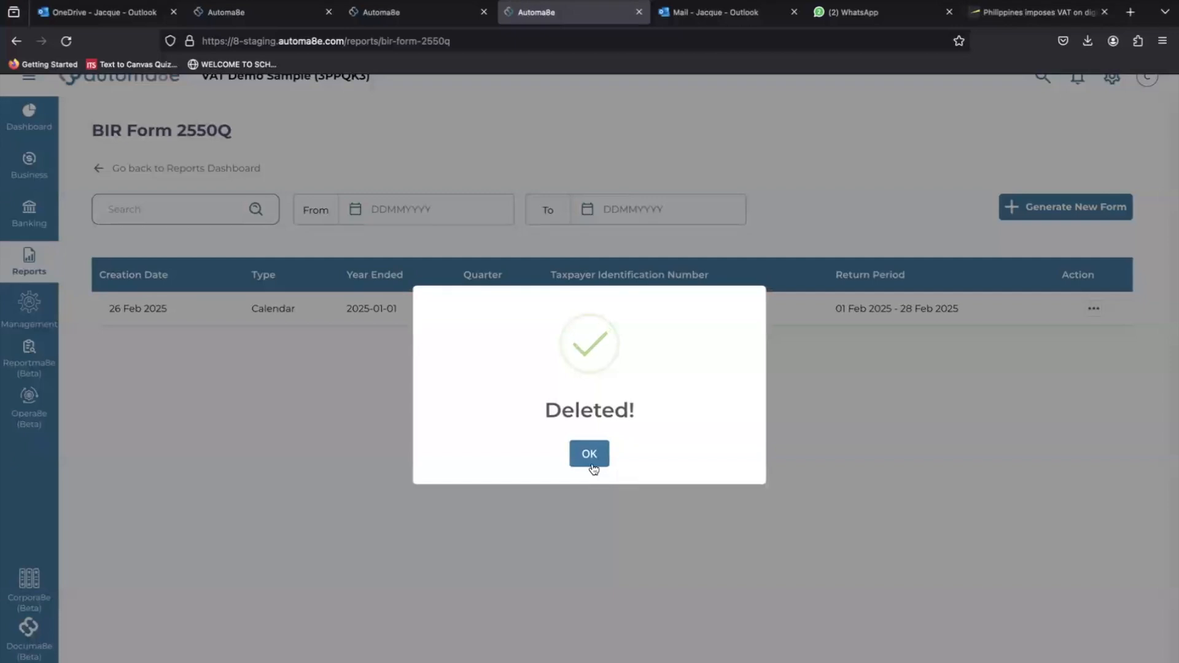
click(591, 455)
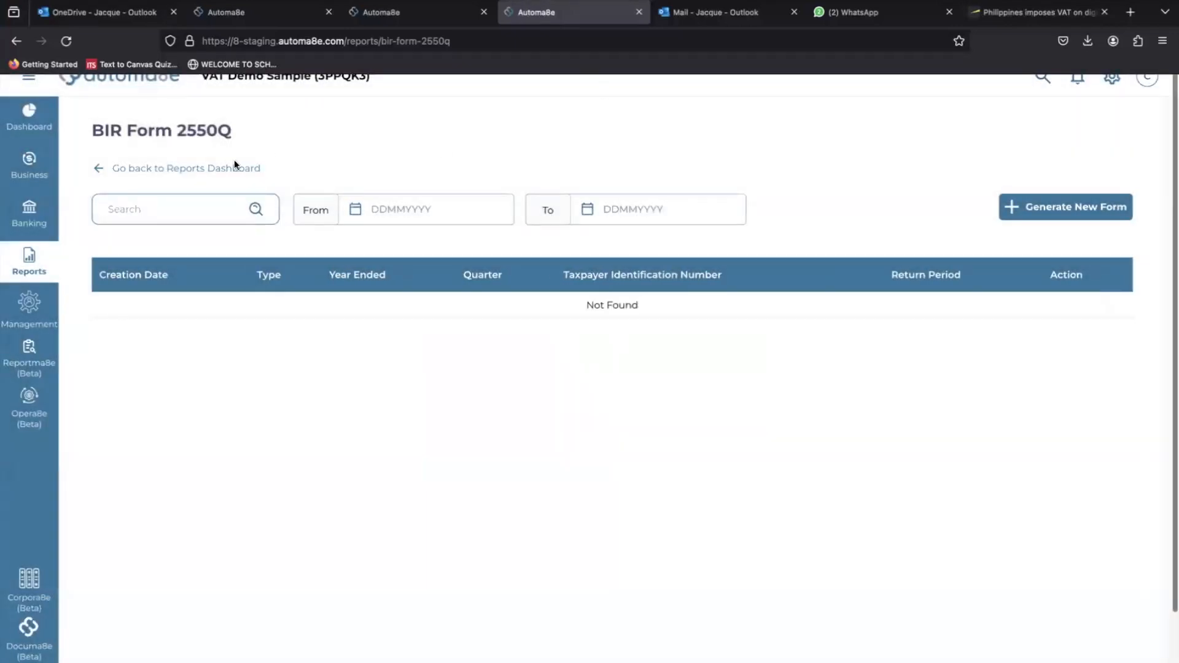
click(234, 166)
scroll(598, 351, down, 3)
scroll(600, 350, up, 3)
mouse_move(29, 163)
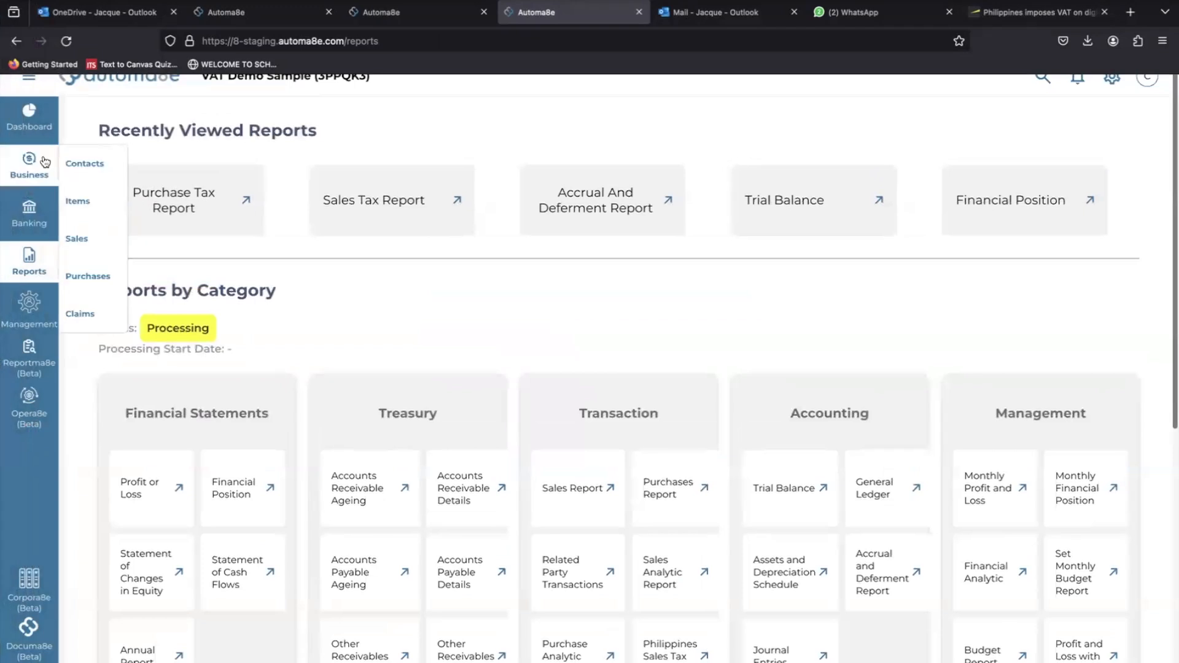
click(96, 239)
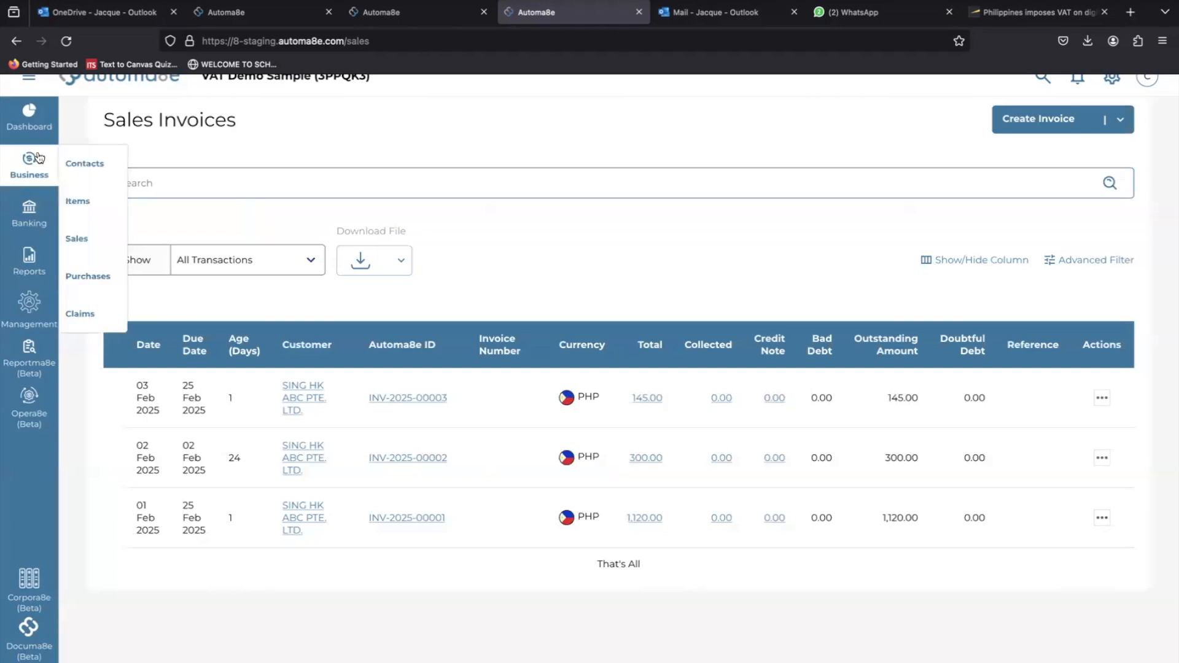
click(89, 277)
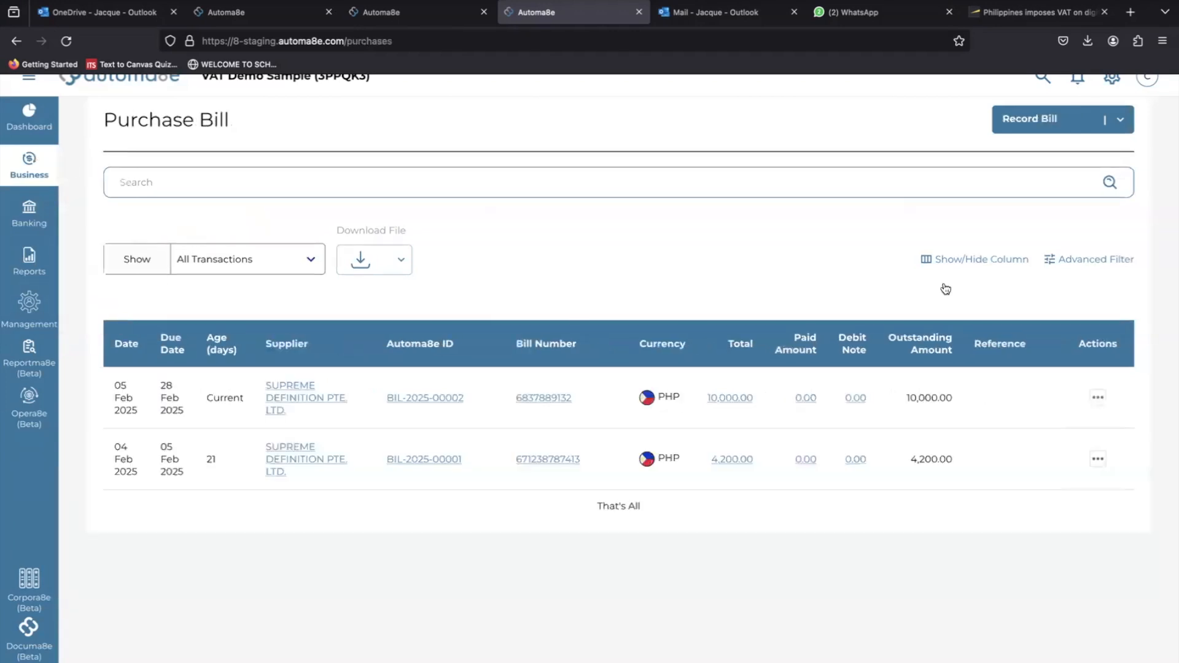
mouse_move(48, 184)
click(30, 265)
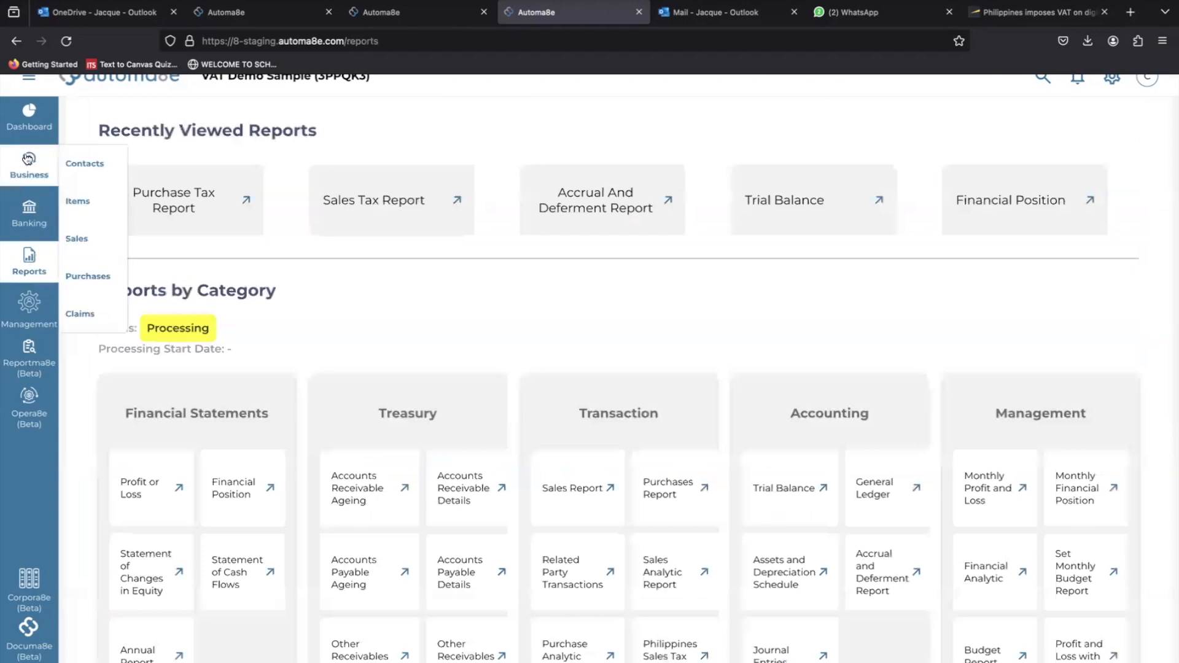
scroll(606, 436, down, 3)
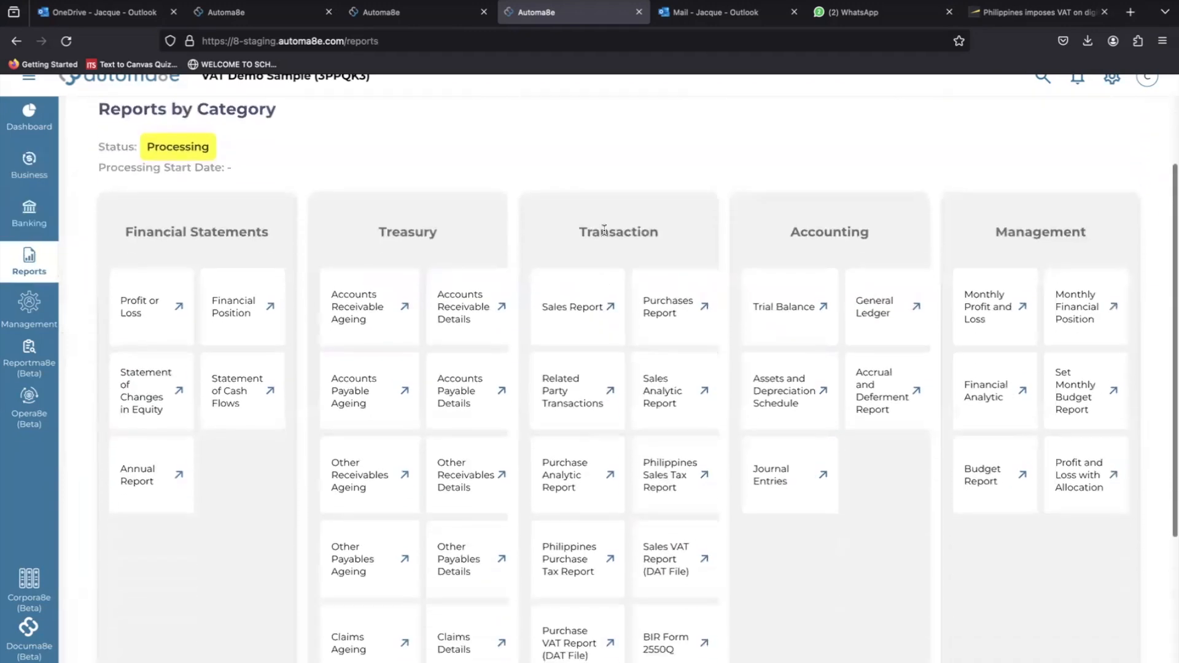
scroll(641, 237, down, 2)
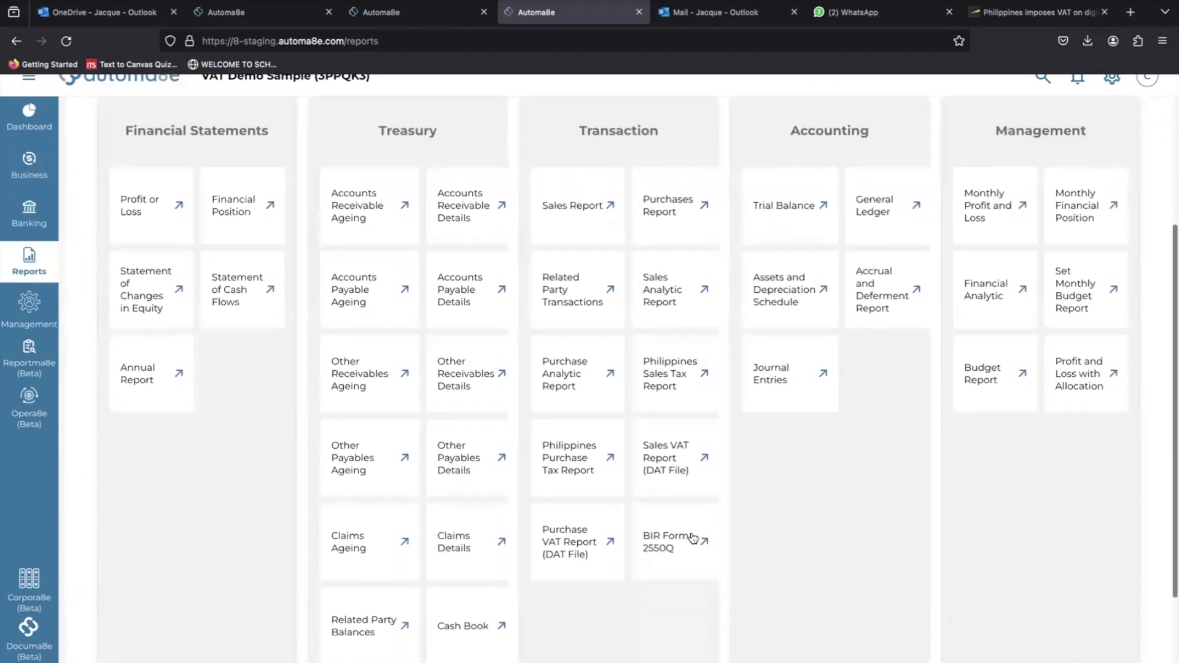